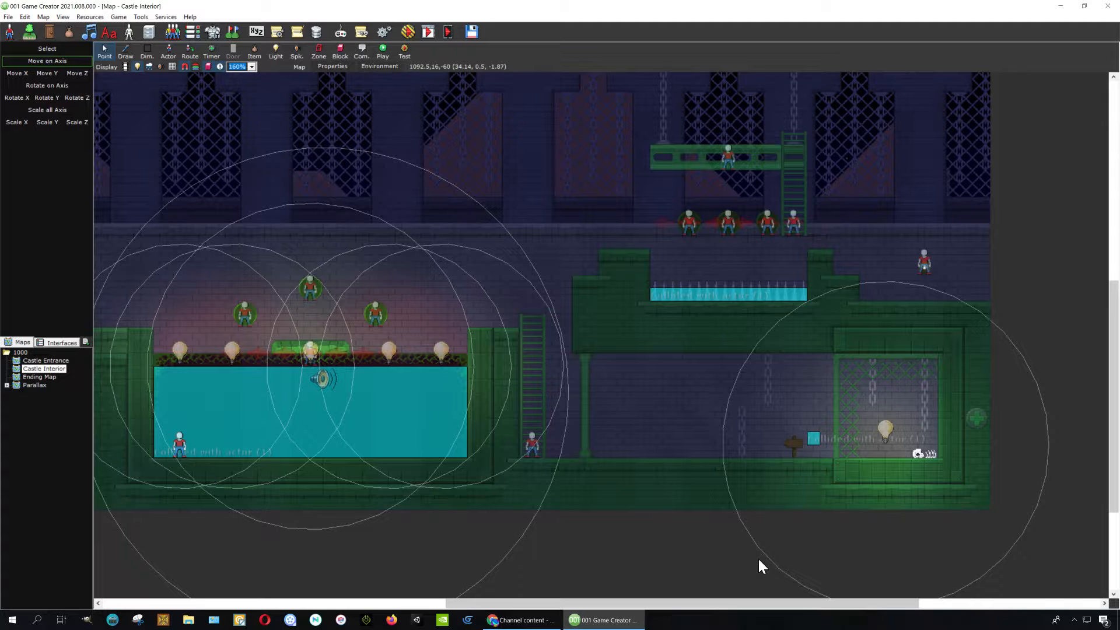
- Examine the Castle Interior map around the lava pit, spike pit, hanging platform and starting cell
scroll(803, 405, "up", 1)
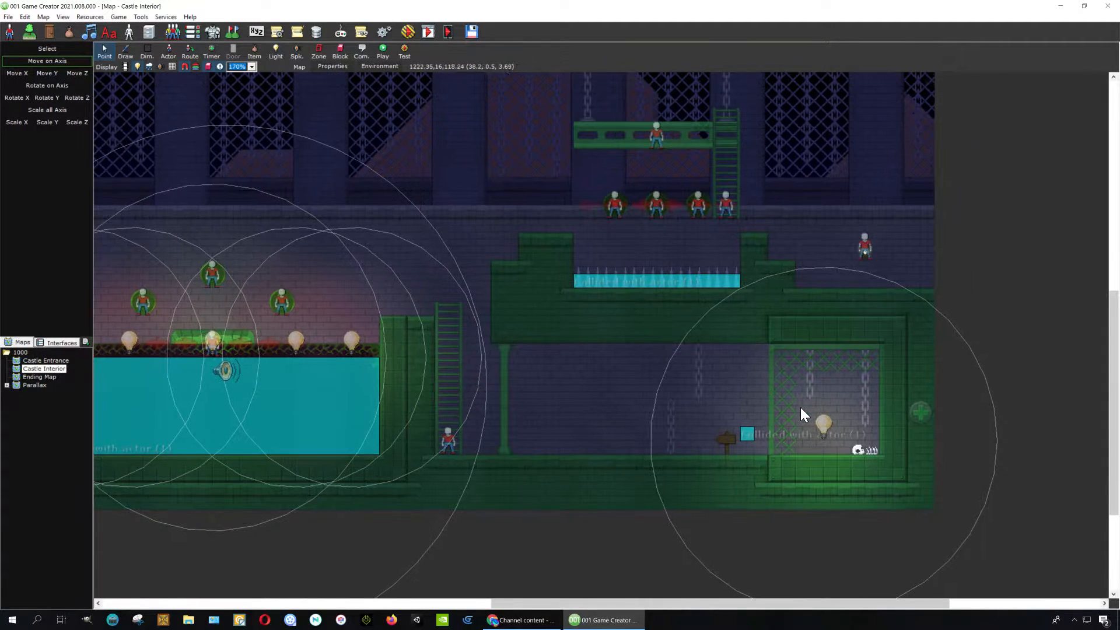
scroll(799, 409, "down", 4)
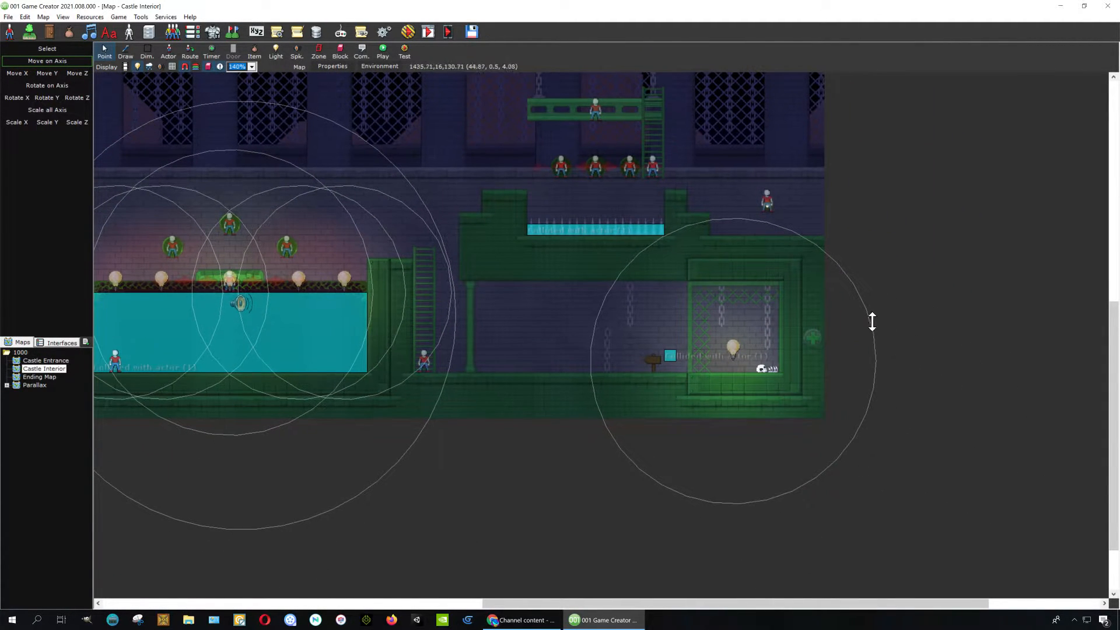
scroll(897, 326, "up", 1)
middle_click_drag(897, 326, 957, 417)
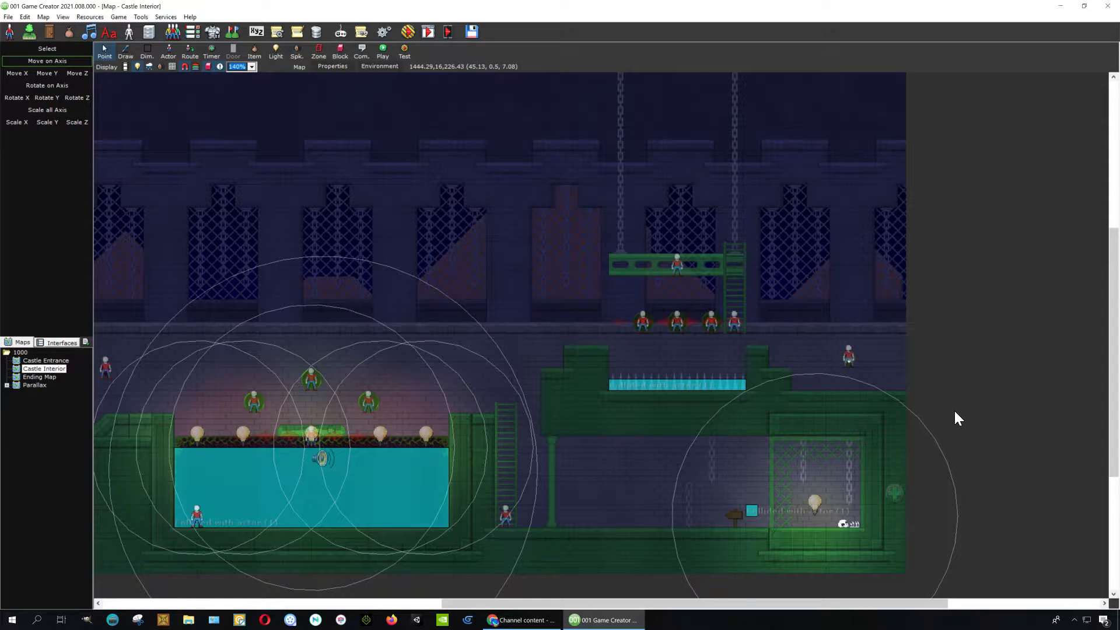
middle_click_drag(953, 434, 926, 390)
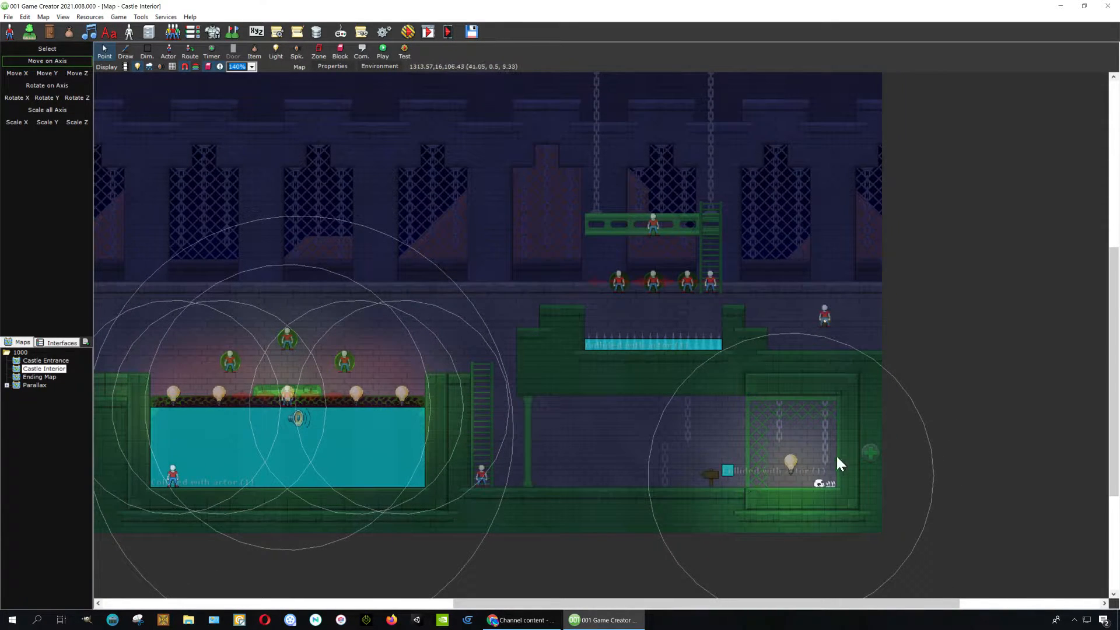
scroll(846, 458, "up", 3)
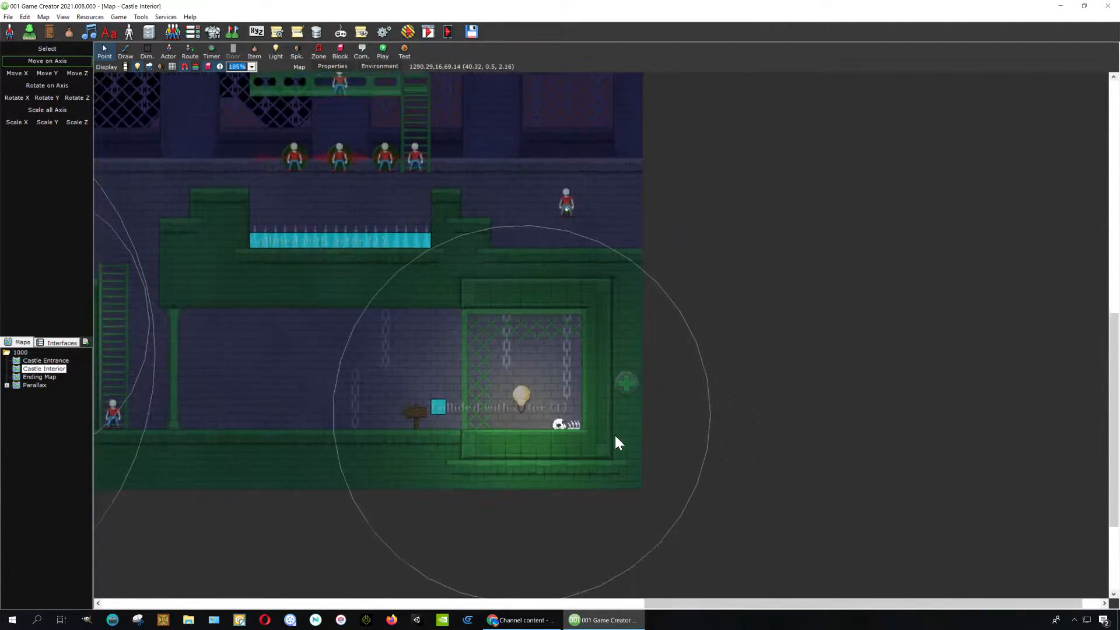
middle_click_drag(539, 407, 691, 496)
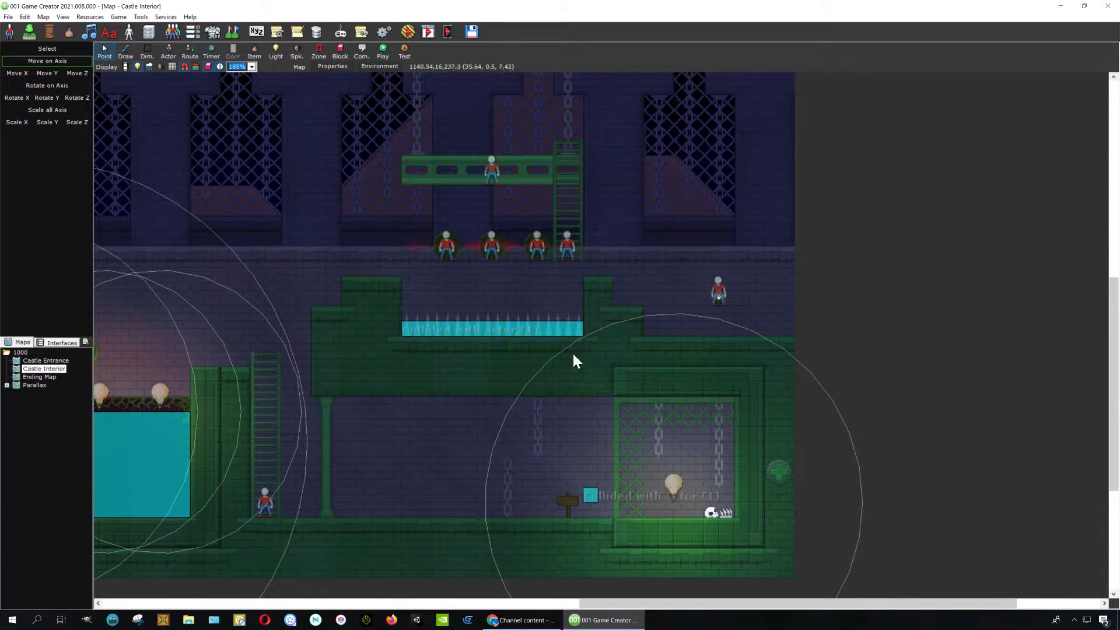
middle_click_drag(848, 335, 939, 344)
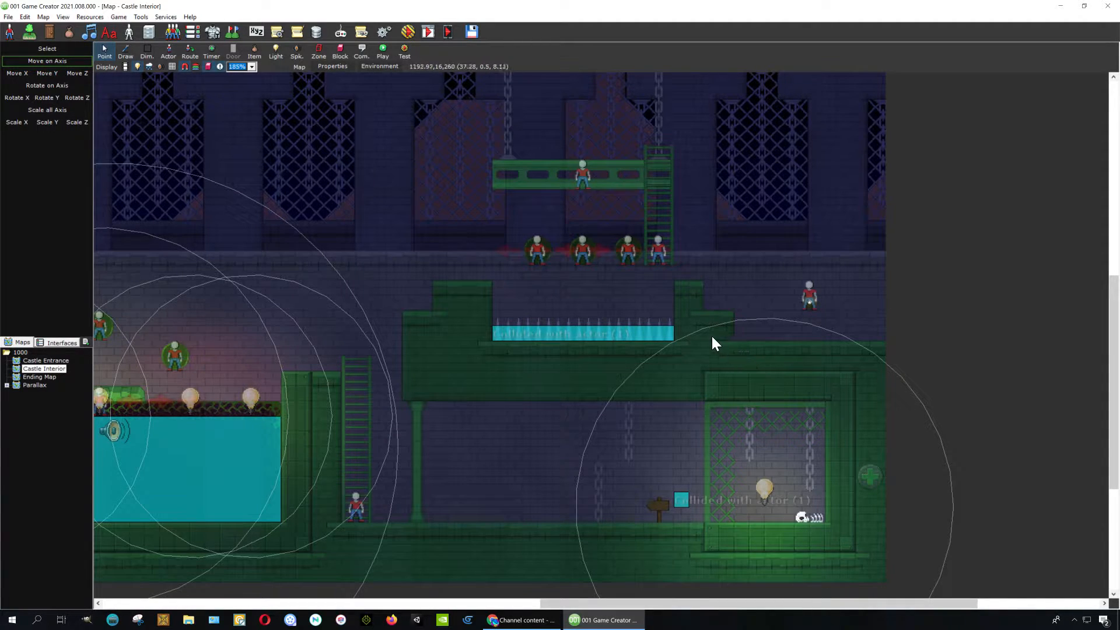
- Test the project with Web emulation and start a new game from the title screen
left_click(411, 33)
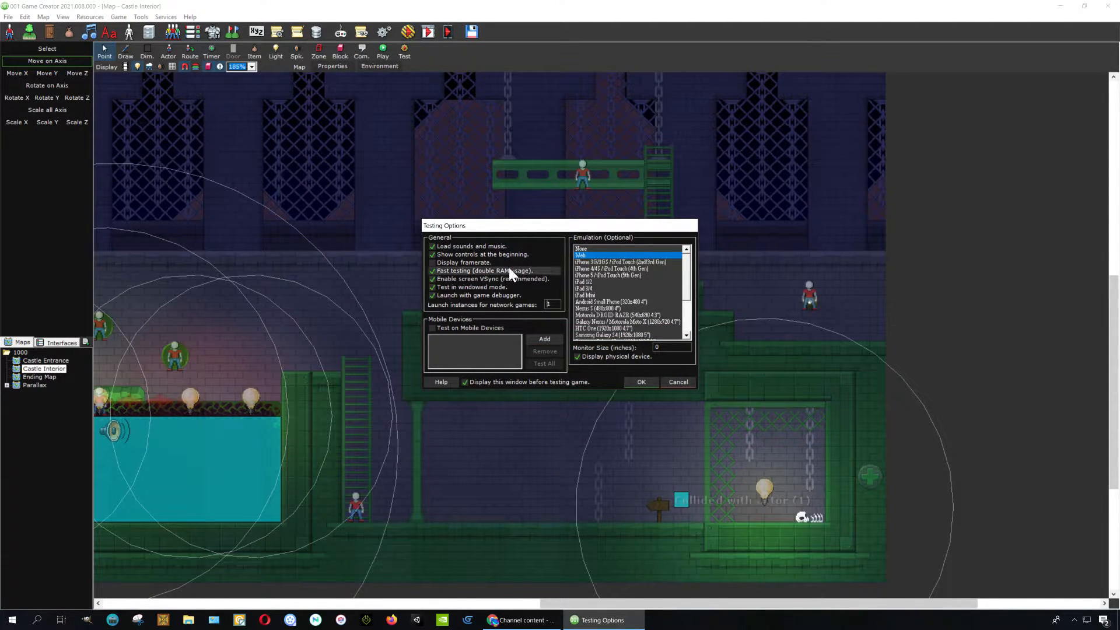
mouse_move(686, 272)
left_mouse_down()
mouse_move(687, 324)
mouse_move(689, 262)
left_mouse_up()
left_click(646, 382)
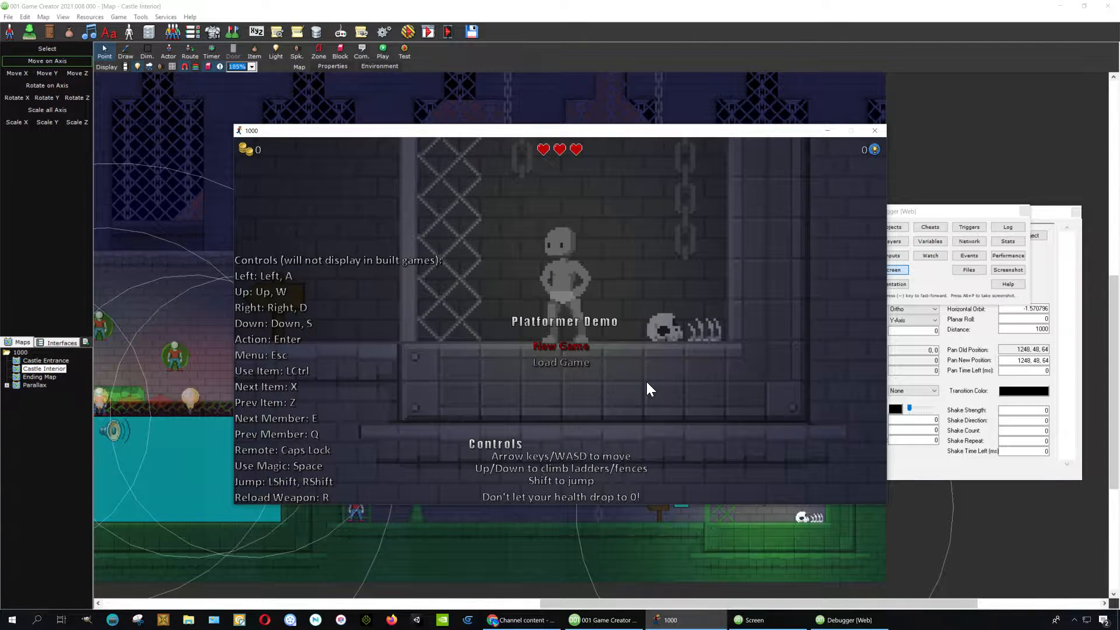
key("Return")
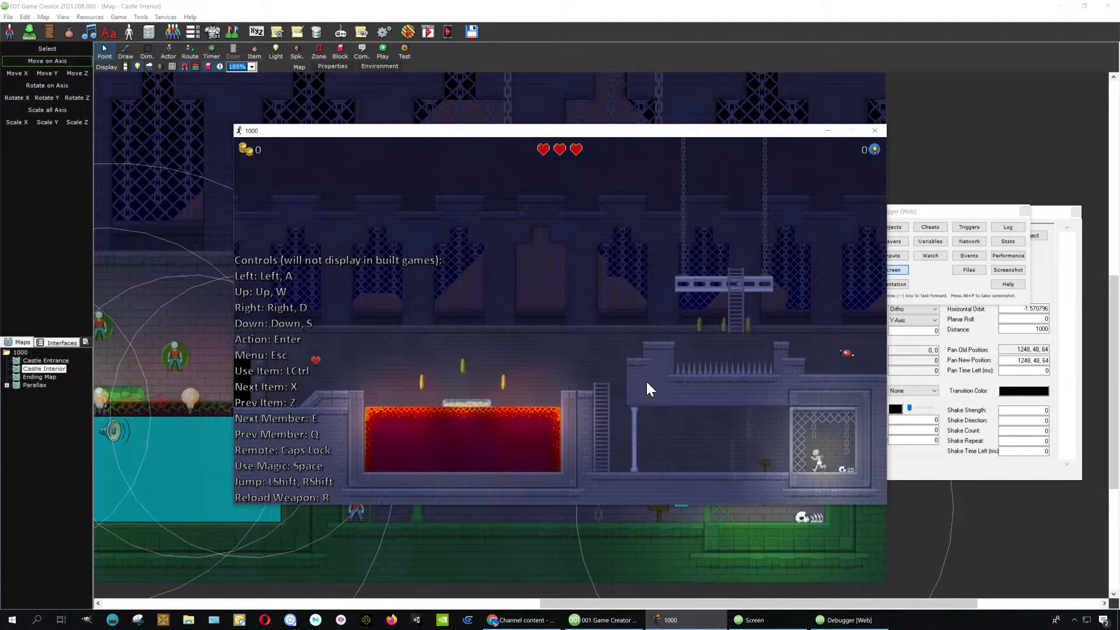
- Walk the character out of the cell, climb the ladder beside the lava pit and back down, and close the test game
key("Left")
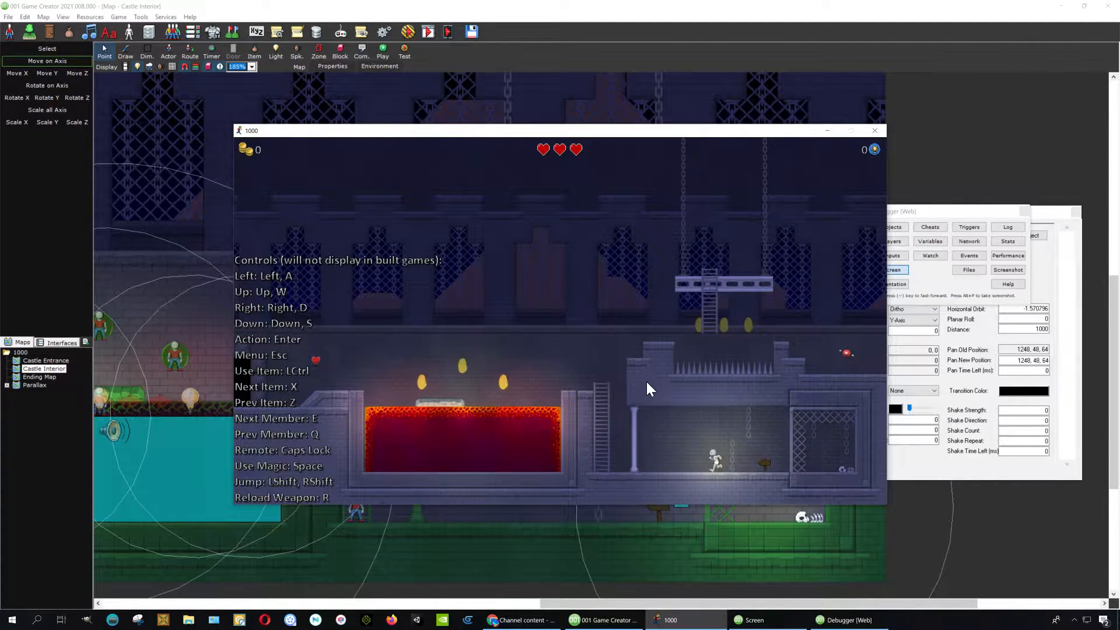
key("Up")
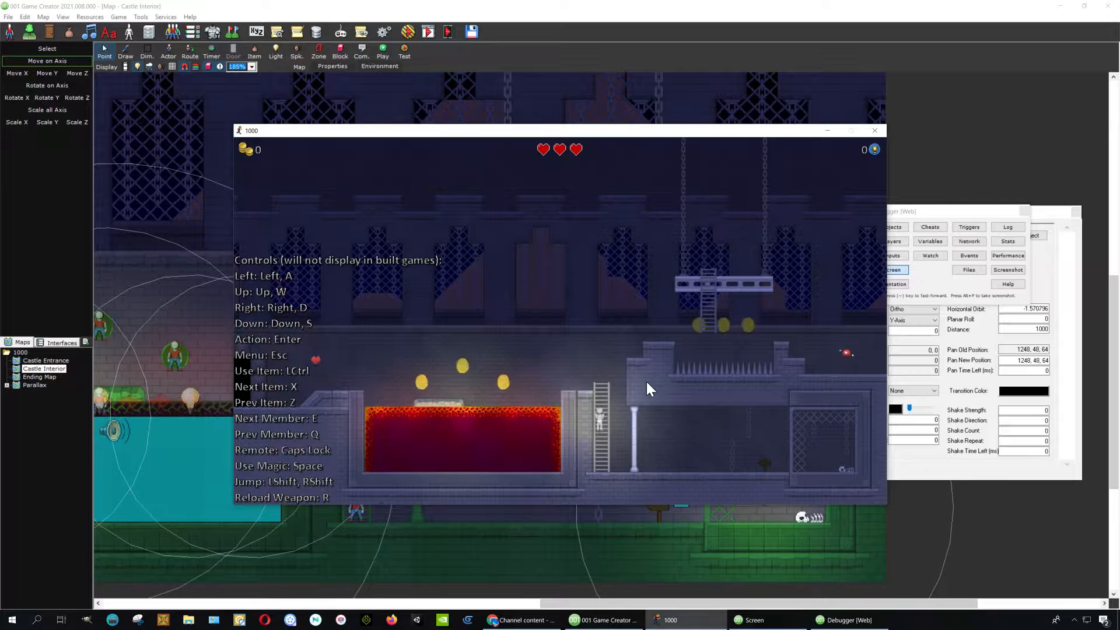
key("Left")
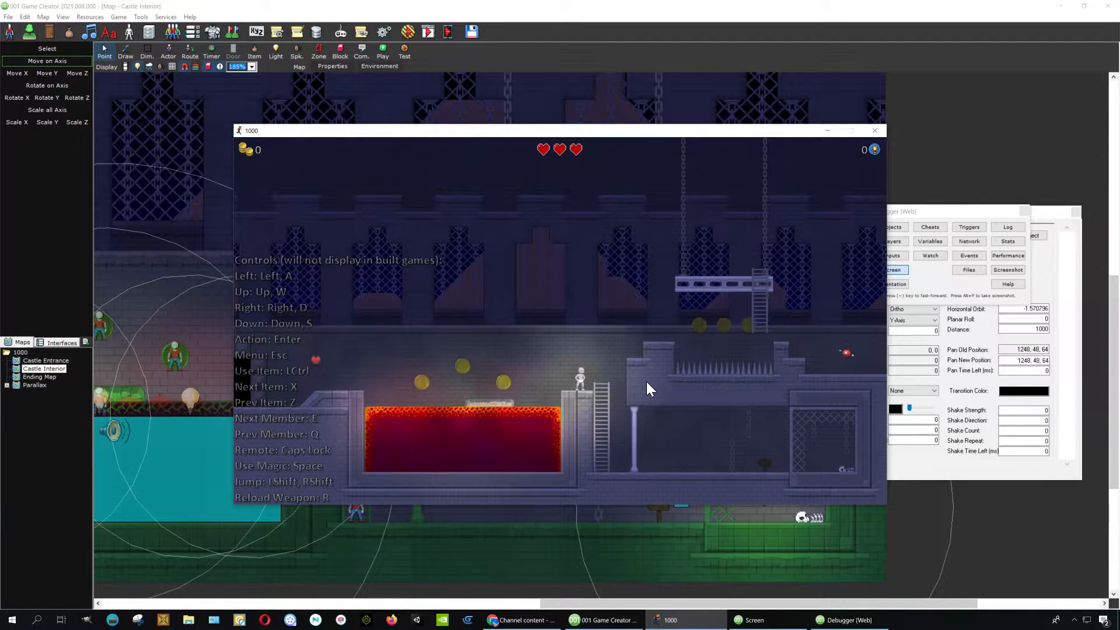
key("Right")
key("Down")
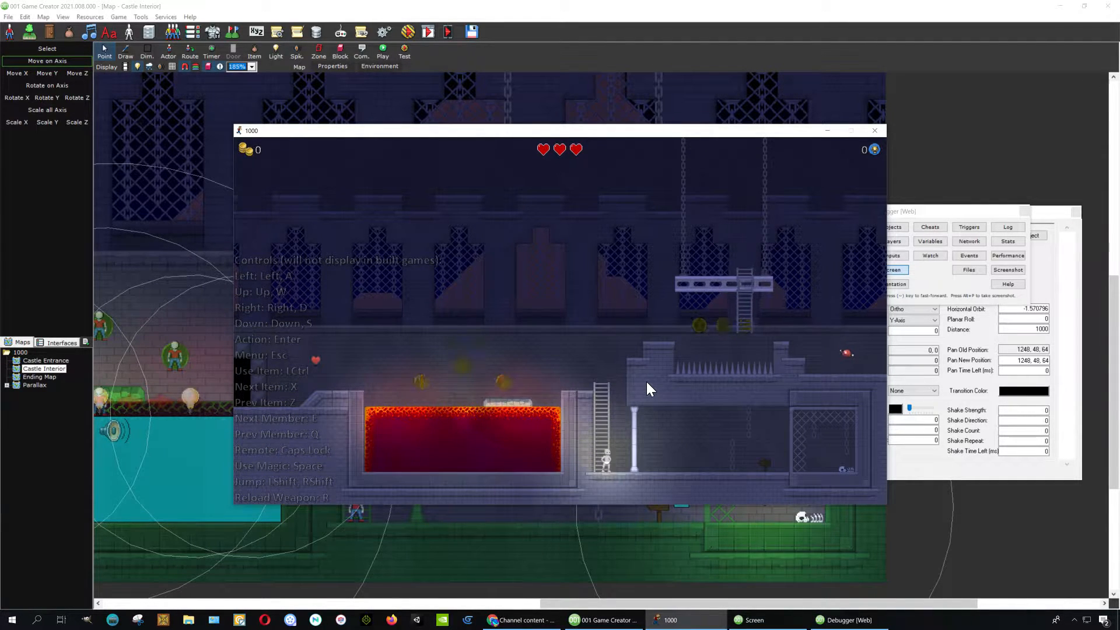
left_click(874, 131)
- Create a new game named 09090909 from the Platformer (Includes Demo) template
left_click(8, 17)
left_click(32, 30)
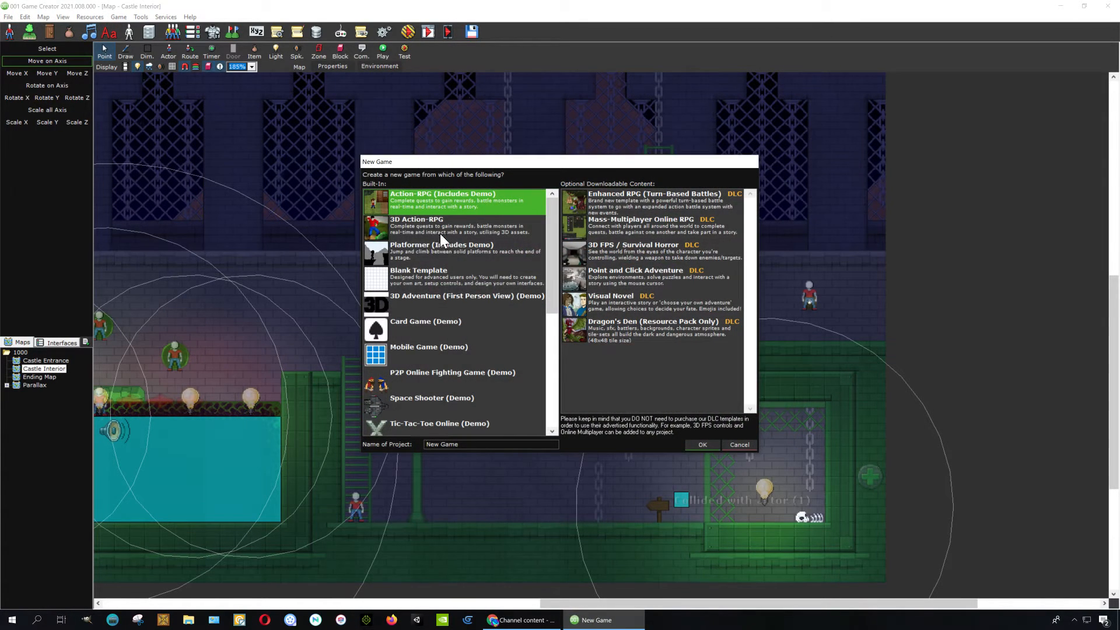
left_click(442, 259)
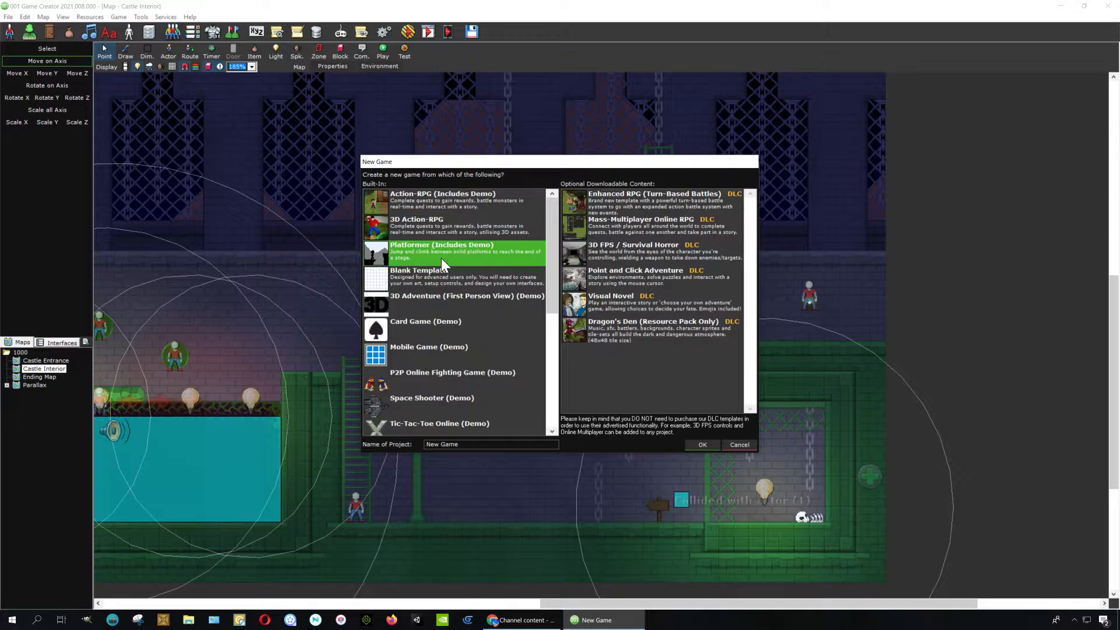
key("Tab")
type("09090909")
left_click(697, 447)
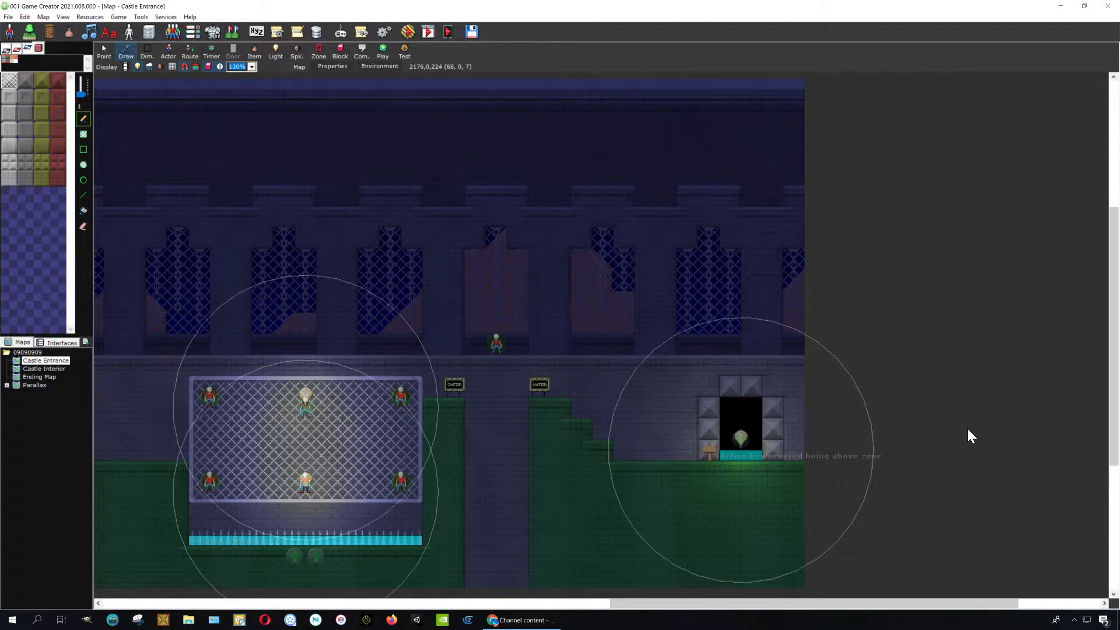
- Switch the Castle Entrance map editor from drawing to Point mode
scroll(835, 415, "up", 1)
middle_click_drag(673, 419, 868, 416)
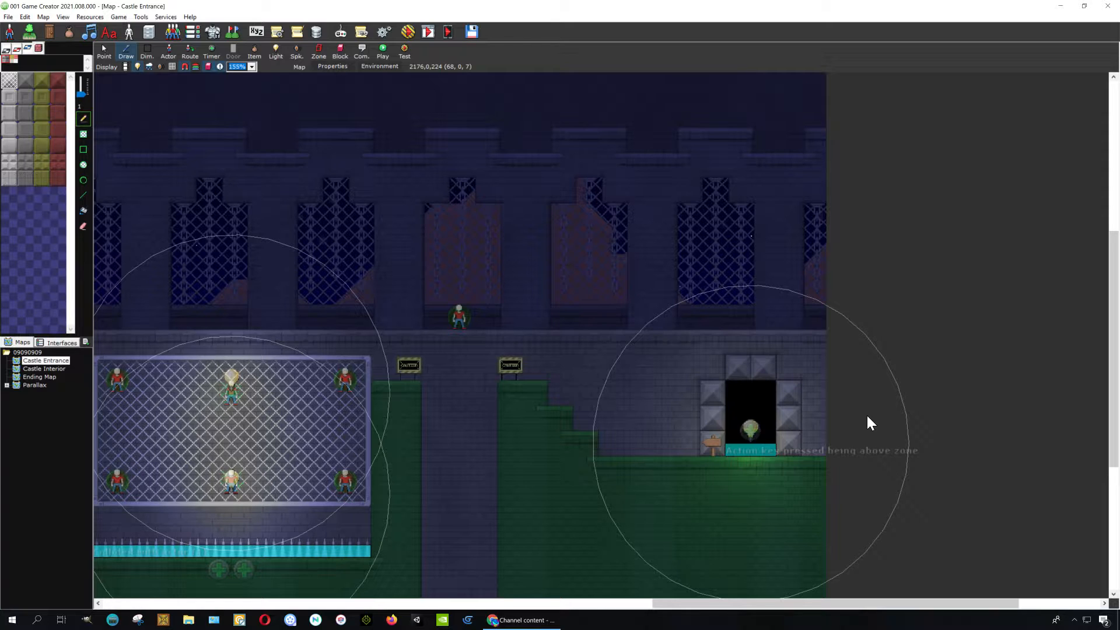
scroll(867, 417, "up", 1)
scroll(913, 448, "down", 2)
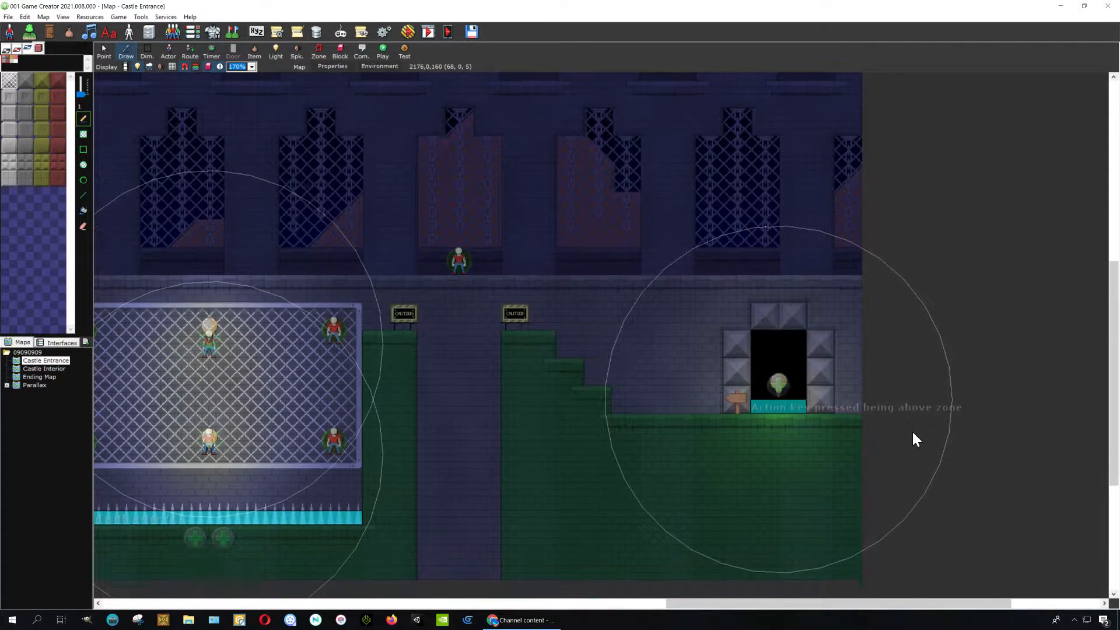
middle_click_drag(882, 415, 876, 479)
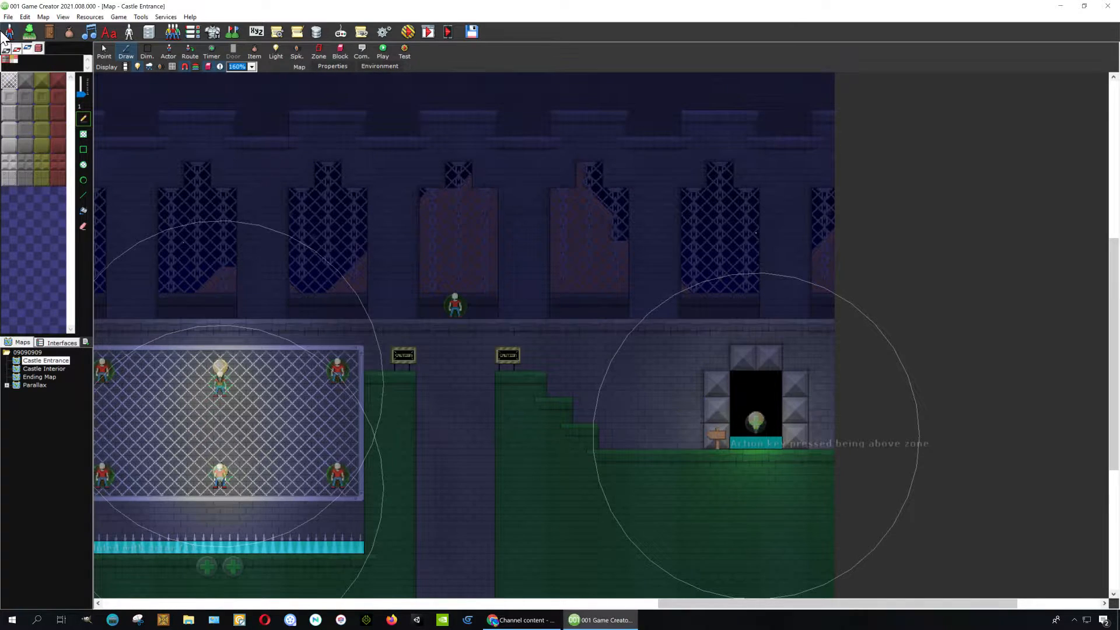
left_click(105, 50)
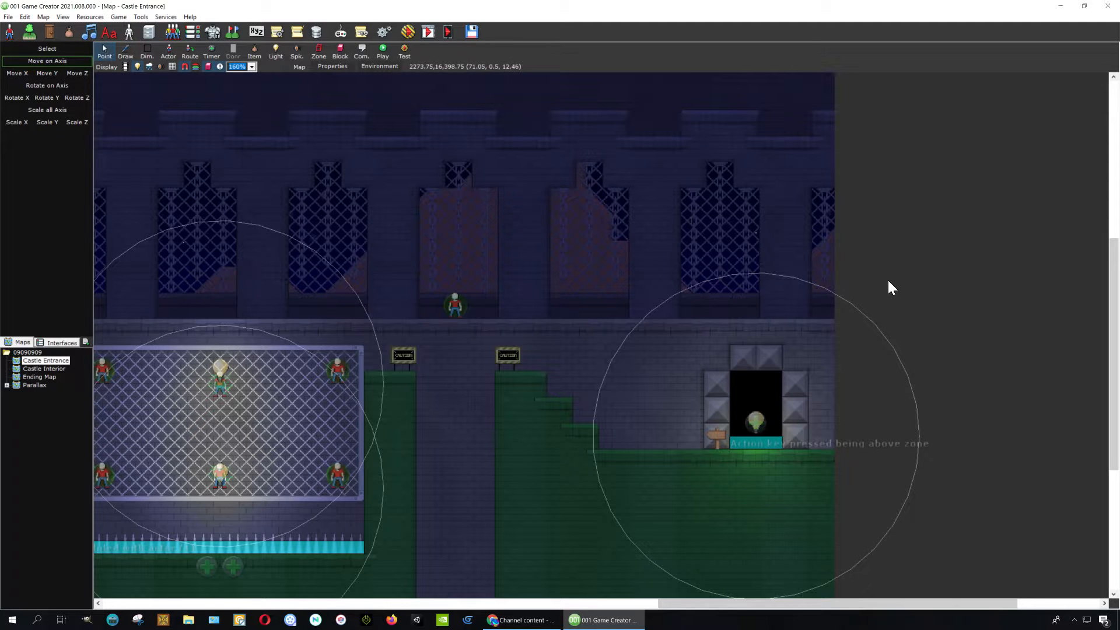
middle_click_drag(887, 278, 894, 269)
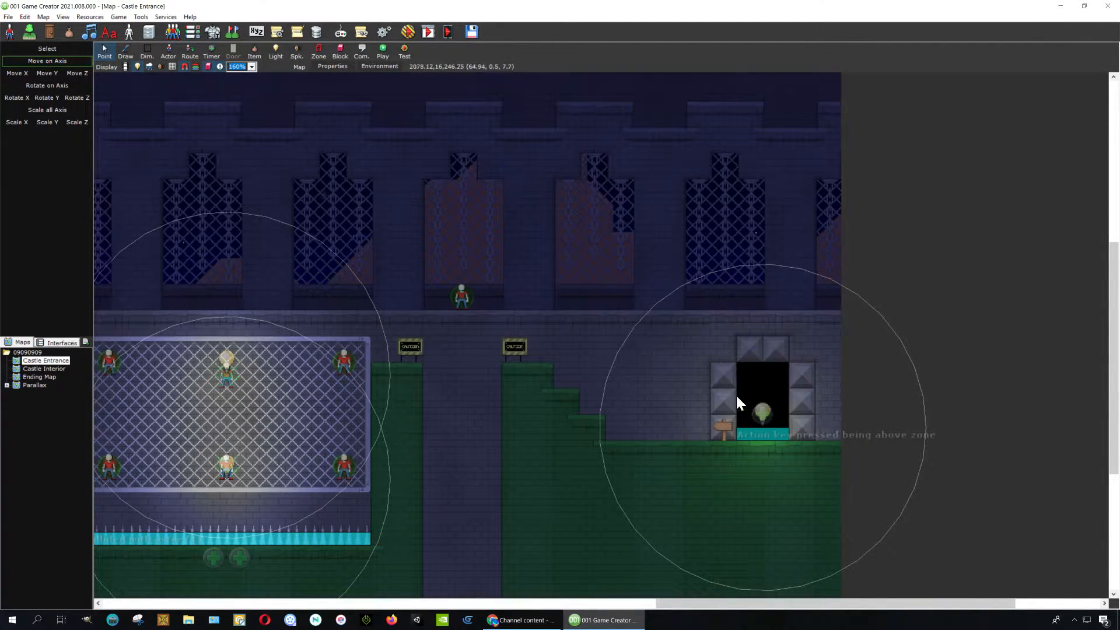
- Launch a test of the new project and set the test game's volume low in the Volume Mixer
left_click(407, 33)
left_click(649, 385)
left_click(1075, 621)
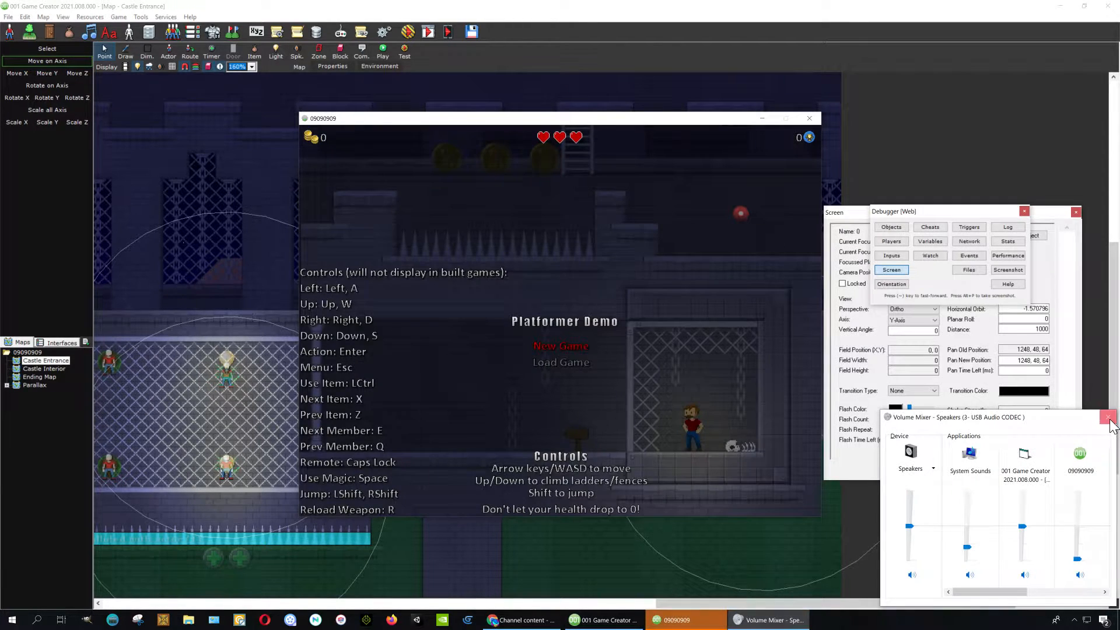
left_click(1111, 417)
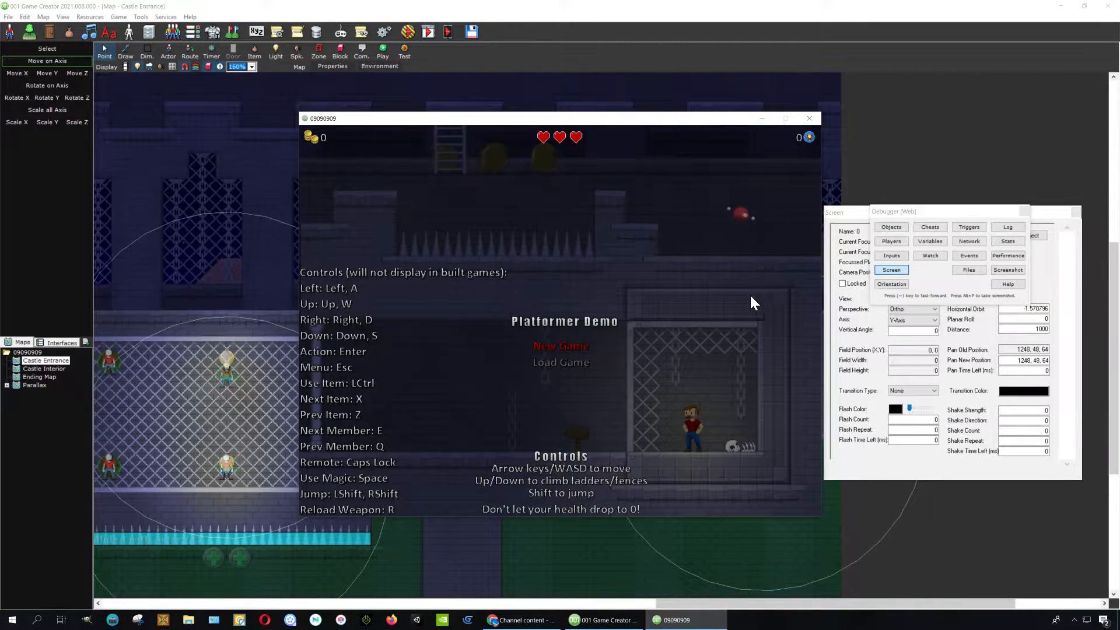
- Start a new game and move the character out of the cell and up the ladder beside the lava pit
key("Return")
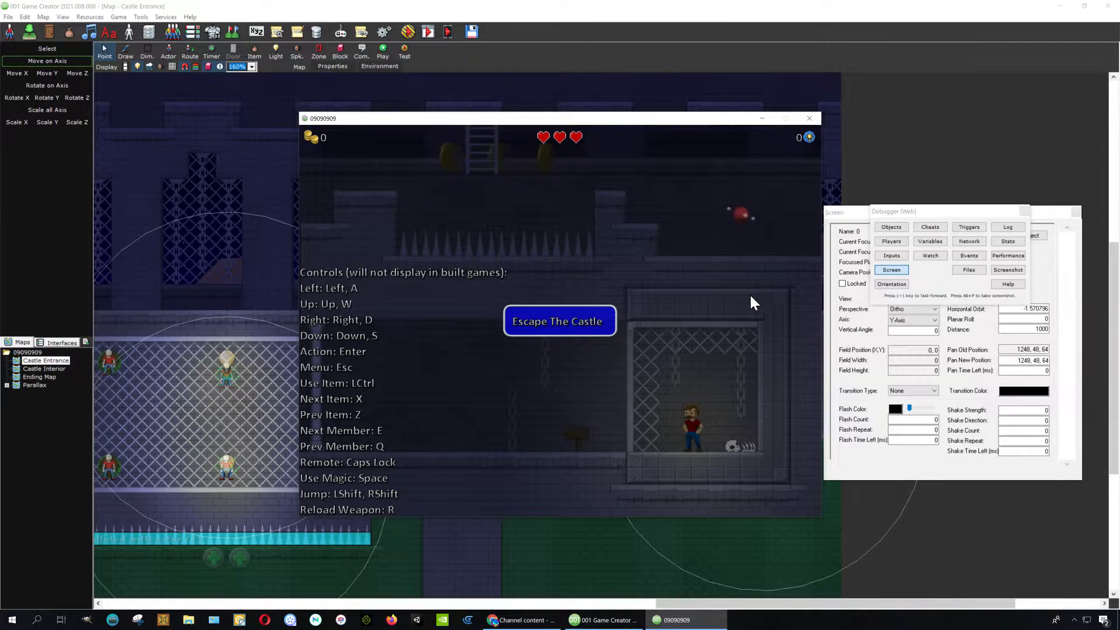
key("Left")
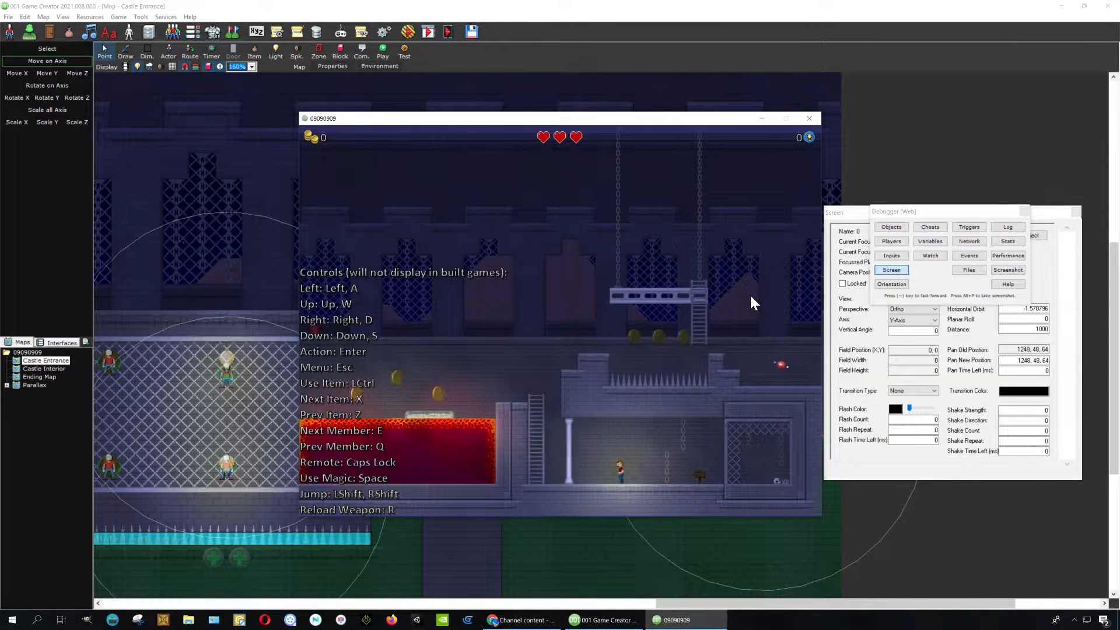
key("Right")
key("Left")
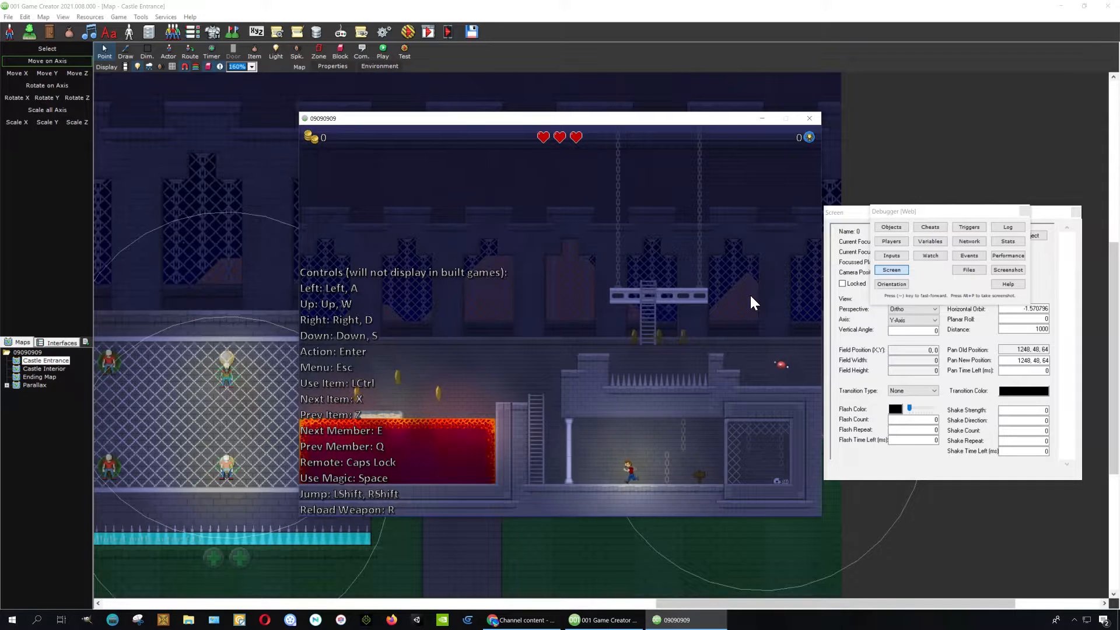
key("Left")
key("Up")
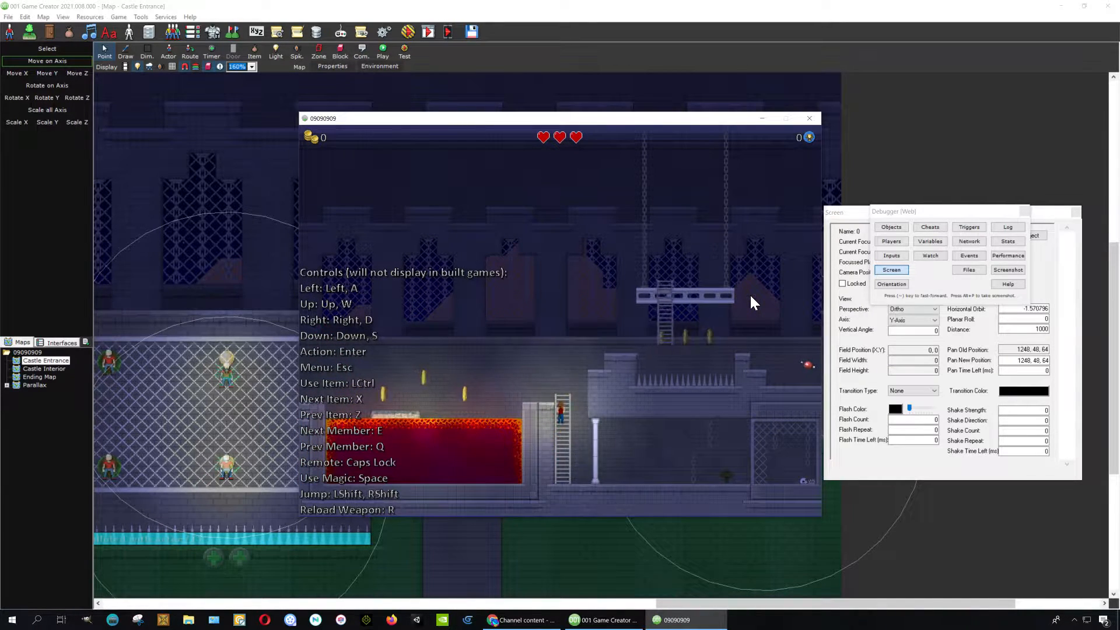
key("Up")
- Cross the lava pit on the moving platform, collect the coins and heart, and go through the doorway to the next map
key("Left")
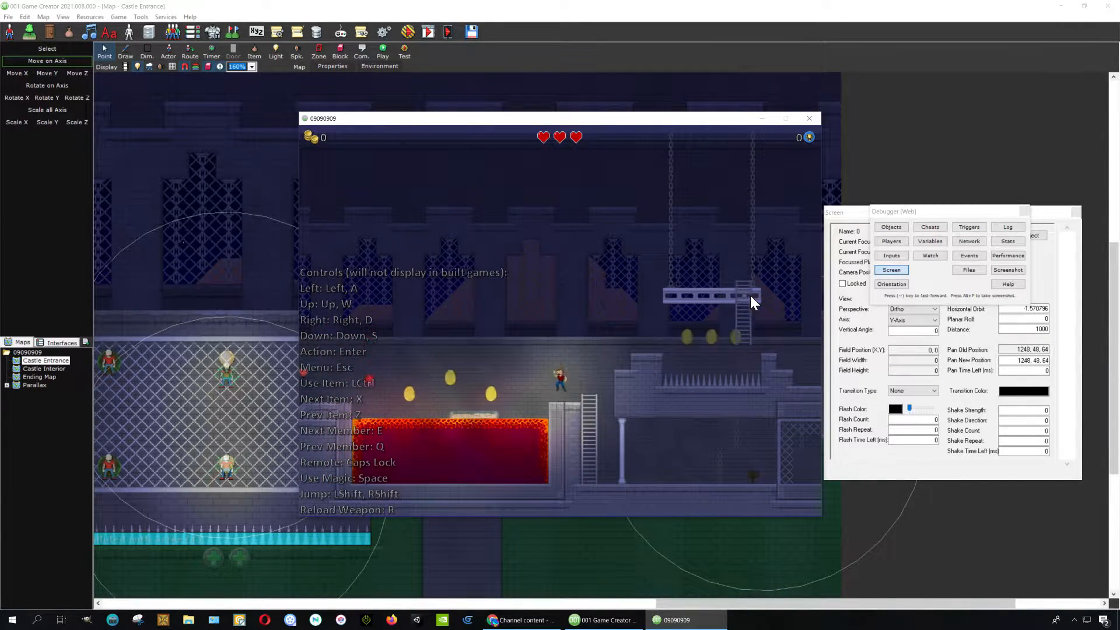
key("Right")
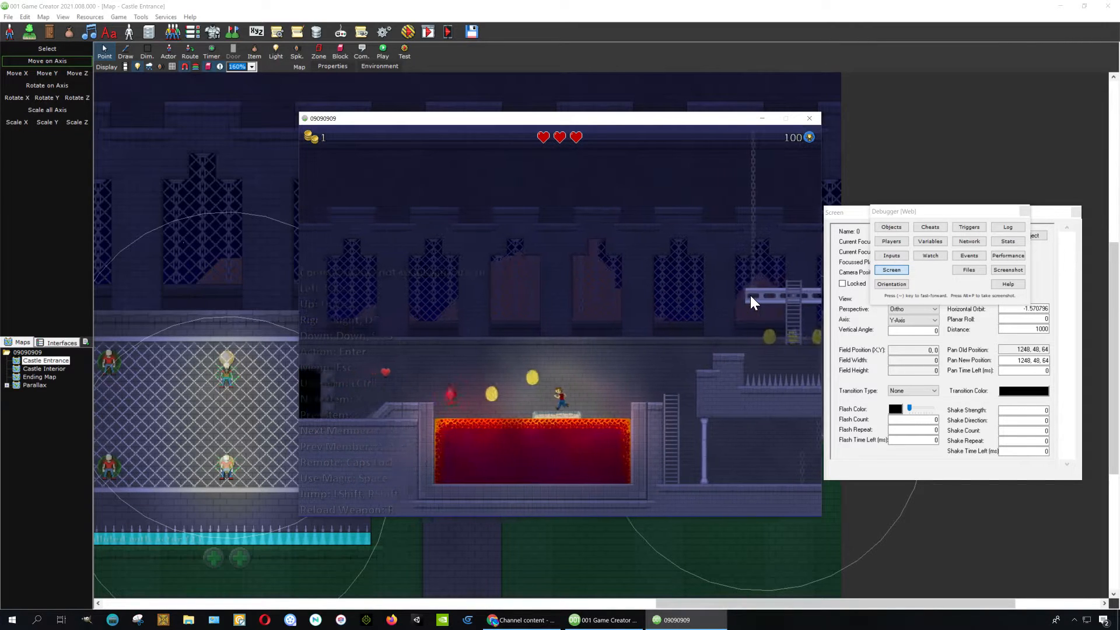
key("Left")
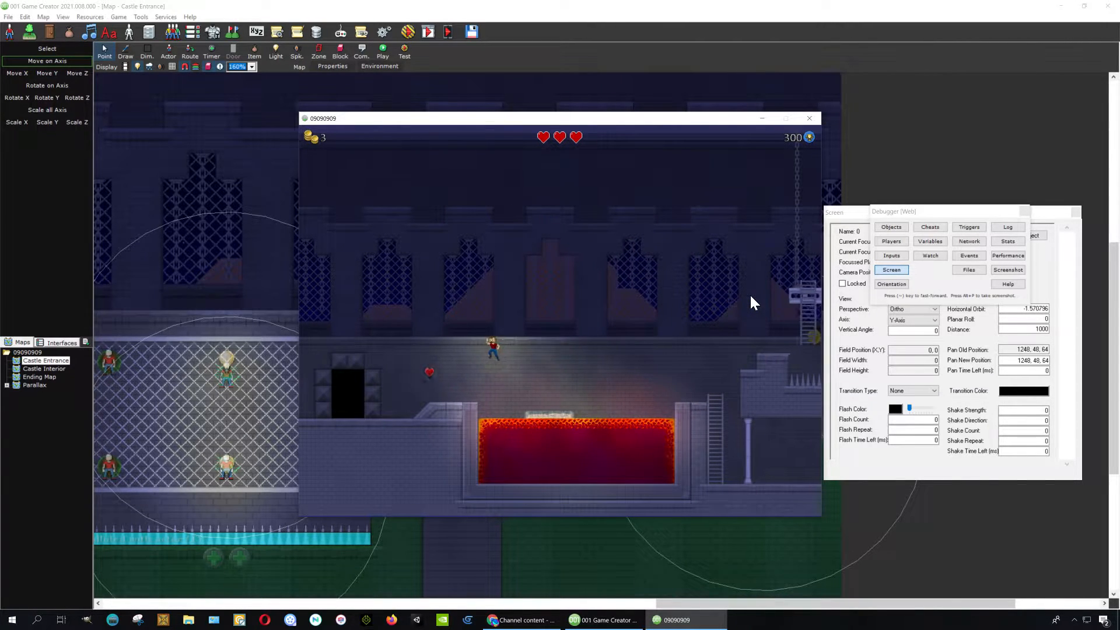
key("Left")
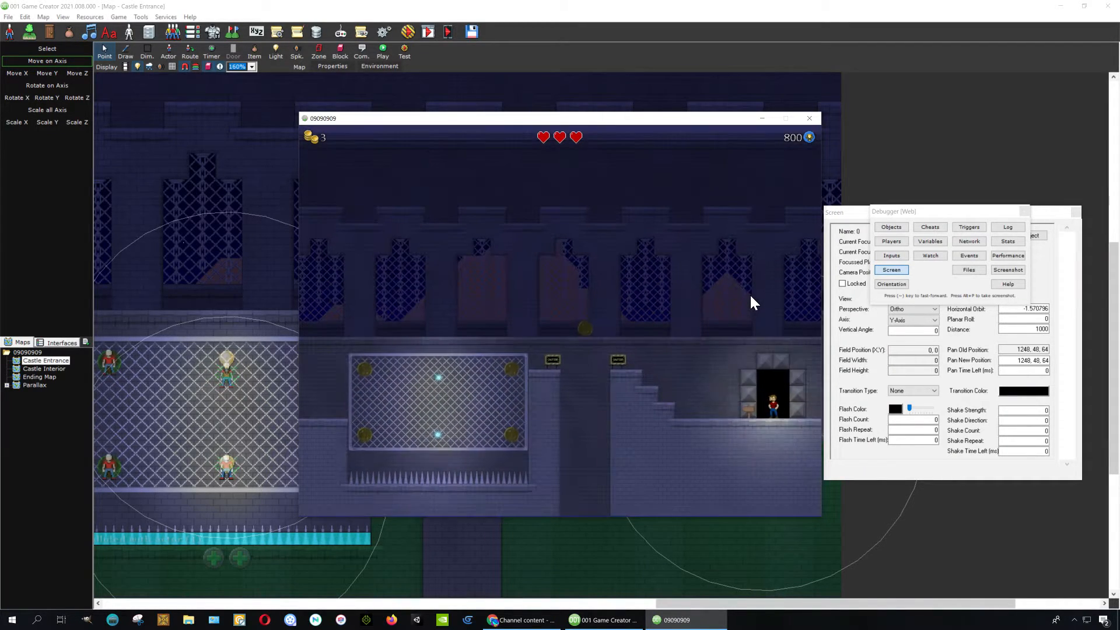
- Move the character up the steps and across the pit between the caution signs, collecting the coins on the way to the fence
key("Left")
key("Left")
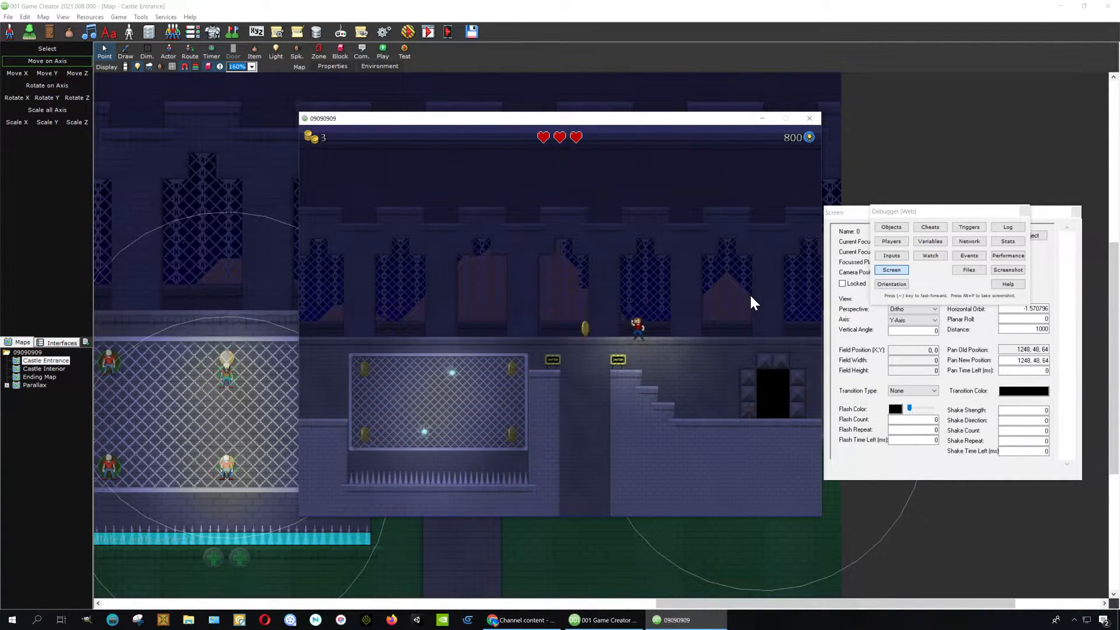
key("Left")
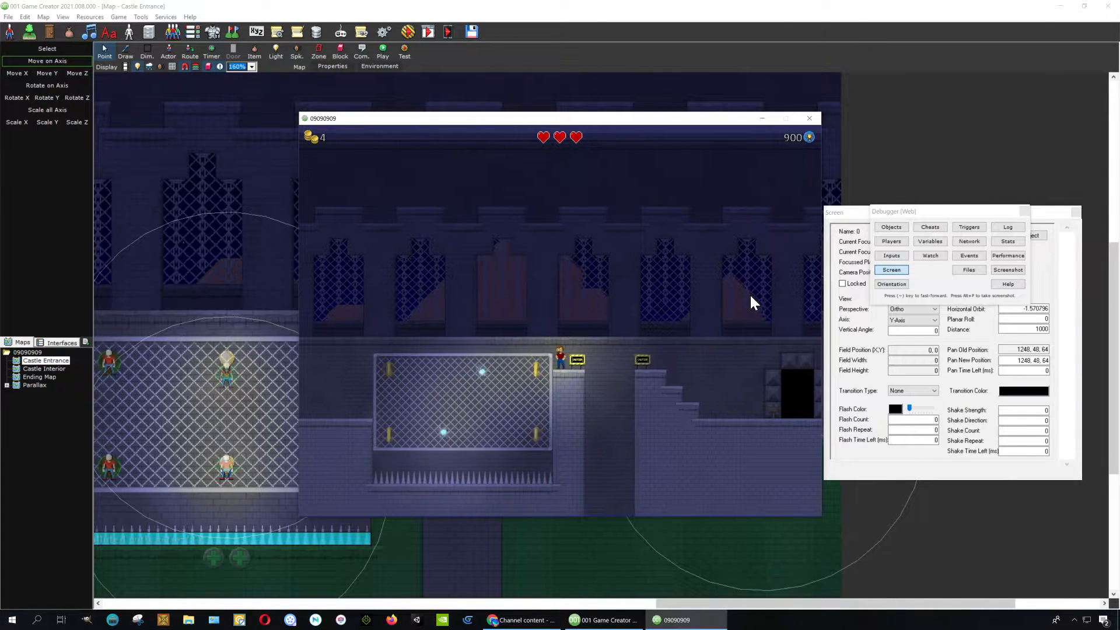
key("Left")
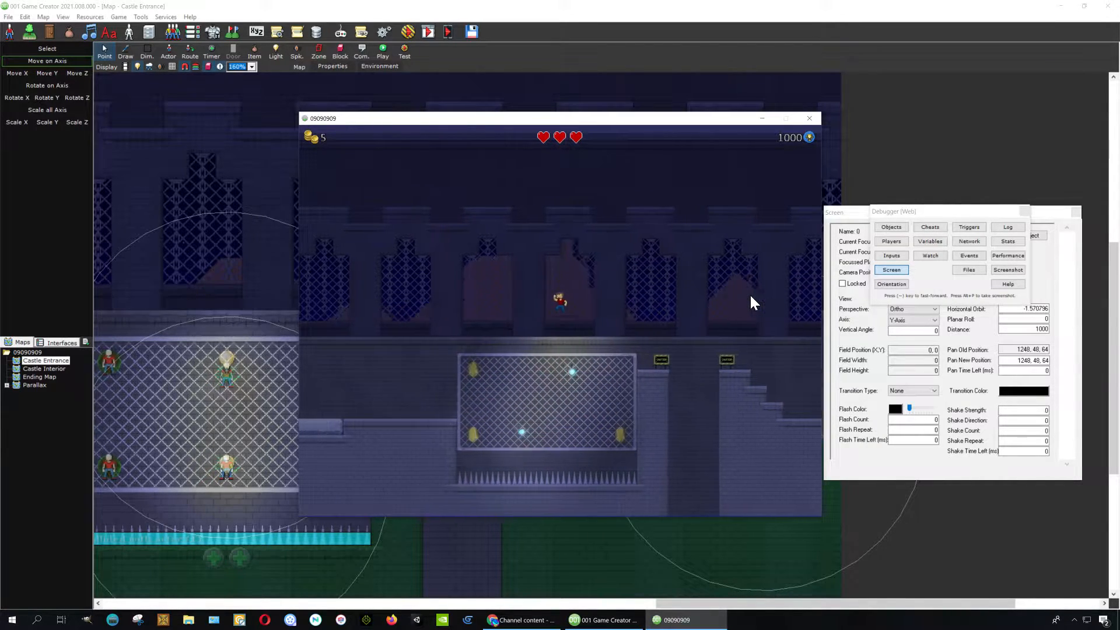
- Take the moving platform toward the skeleton's ledge above the spikes, and close the test game
key("Left")
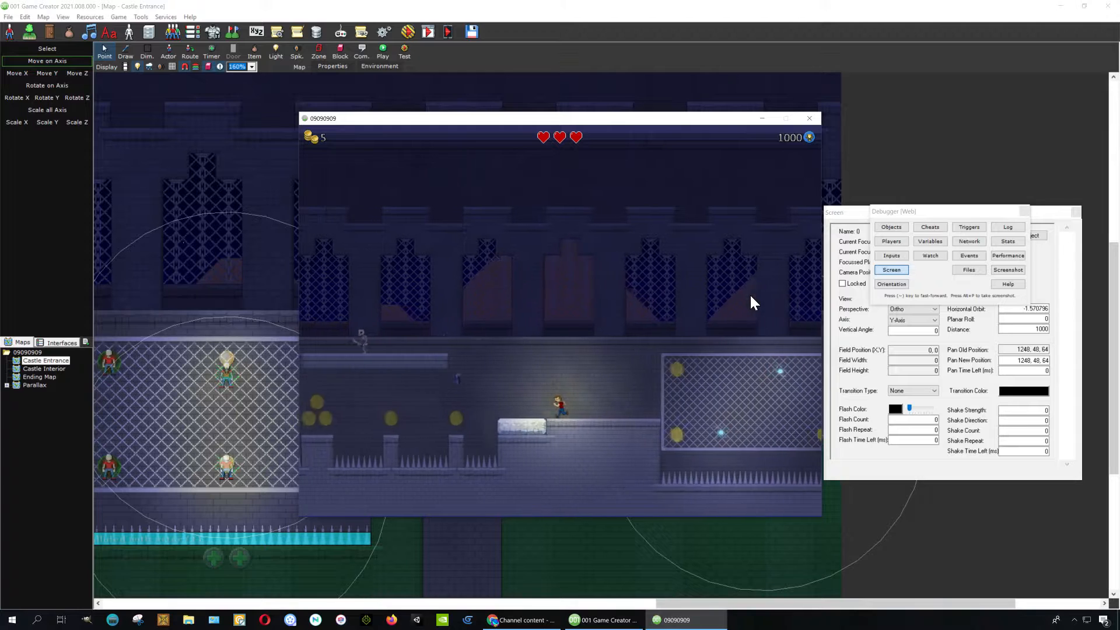
key("Left")
key("Left")
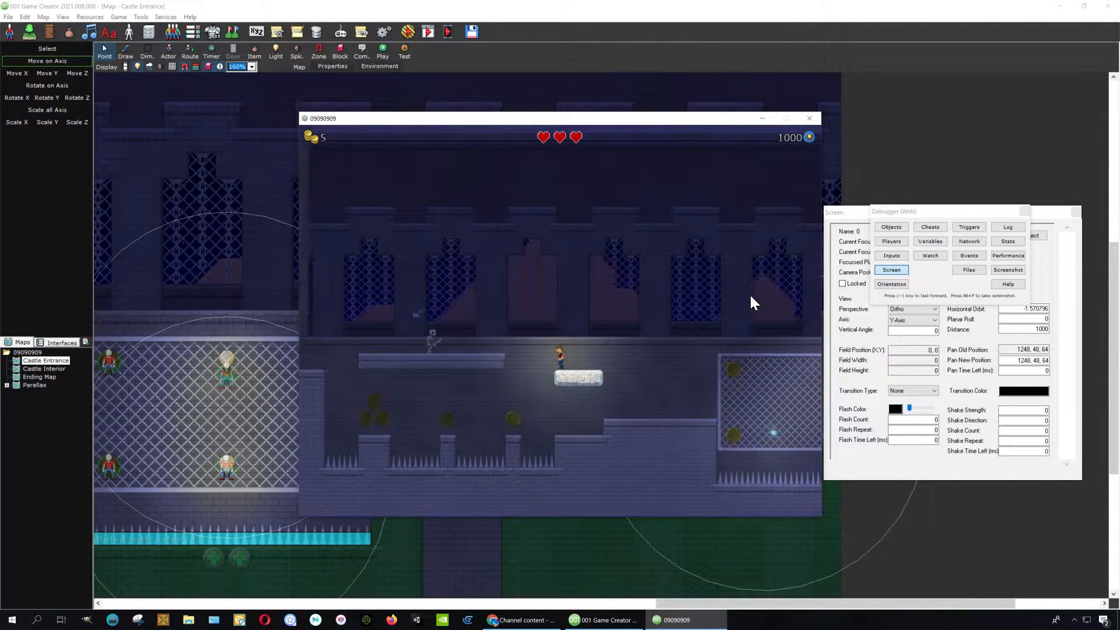
key("space")
key("Left")
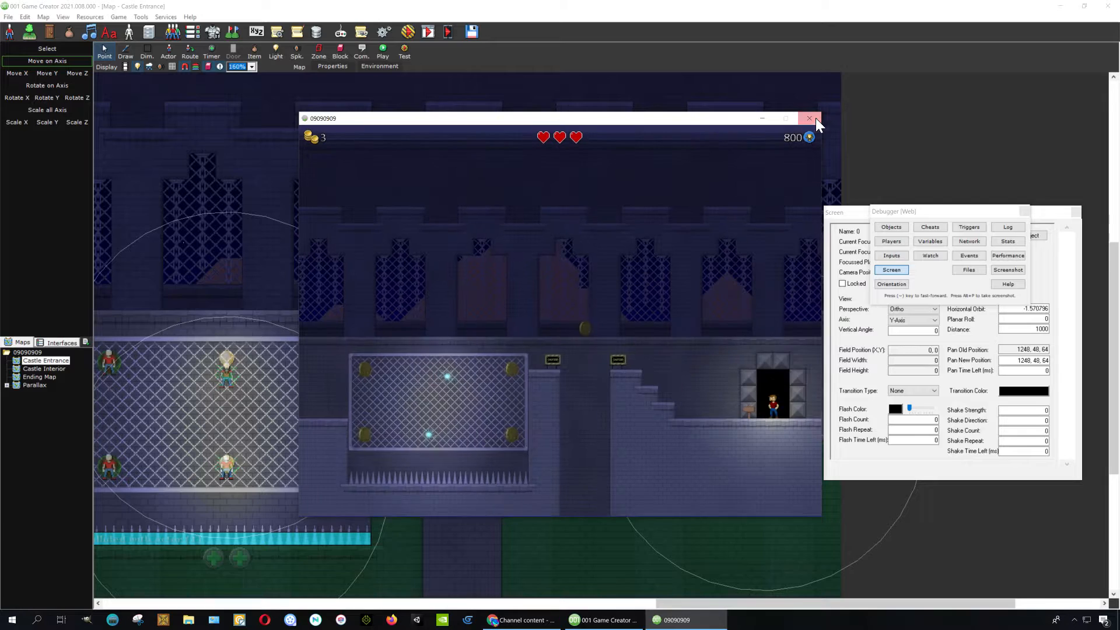
left_click(810, 118)
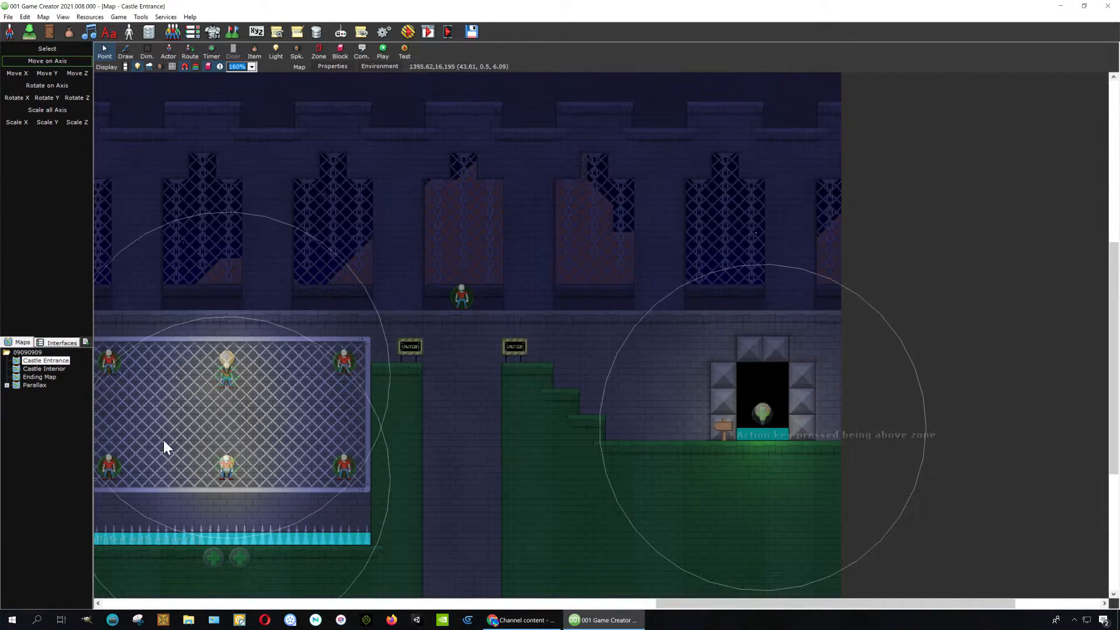
- Look over the Castle Entrance layout and open the Castle Interior map in the editor
middle_click_drag(282, 413, 325, 375)
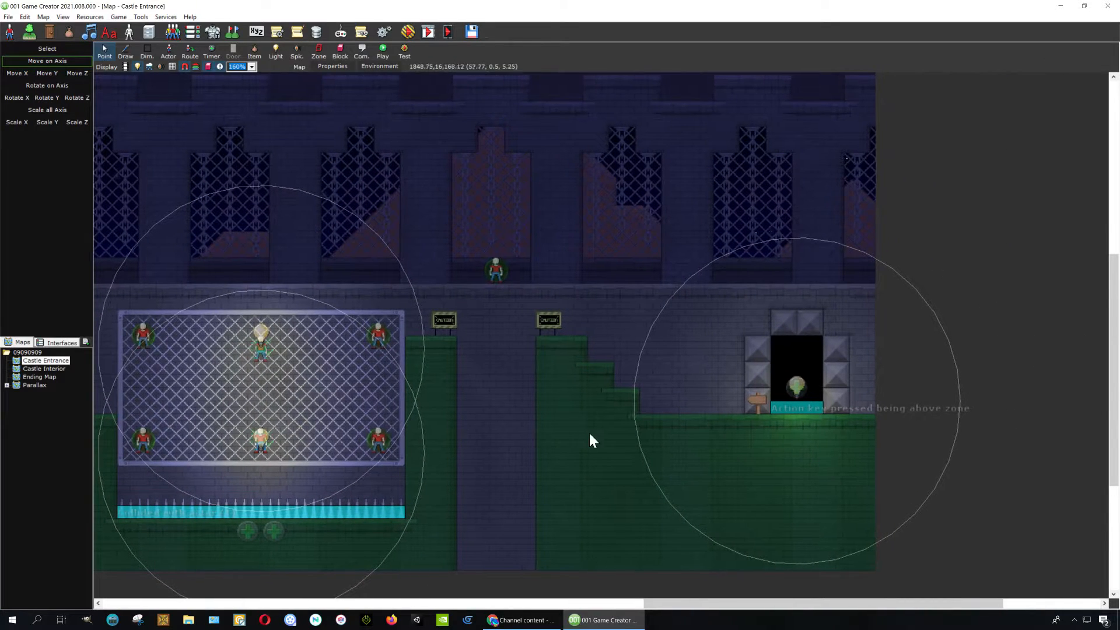
middle_click_drag(547, 391, 834, 398)
middle_click_drag(615, 404, 278, 362)
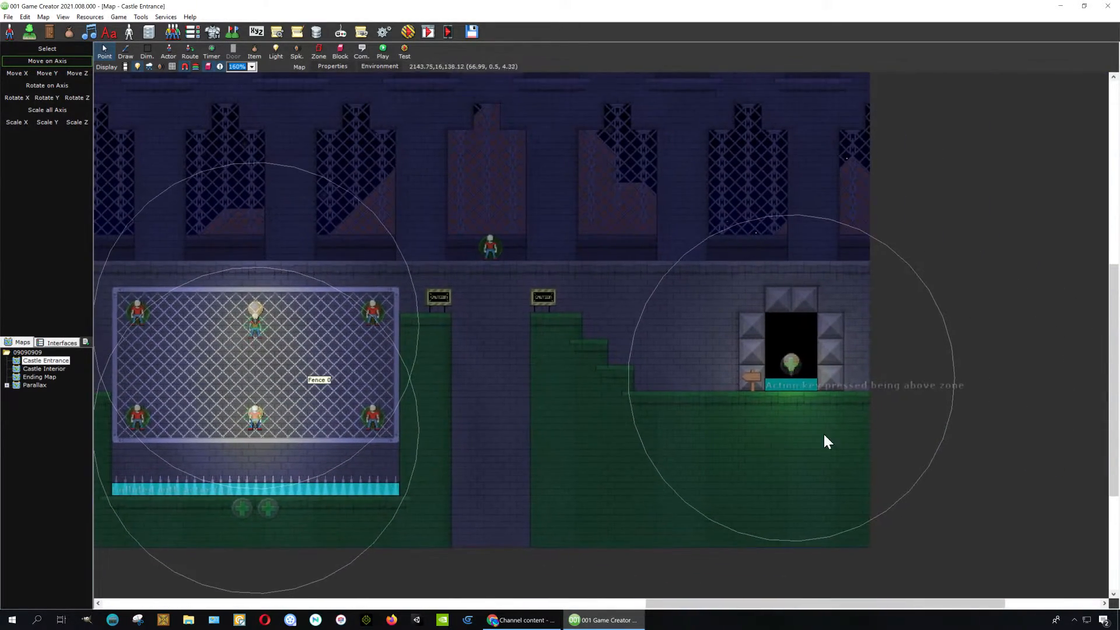
double_click(36, 368)
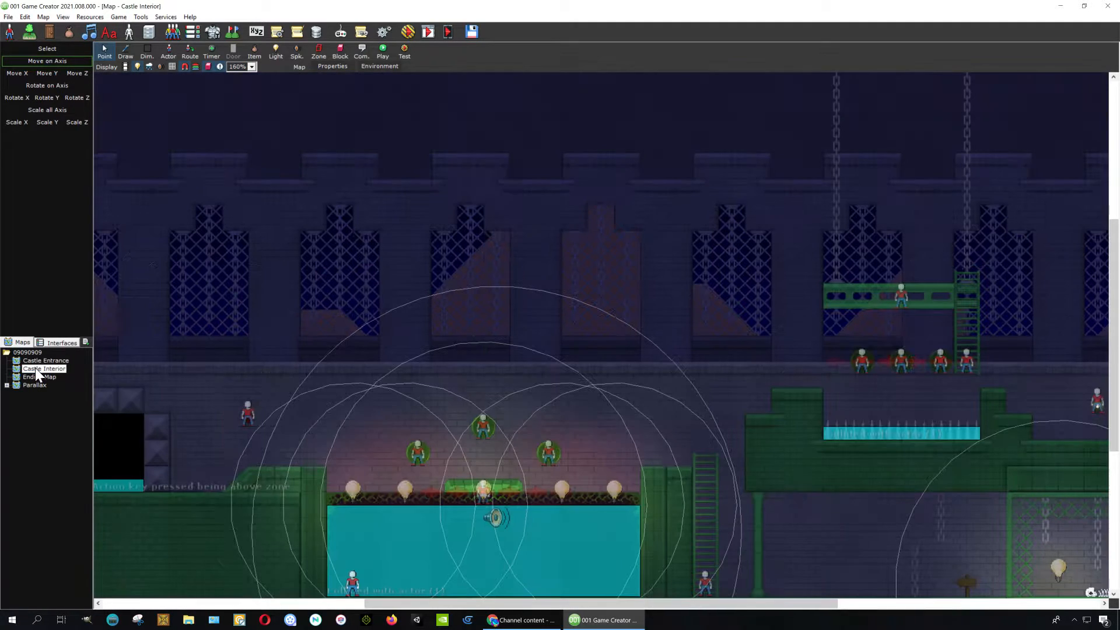
middle_click_drag(866, 495, 507, 358)
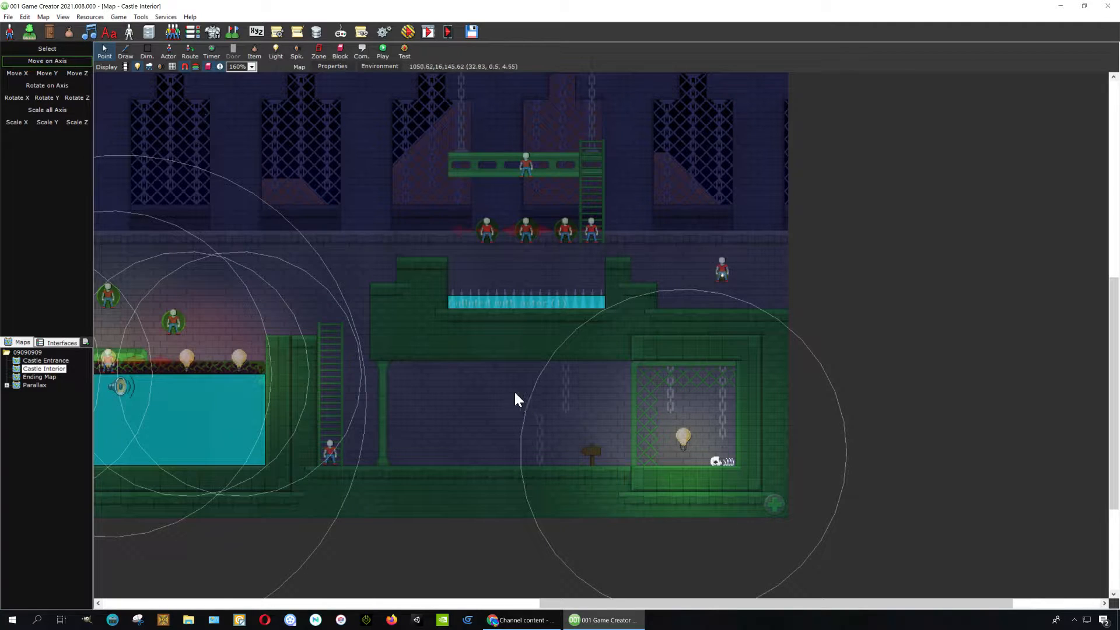
- In Castle Interior's environment settings, browse the available music tracks without changing the selection, and turn off Change Music
right_click(53, 371)
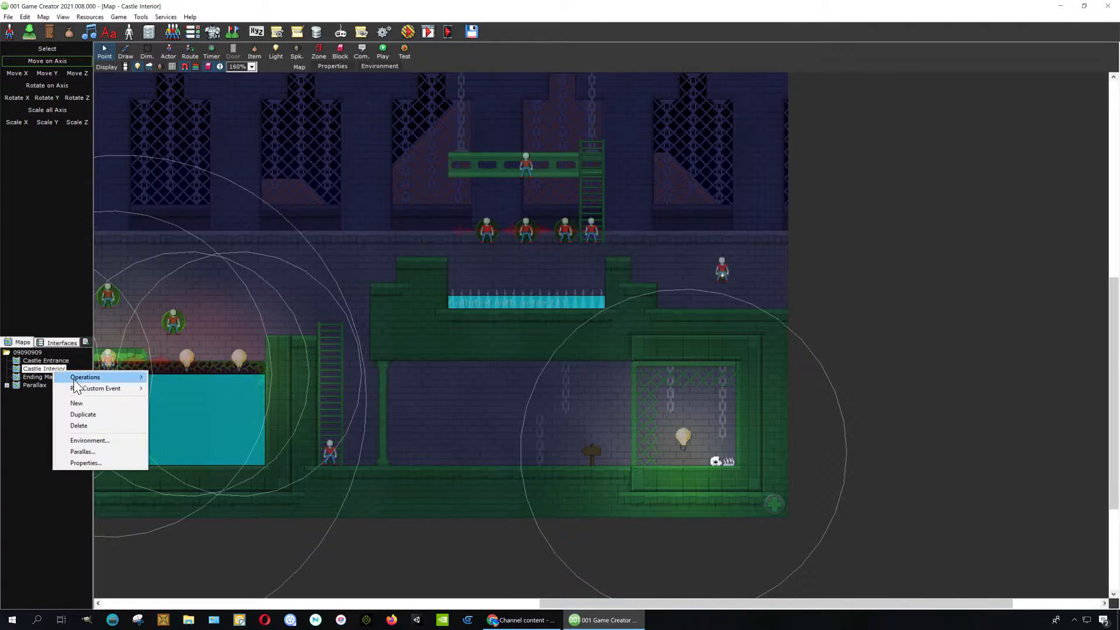
left_click(102, 441)
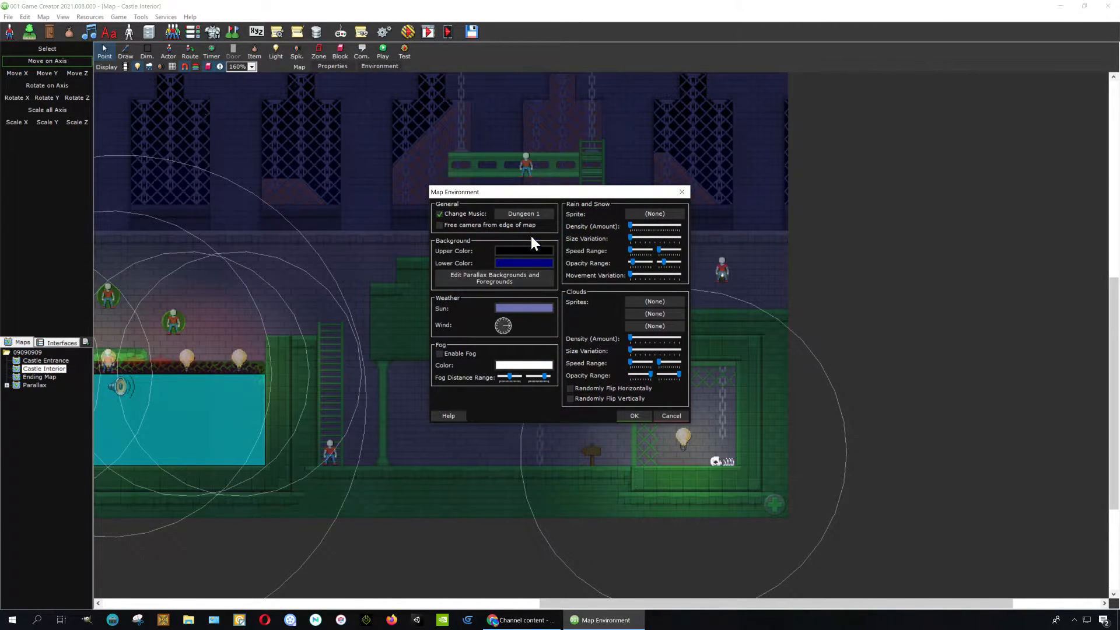
left_click(479, 215)
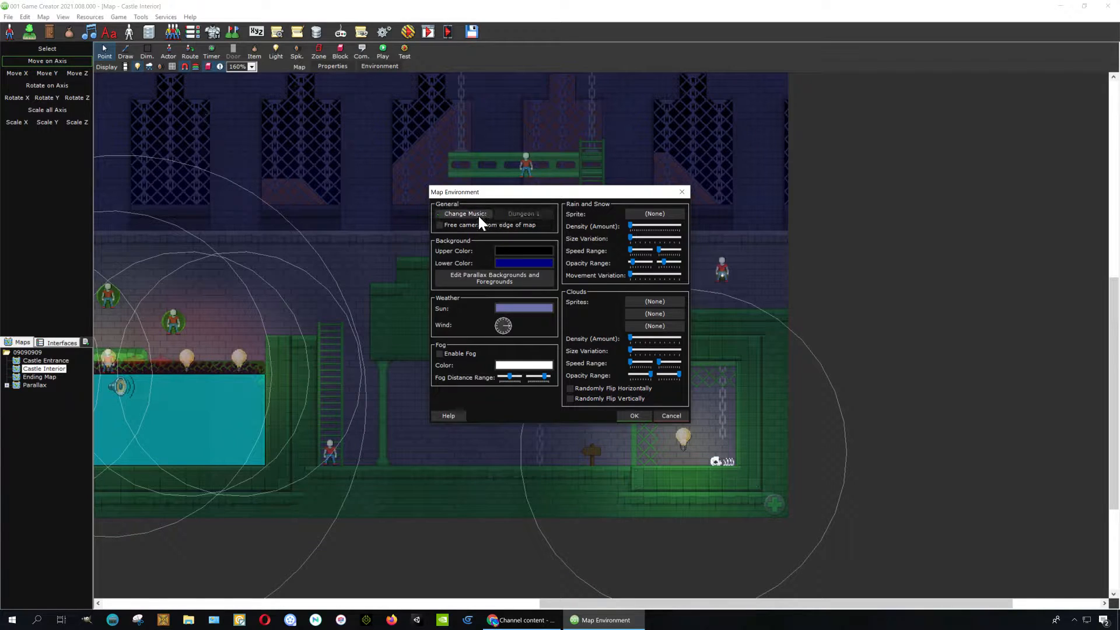
left_click(478, 215)
left_click(523, 213)
mouse_move(736, 241)
left_mouse_down()
mouse_move(738, 381)
mouse_move(738, 224)
left_mouse_up()
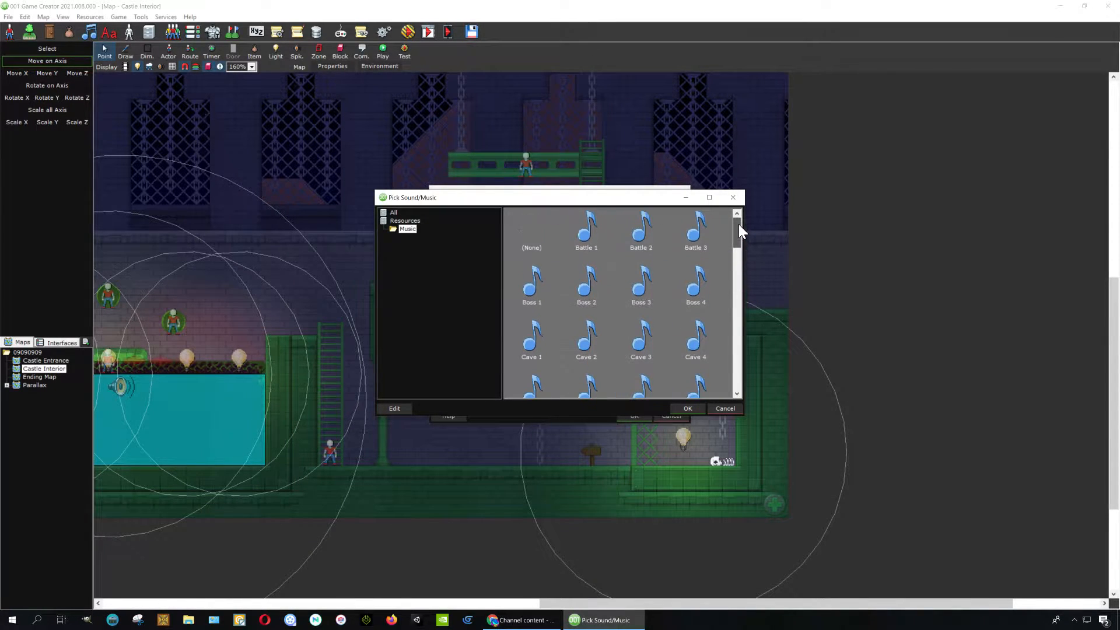
left_click(408, 229)
left_click(601, 273)
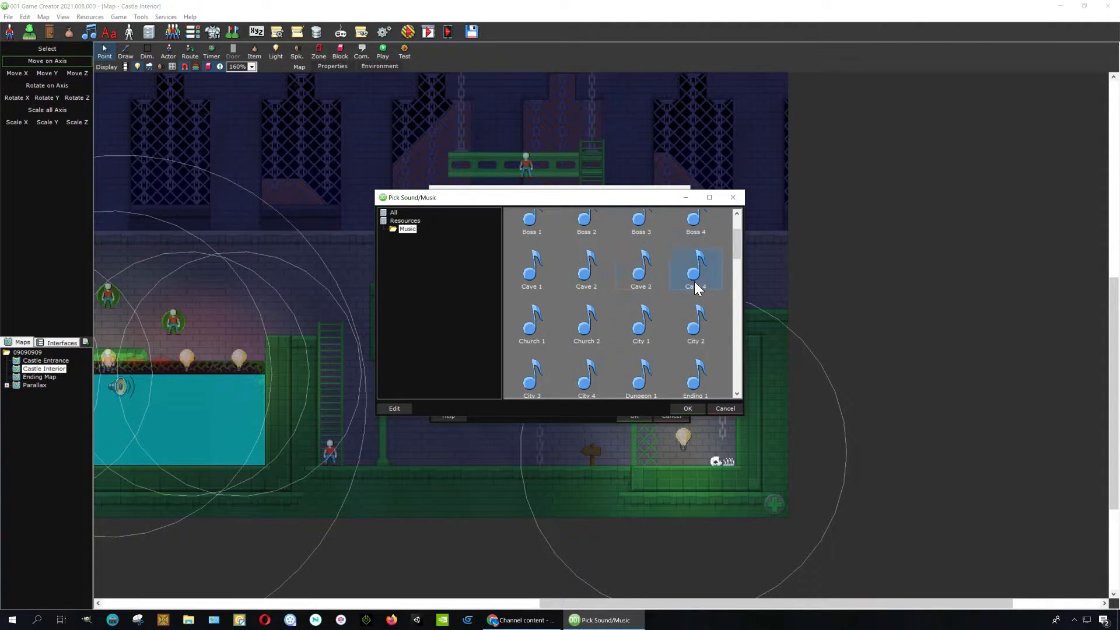
left_click(644, 330)
left_click(733, 198)
left_click(450, 215)
left_click(631, 415)
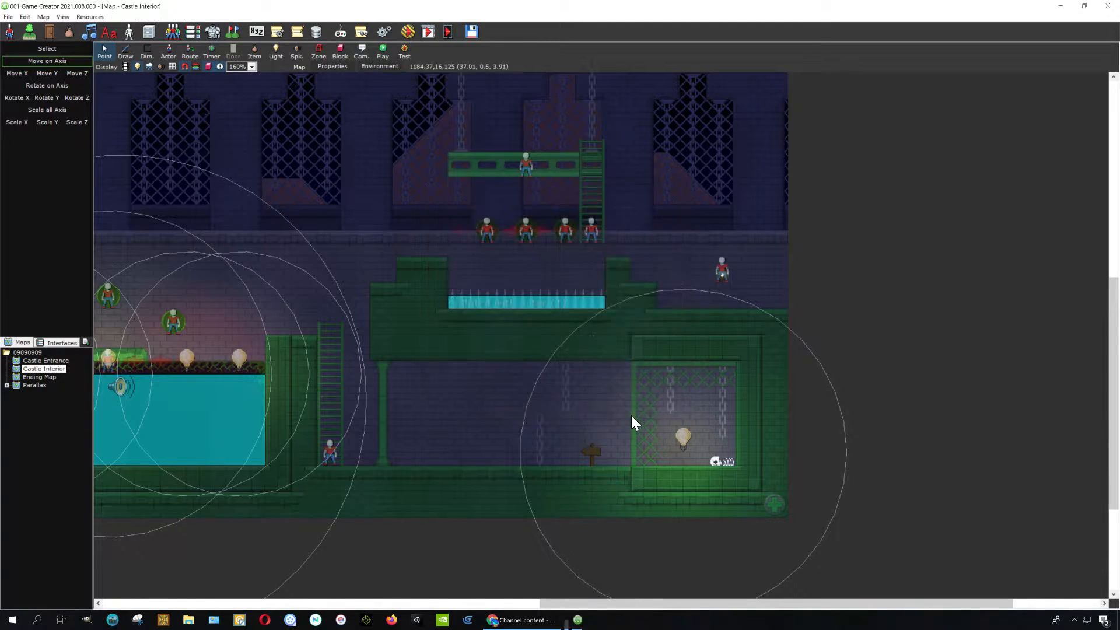
- Save the map, launch a test with Web emulation and start a new game
left_click(408, 32)
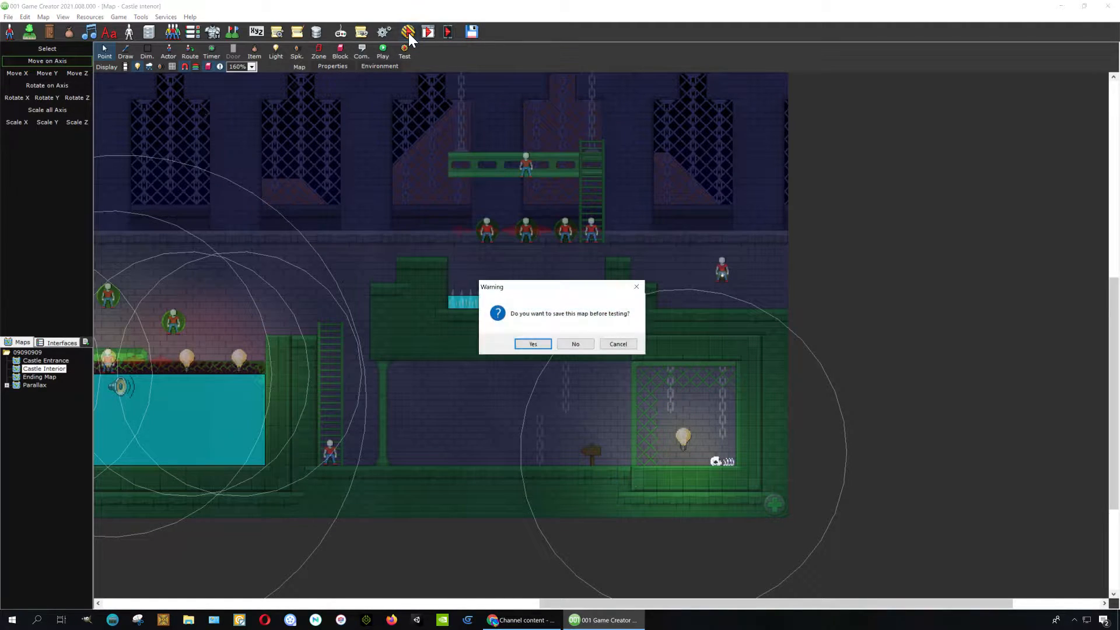
left_click(544, 342)
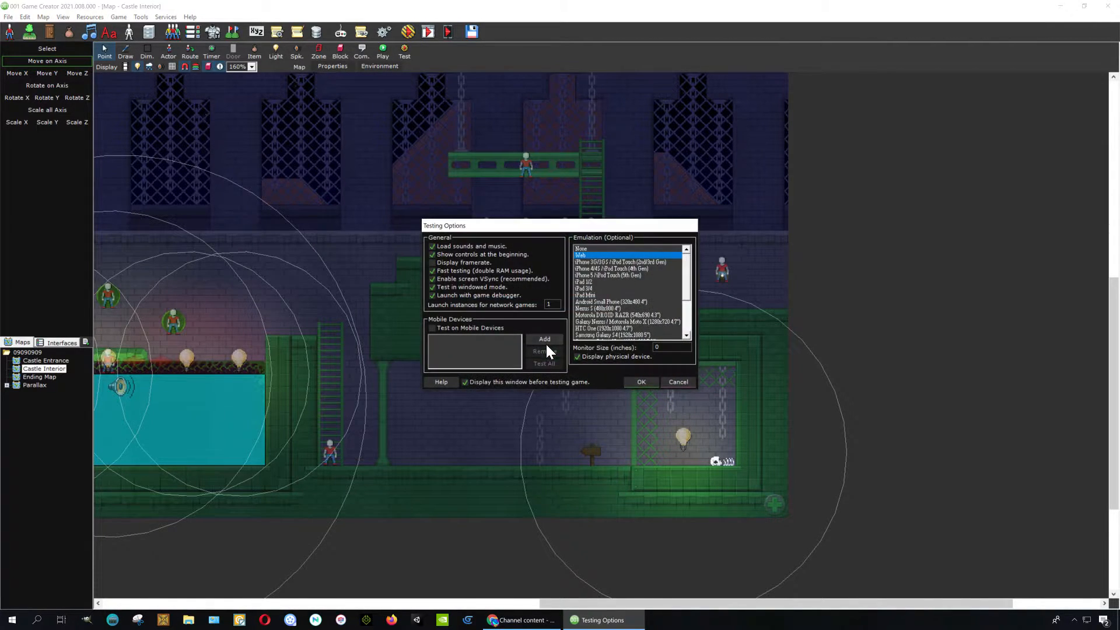
left_click(639, 384)
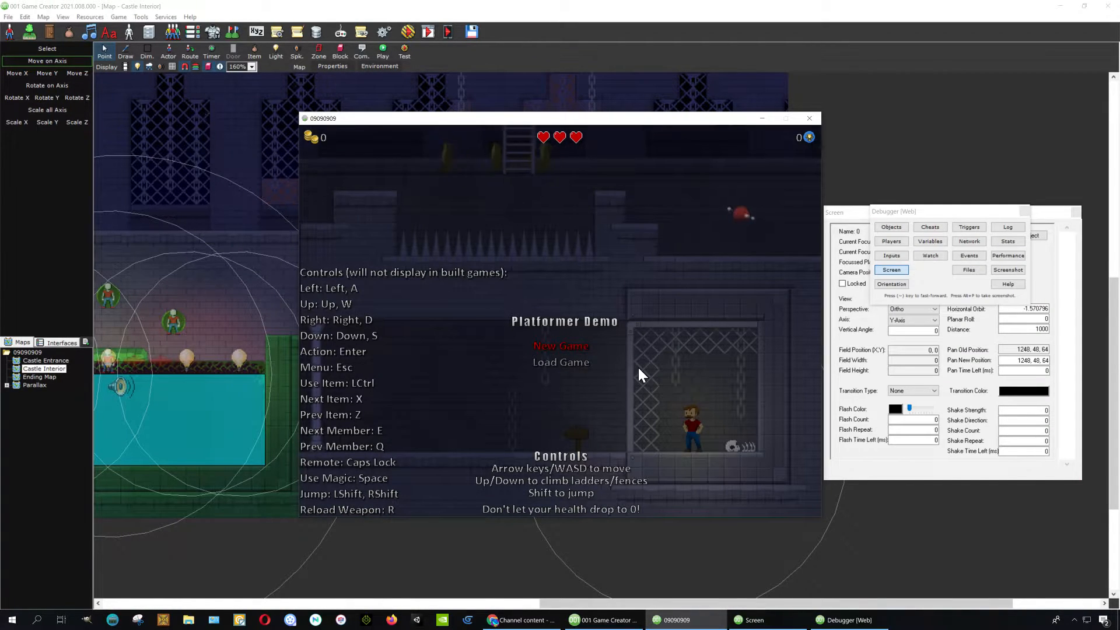
key("Return")
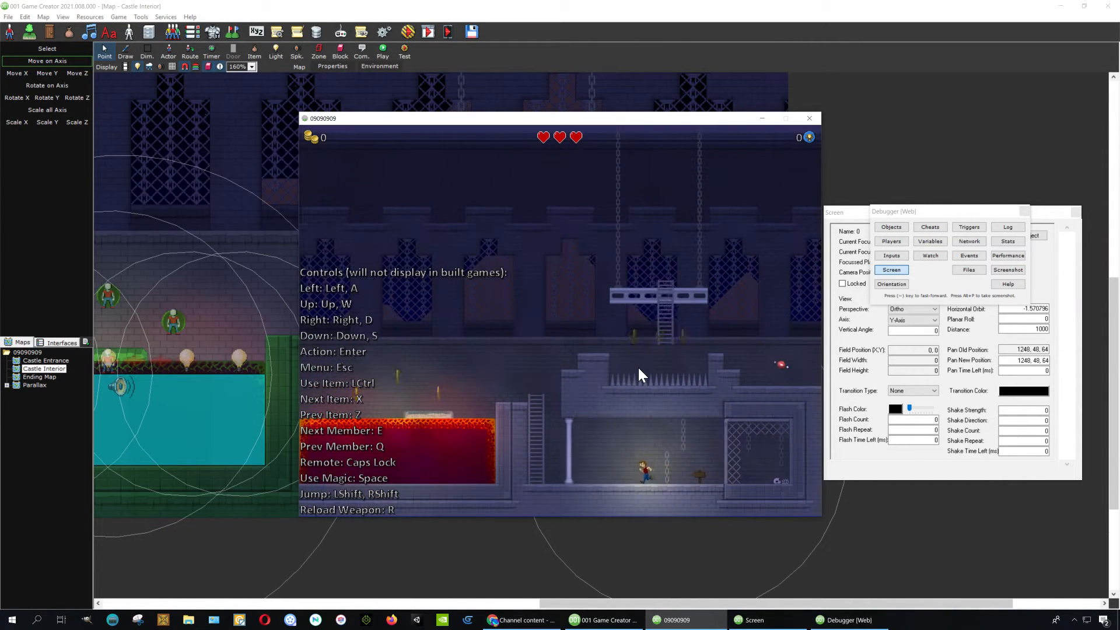
- Play-test the level by climbing the ladder and crossing the lava pit on the moving platform, and close the test game
key("Left")
key("Up")
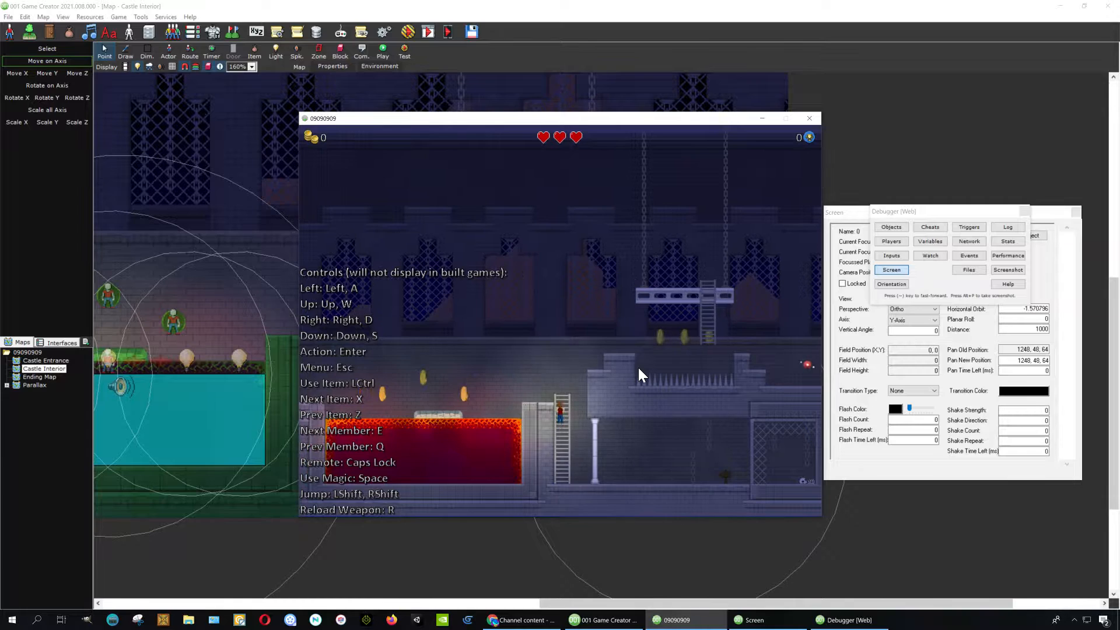
key("Left")
key("Left")
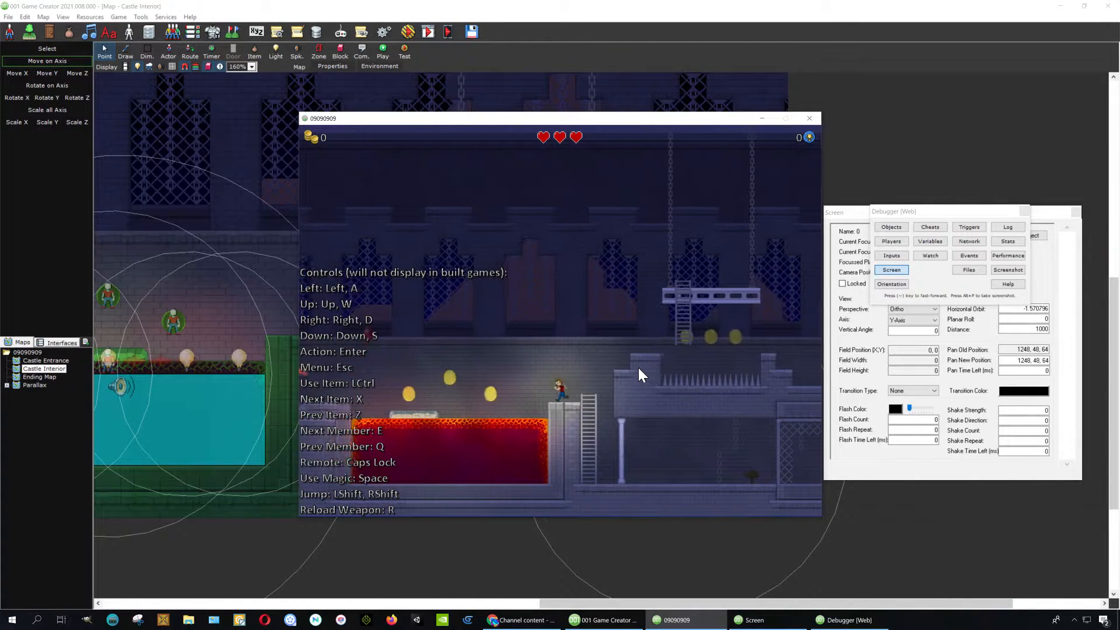
key("Left")
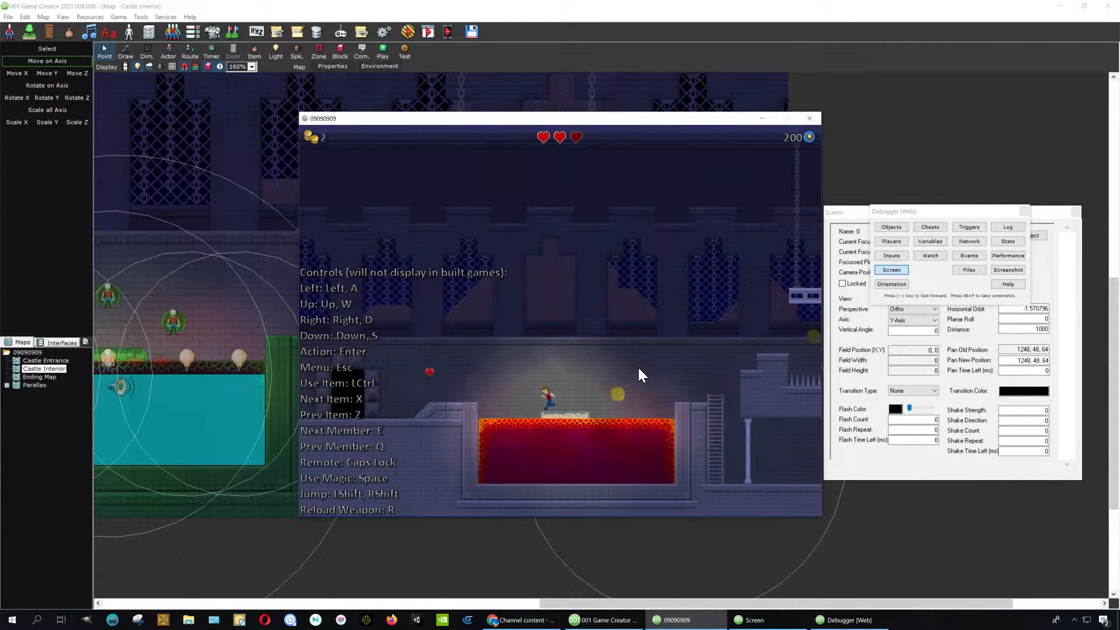
key("Left")
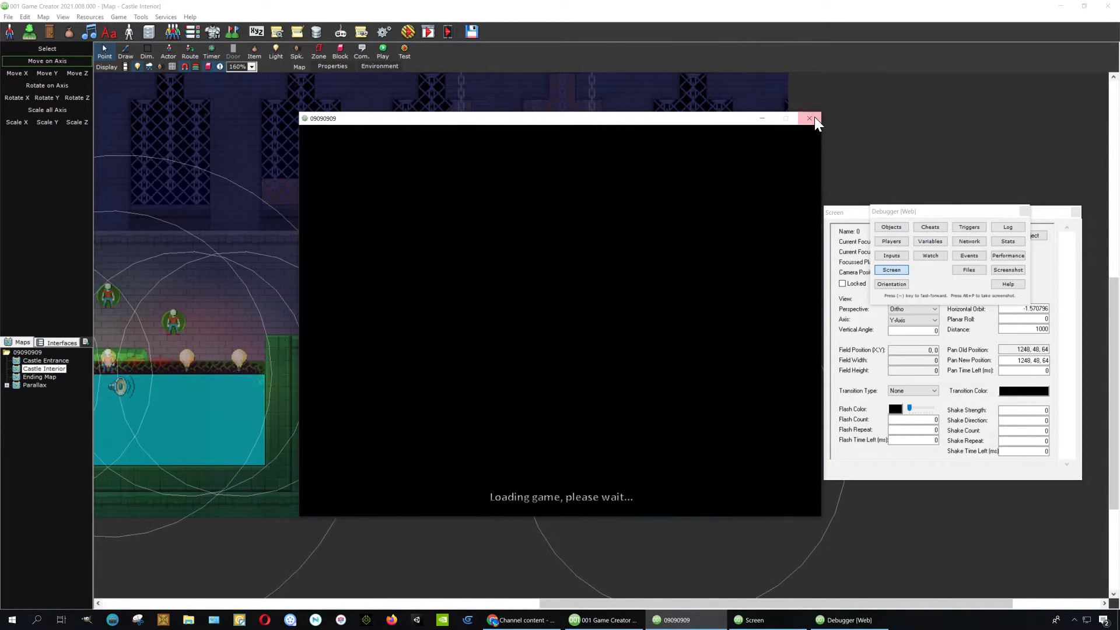
left_click(810, 119)
- Place a 16 × 16 zone just above the floor between the ladder and the cell in Castle Interior
middle_click_drag(438, 558, 511, 546)
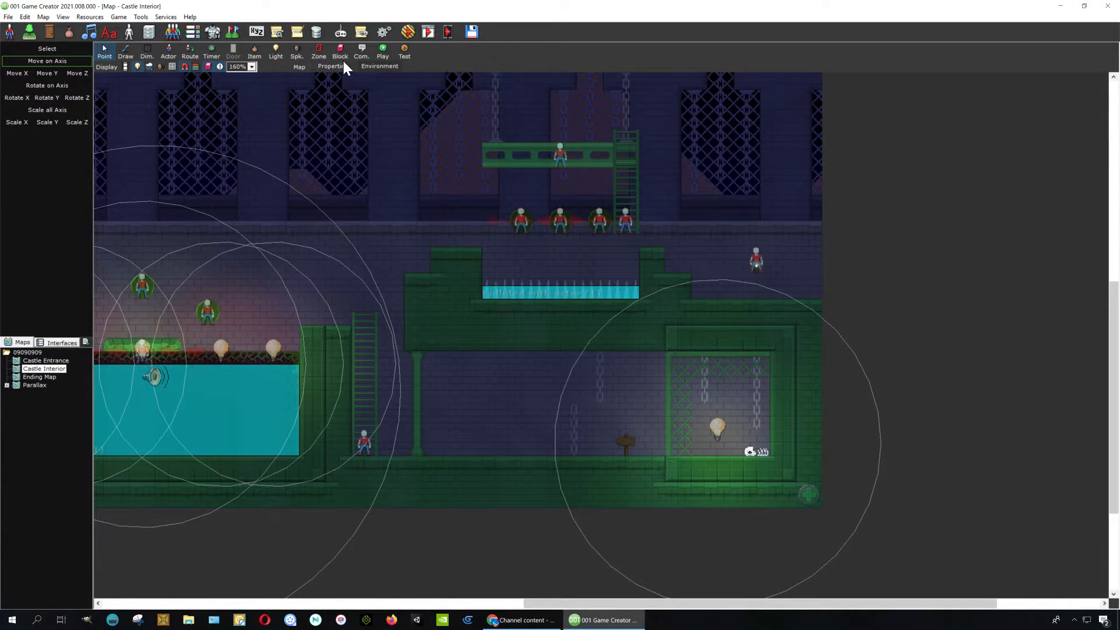
left_click(317, 50)
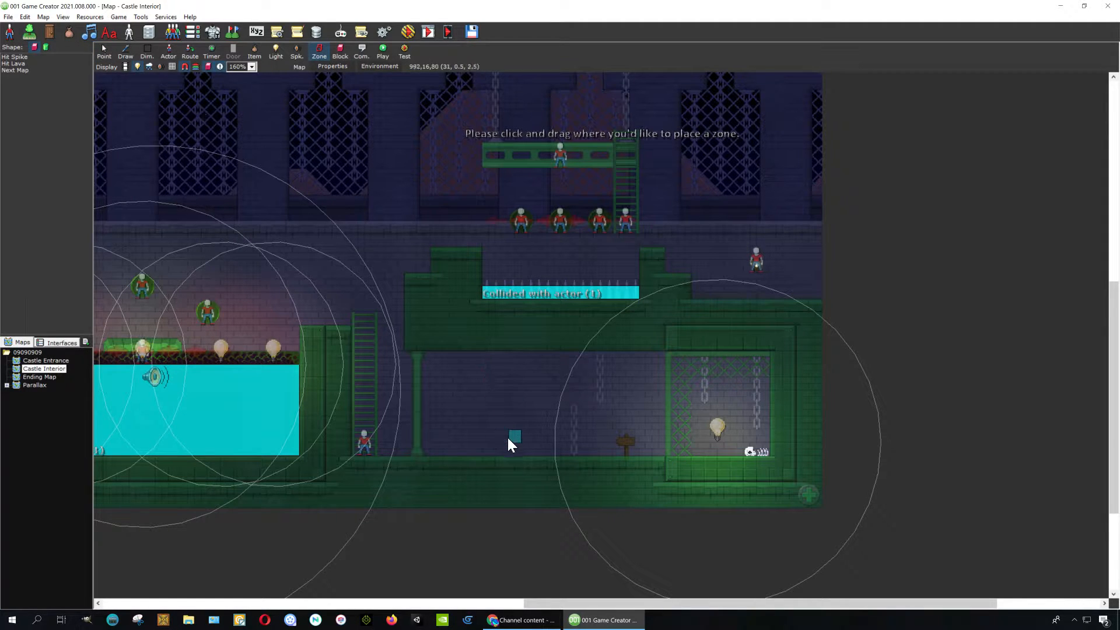
left_click(508, 440)
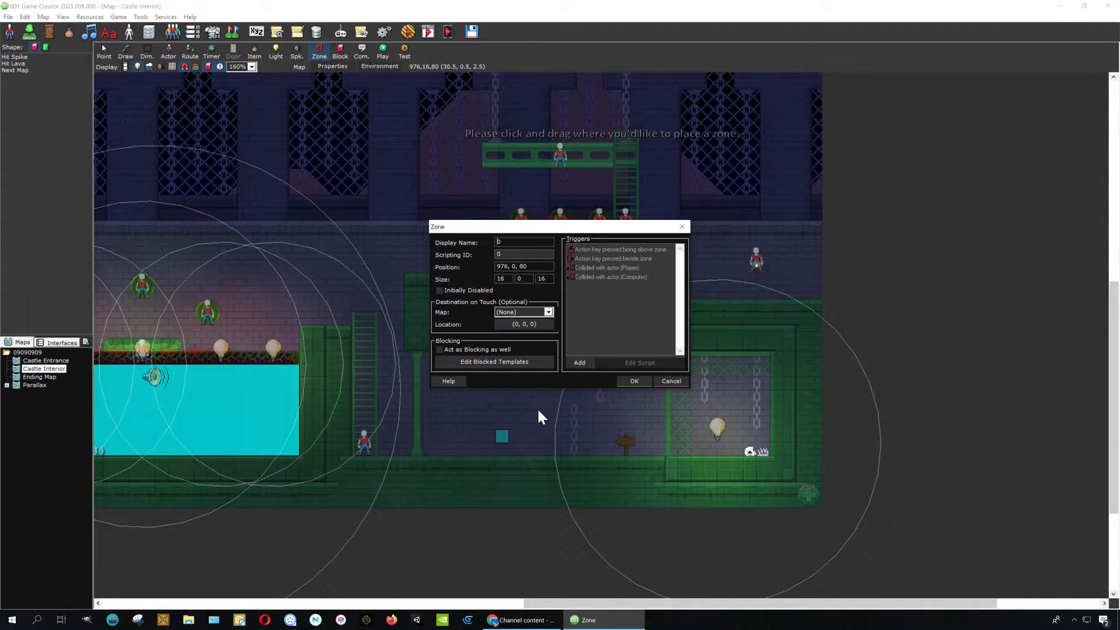
double_click(614, 268)
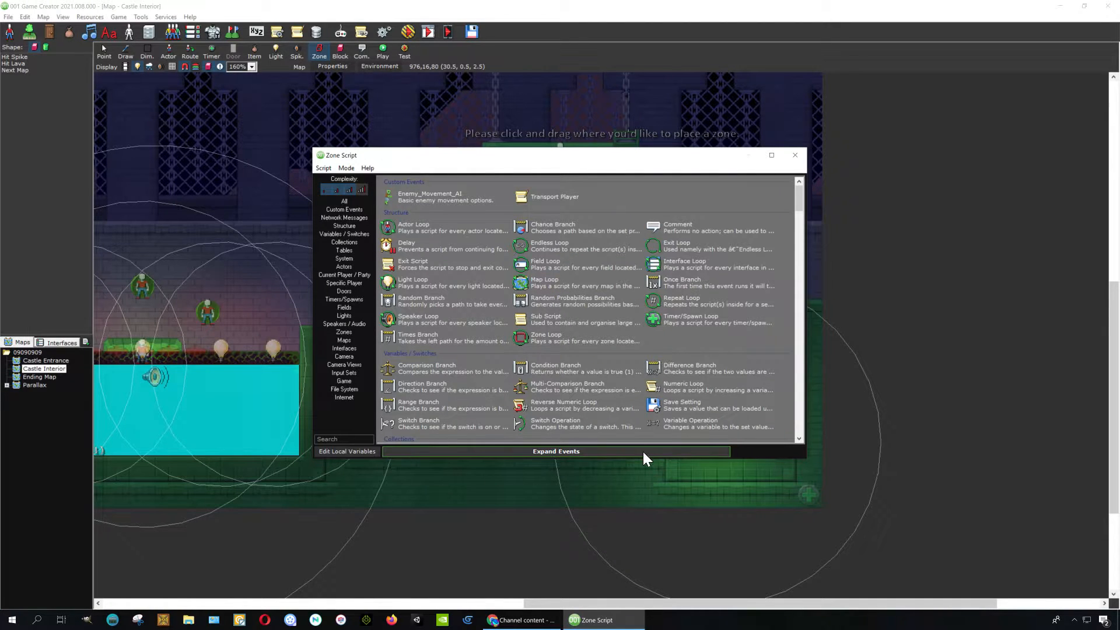
left_click(795, 156)
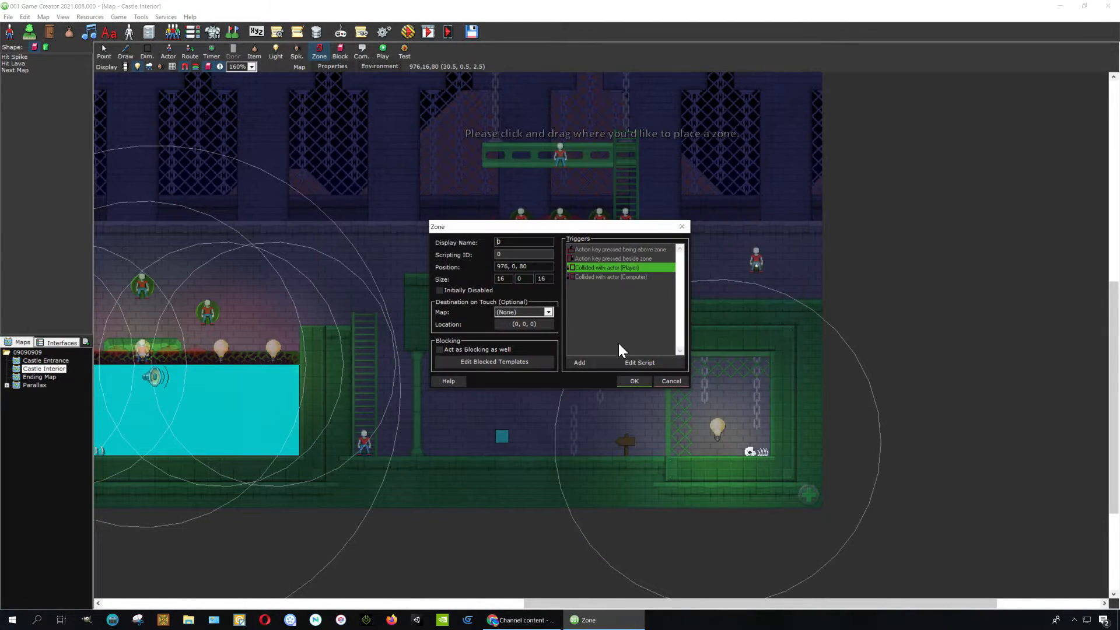
double_click(626, 267)
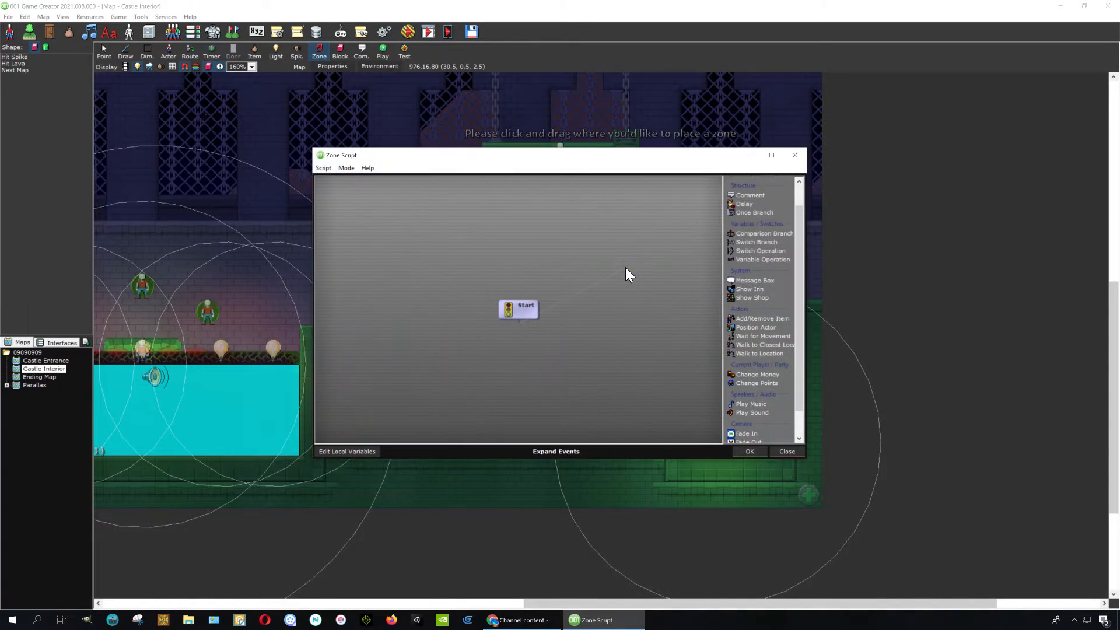
left_click(795, 155)
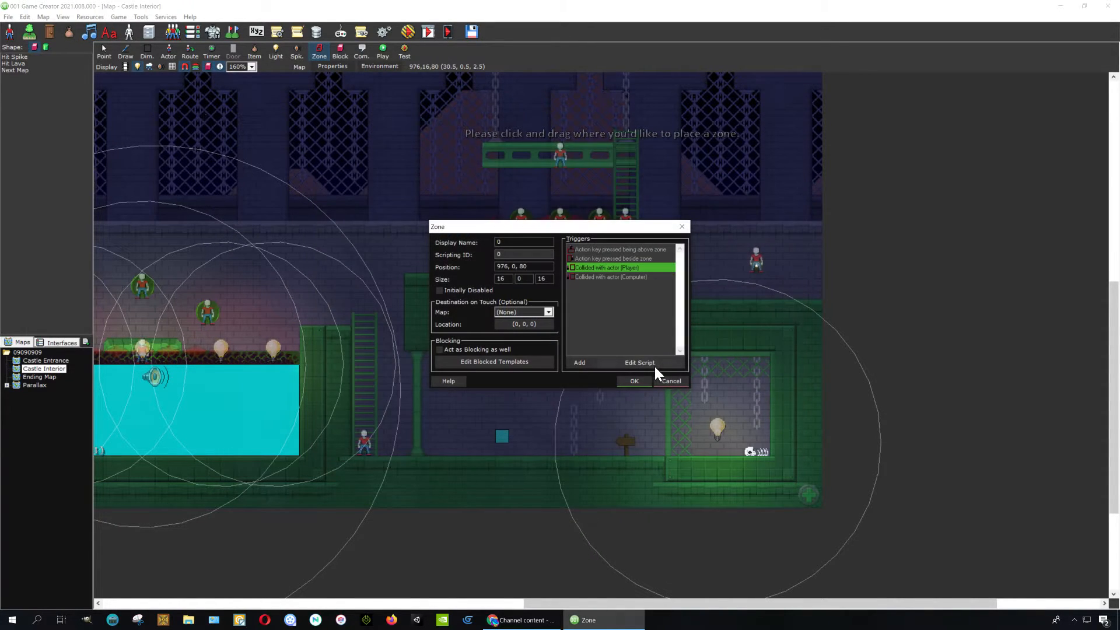
- Add a Play Music event below Start in the zone's Collided with actor (Player) script
left_click(648, 360)
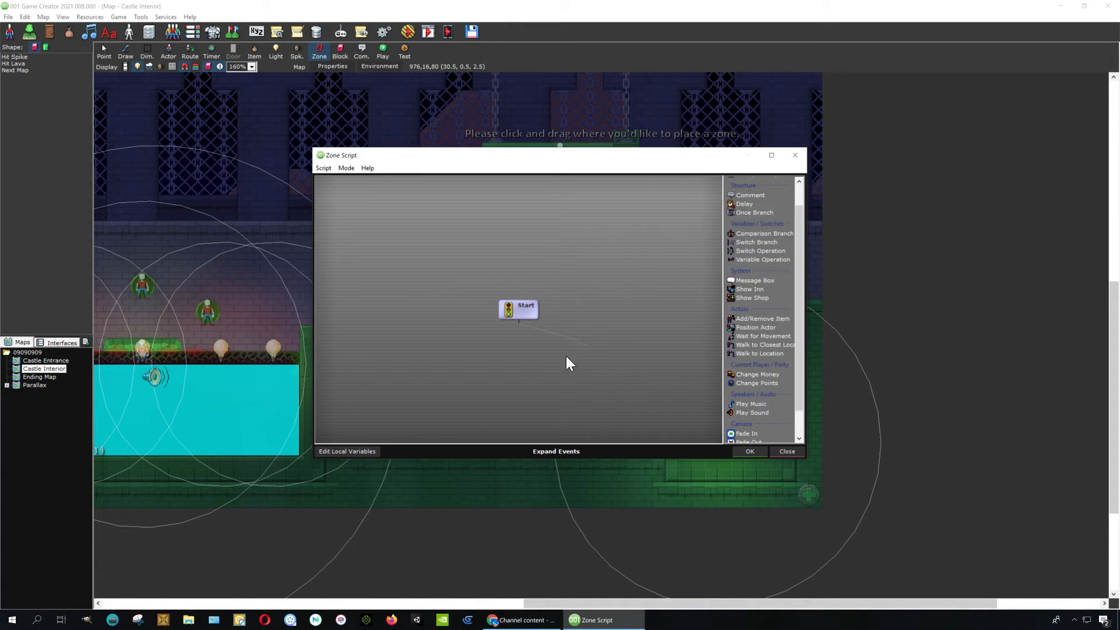
left_click(517, 345)
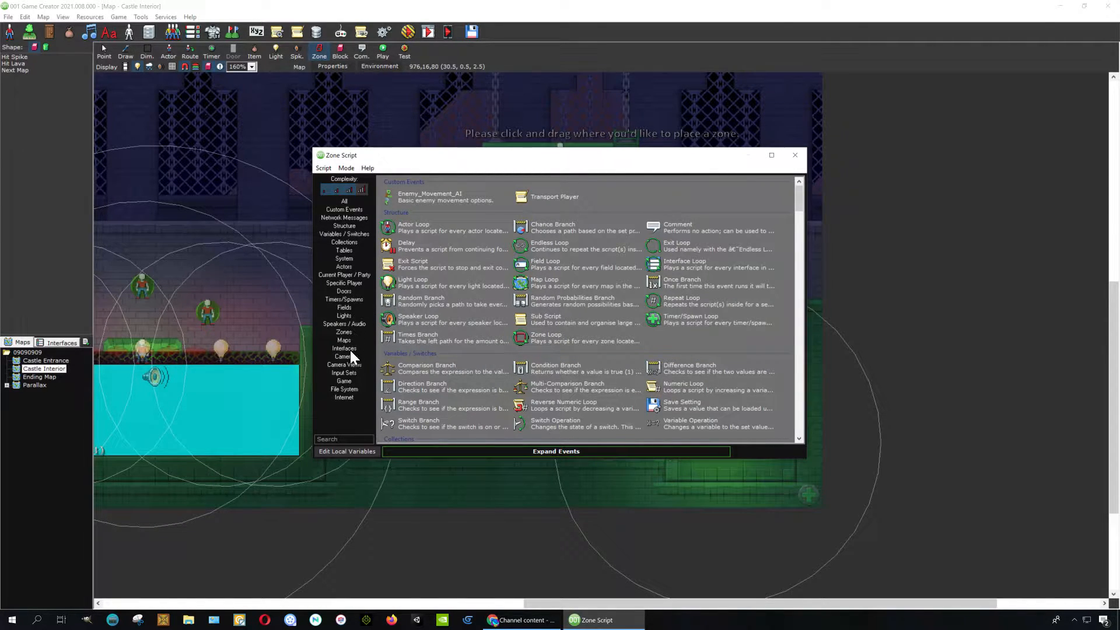
left_click(351, 324)
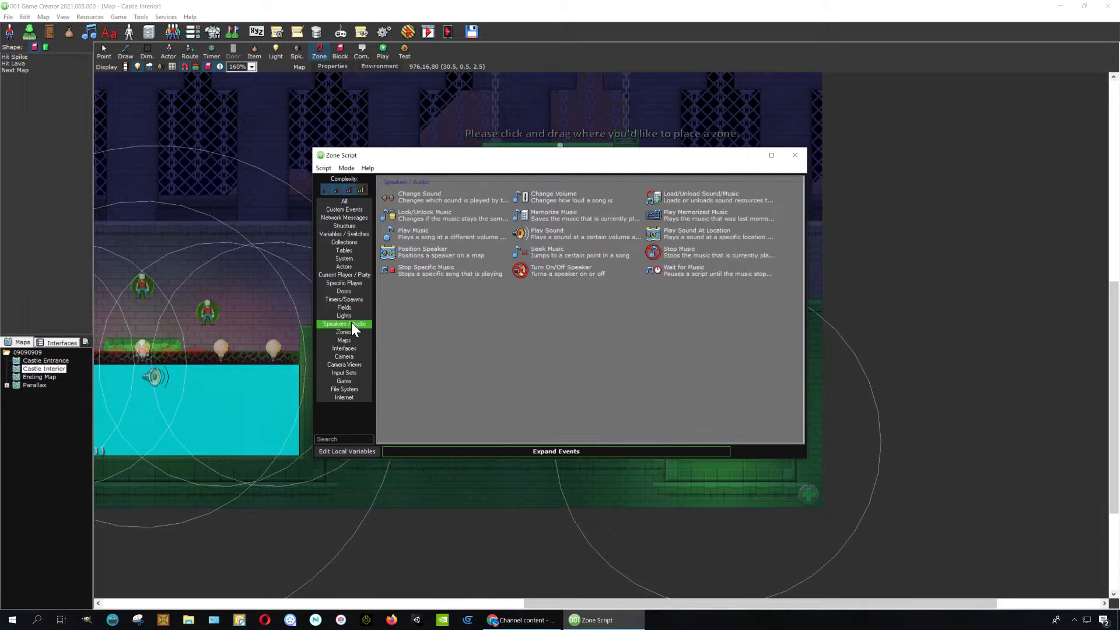
left_click(428, 236)
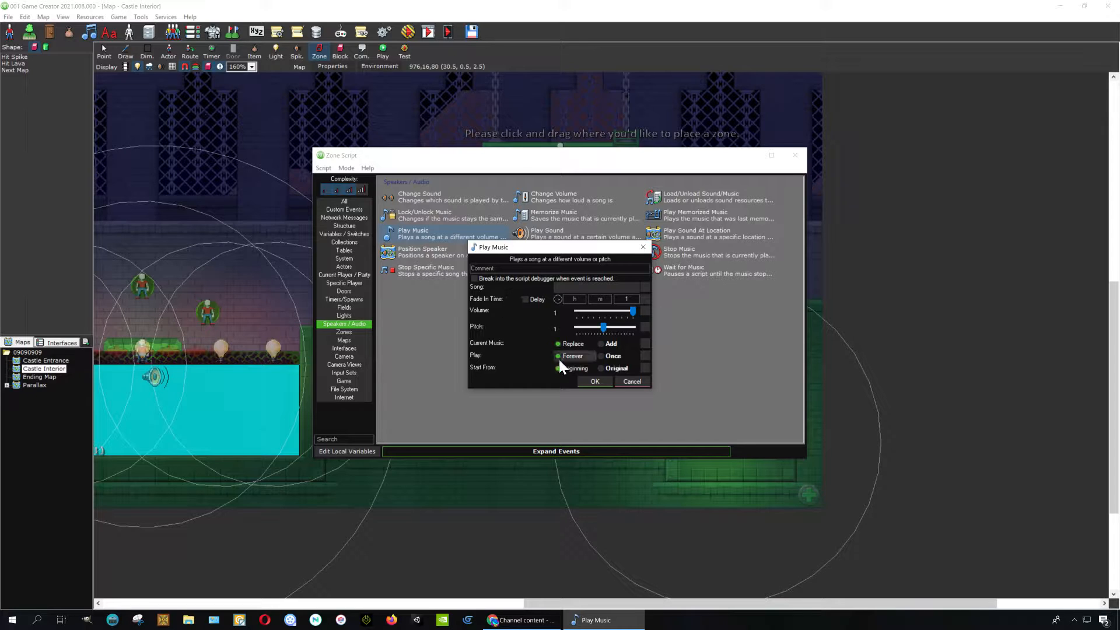
- Browse the music tracks for the Play Music event's song, trying ones such as Cave 1, City 1, Field 1, City 2 and Boss 4
left_click(572, 287)
left_click(690, 309)
scroll(686, 347, "down", 2)
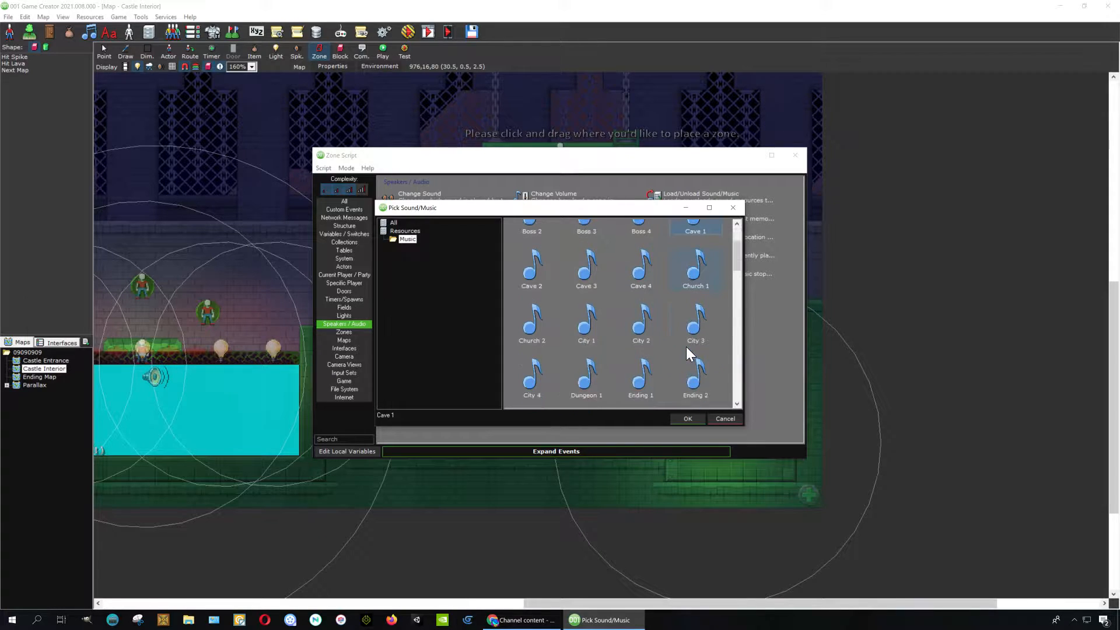
left_click(587, 320)
scroll(602, 371, "down", 3)
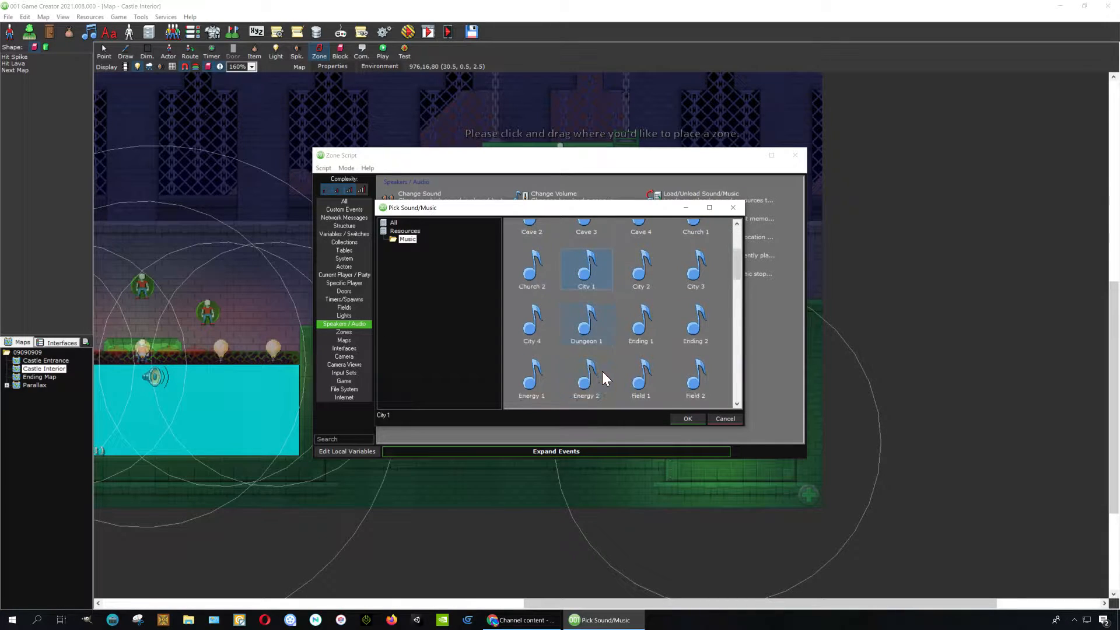
left_click(645, 356)
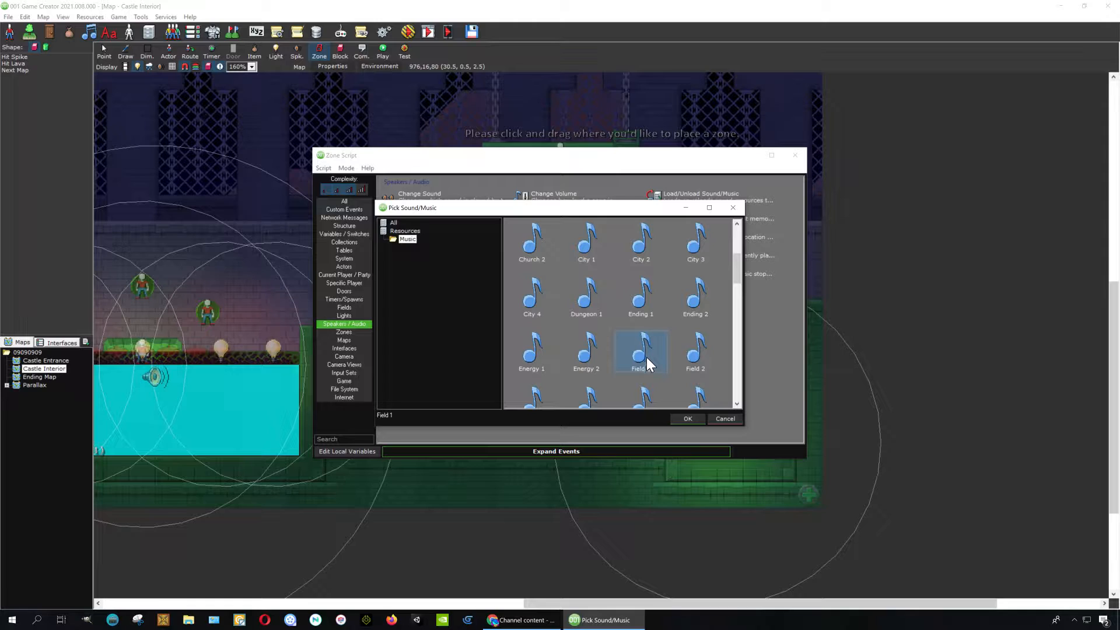
scroll(674, 327, "up", 3)
left_click(642, 344)
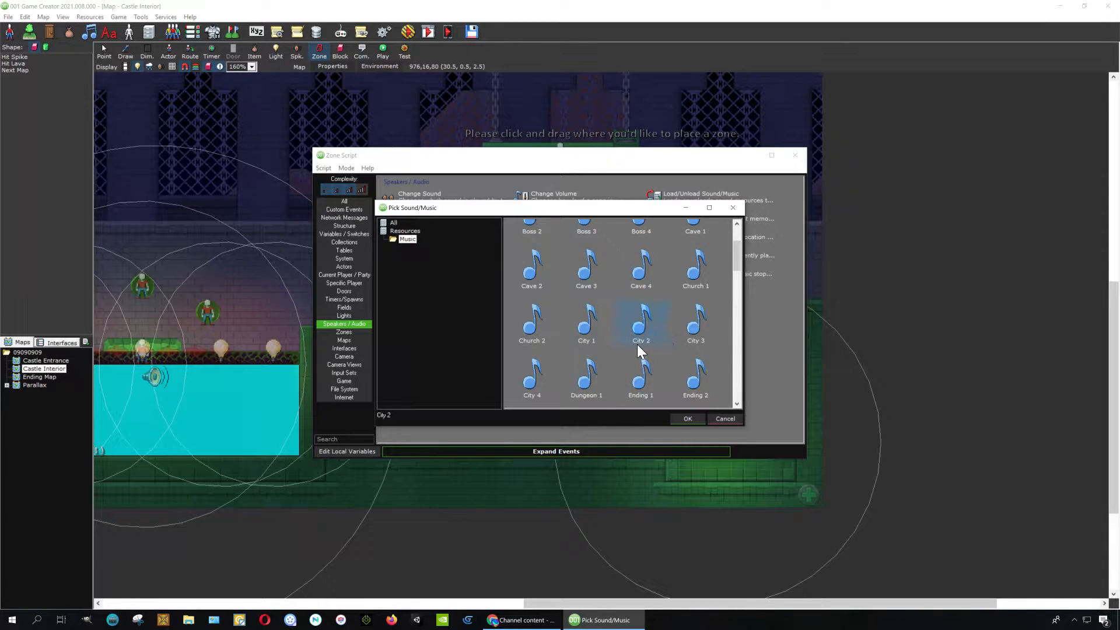
scroll(585, 345, "down", 1)
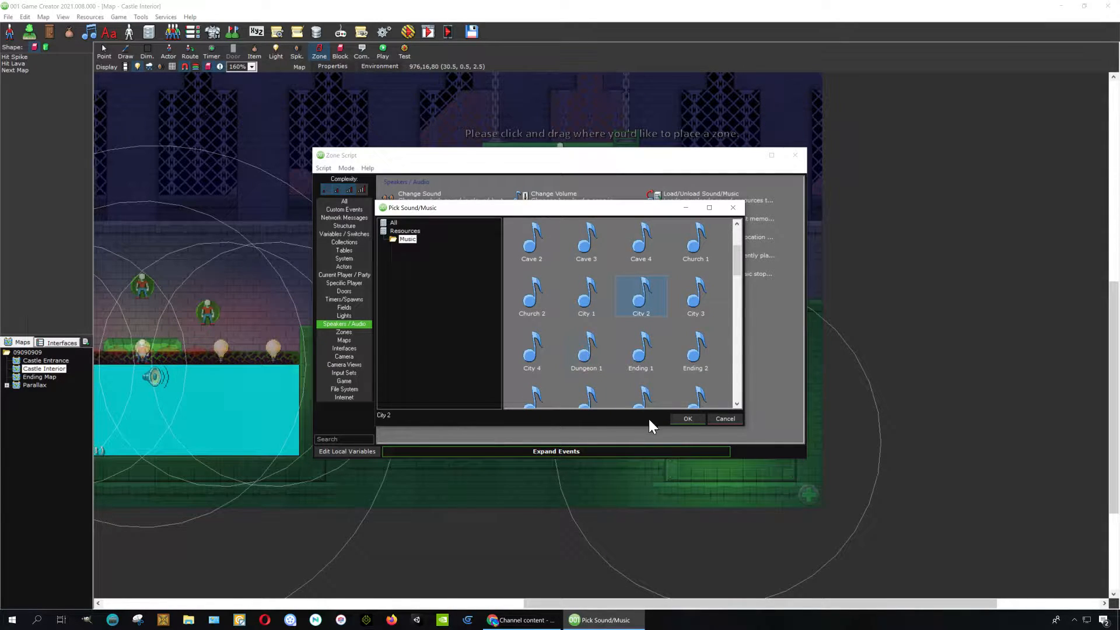
left_click(705, 250)
scroll(691, 260, "up", 3)
left_click(691, 275)
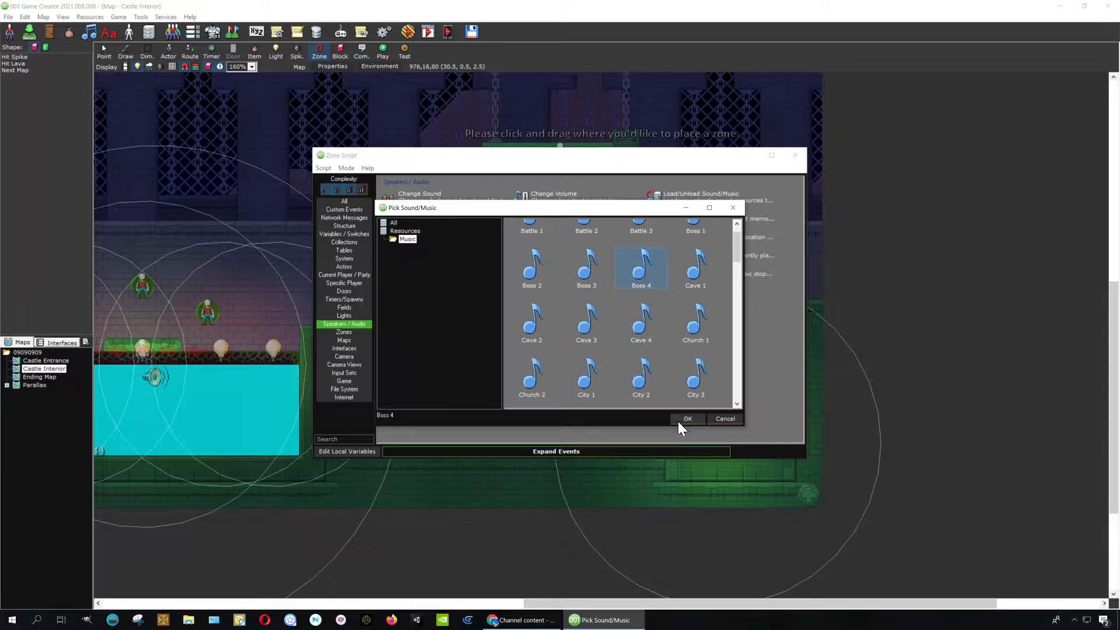
scroll(680, 271, "up", 1)
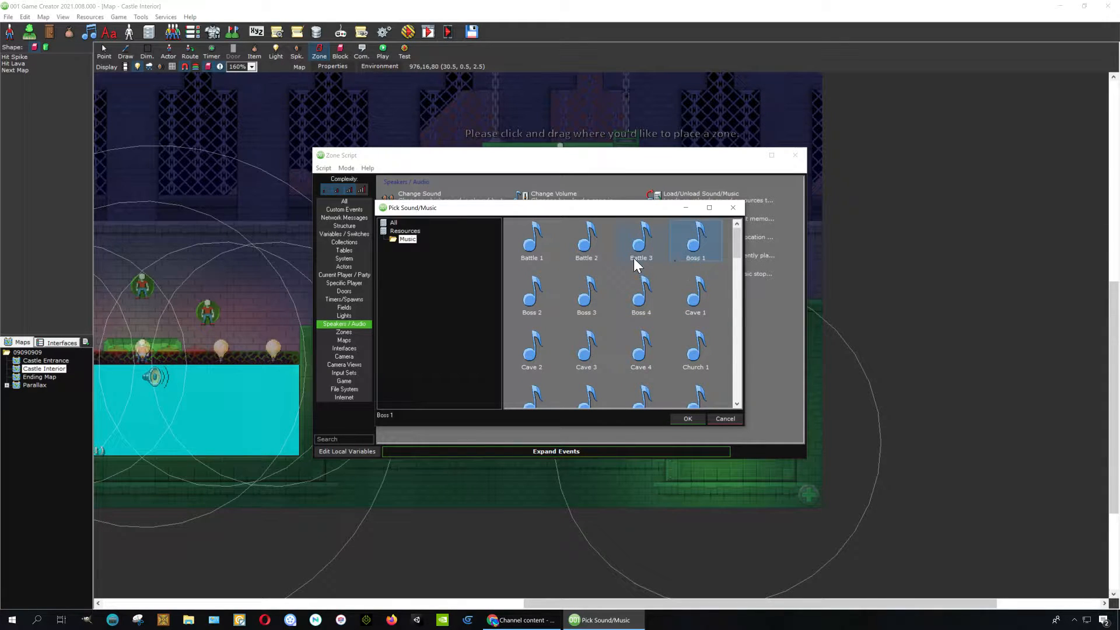
- Set the Play Music event to song Cave 3 at volume 0.2, and accept the script and the zone
left_click(578, 354)
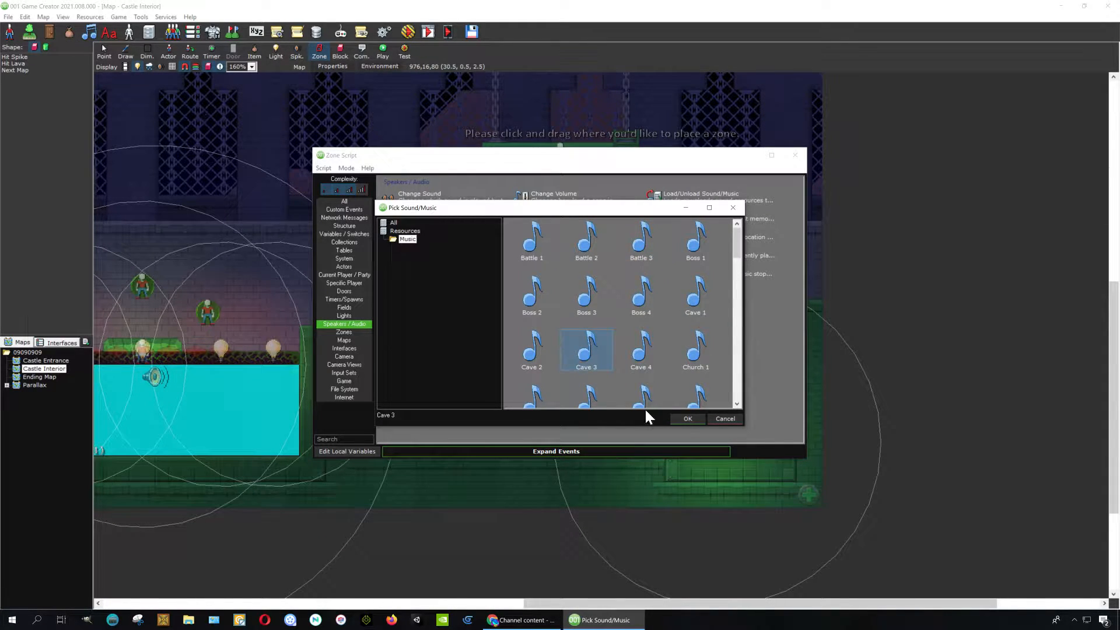
left_click(689, 419)
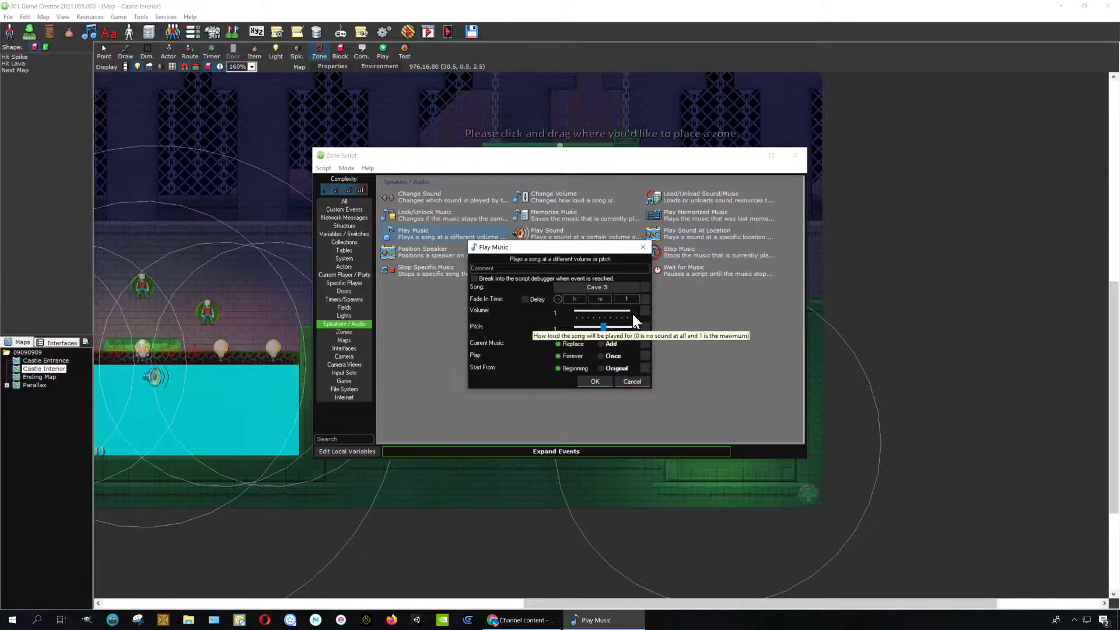
left_click_drag(631, 314, 588, 305)
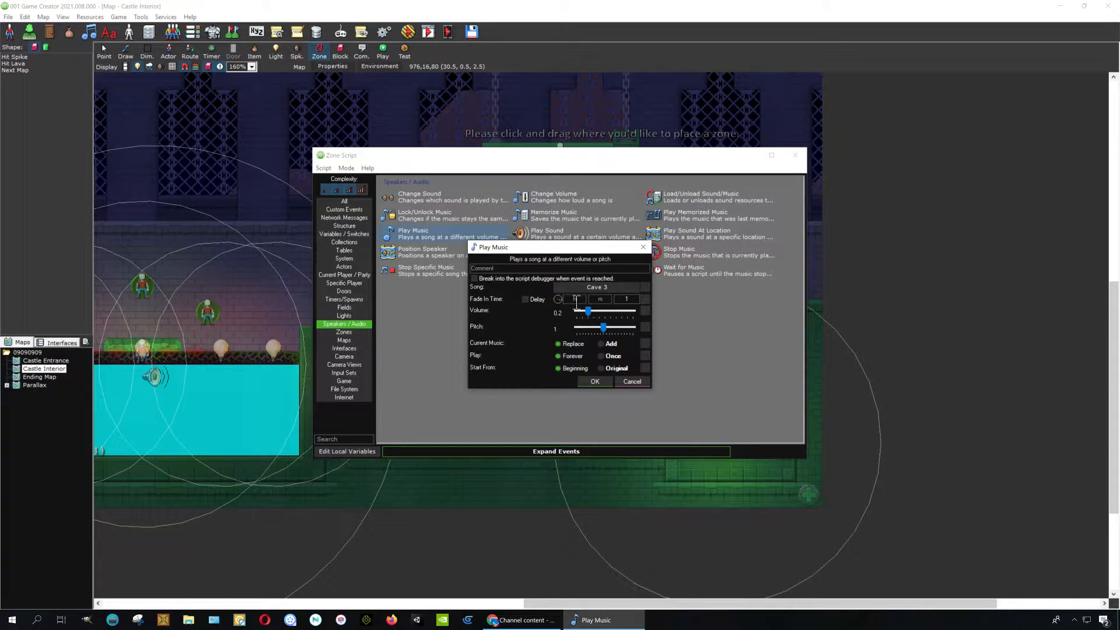
left_click(600, 381)
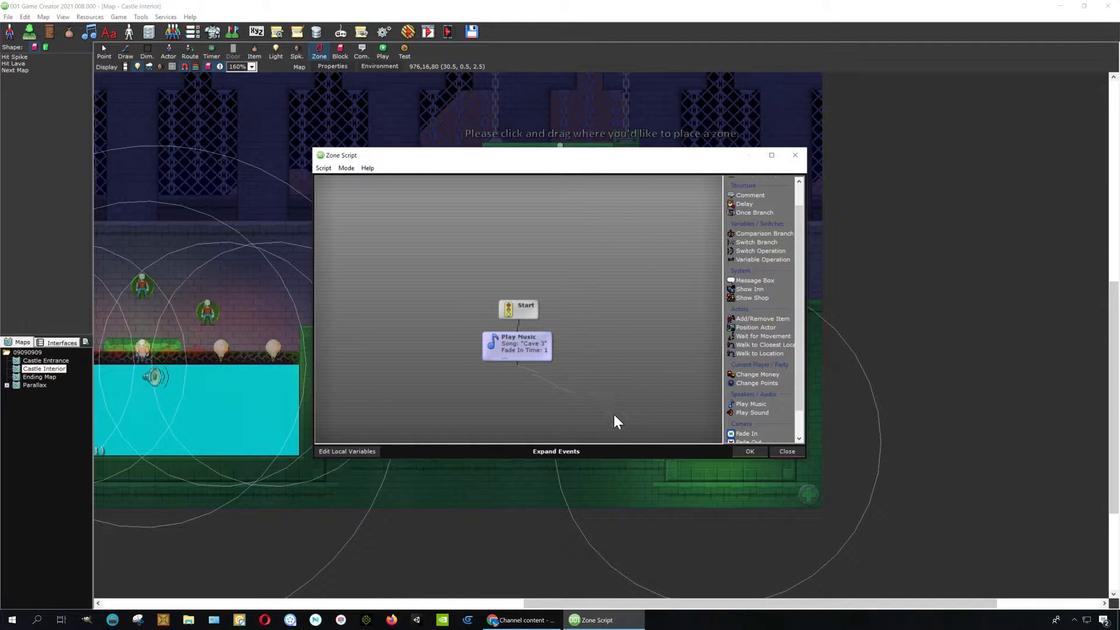
left_click(752, 451)
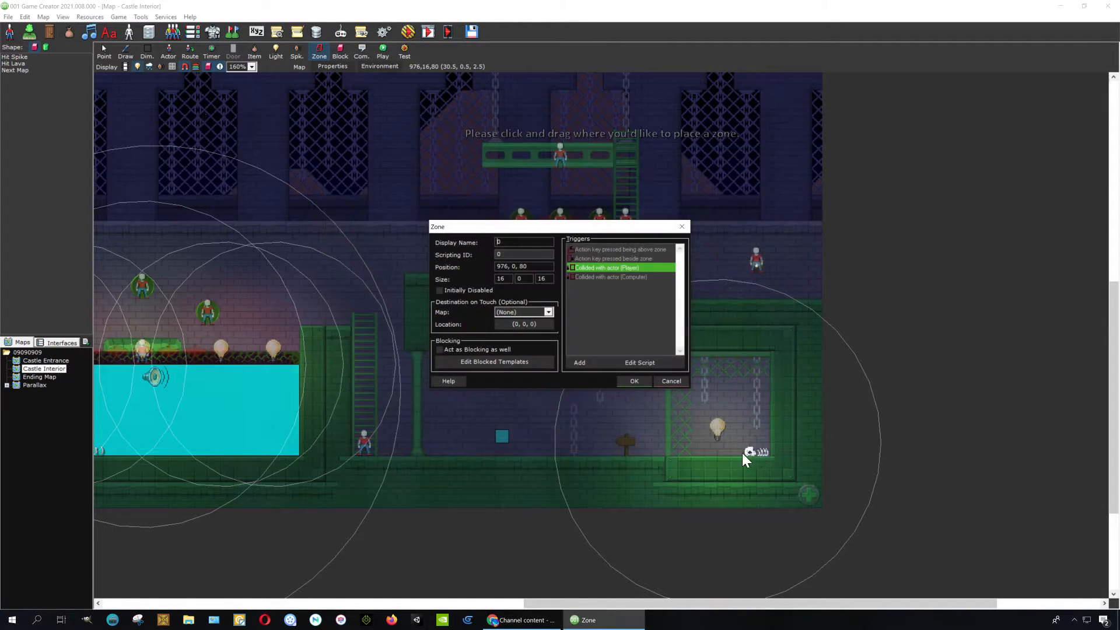
left_click(630, 382)
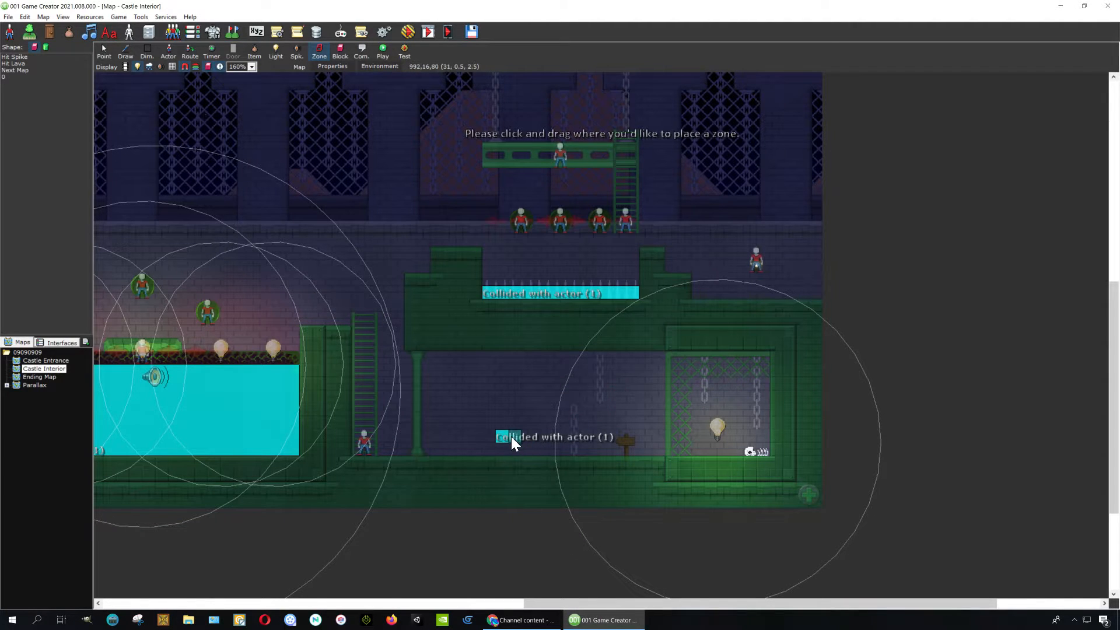
- Widen the new zone and stretch it from the floor up to the ceiling of the lower corridor
left_click(103, 49)
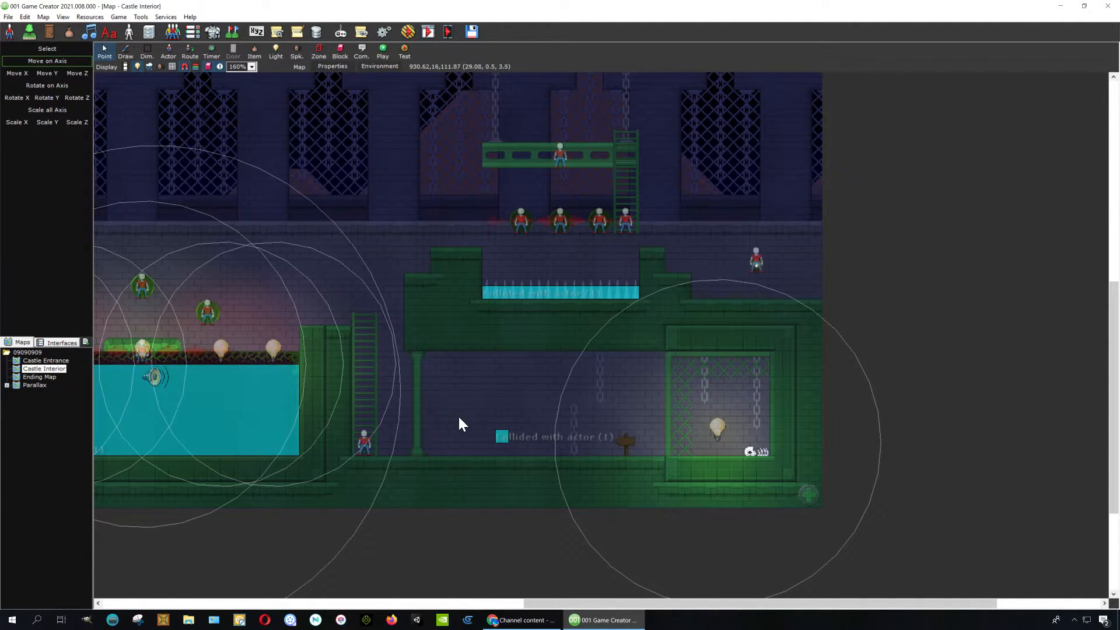
left_click(509, 440)
left_click_drag(509, 443, 517, 351)
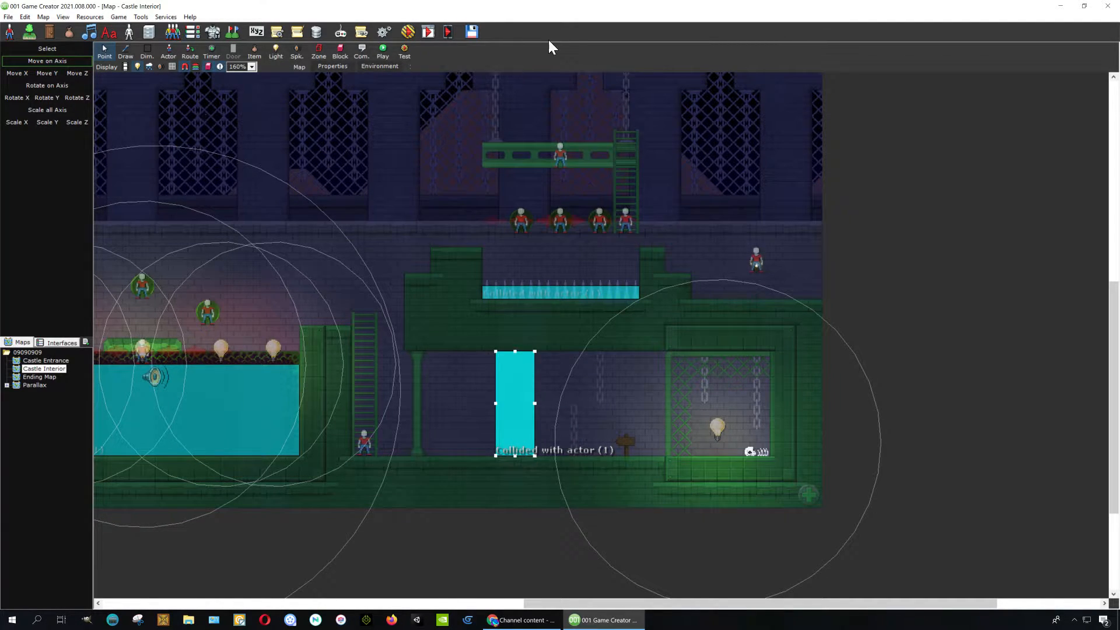
- Save the map, launch a test with Web emulation and start a new game
left_click(407, 33)
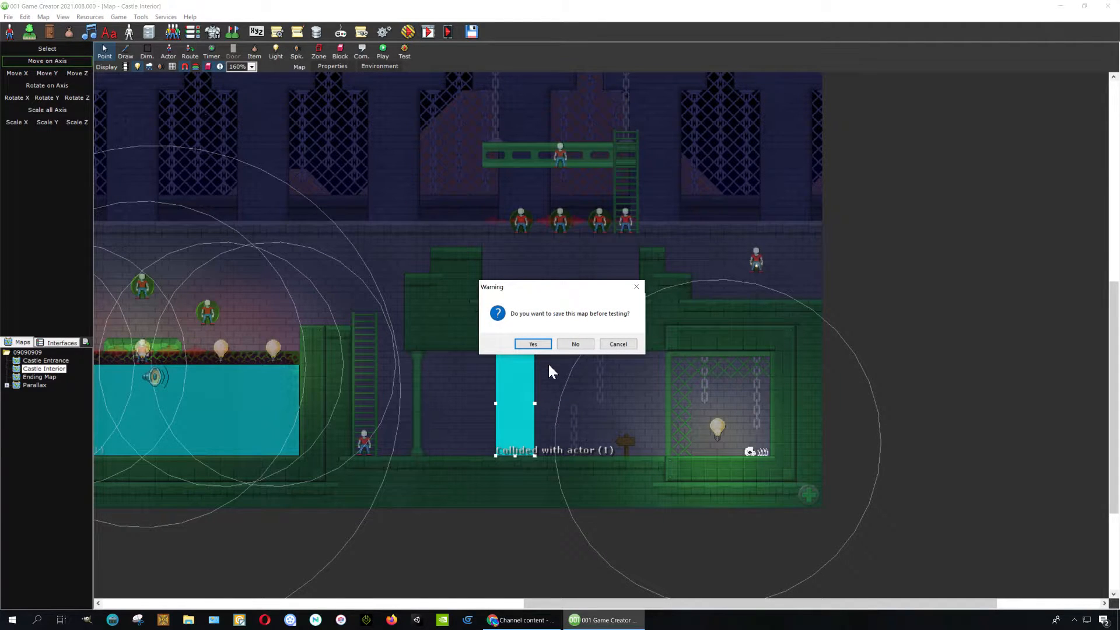
left_click(539, 346)
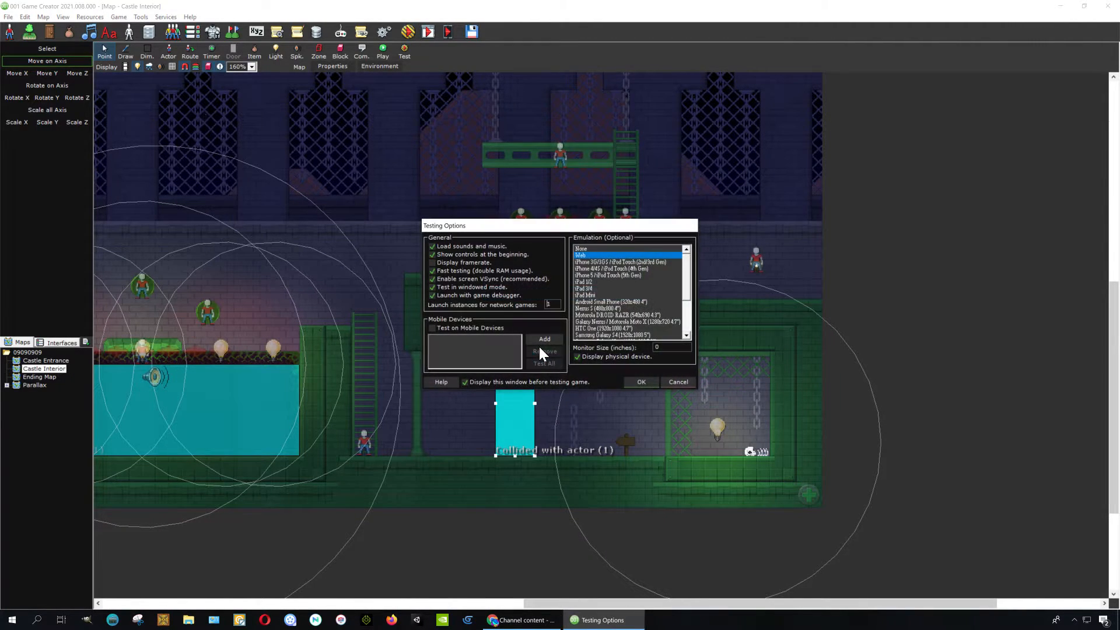
left_click(640, 383)
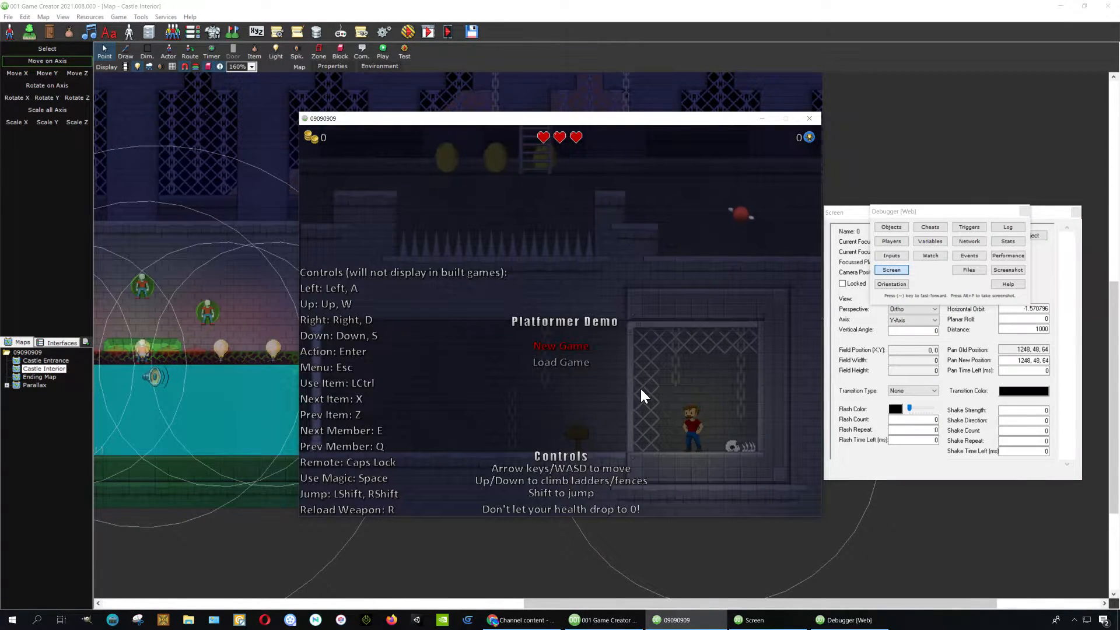
key("Return")
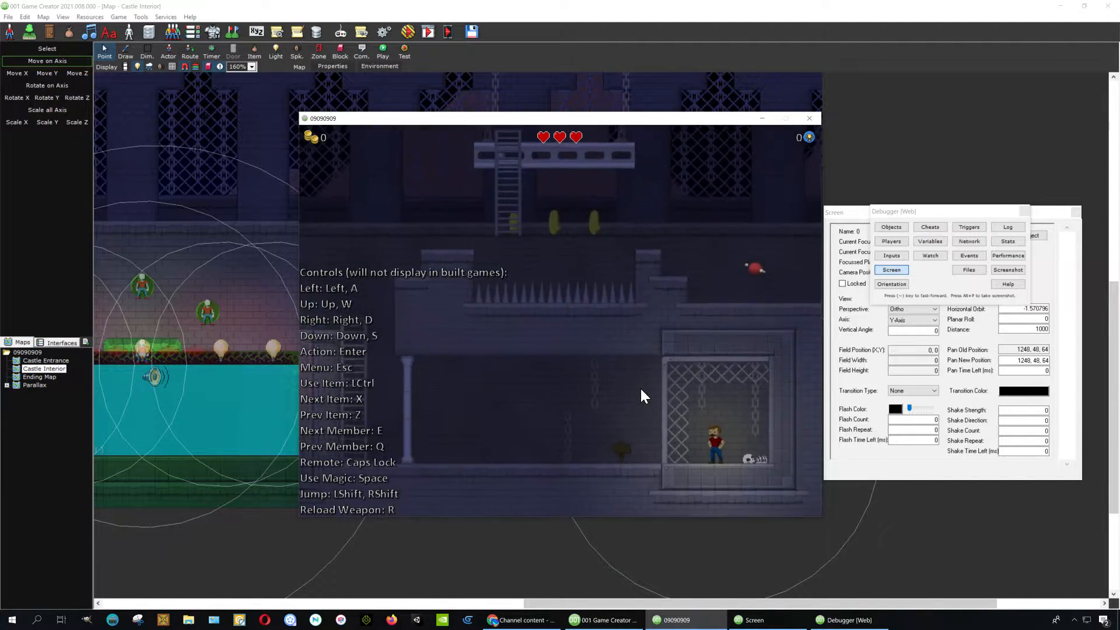
- Play-test the music zone by walking left out of the cell through it and back right, and close the test game
key("Left")
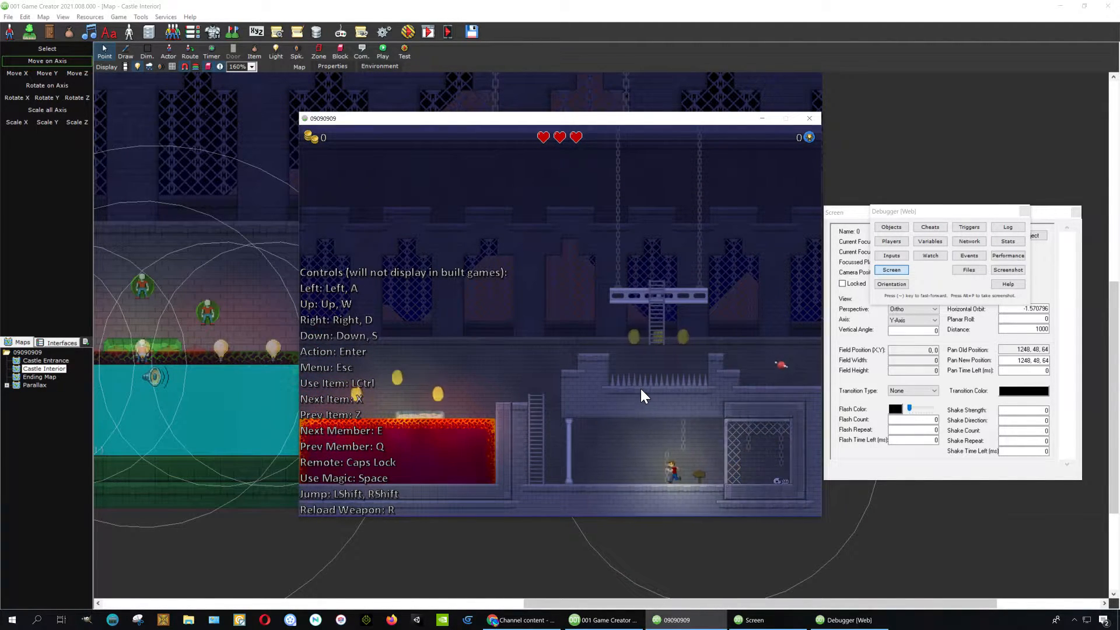
key("Left")
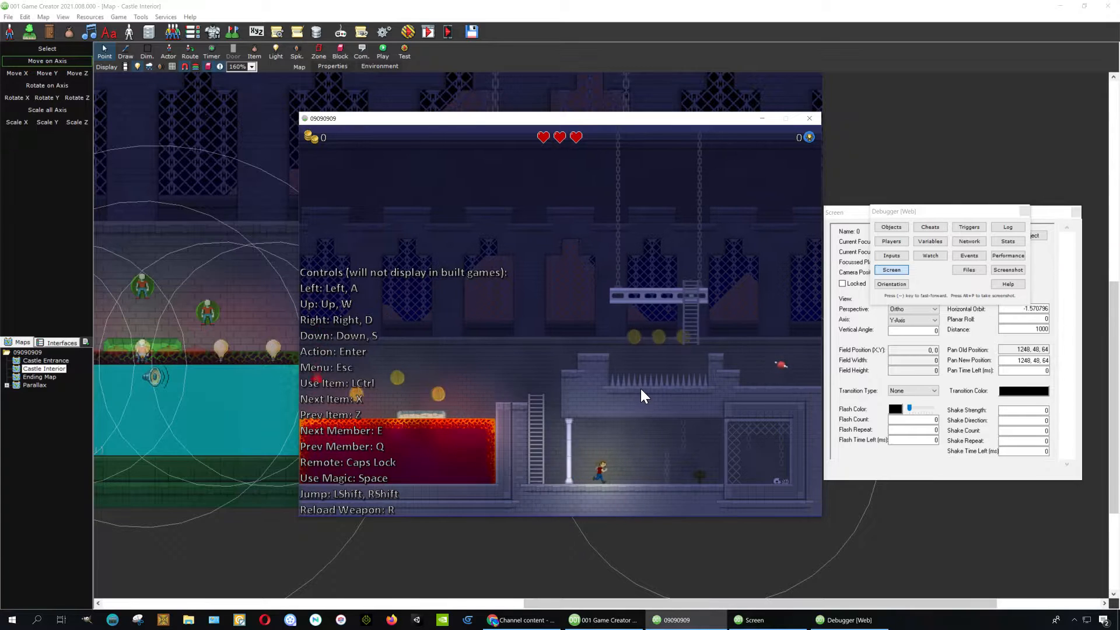
key("Right")
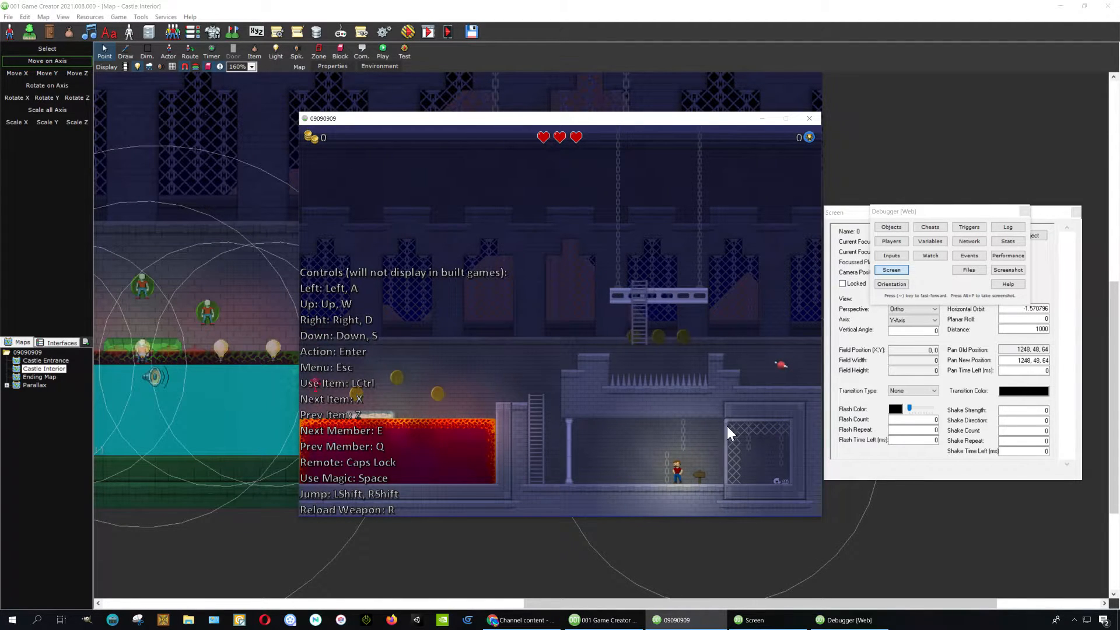
left_click(809, 119)
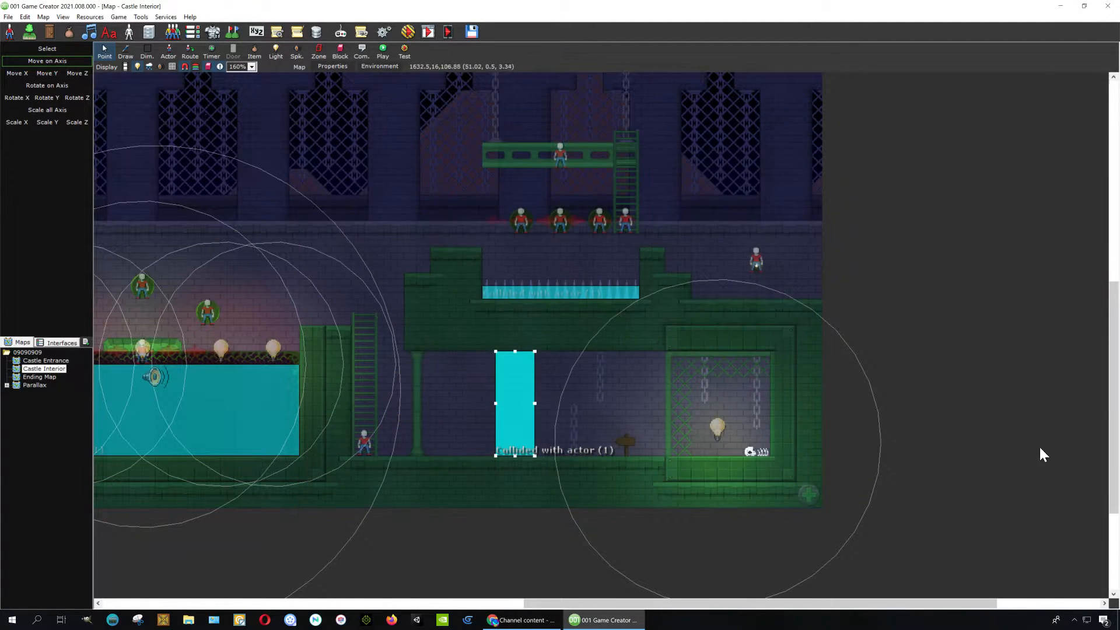
- Raise the test game's volume in the Windows Volume Mixer, and start a new game in the relaunched test
left_click(1073, 619)
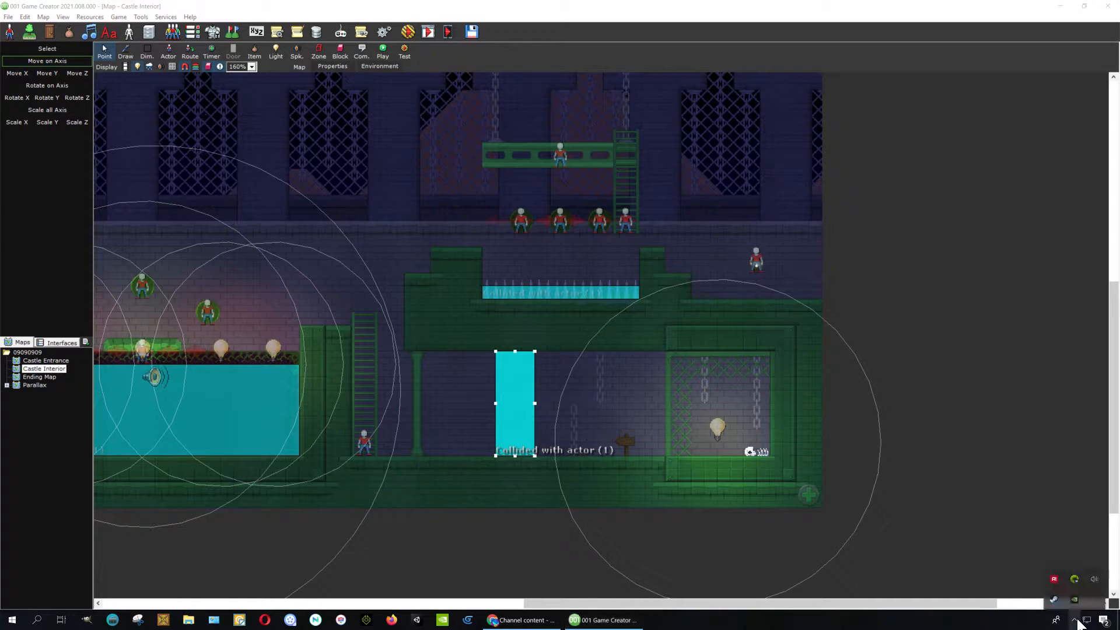
right_click(1090, 579)
left_click(1015, 493)
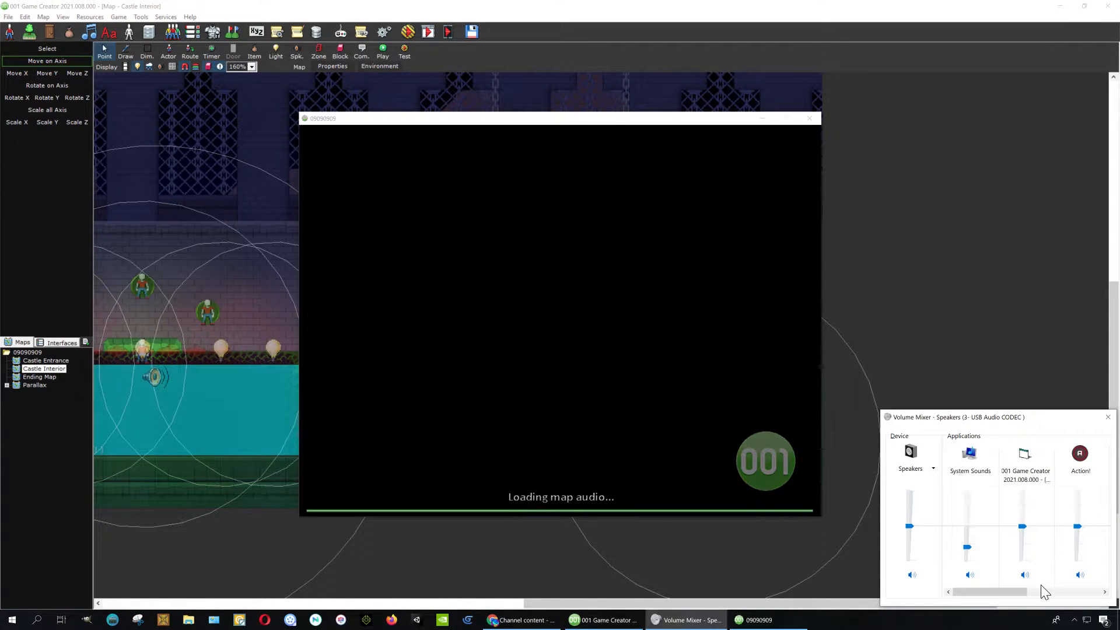
left_click(1047, 592)
left_click_drag(1077, 558, 1077, 545)
left_click(733, 388)
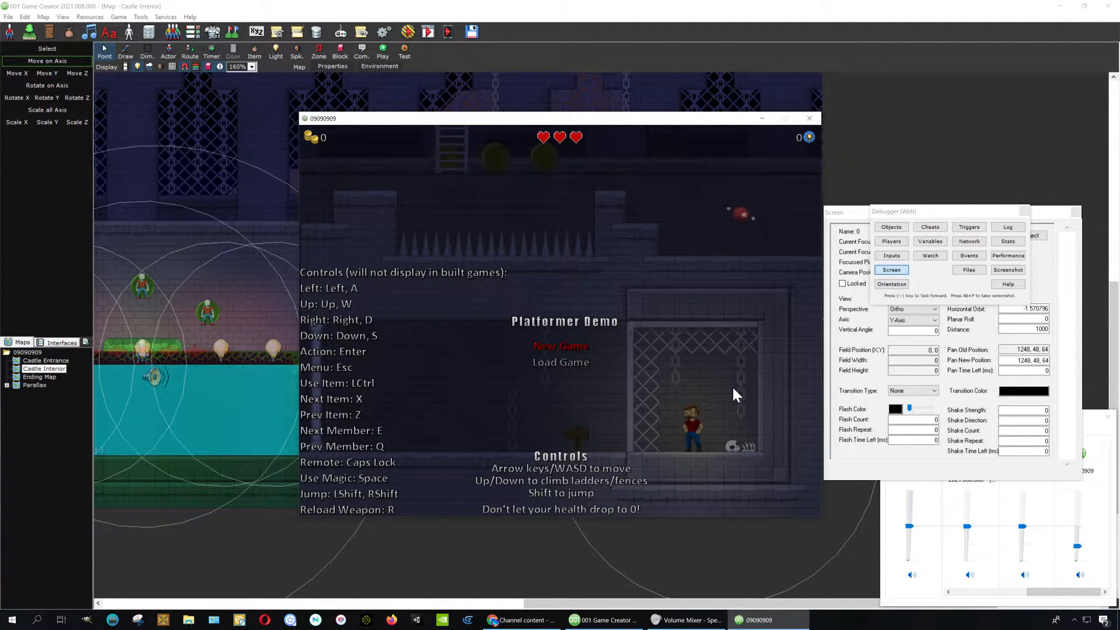
key("Return")
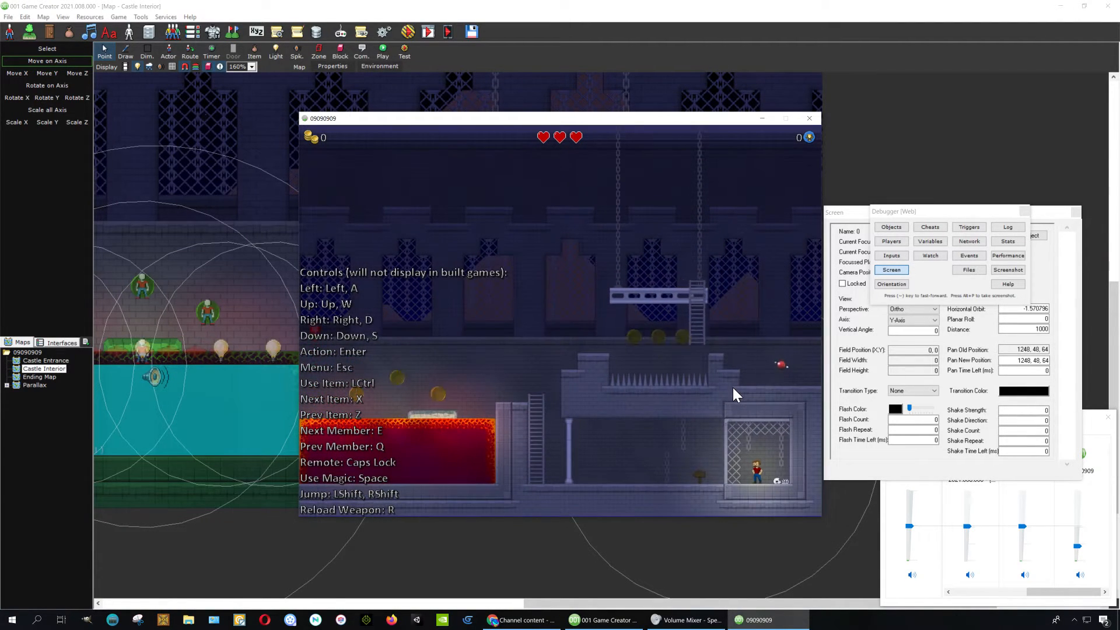
- Play-test the music zone by walking the player left out of the cell through it and climbing the ladder
key("Left")
key("Left")
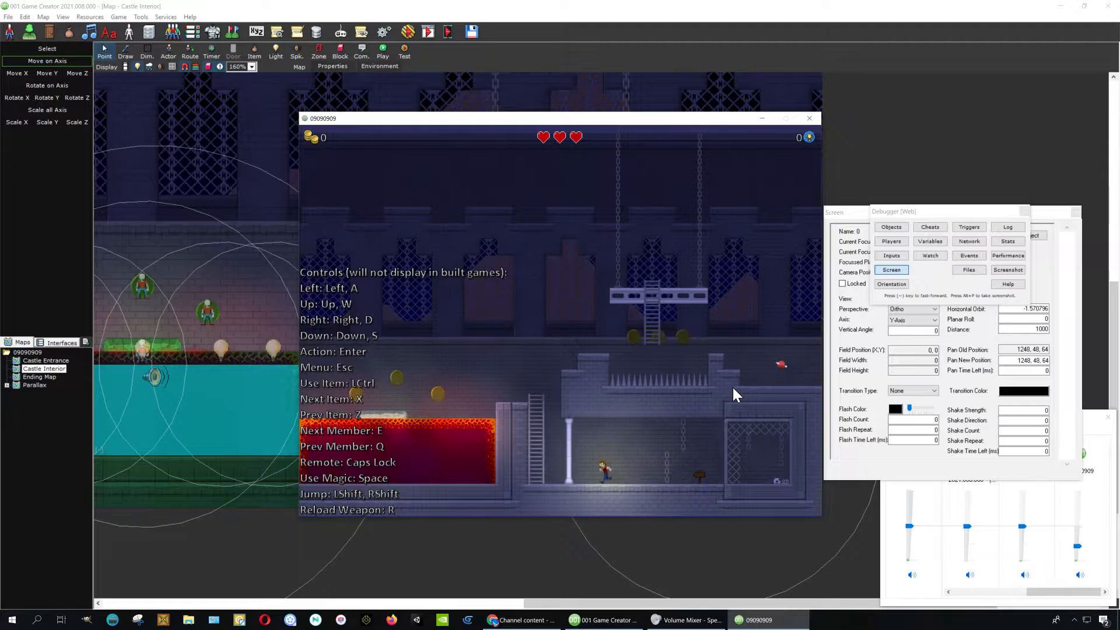
key("Left")
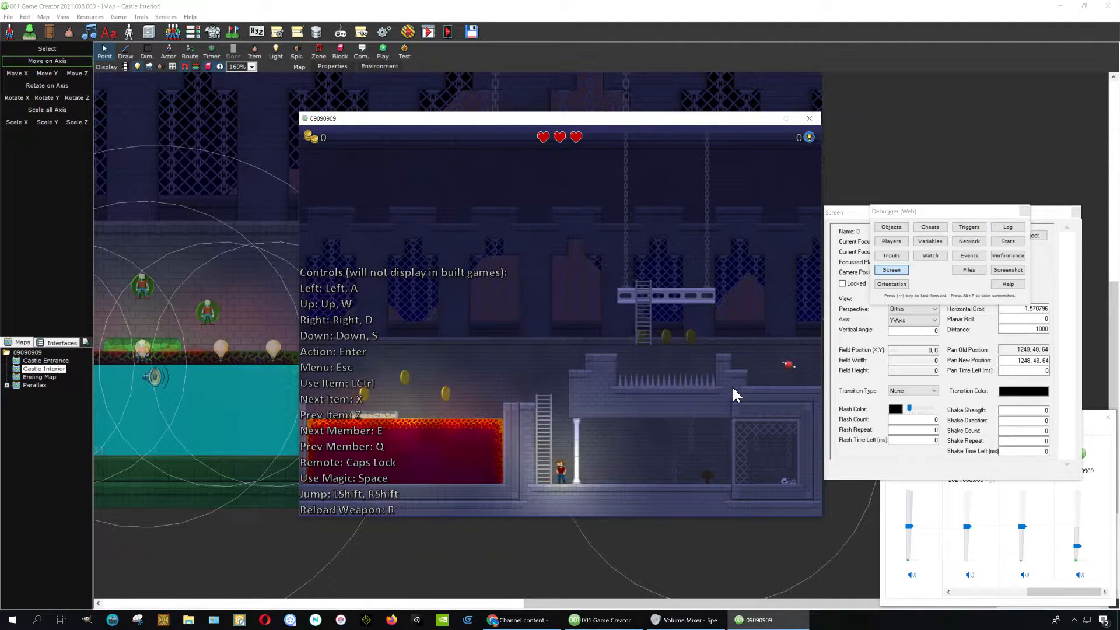
key("Left")
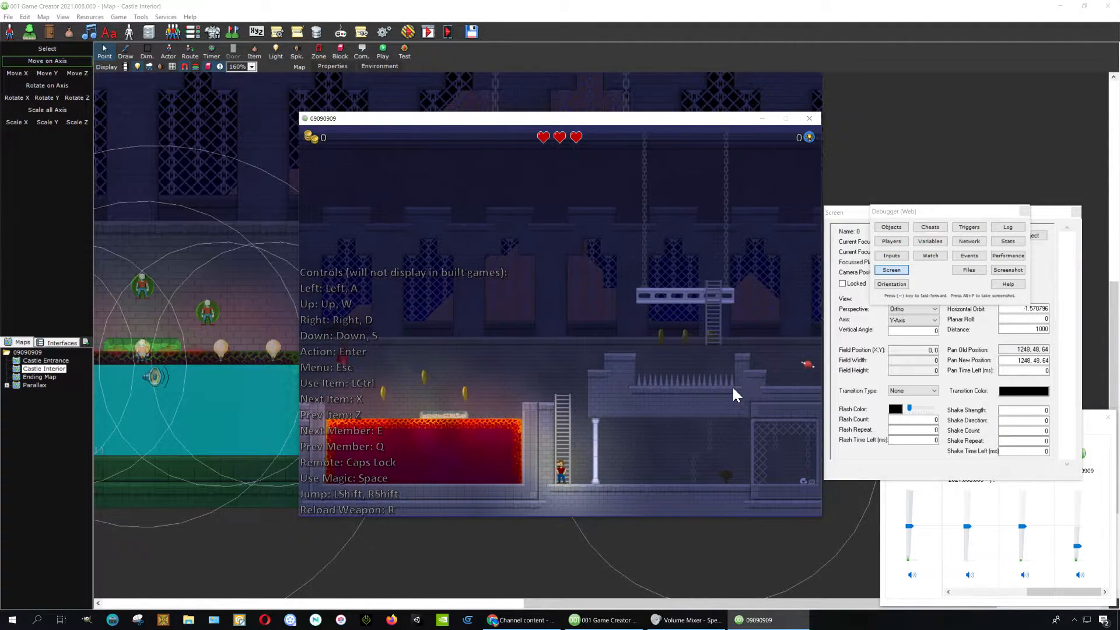
key("Up")
key("Up")
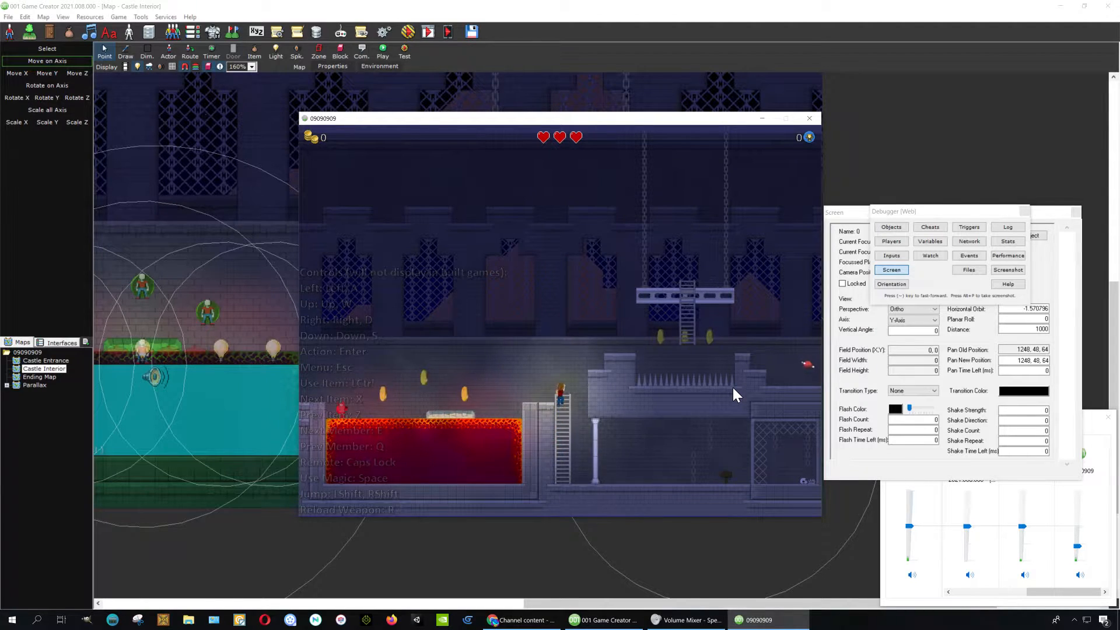
- Cross the lava pool on the moving platform, collect the coins above it, and go through the doorway into the Castle Entrance map
key("Left")
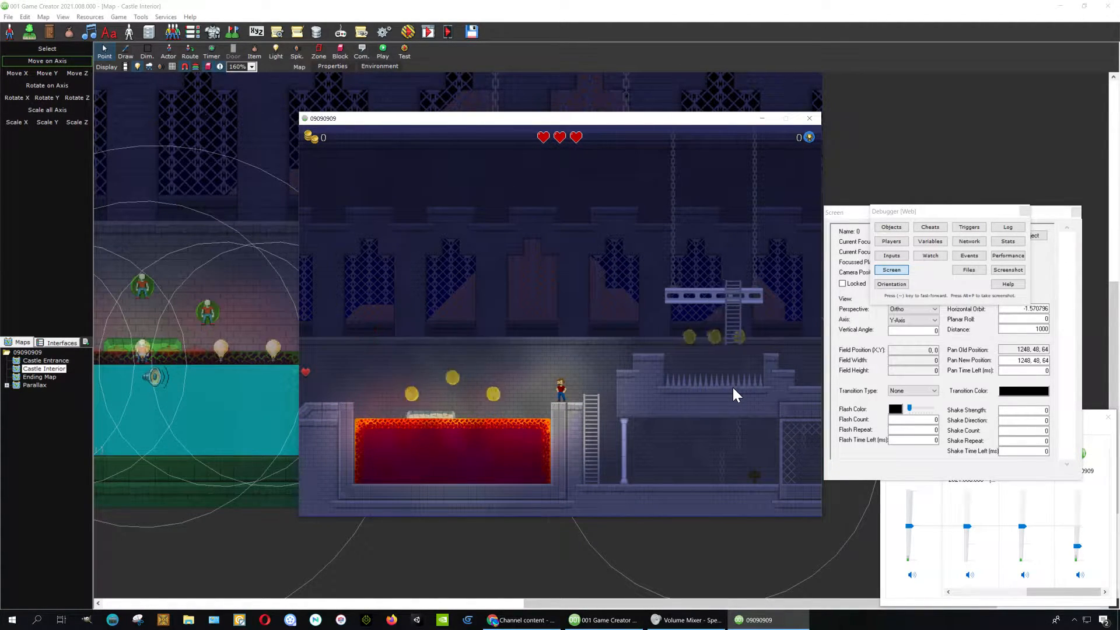
key("Left")
key("Up")
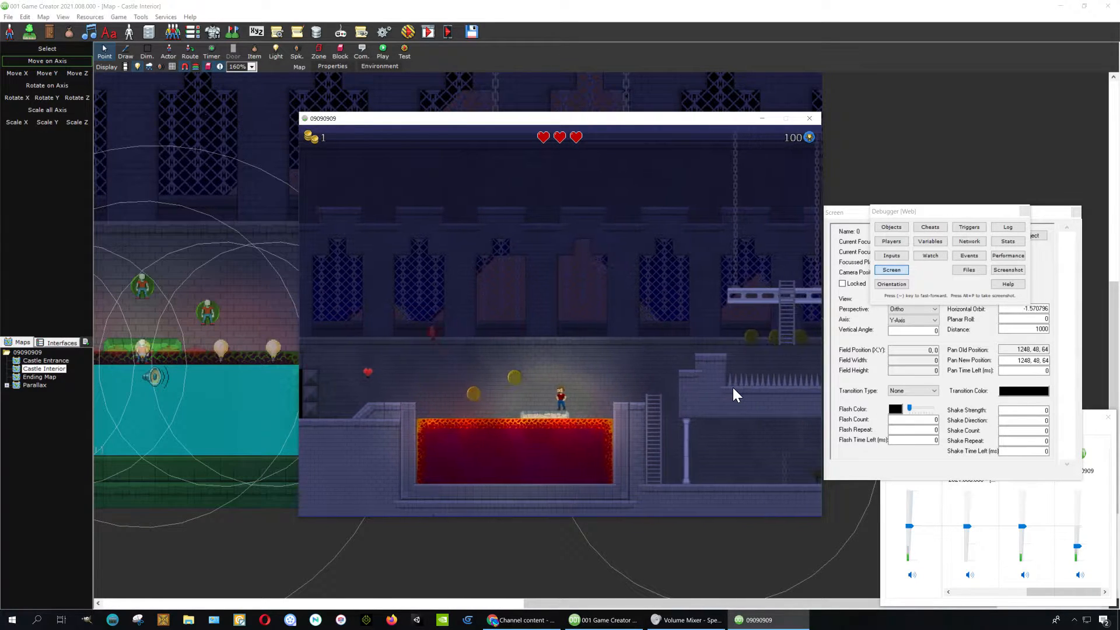
key("Left")
key("Up")
key("Left")
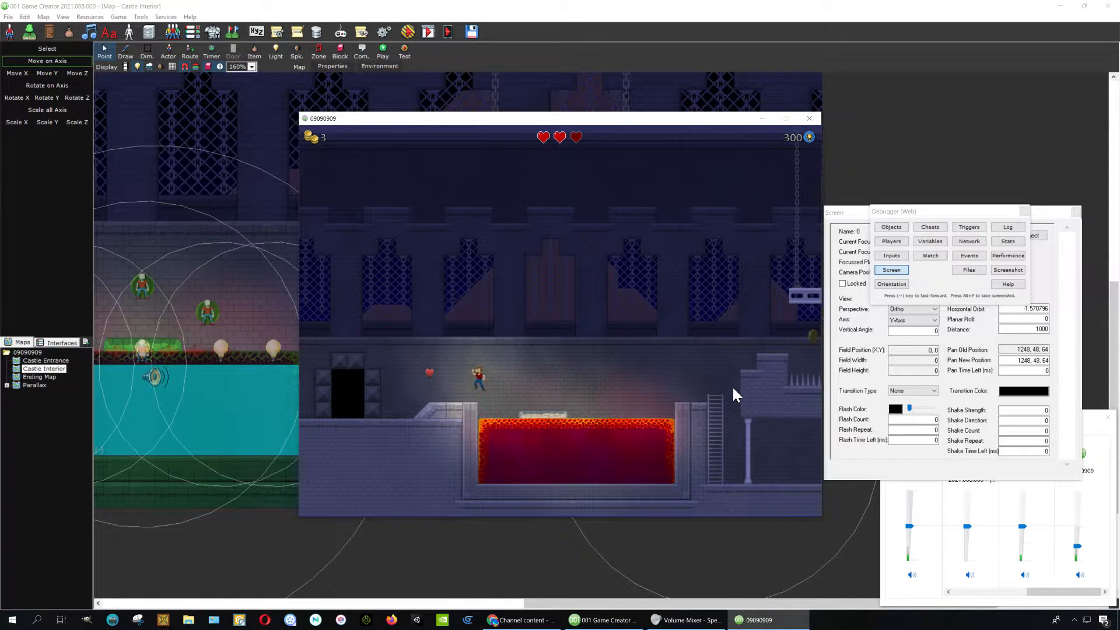
key("Up")
key("Up")
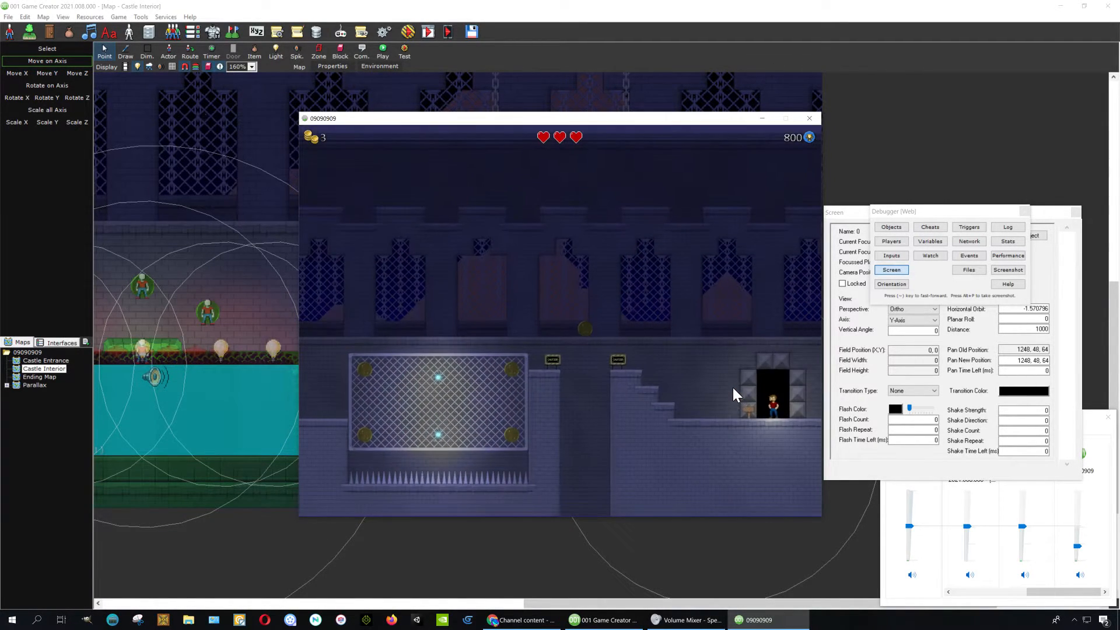
- Lead the player left over the gap between the caution signs and past the spiked grate to the floating platform
key("Left")
key("Up")
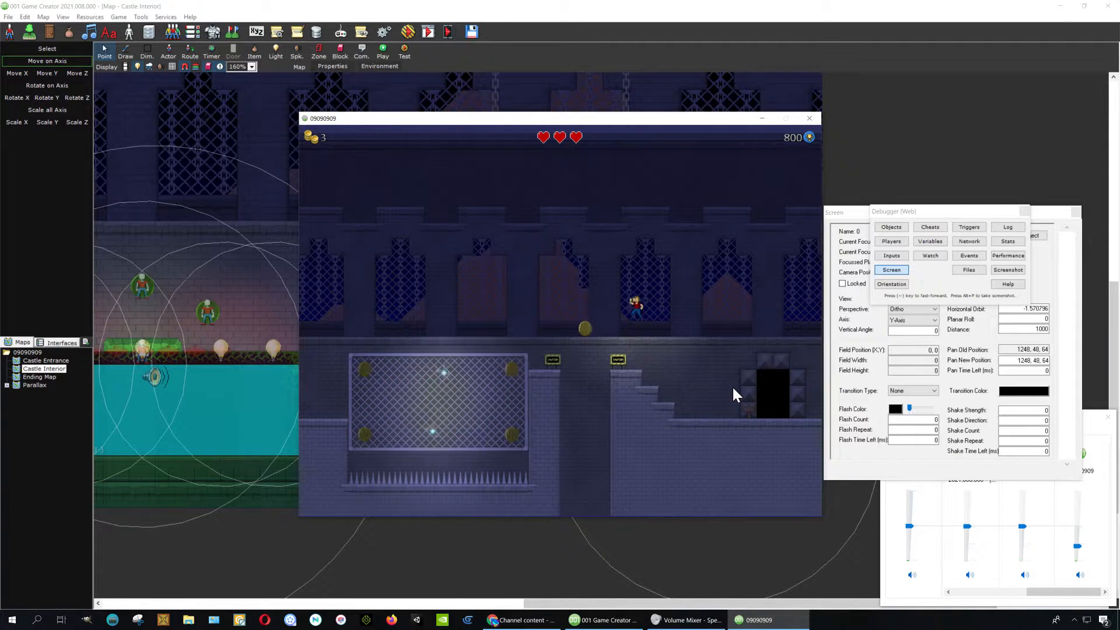
key("Left")
key("Up")
key("Left")
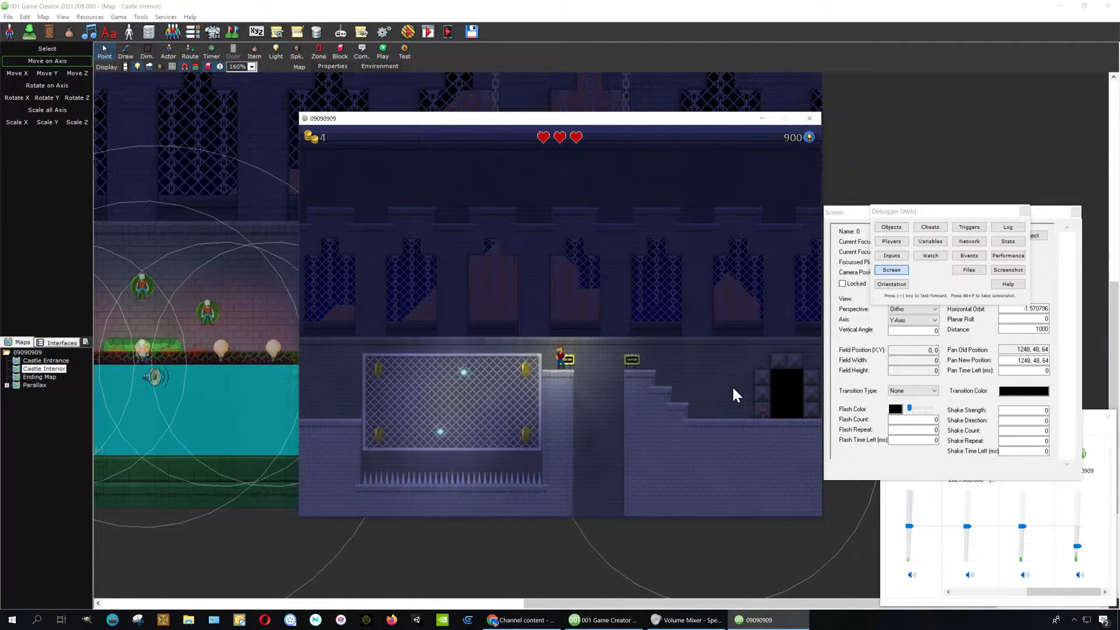
key("Left")
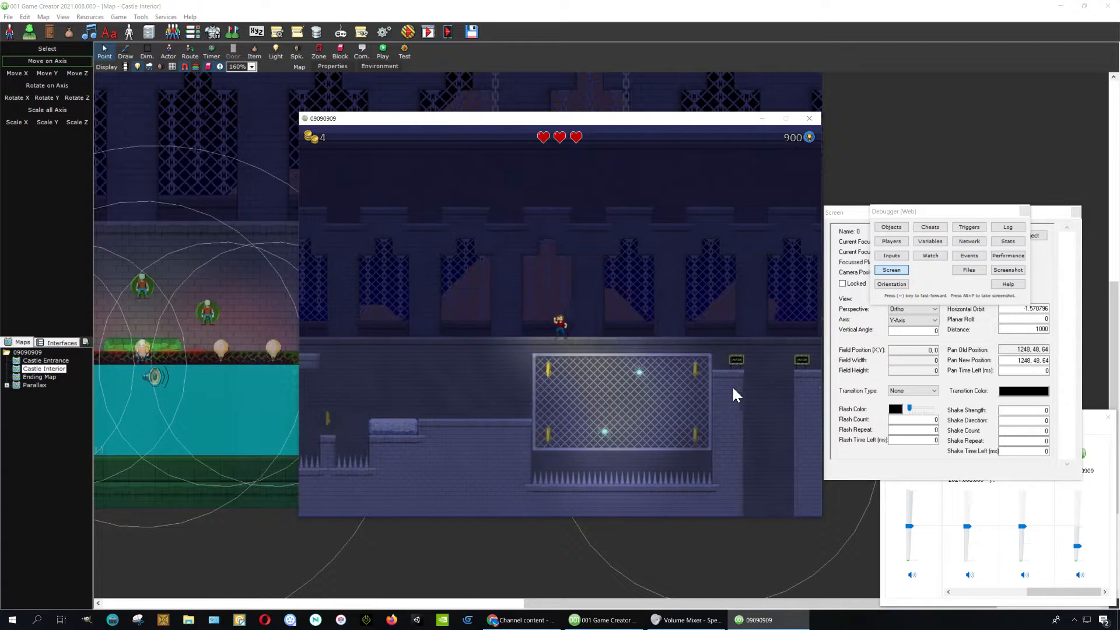
key("Left")
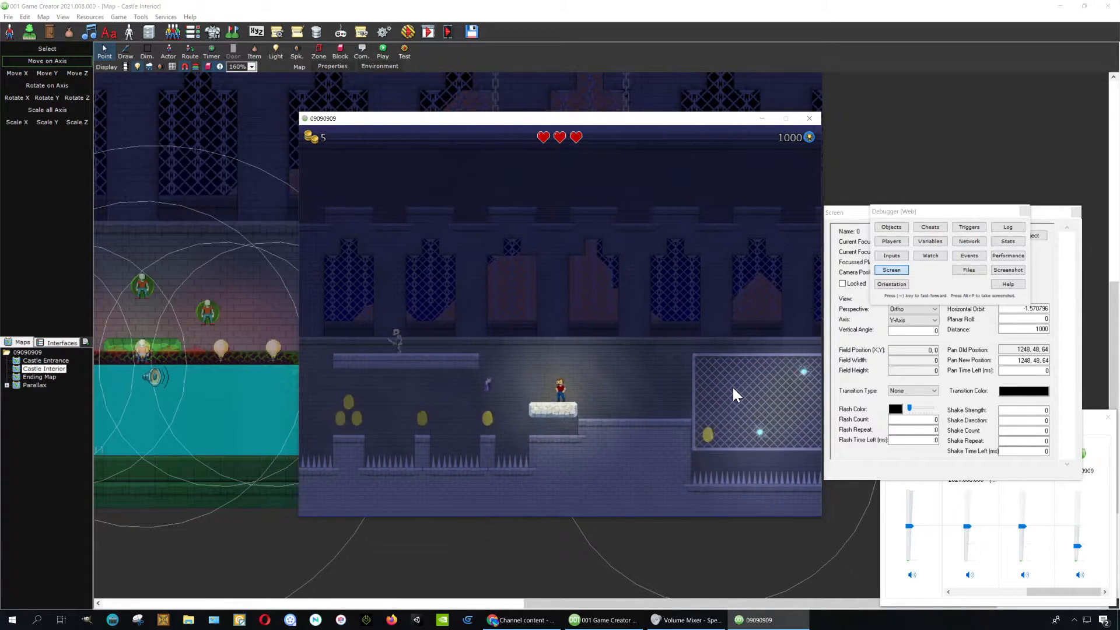
- Jump the player toward the skeleton's ledge, turn back right, and close the test game
key("Up")
key("Left")
key("Up")
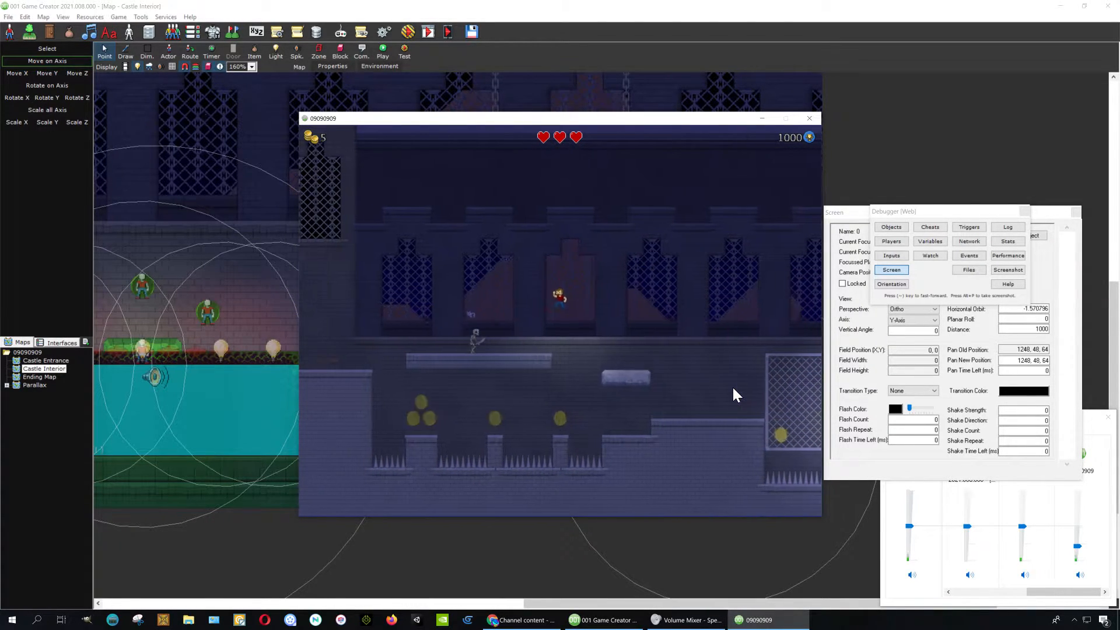
key("Right")
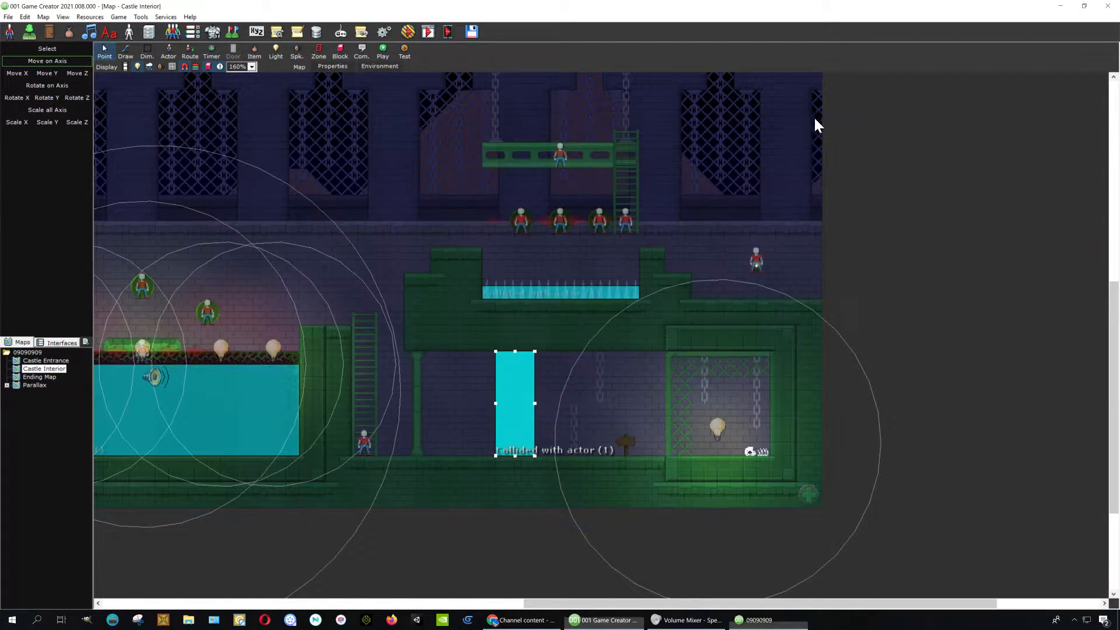
left_click(809, 118)
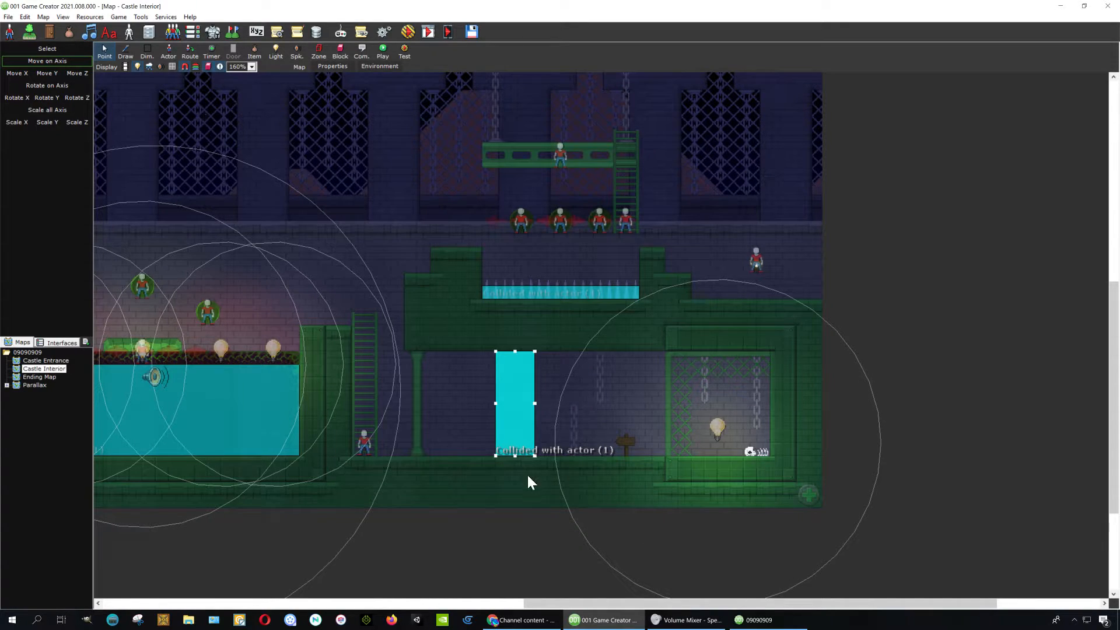
left_click(768, 619)
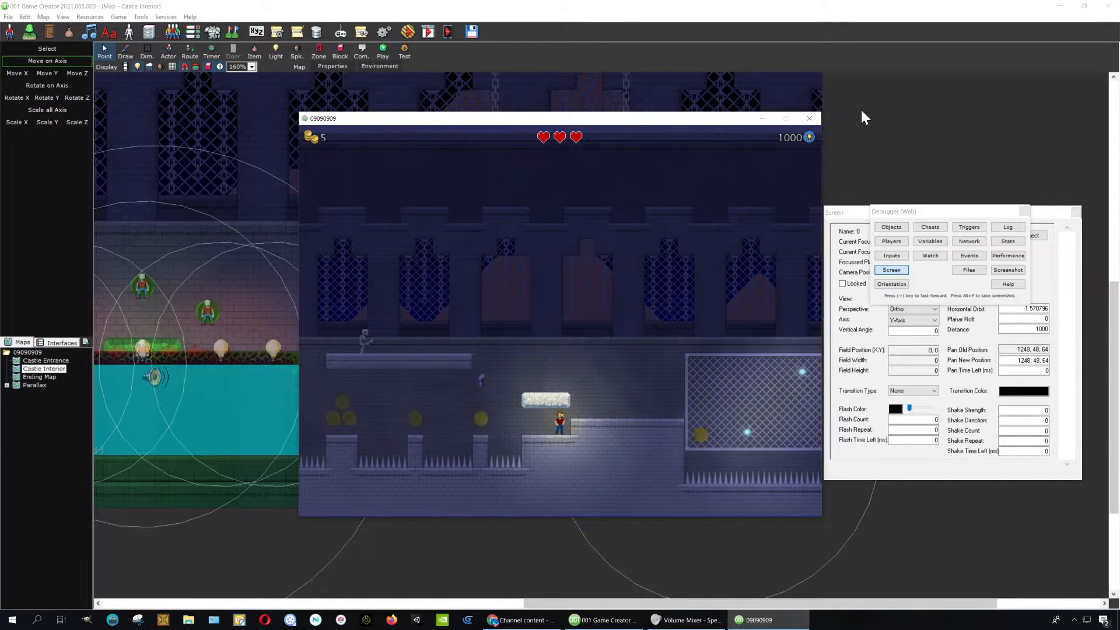
left_click(810, 119)
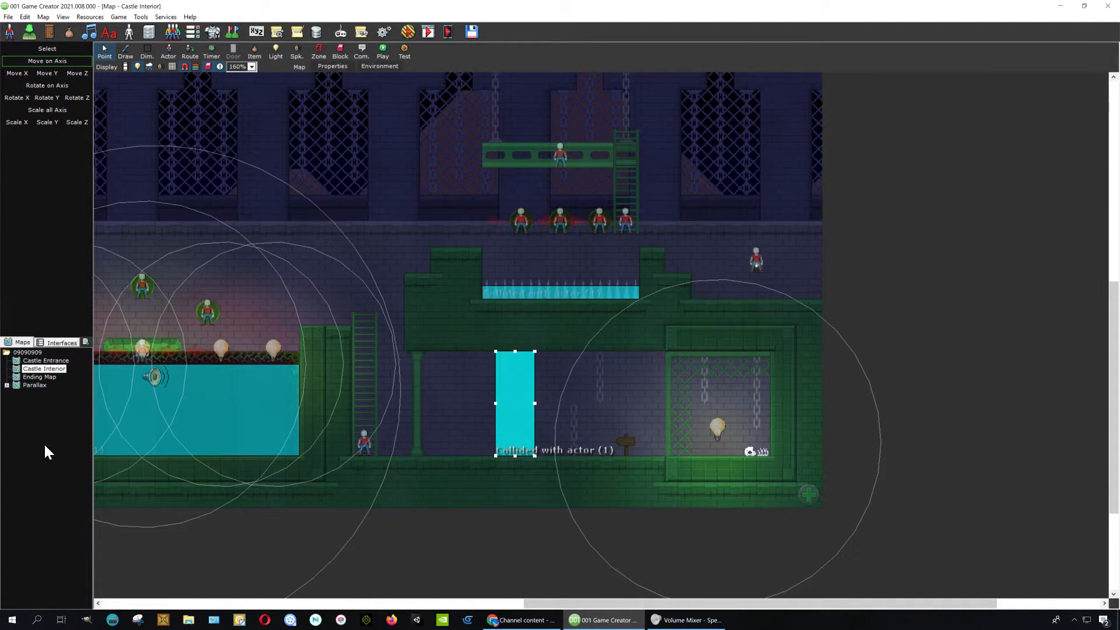
- Open the Castle Entrance map and turn off Change Music in its map environment settings
left_click(60, 361)
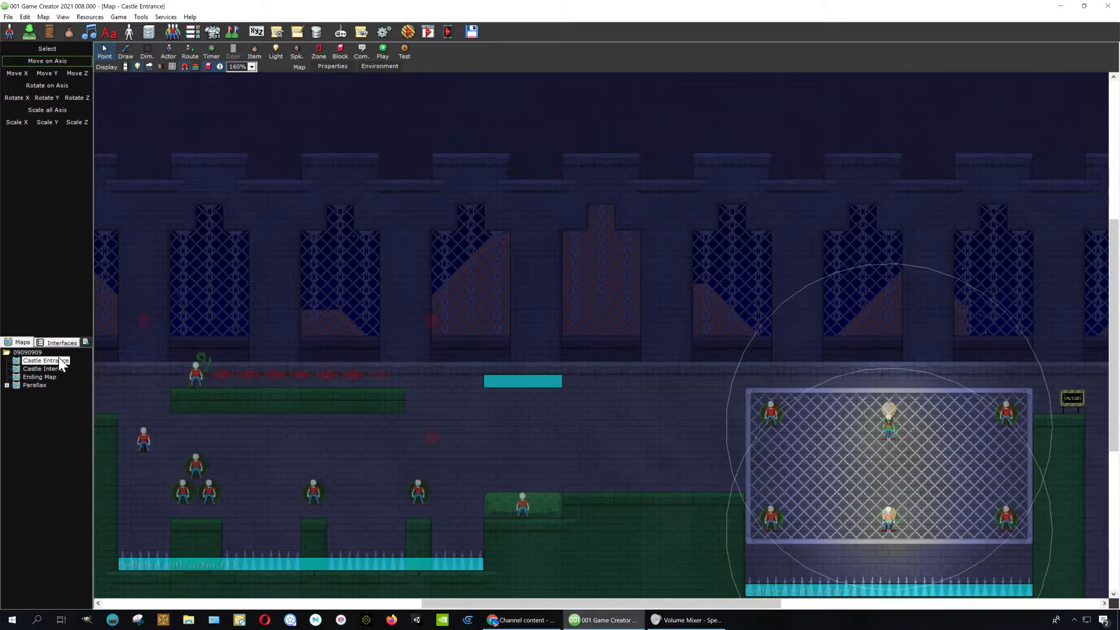
right_click(59, 357)
left_click(122, 433)
left_click(469, 214)
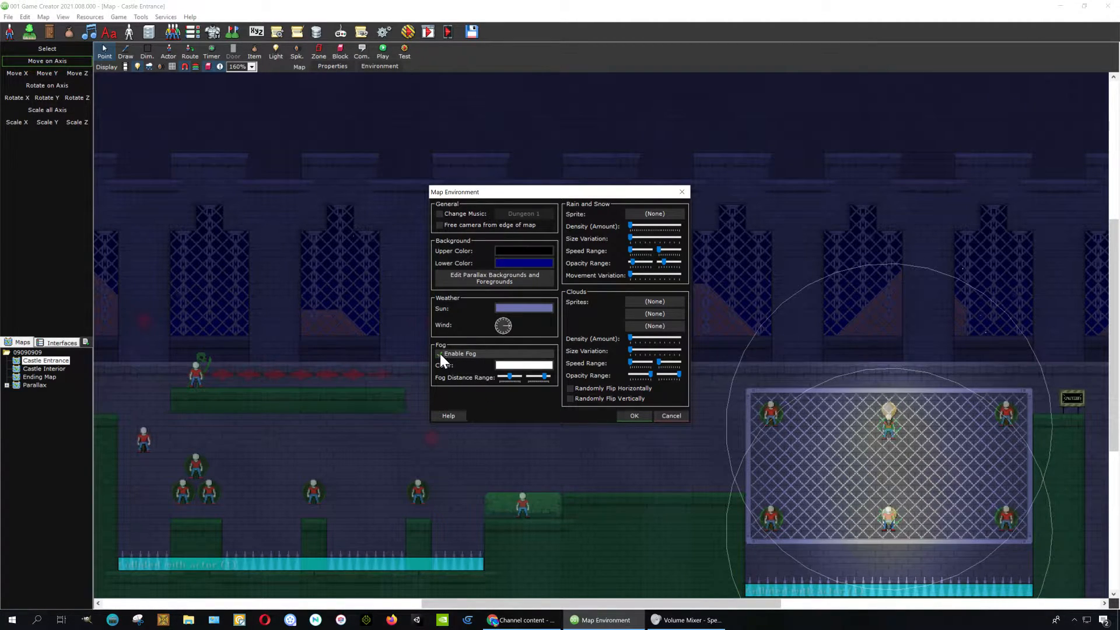
left_click(634, 416)
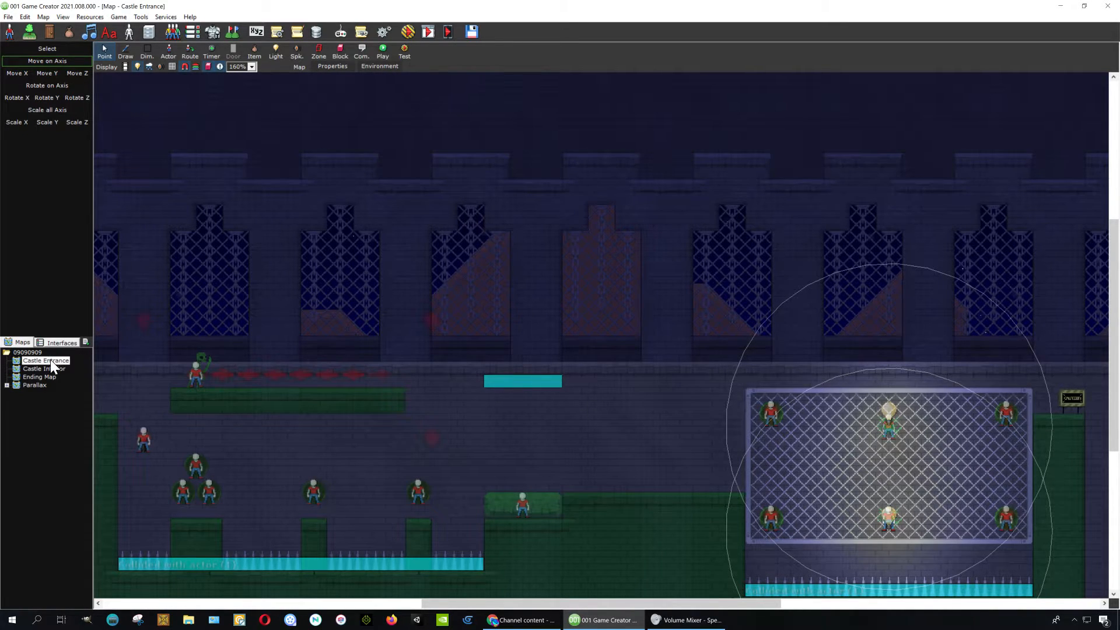
mouse_move(477, 418)
middle_mouse_down()
mouse_move(645, 429)
mouse_move(912, 387)
mouse_move(331, 389)
middle_mouse_up()
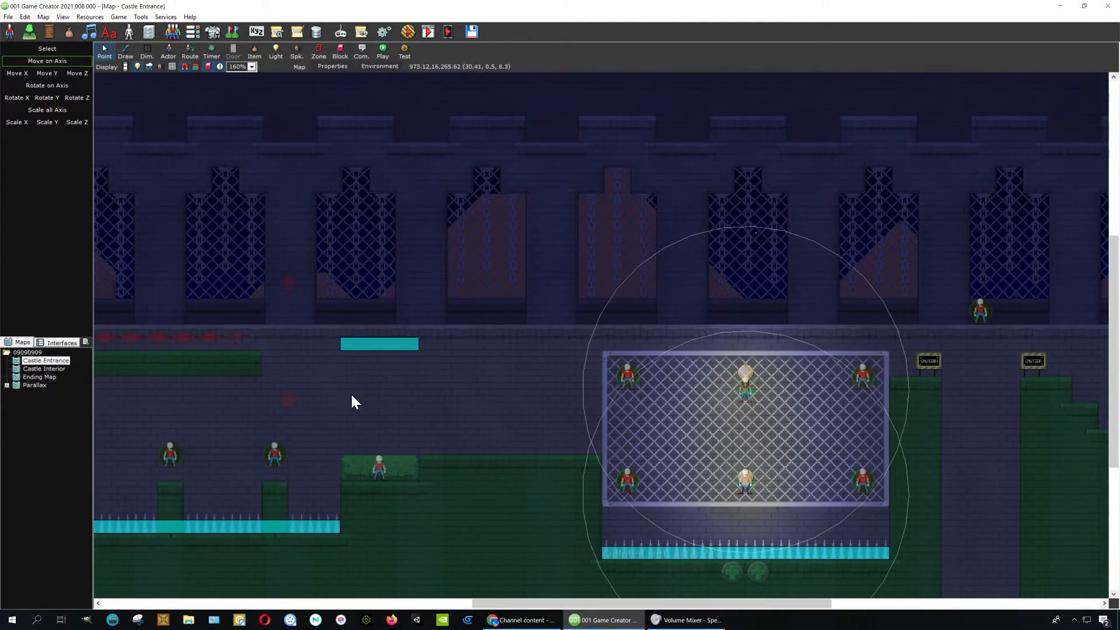
mouse_move(937, 449)
middle_mouse_down()
mouse_move(350, 395)
mouse_move(432, 435)
middle_mouse_up()
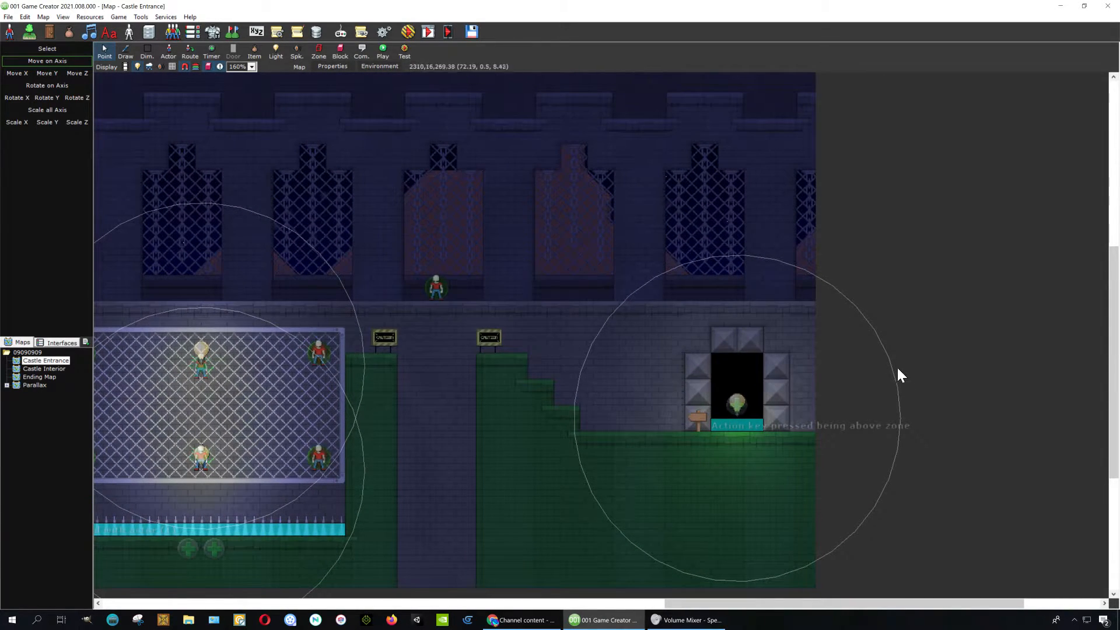
middle_click_drag(862, 373, 909, 393)
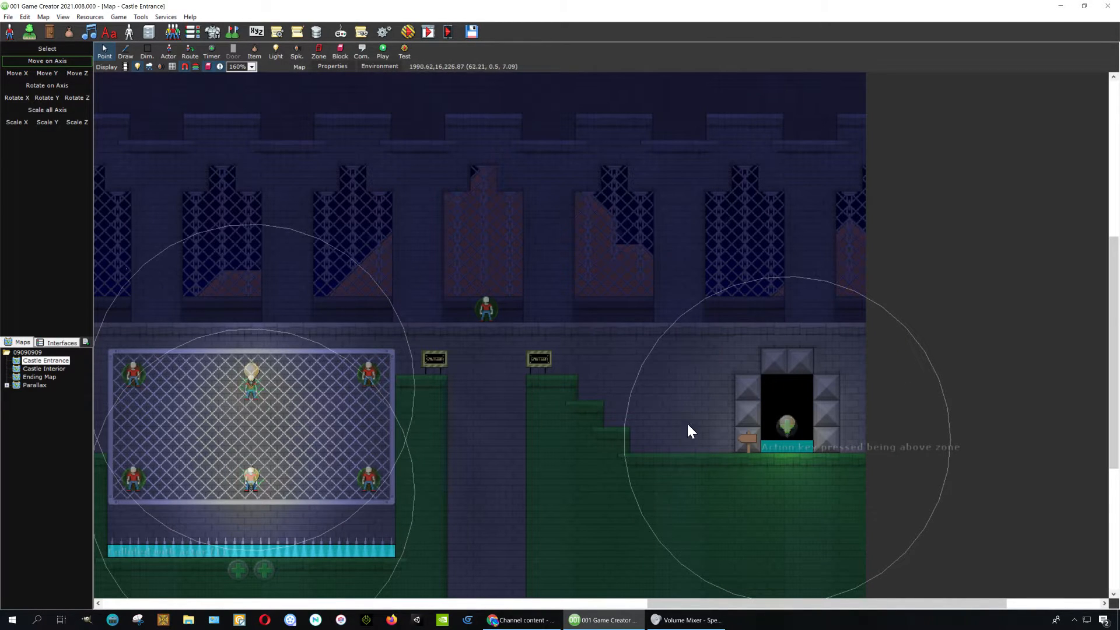
middle_click_drag(690, 428, 719, 428)
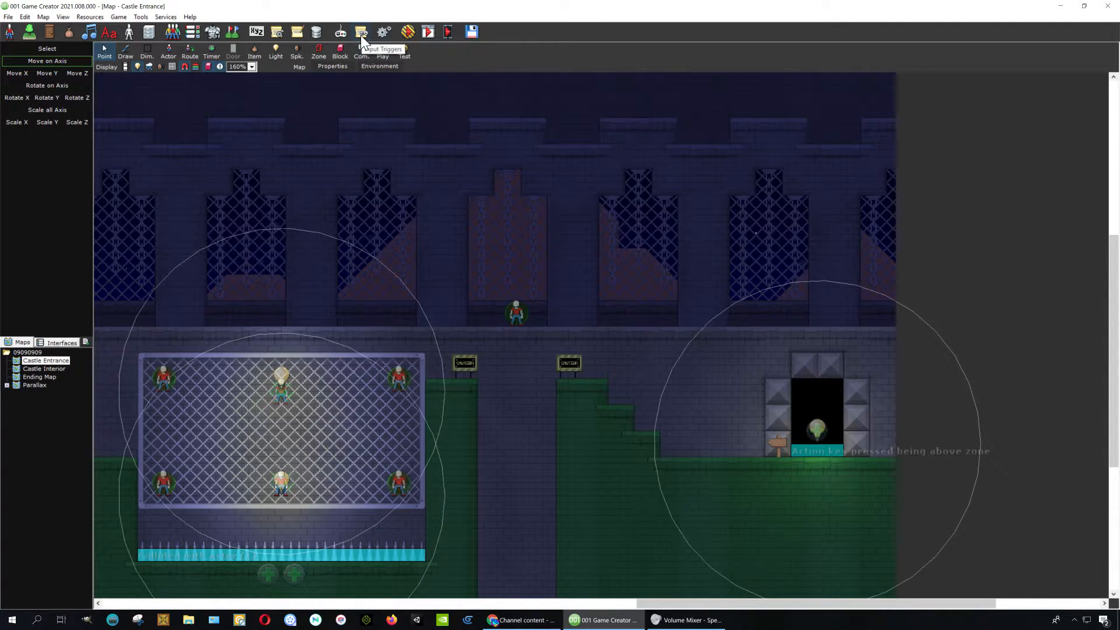
left_click(296, 33)
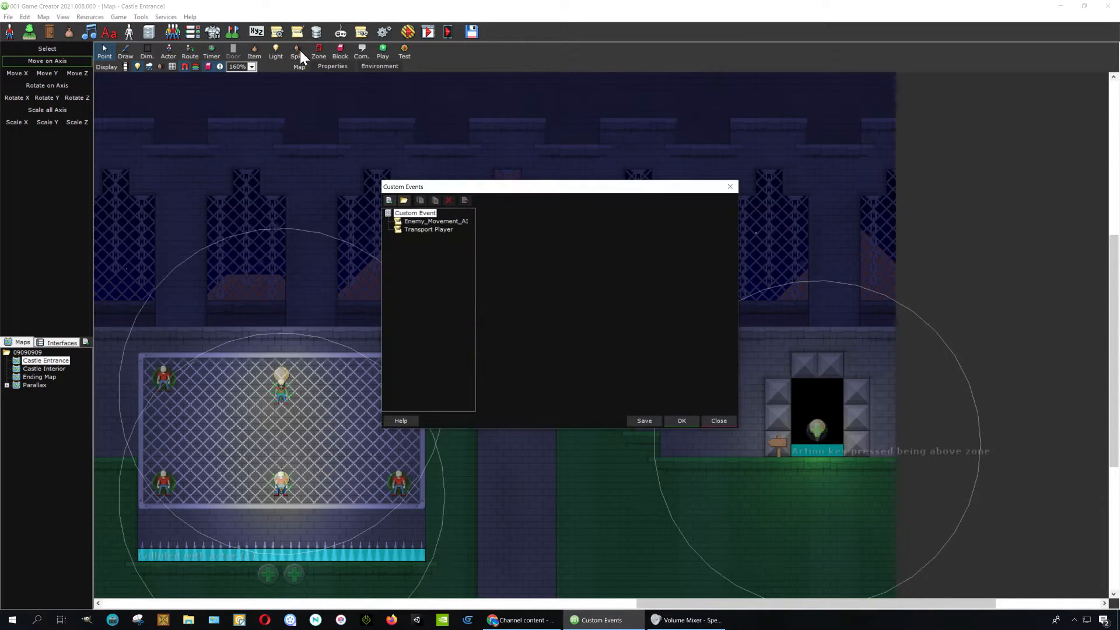
left_click(728, 421)
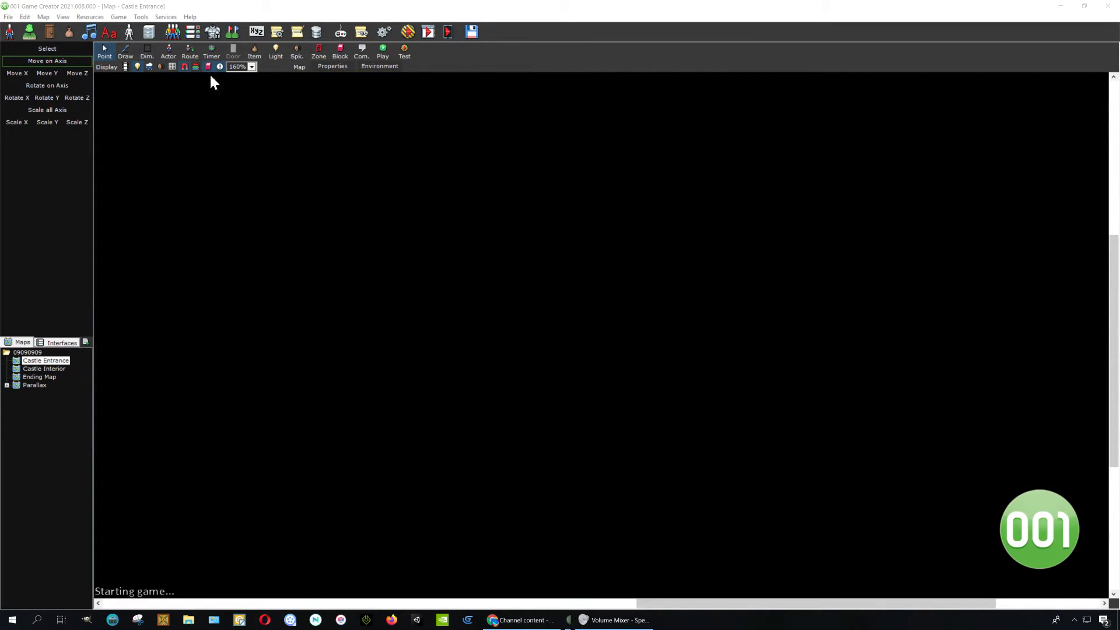
- Open the script of the Introduction system trigger that runs at the very beginning of a new game
left_click(279, 33)
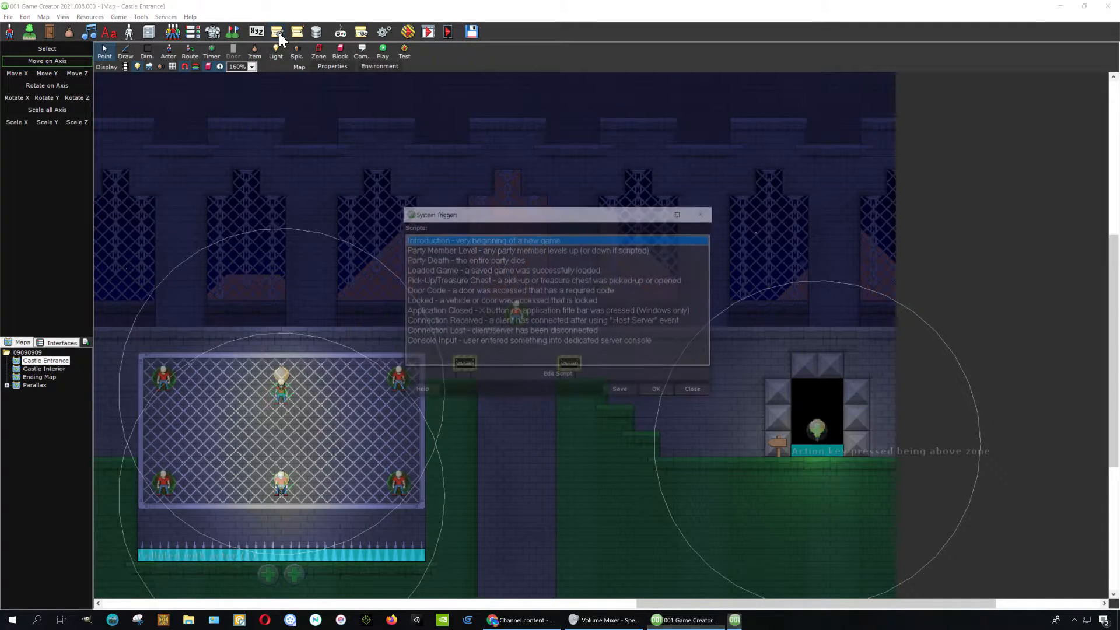
double_click(555, 245)
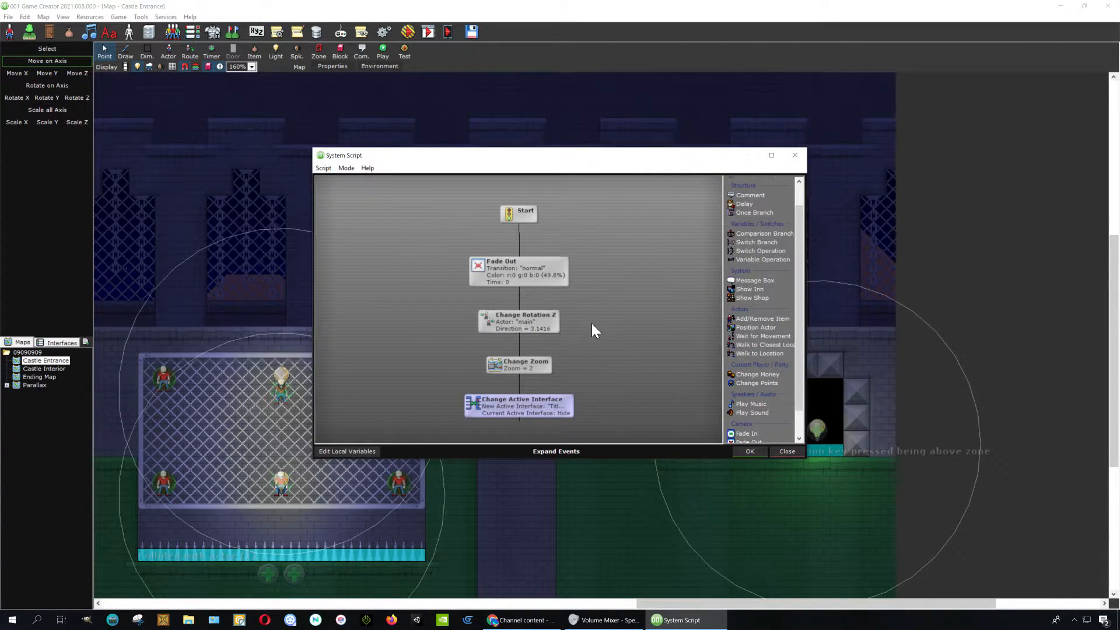
mouse_move(596, 320)
left_mouse_down()
mouse_move(600, 258)
mouse_move(596, 333)
left_mouse_up()
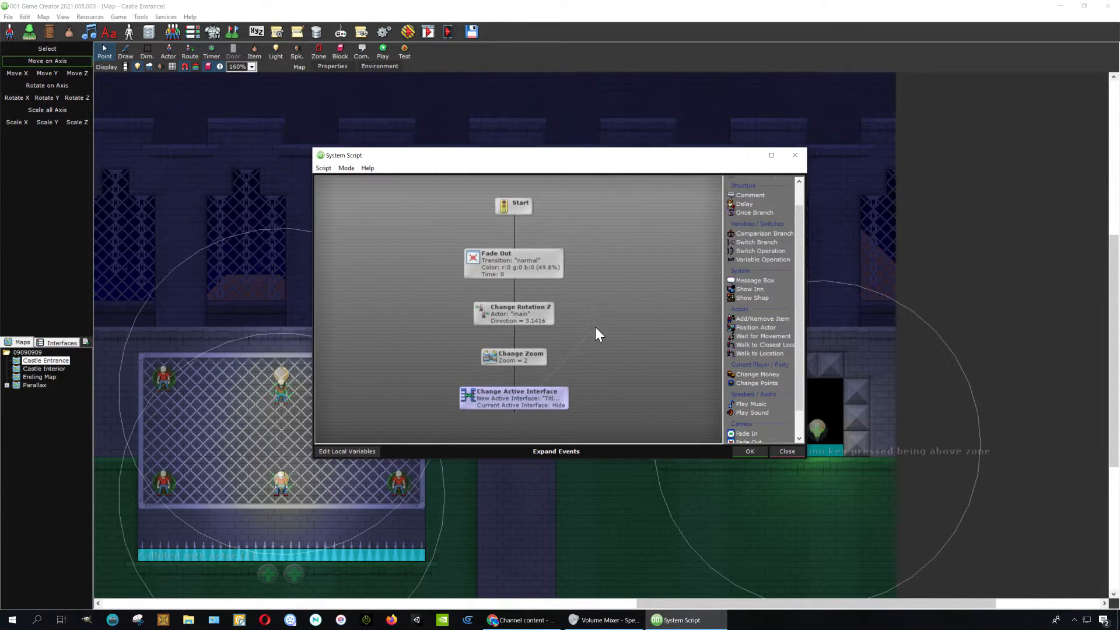
- Add a Play Music event with the song Boss 3 after the Change Active Interface event in the Introduction script
left_click(519, 428)
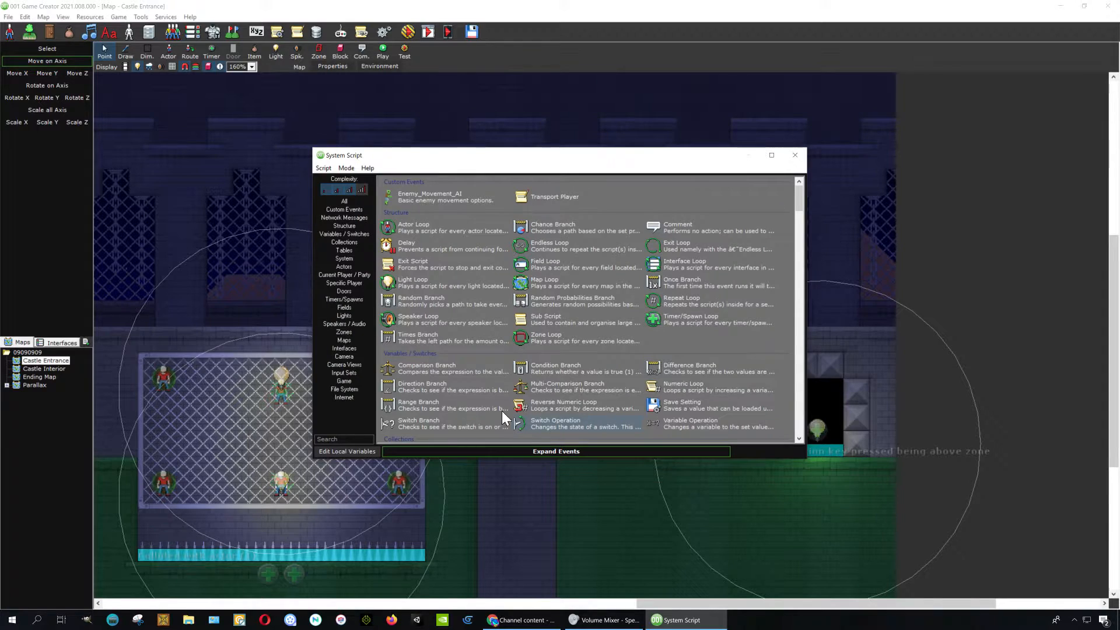
left_click(355, 325)
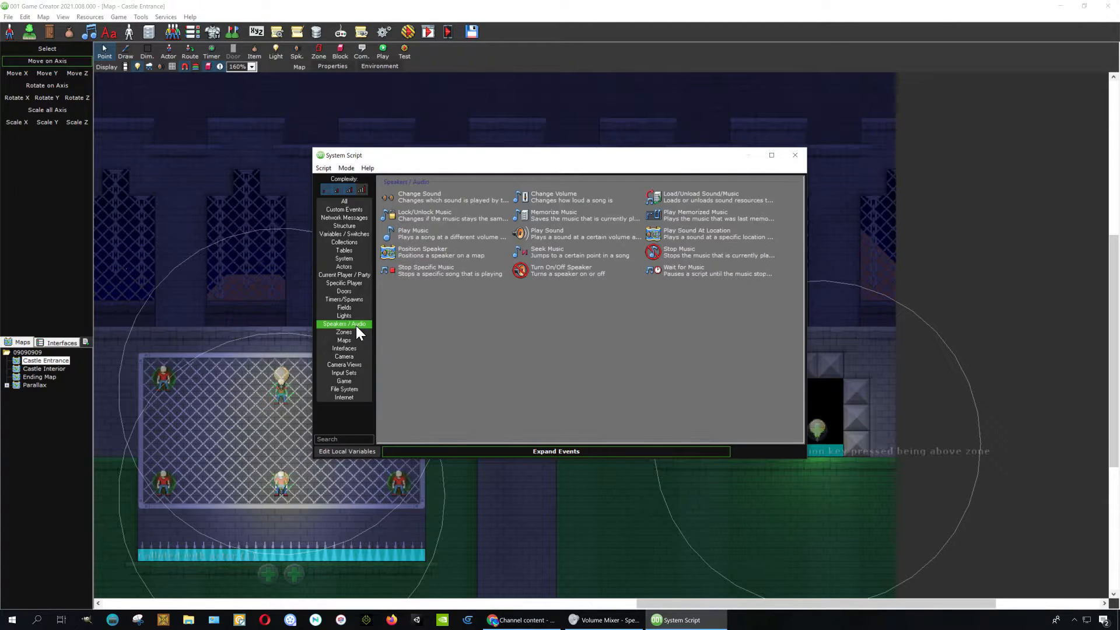
double_click(432, 238)
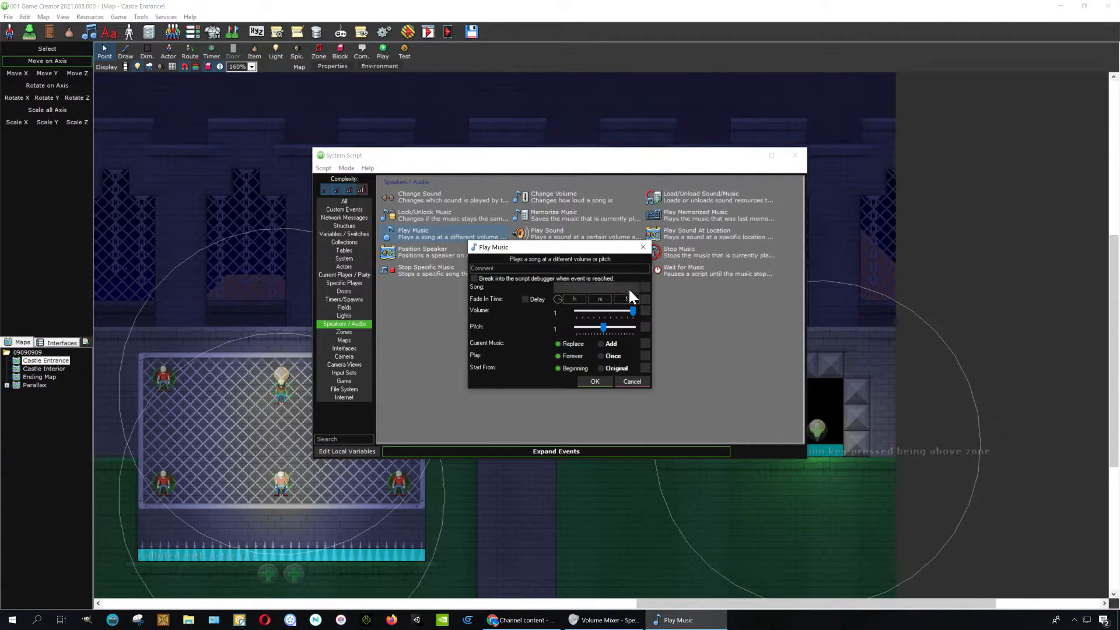
left_click(644, 286)
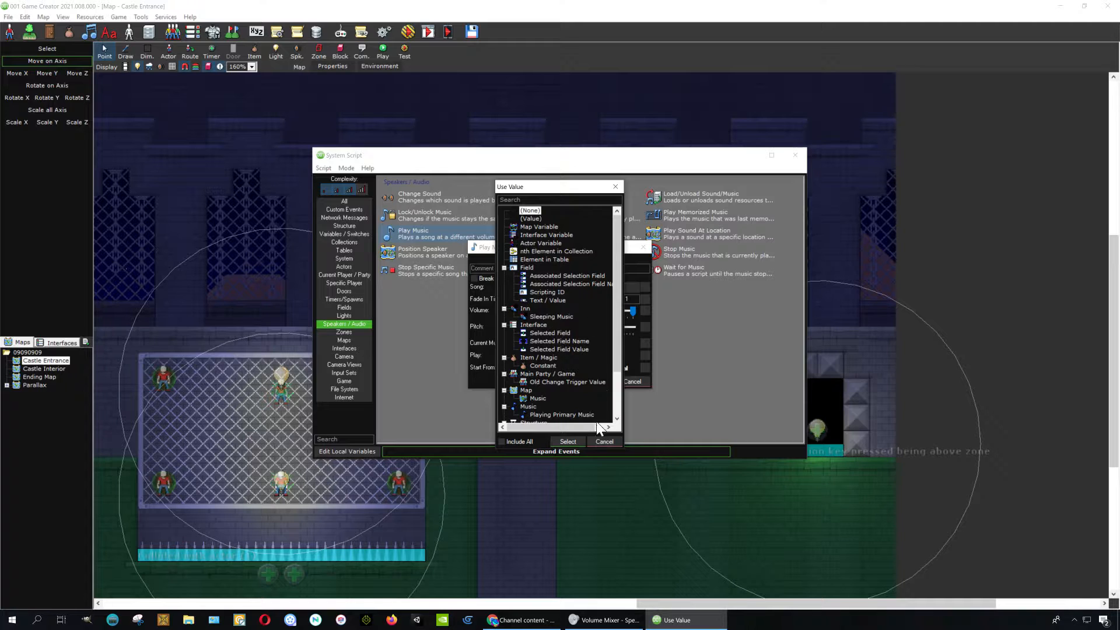
left_click(603, 442)
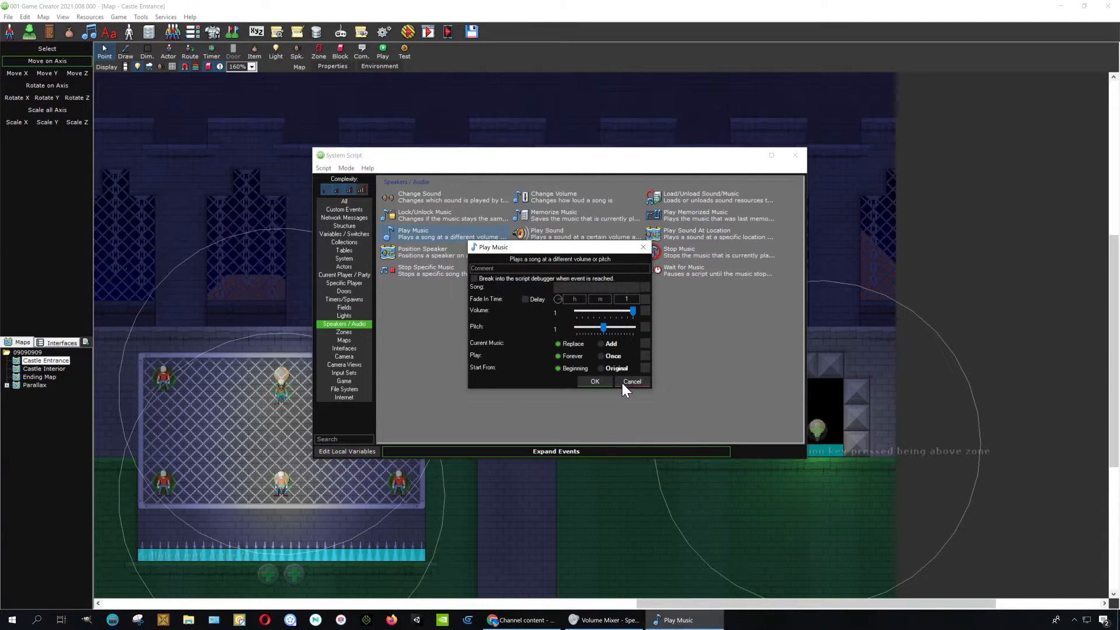
left_click(586, 290)
left_click(587, 302)
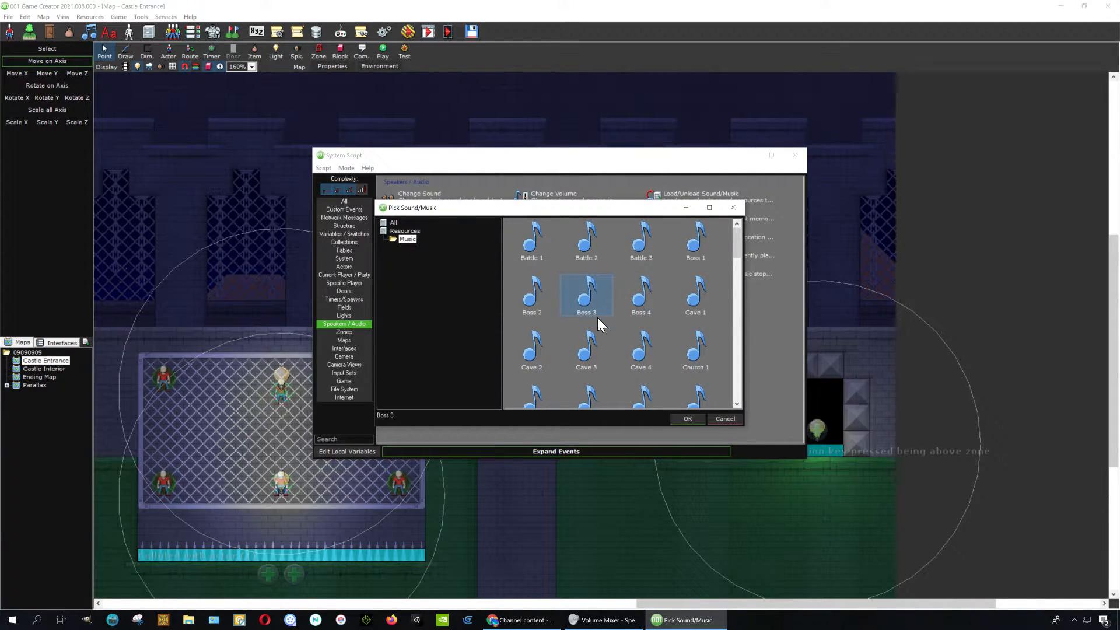
left_click(683, 418)
left_click(605, 382)
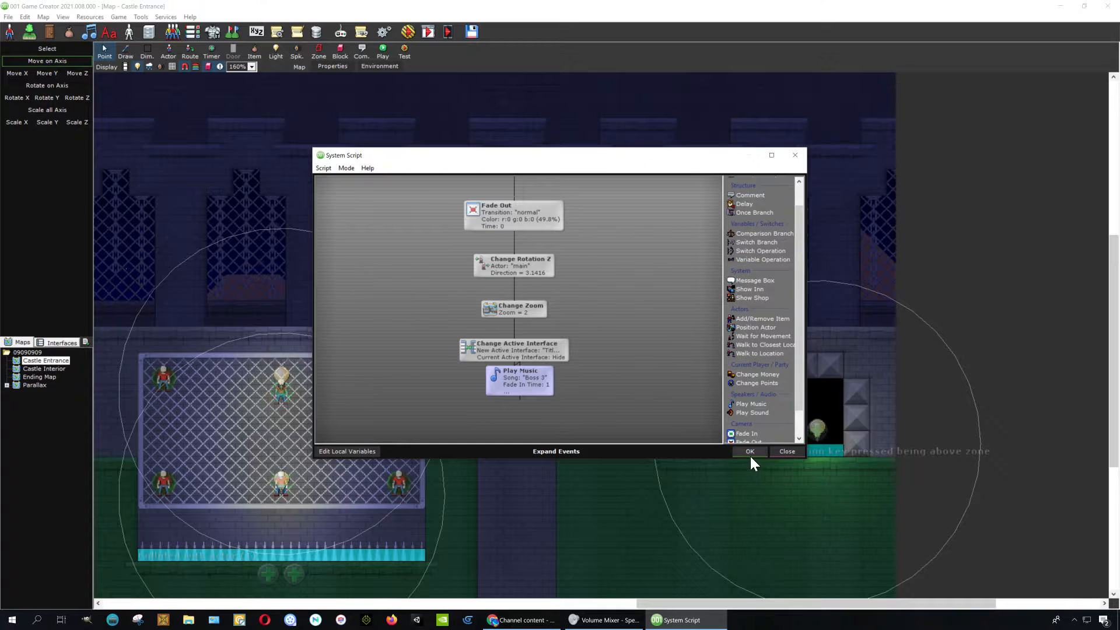
- Accept the edited Introduction script, save the system triggers and return to the Castle Entrance map
left_click(750, 453)
left_click(625, 392)
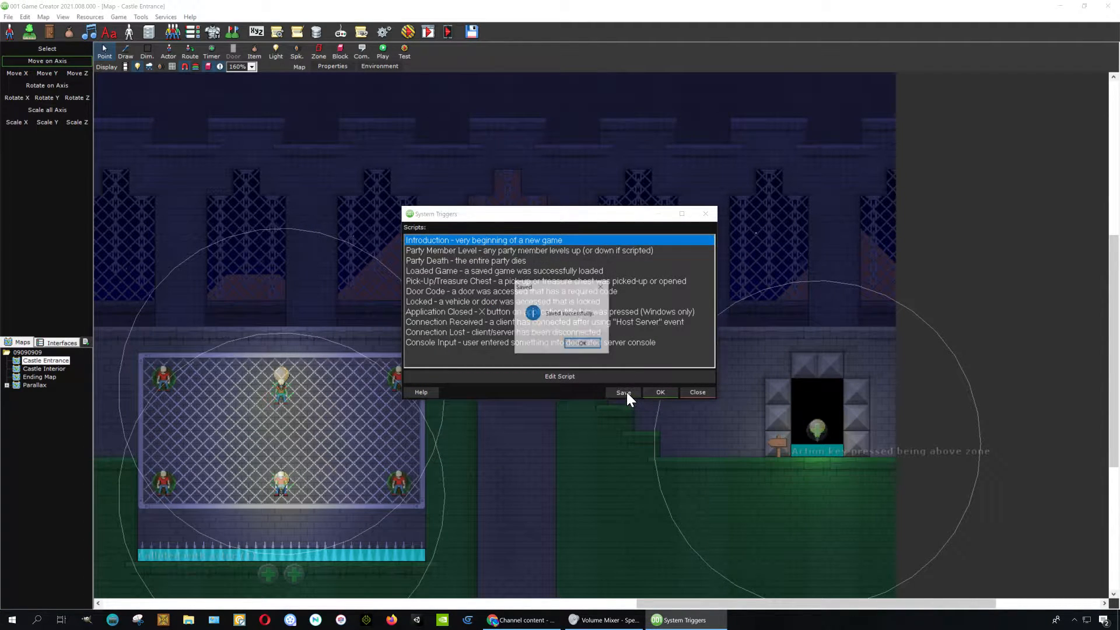
left_click(586, 344)
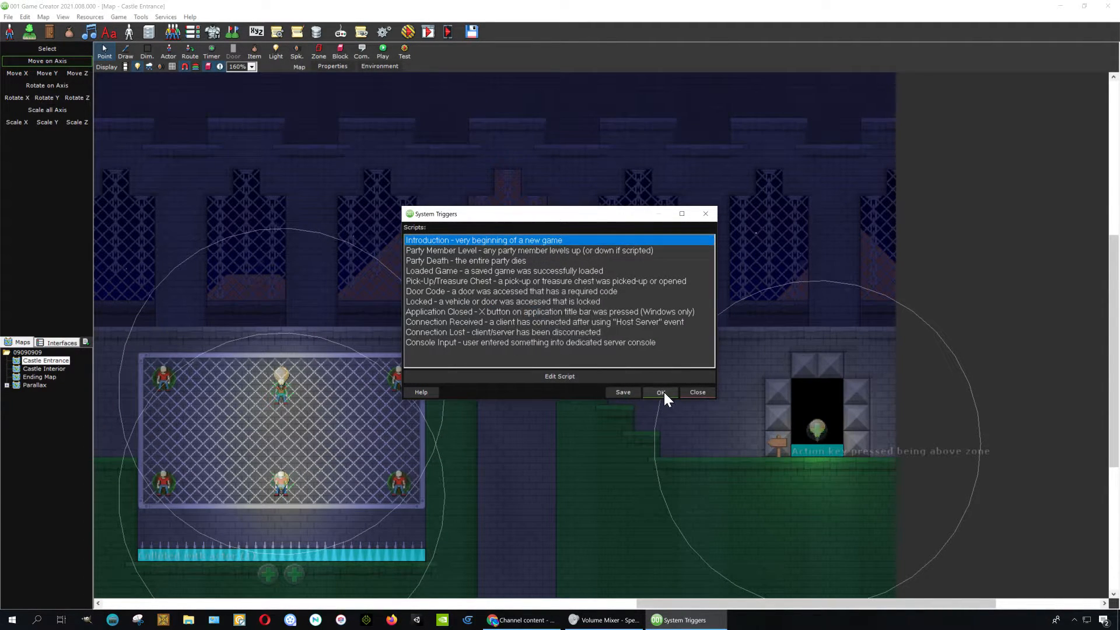
left_click(662, 393)
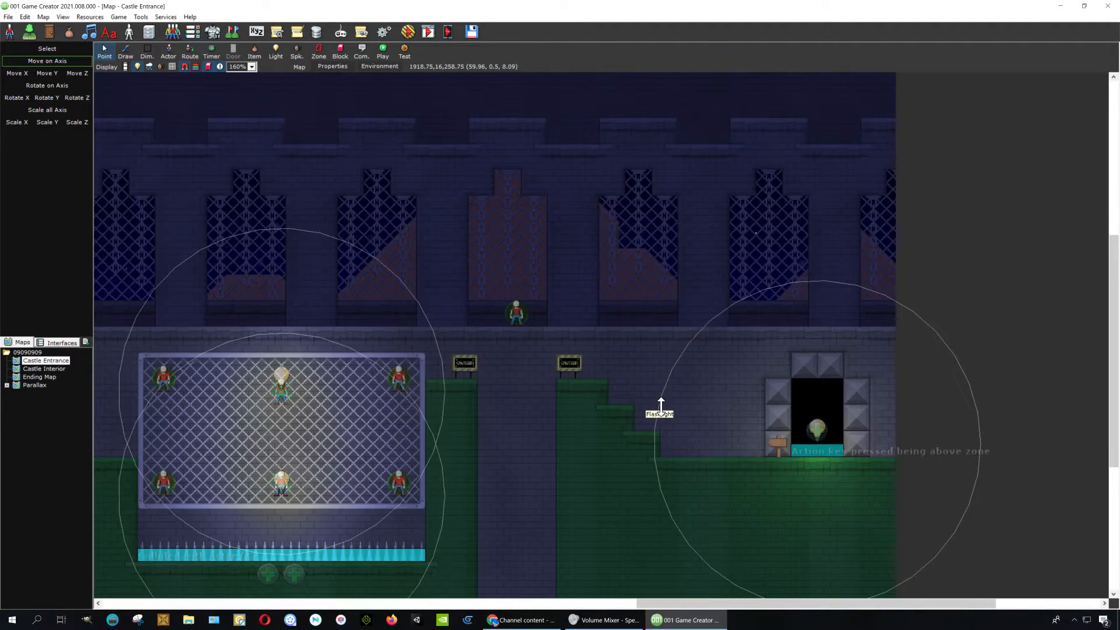
- Launch a test of the game with the current testing options and start a new game
left_click(410, 34)
left_click(542, 344)
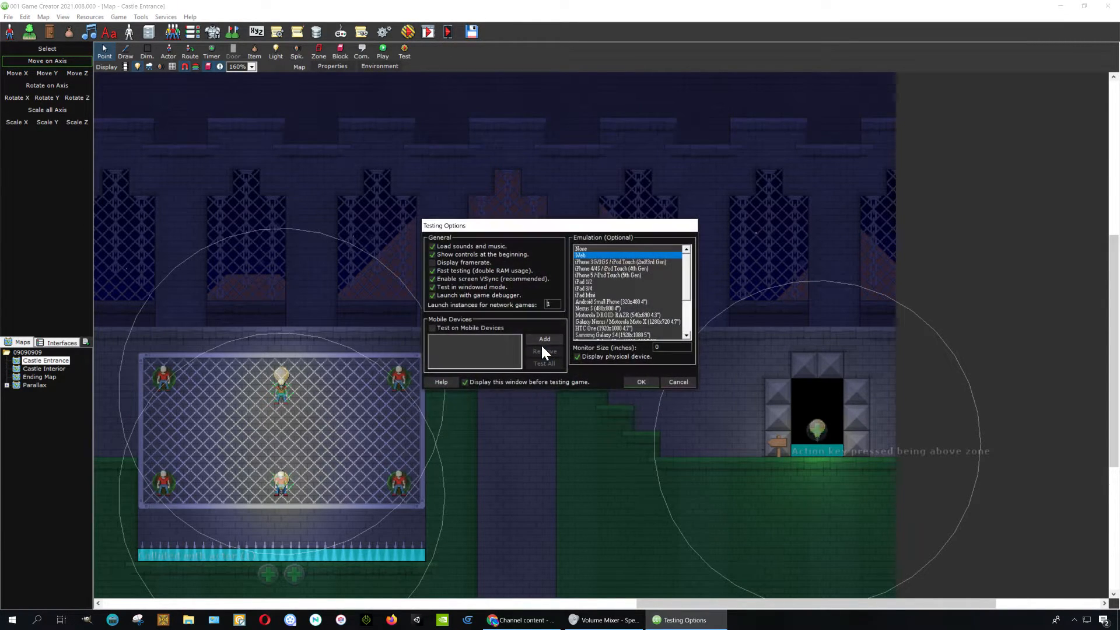
left_click(640, 383)
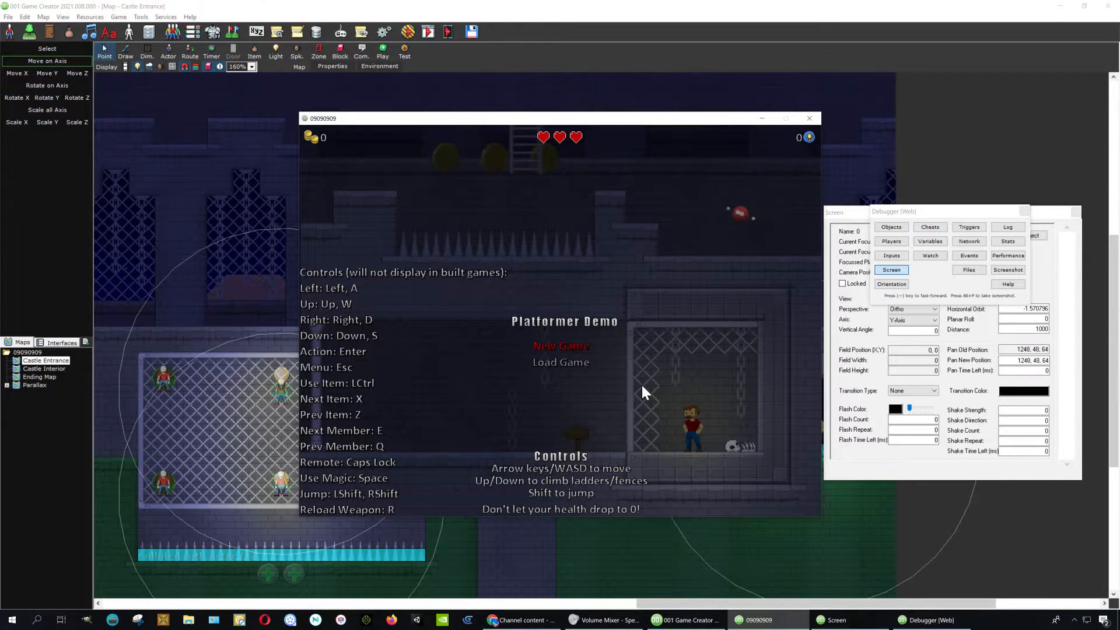
key("Return")
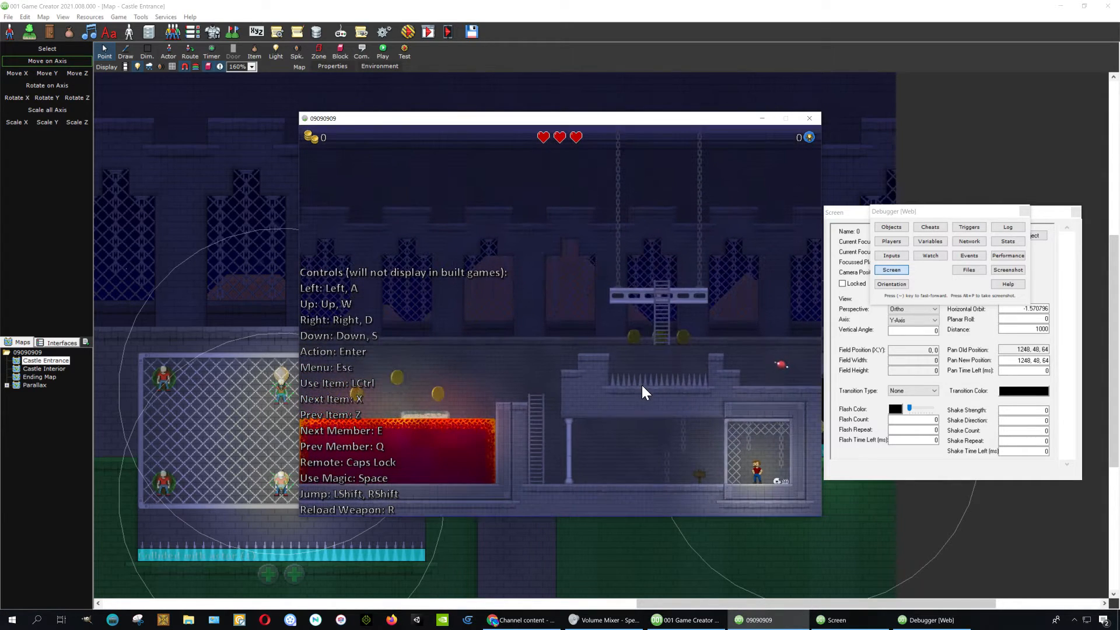
- Walk the player left out of the cell and up the ladder to the ledge beside the lava pit
key("Left")
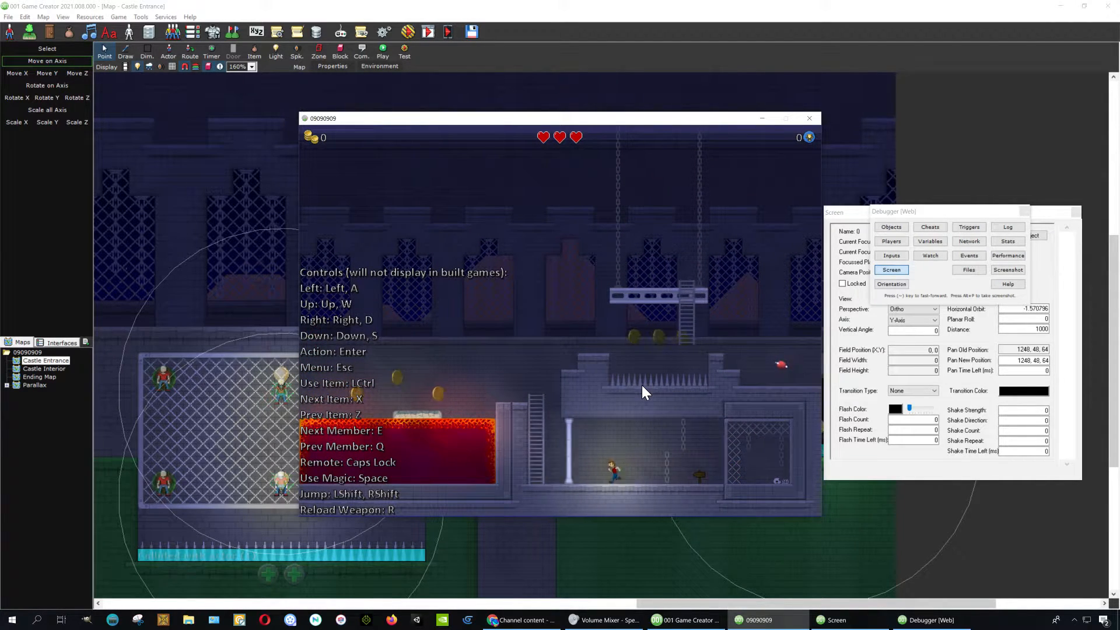
key("Left")
key("Up")
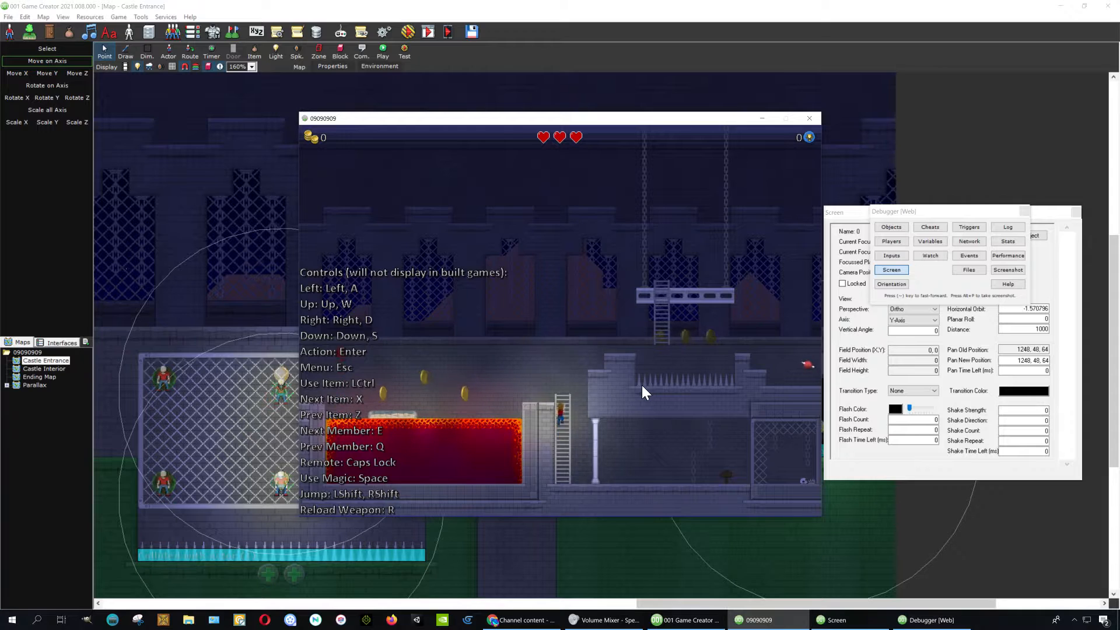
key("Up")
key("Left")
key("Right")
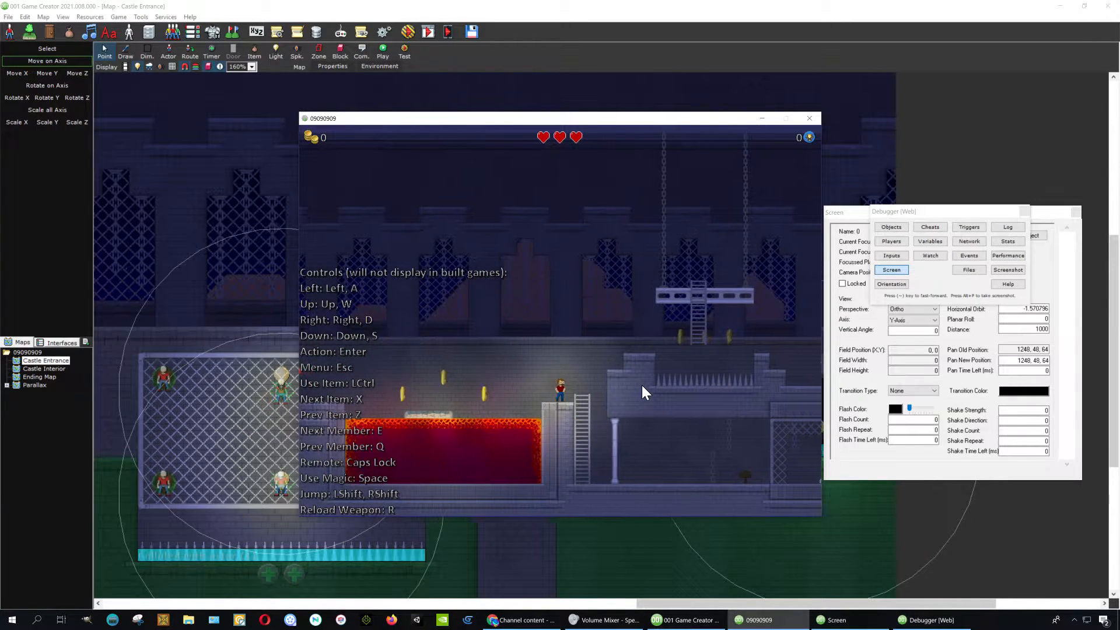
- Jump the player left across the lava on the floating platform and enter the dark doorway
key("Left")
key("shift")
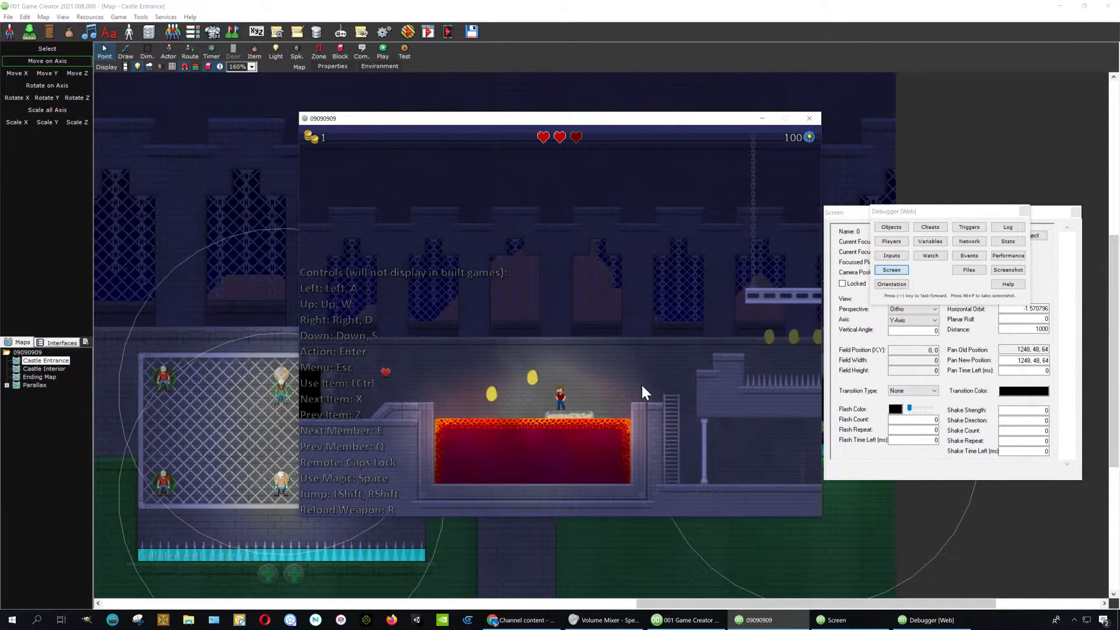
key("Left")
key("shift")
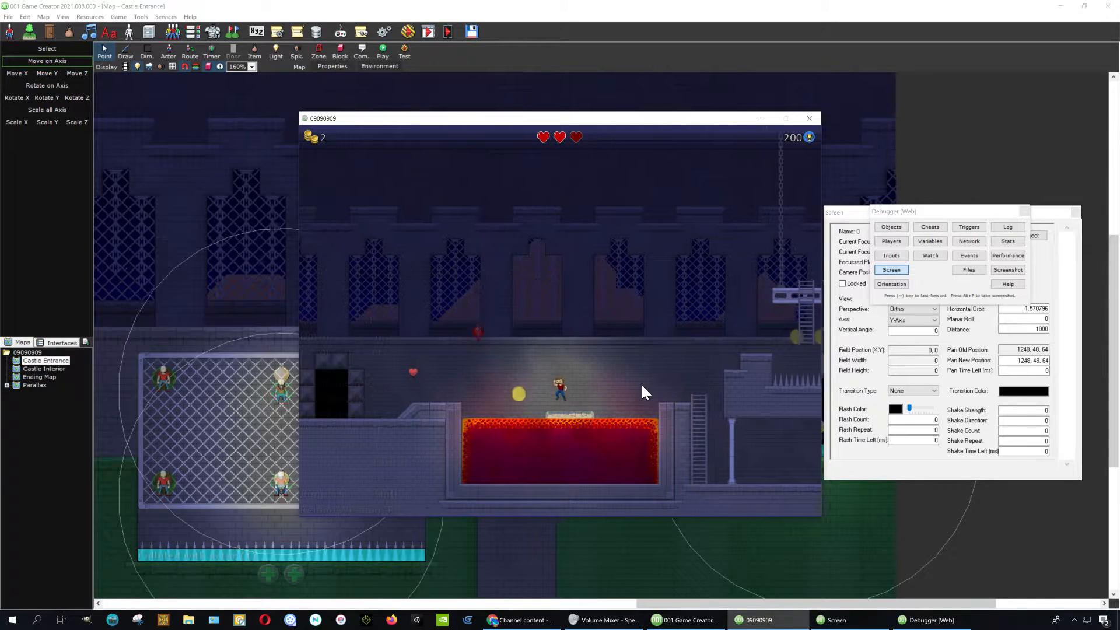
key("Left")
key("shift")
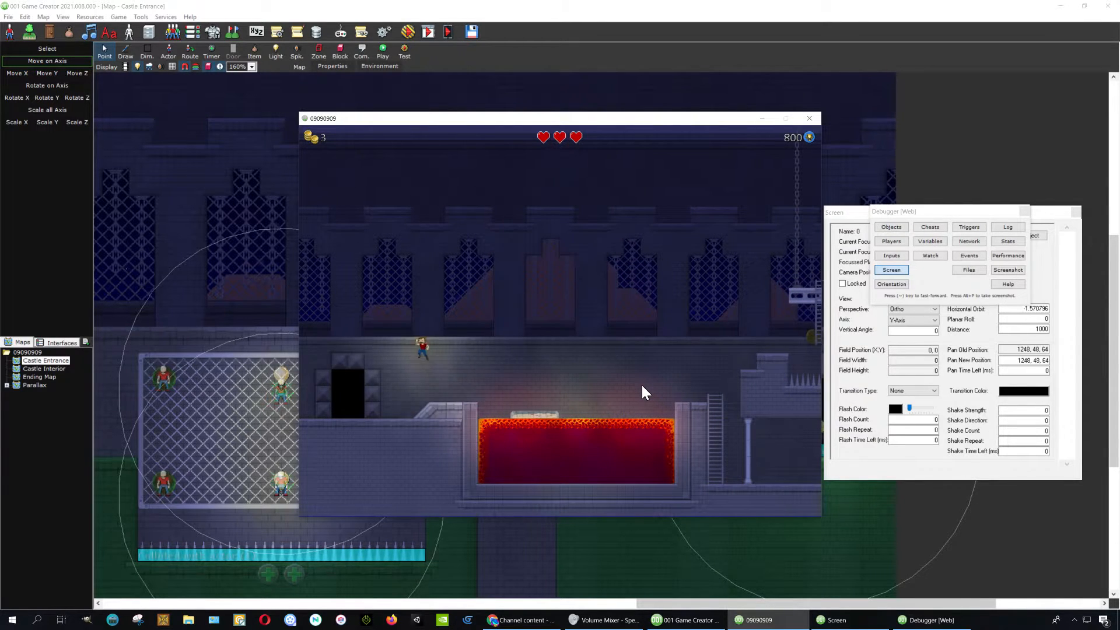
key("Left")
key("Up")
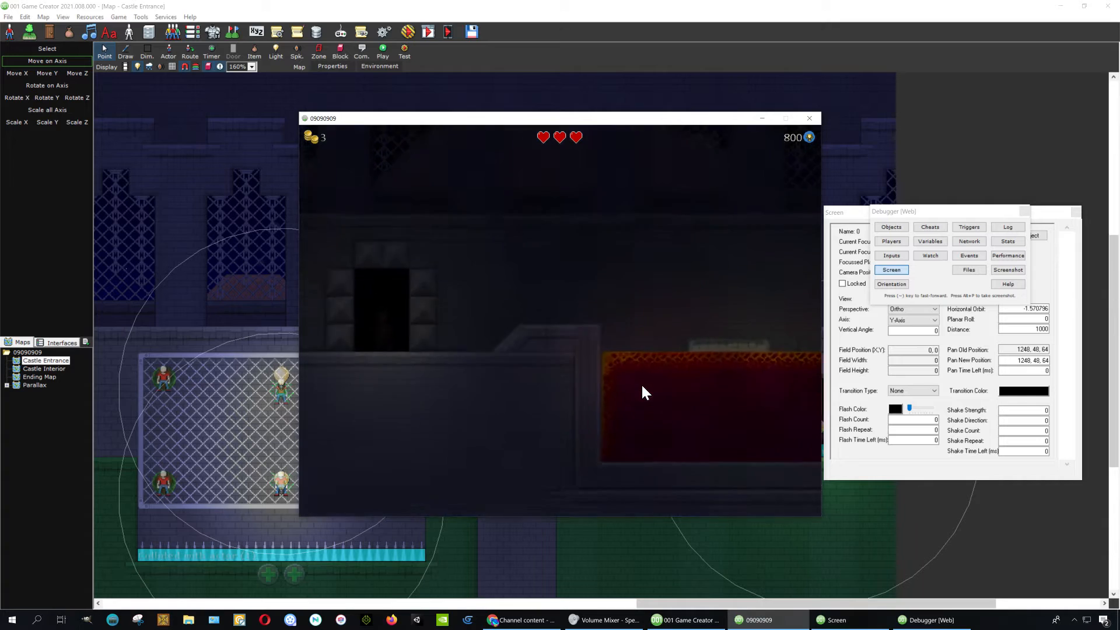
- Lead the player left from the doorway up the steps and jump the gap between the caution signs
key("Left")
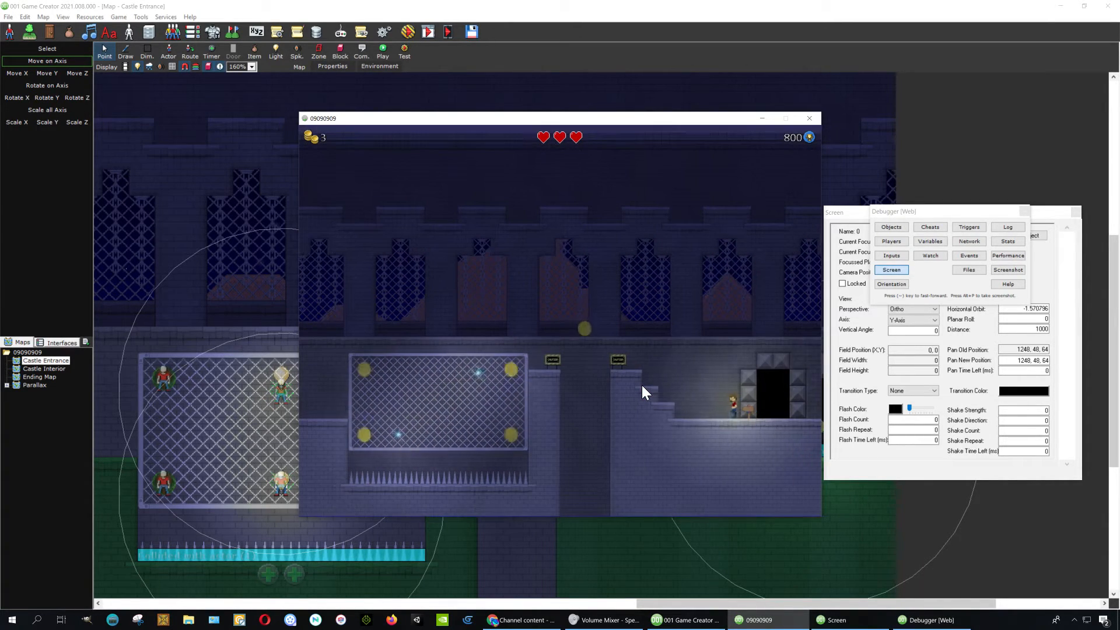
key("shift")
key("Left")
key("shift")
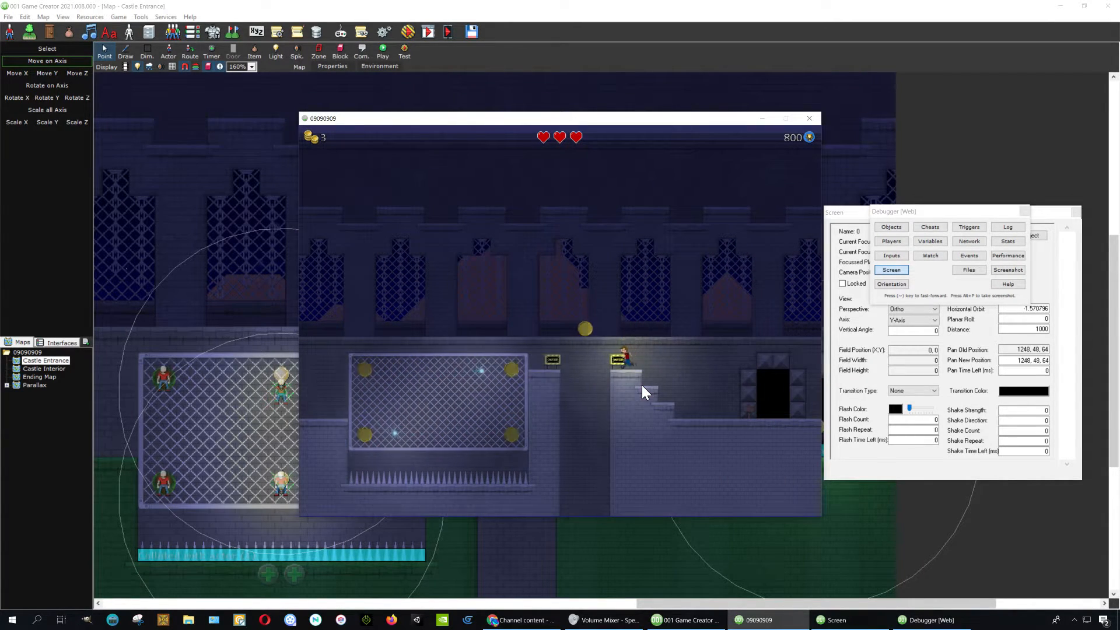
key("Left")
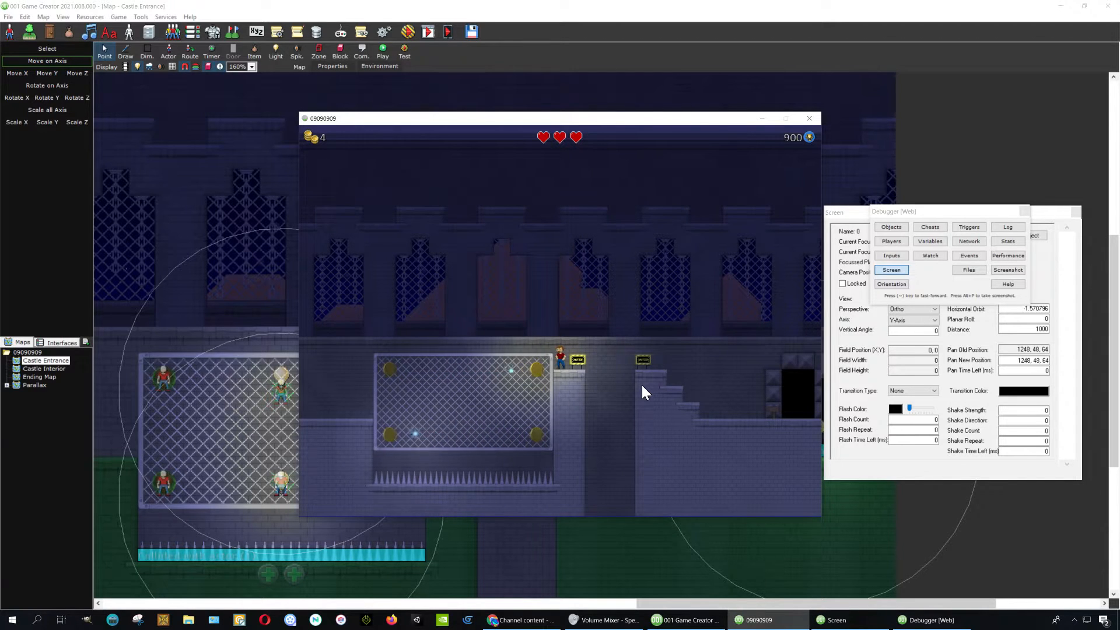
- Take the player over the climbable grate onto the floating platform, and close the test game
key("Left")
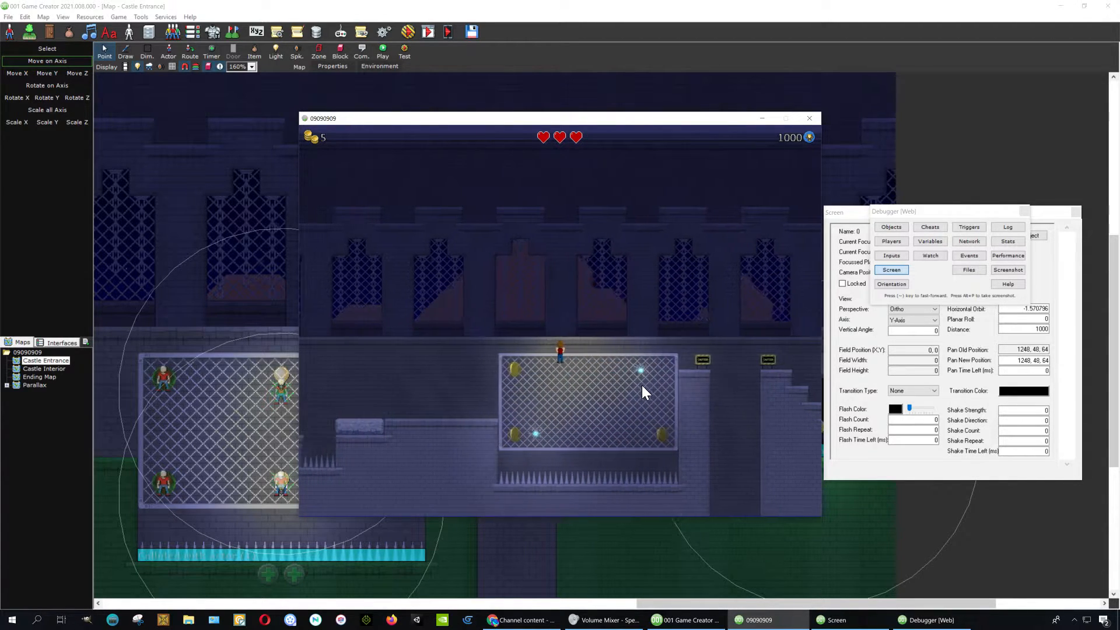
key("shift")
key("Left")
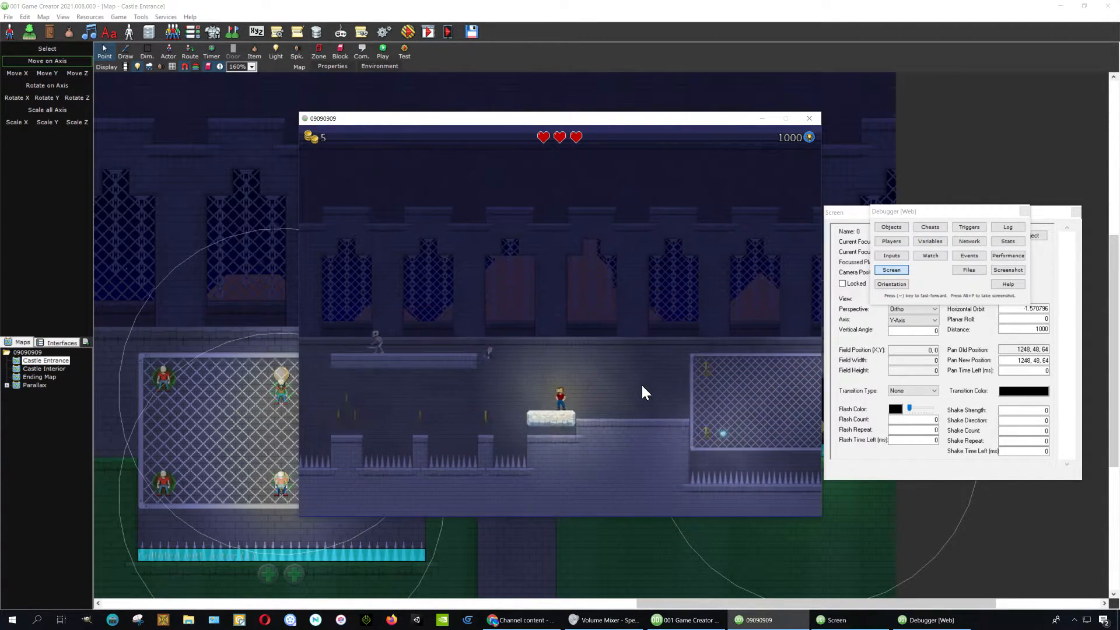
key("Left")
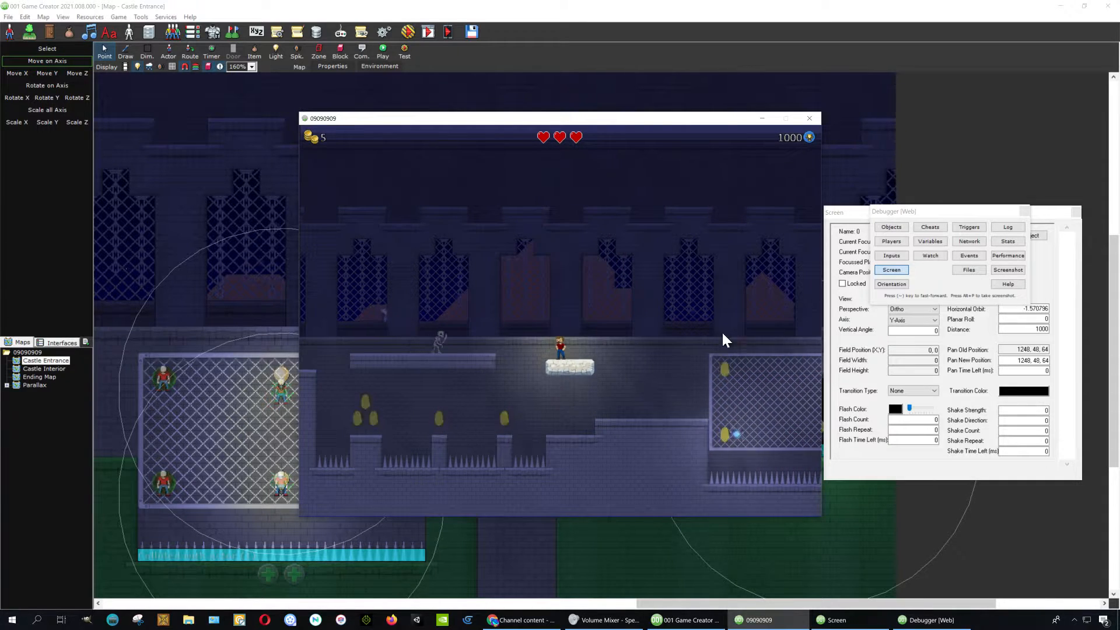
left_click(809, 118)
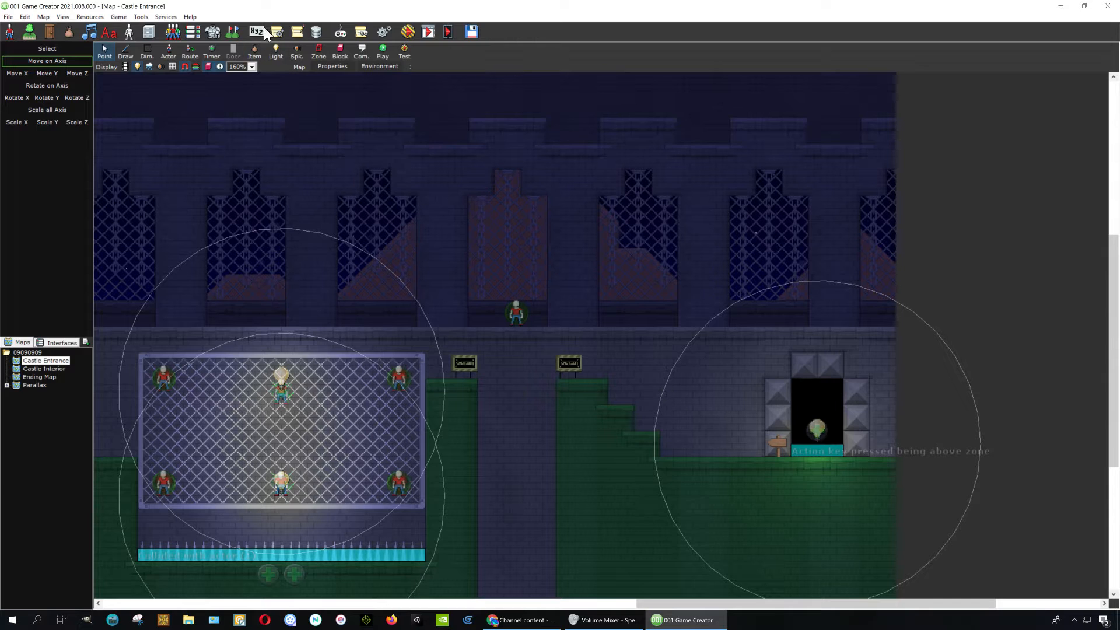
- Reopen the Introduction script, pull the Play Music event aside from Change Active Interface, and save the system triggers
left_click(278, 32)
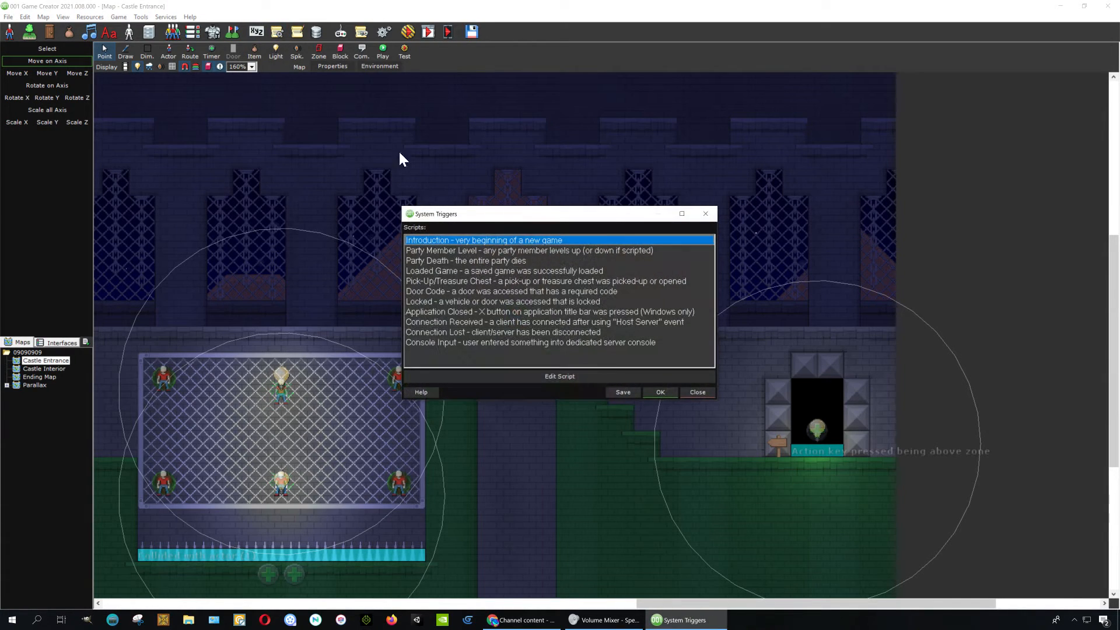
double_click(570, 242)
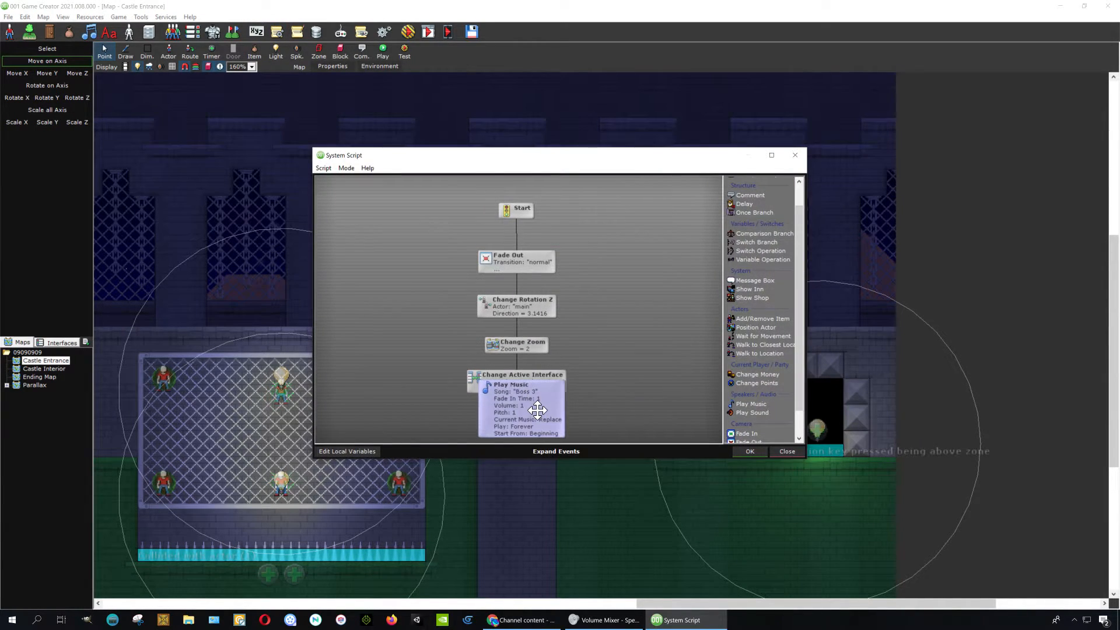
mouse_move(542, 415)
left_click_drag(542, 415, 607, 410)
left_click(749, 452)
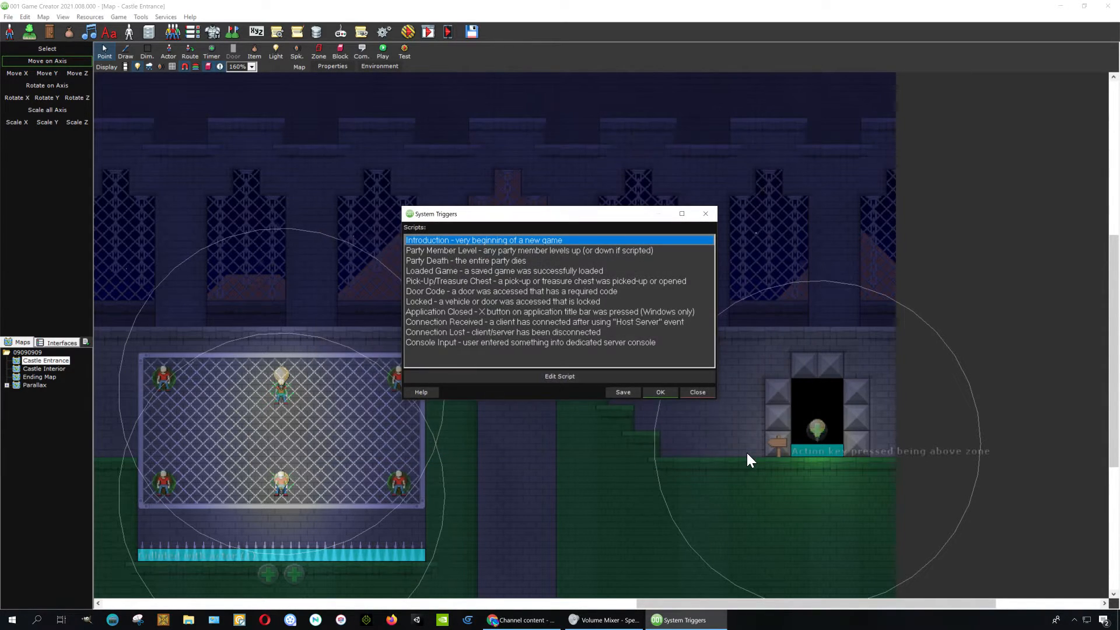
left_click(629, 393)
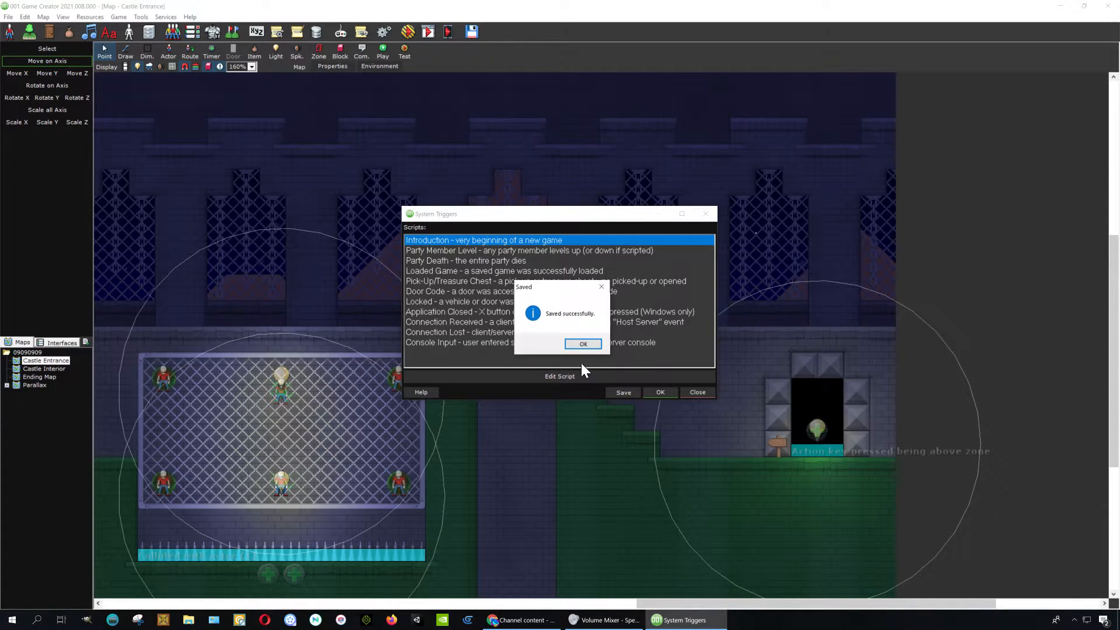
left_click(582, 344)
left_click(659, 392)
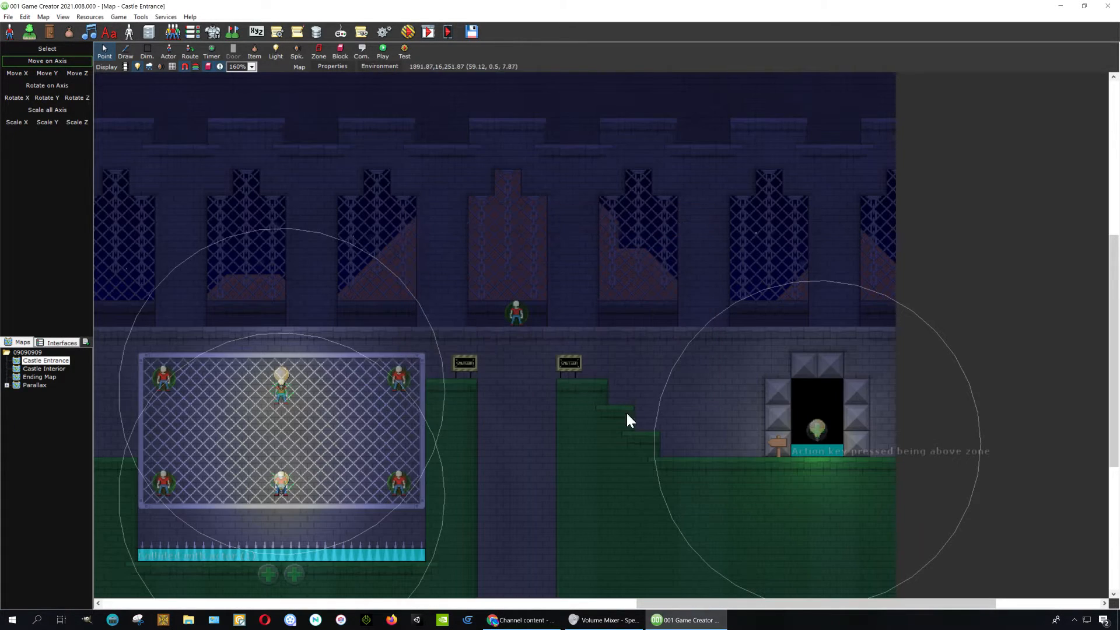
- Place a new zone just left of the Castle Entrance doorway and open its script for Collided with actor (Player)
middle_click_drag(696, 408, 614, 389)
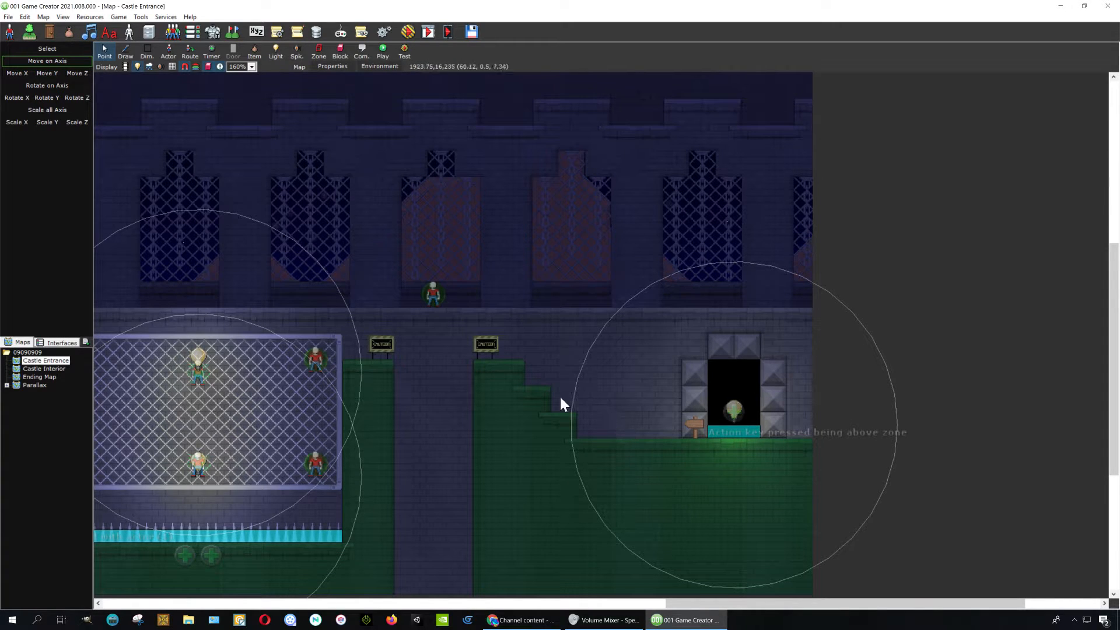
left_click(318, 52)
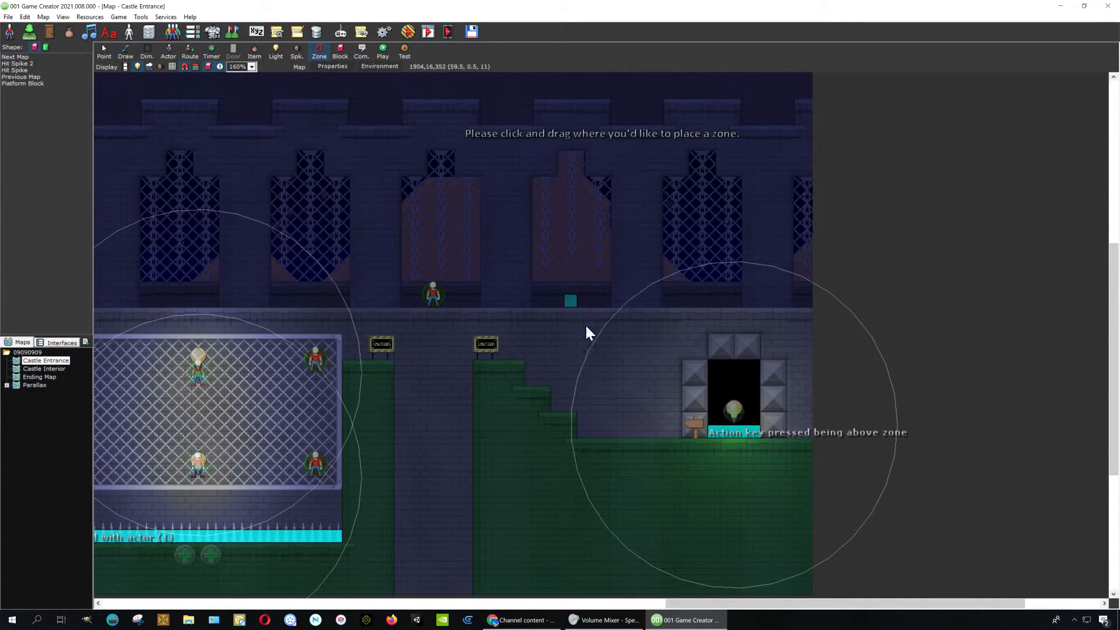
left_click(647, 408)
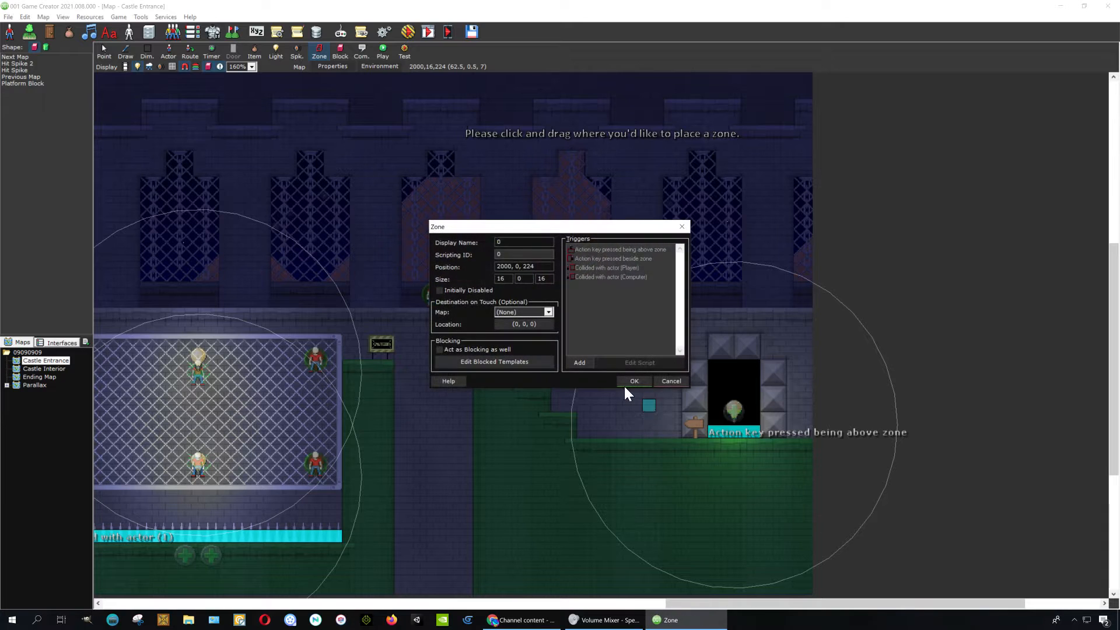
double_click(632, 268)
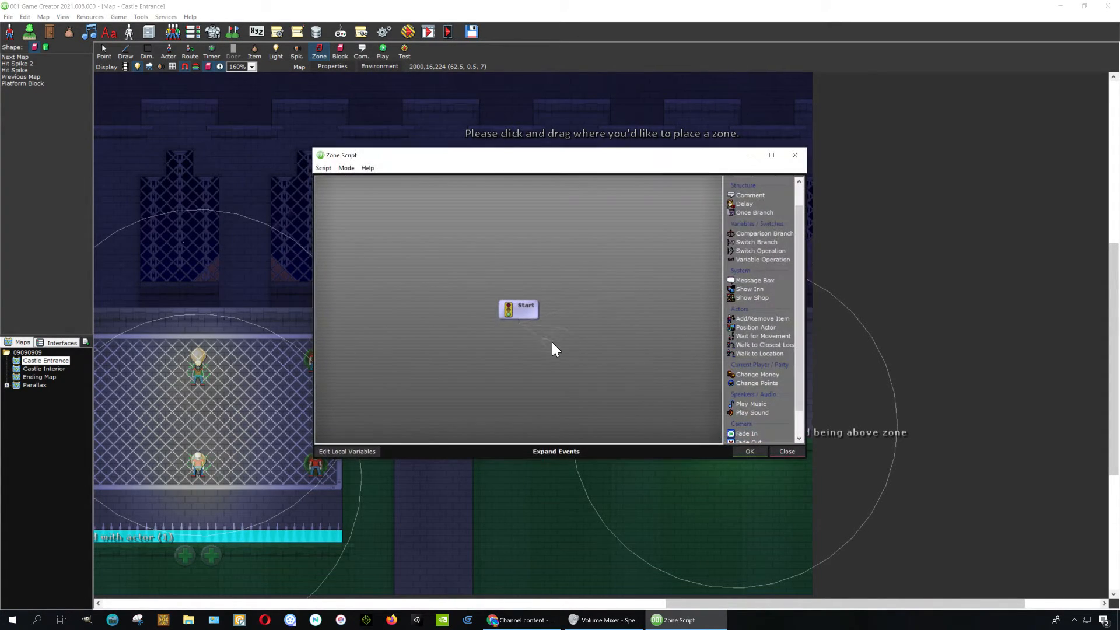
- Connect a Play Music event from the Speakers / Audio category to the Start node, with Church 2 as its song
left_click_drag(538, 354, 538, 354)
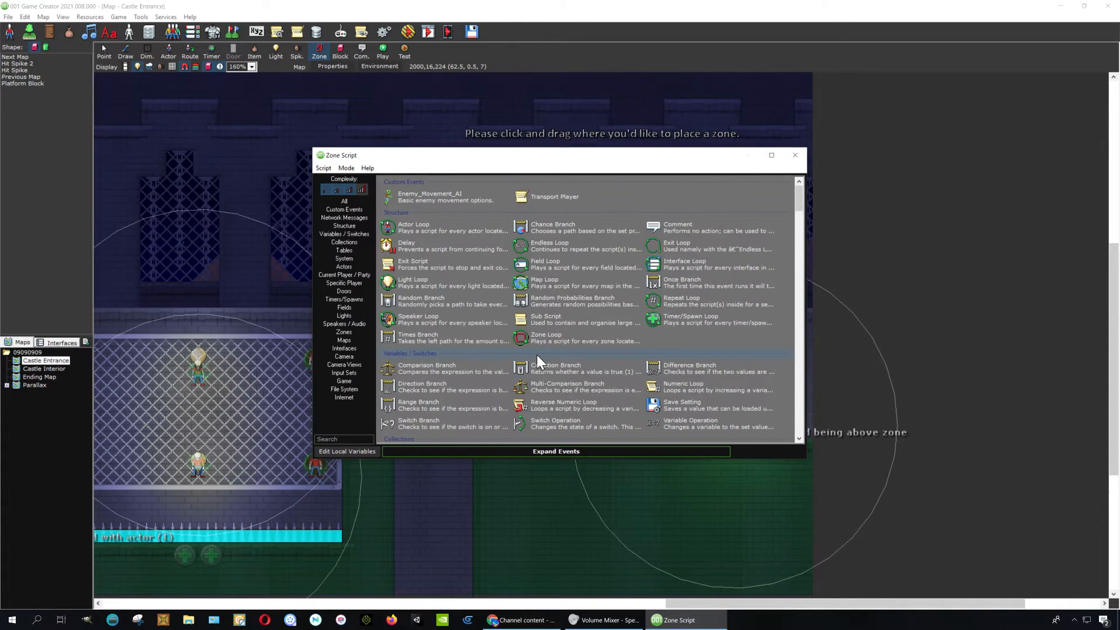
left_click(360, 325)
double_click(433, 238)
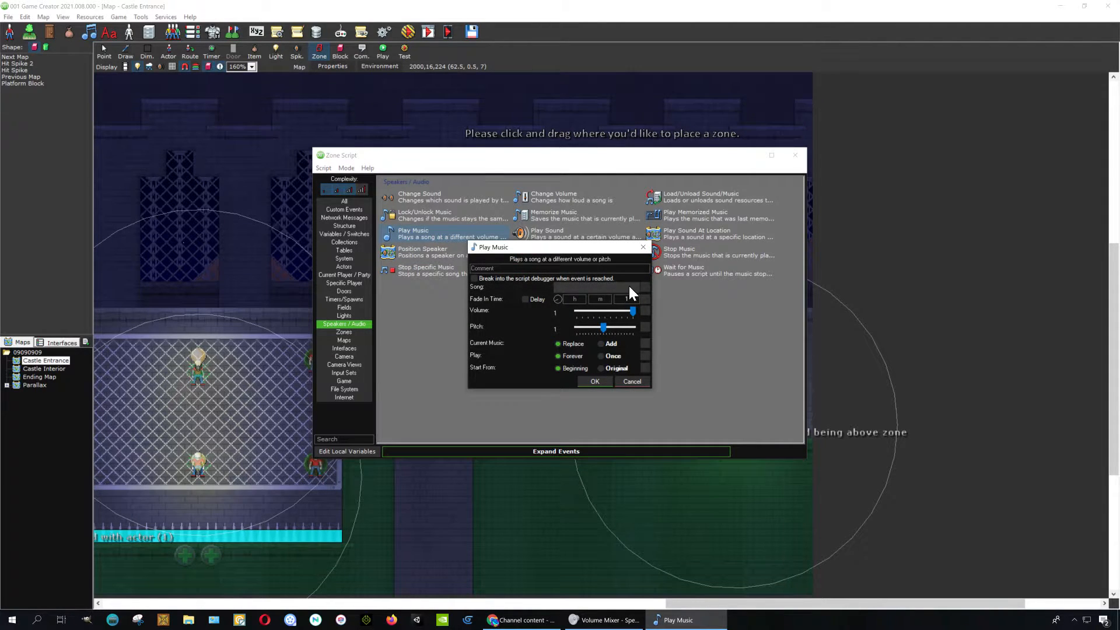
left_click(628, 286)
left_click(537, 300)
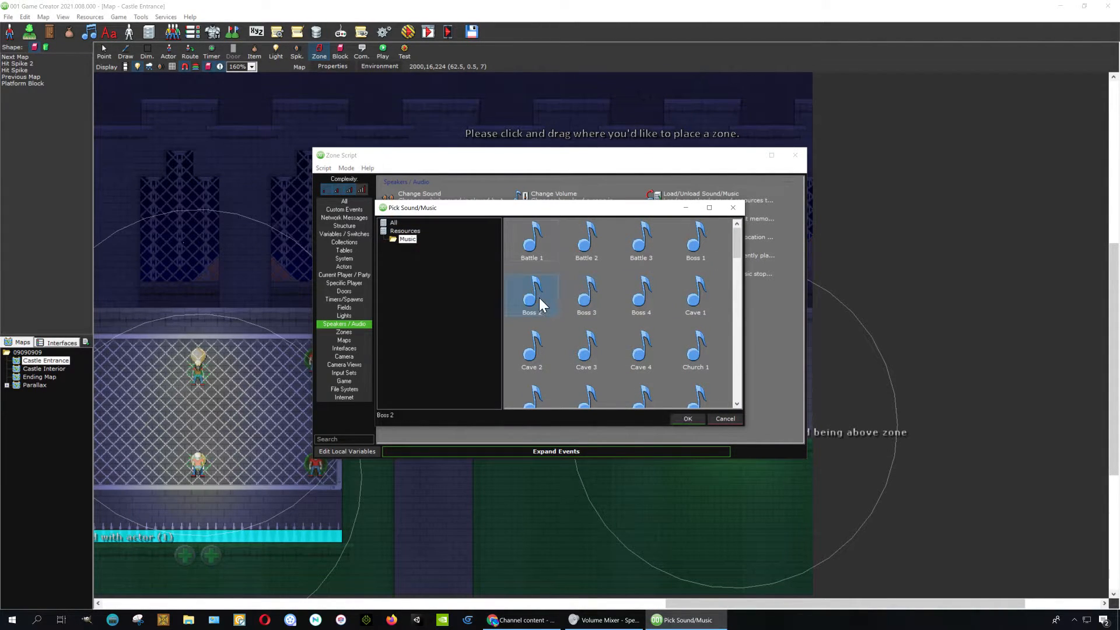
left_click(542, 353)
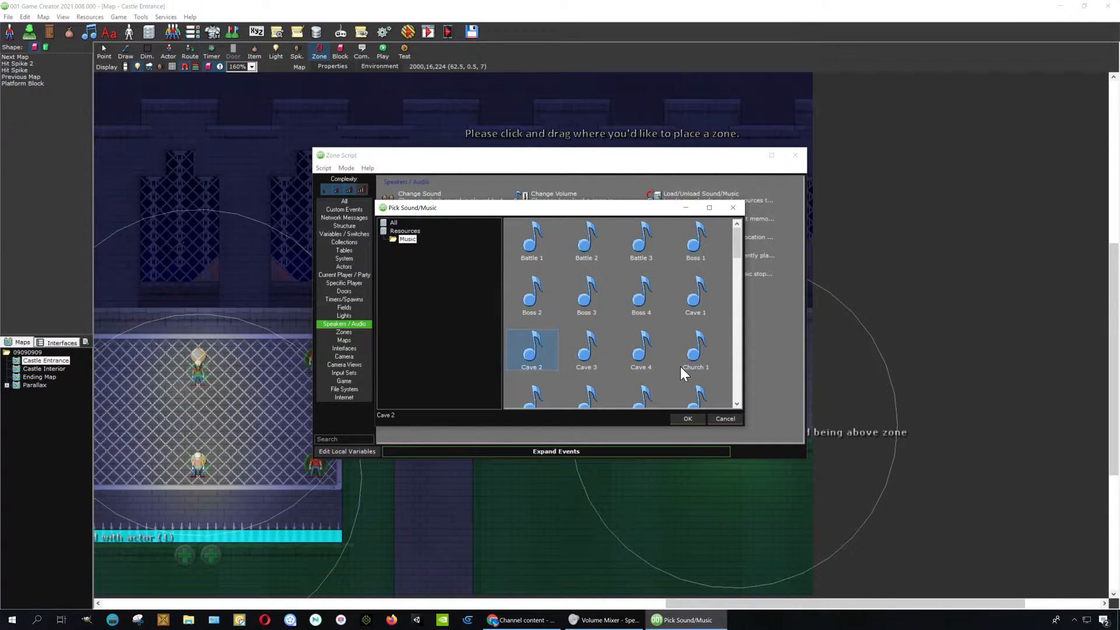
scroll(689, 360, "down", 1)
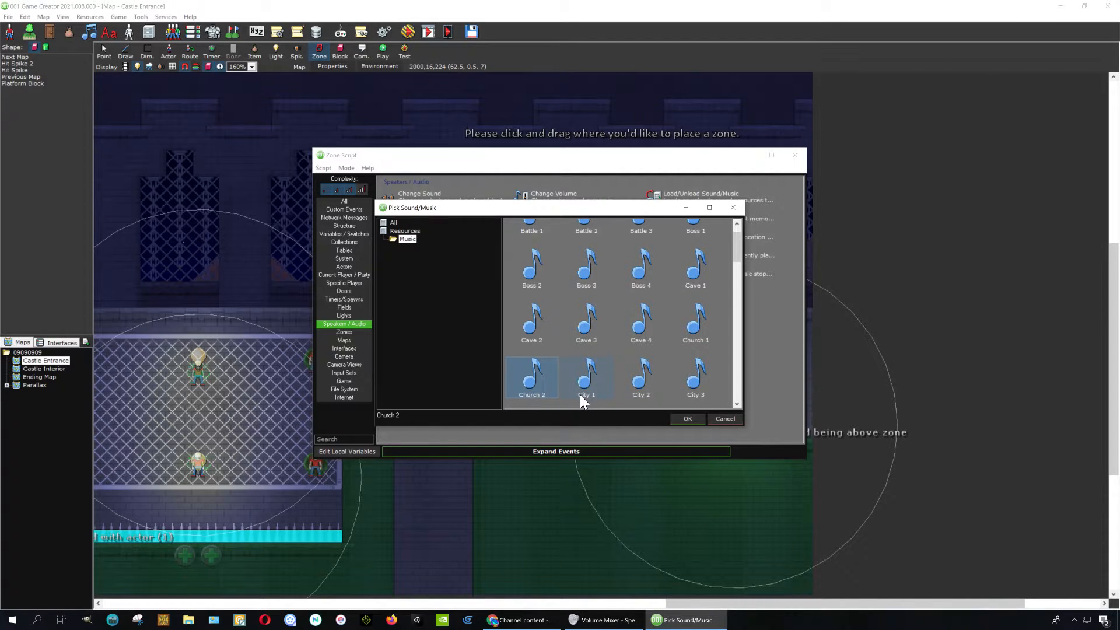
left_click(690, 418)
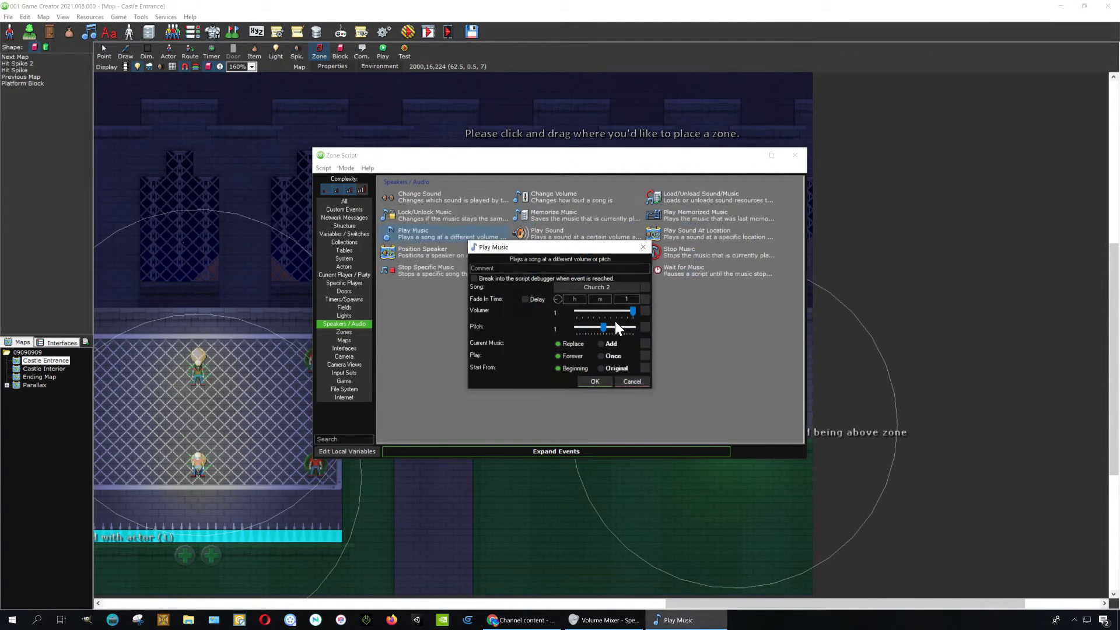
- Lower the volume of the Play Music event, then save the zone script and the zone
left_click_drag(633, 311, 591, 313)
left_click(605, 384)
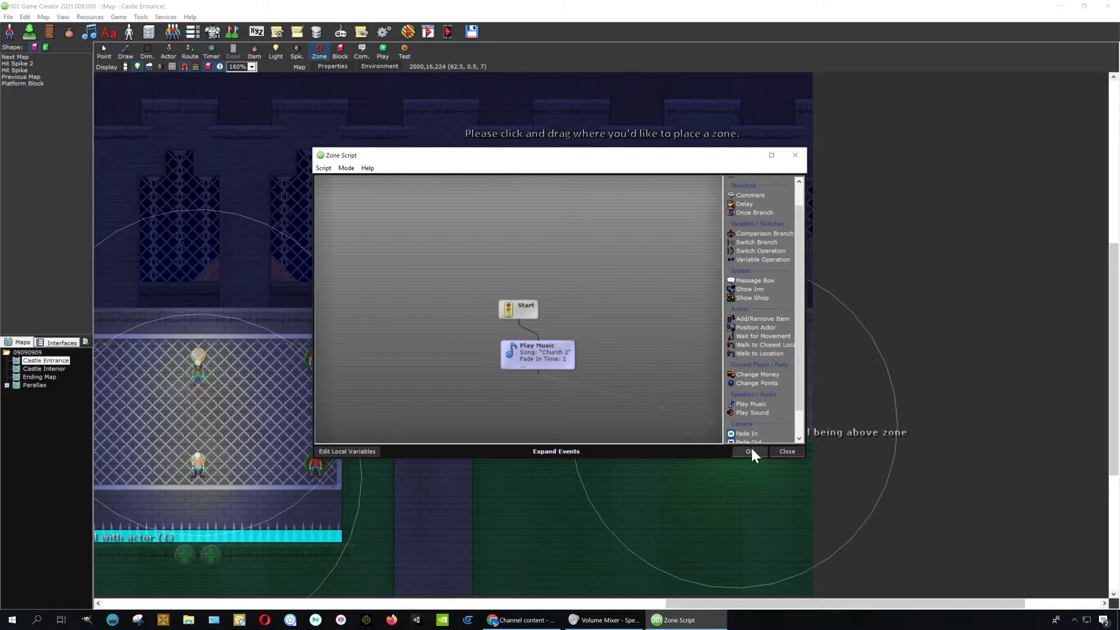
left_click(750, 451)
left_click(643, 382)
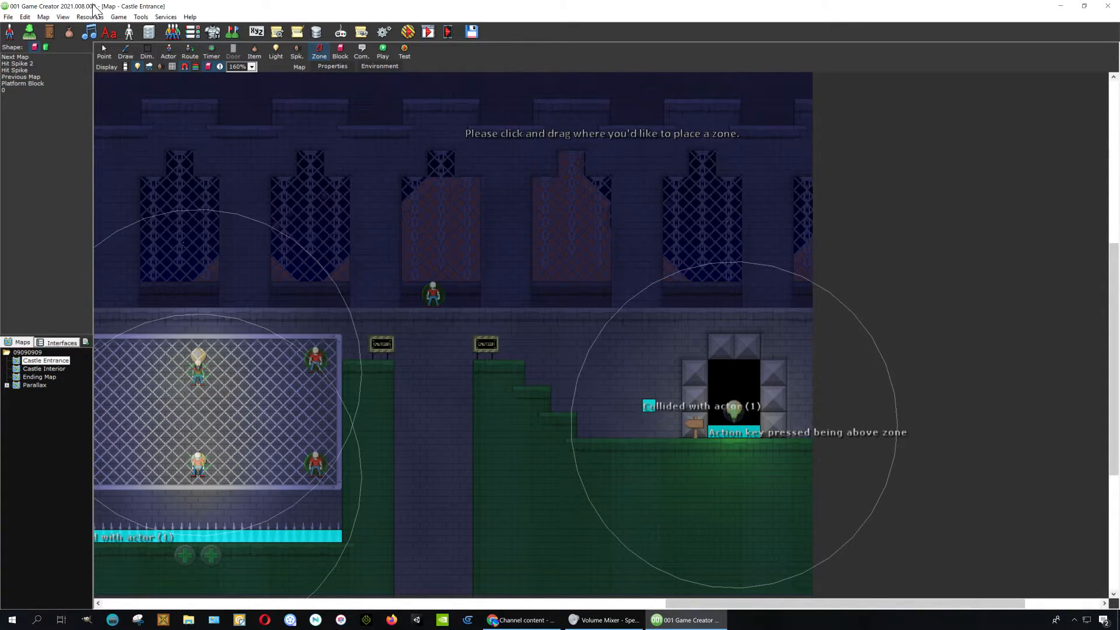
- Stretch the new zone into a wide column reaching from the ground by the doorway up to the wall's battlements
left_click(104, 51)
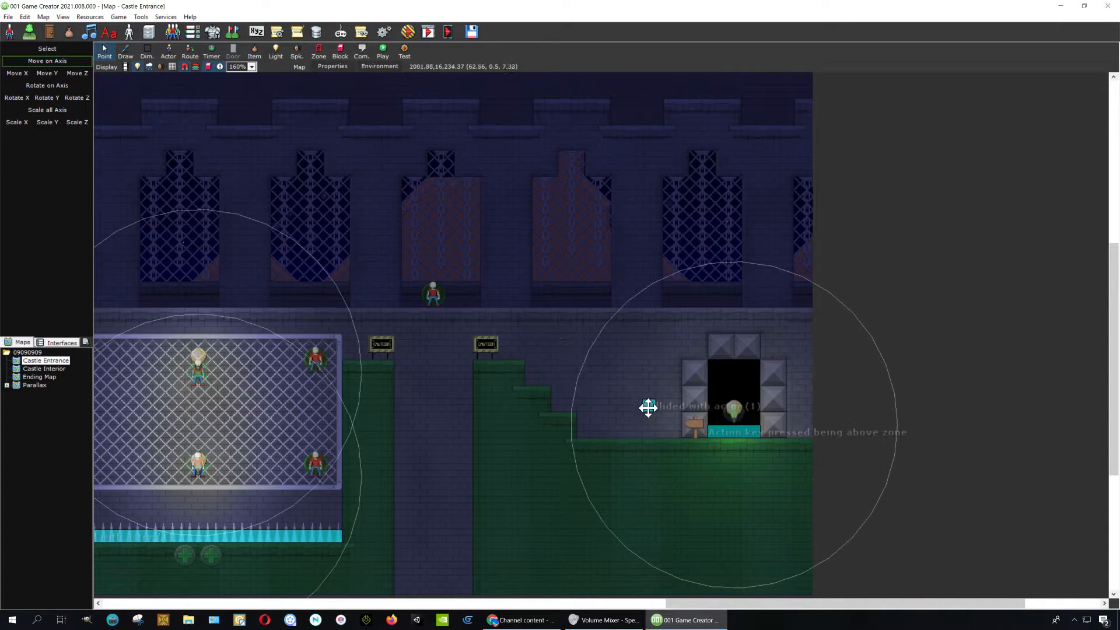
mouse_move(647, 404)
left_mouse_down()
mouse_move(646, 358)
mouse_move(645, 438)
left_mouse_up()
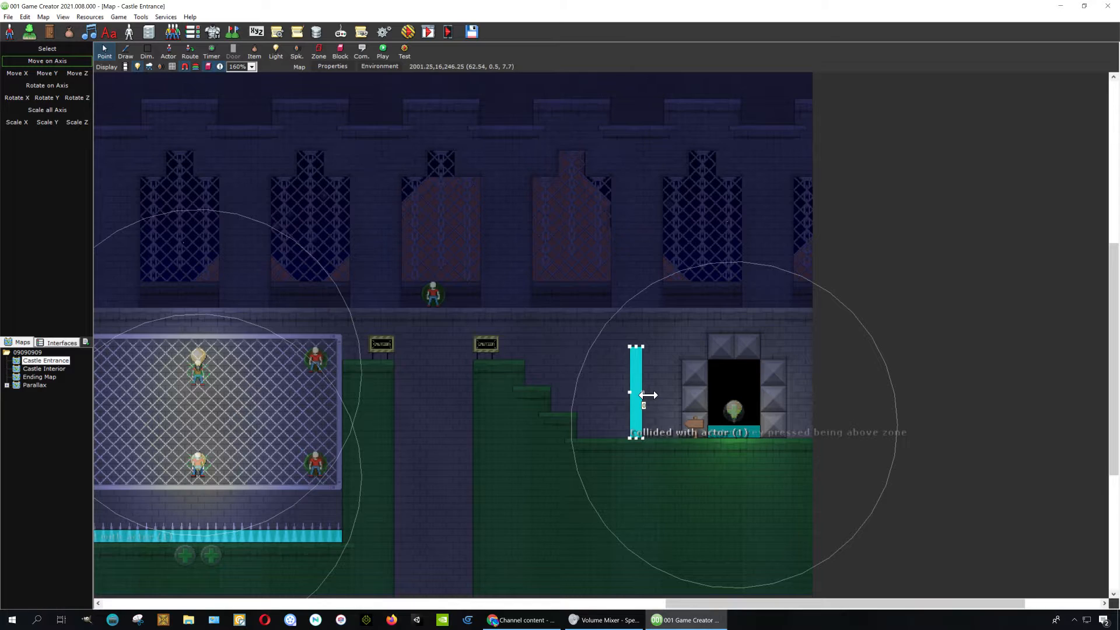
left_click_drag(648, 395, 680, 401)
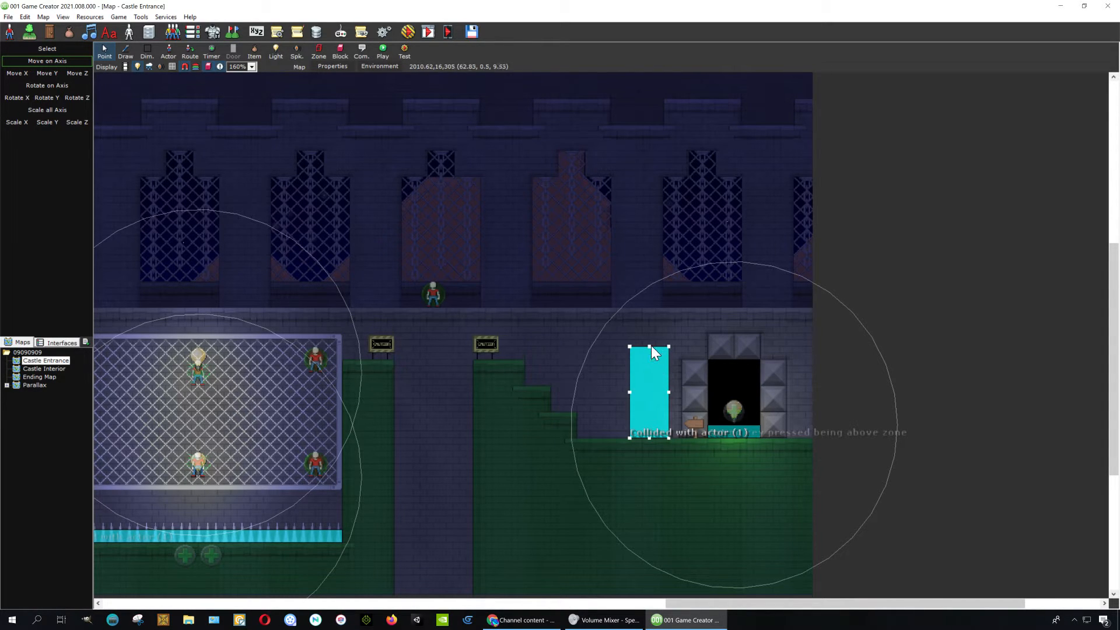
left_click_drag(650, 347, 650, 92)
left_click(940, 323)
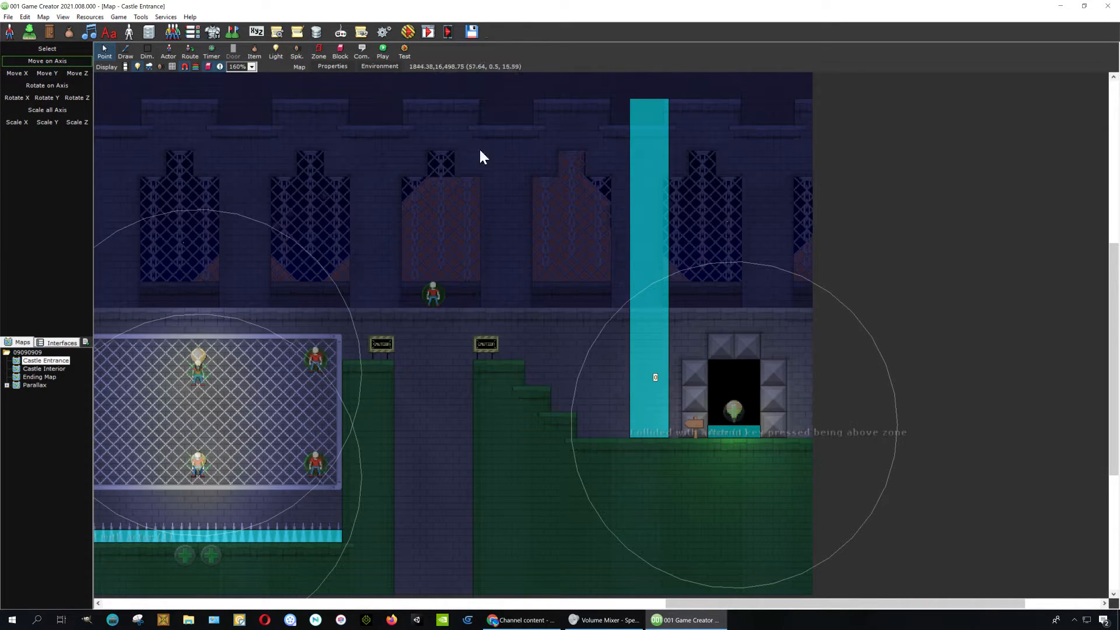
- Save the map, launch the test with the current testing options, and start a new game
left_click(408, 32)
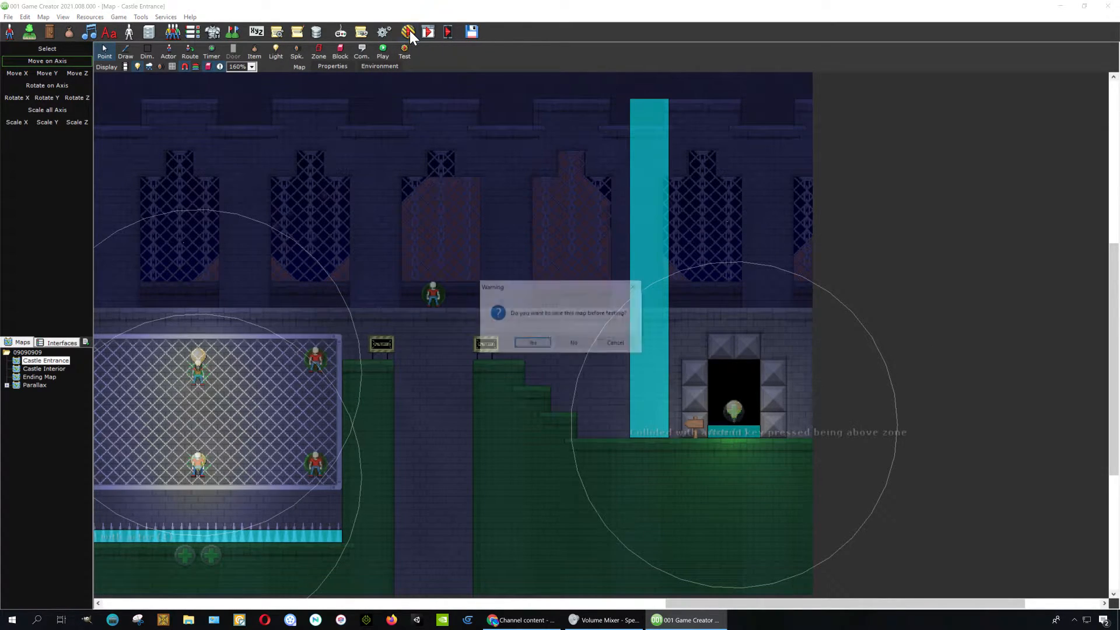
left_click(533, 343)
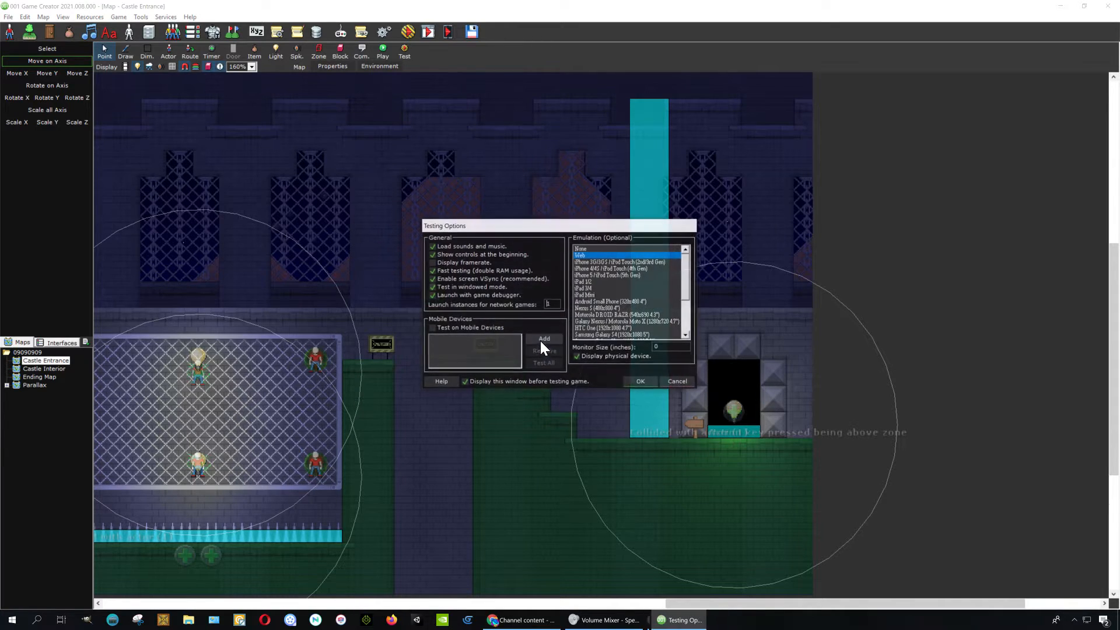
left_click(641, 382)
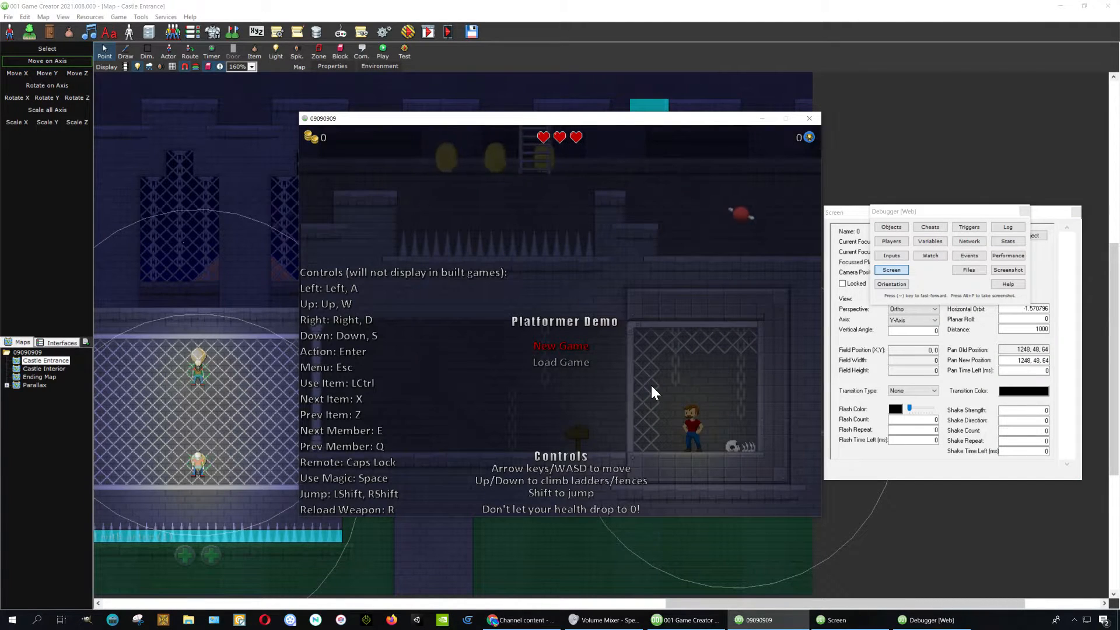
key("Return")
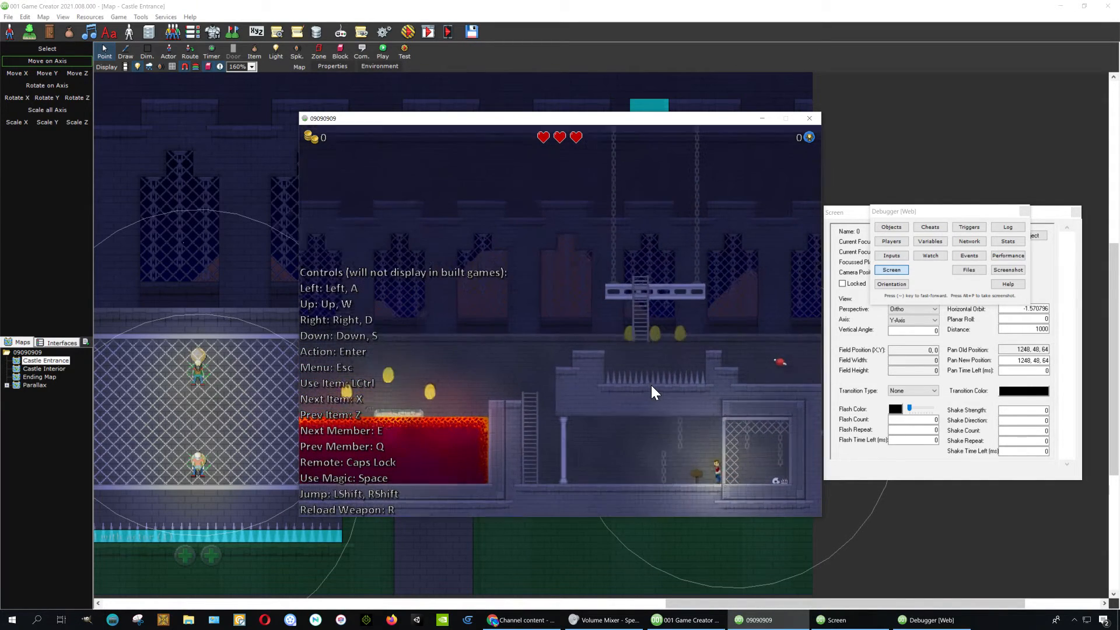
- Lead the player left out of the start room, up the ladder and onto the wall beside the lava pit
key("Left")
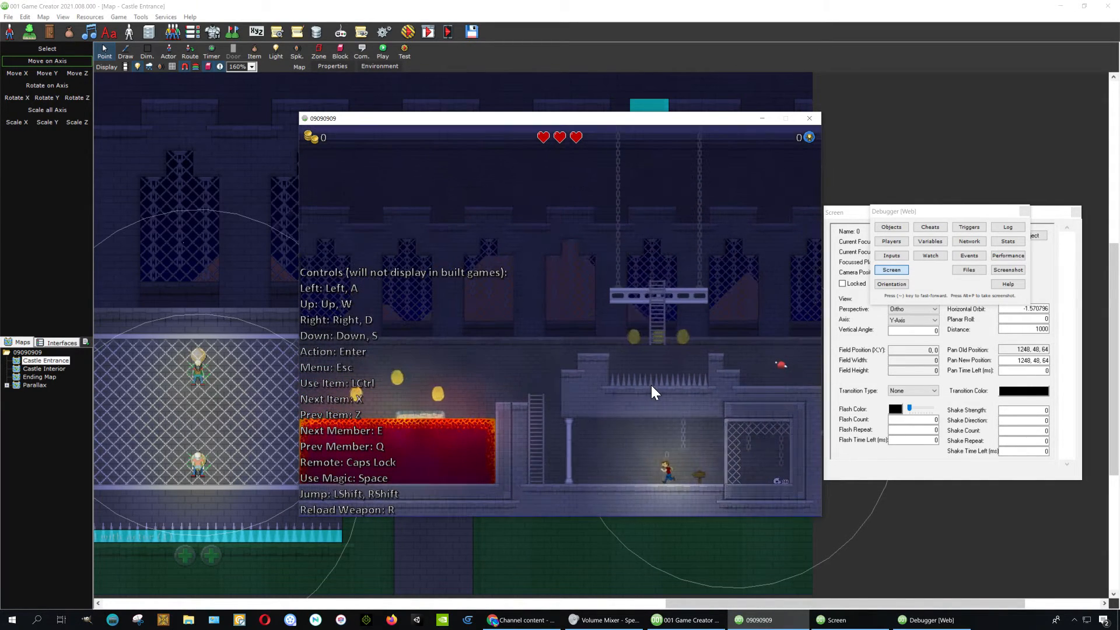
key("Up")
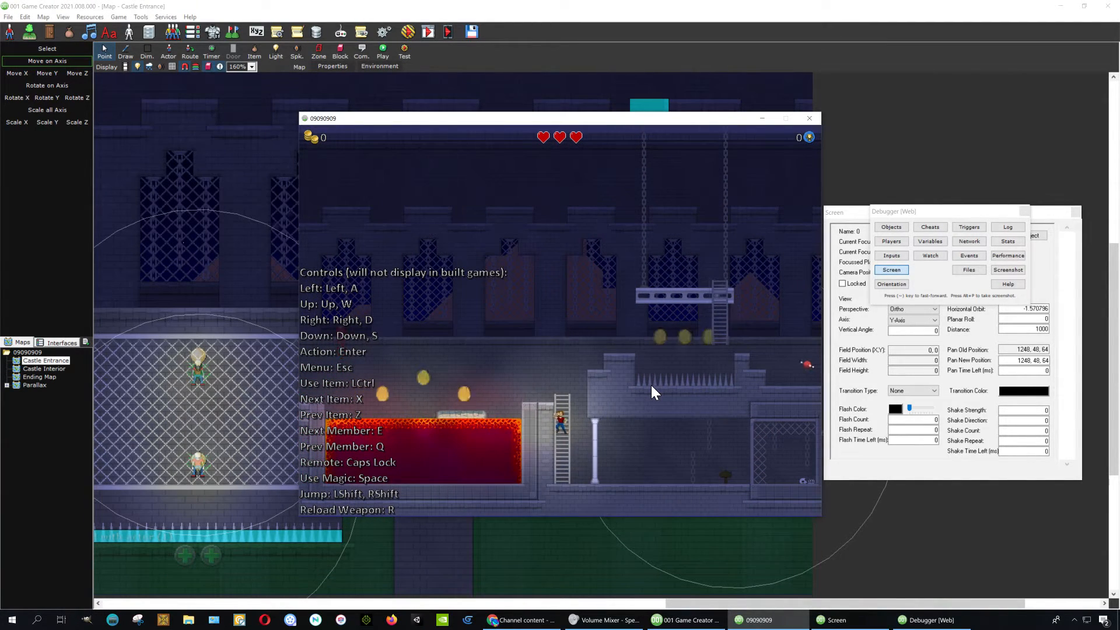
key("Up")
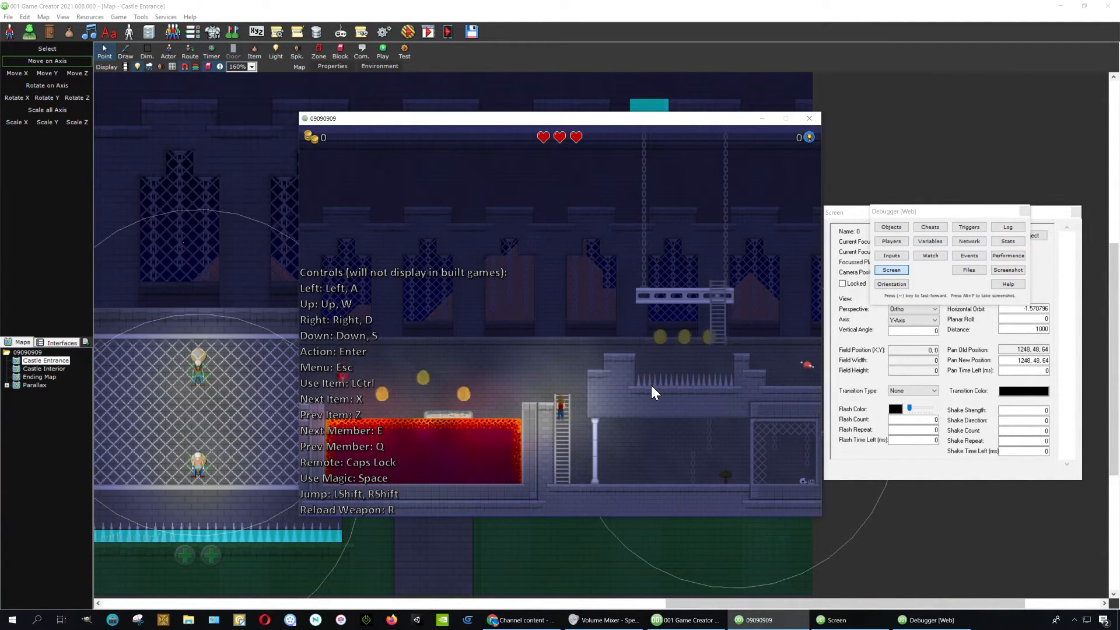
key("Left")
key("shift")
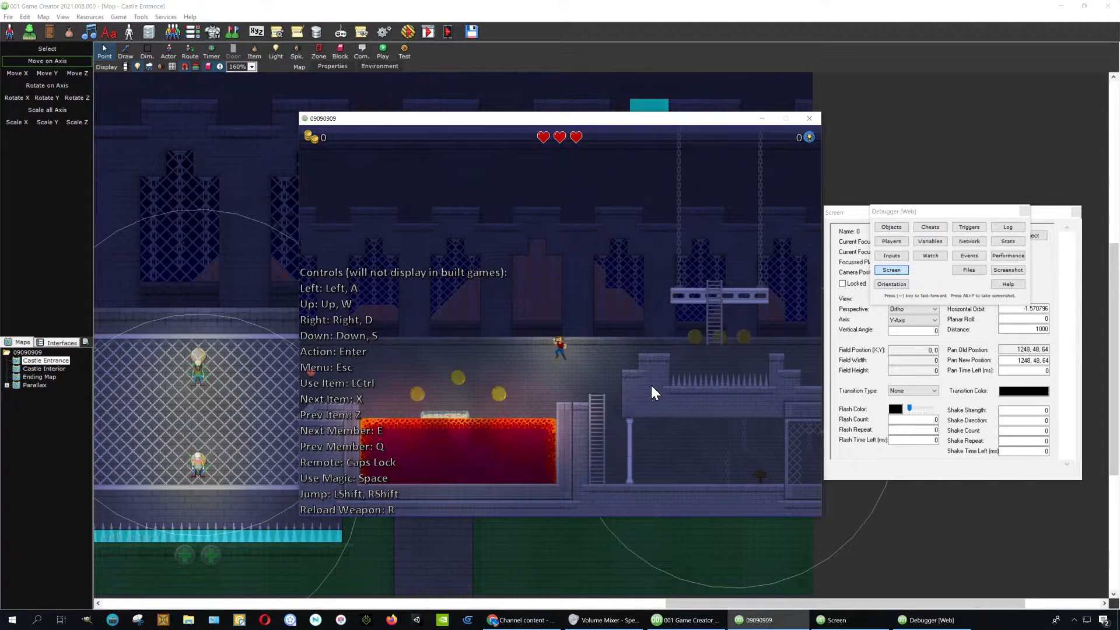
key("Right")
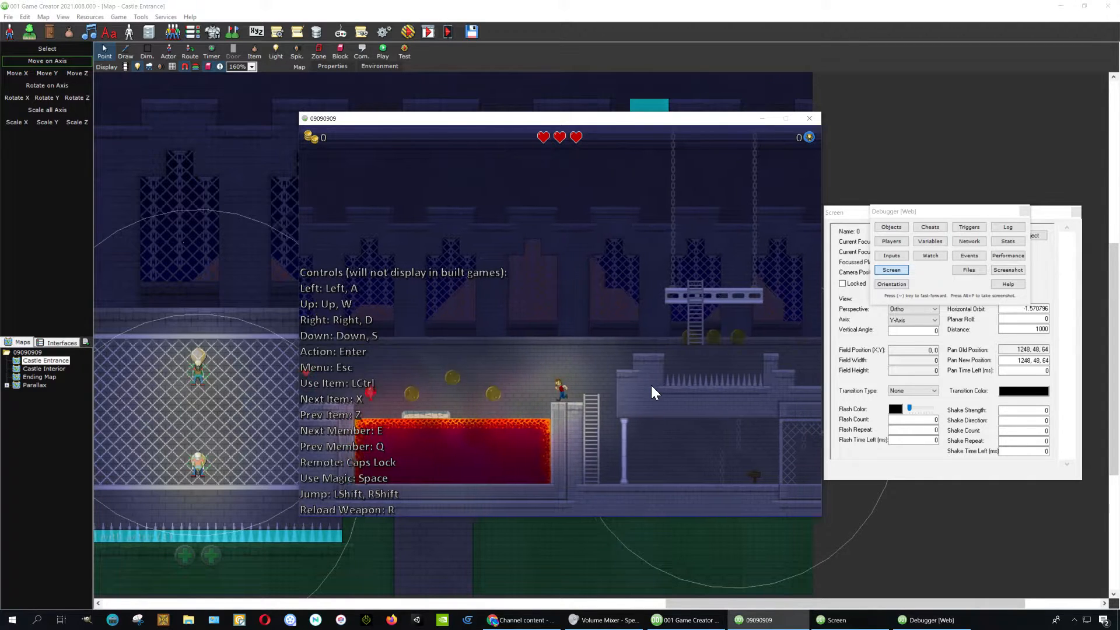
key("Left")
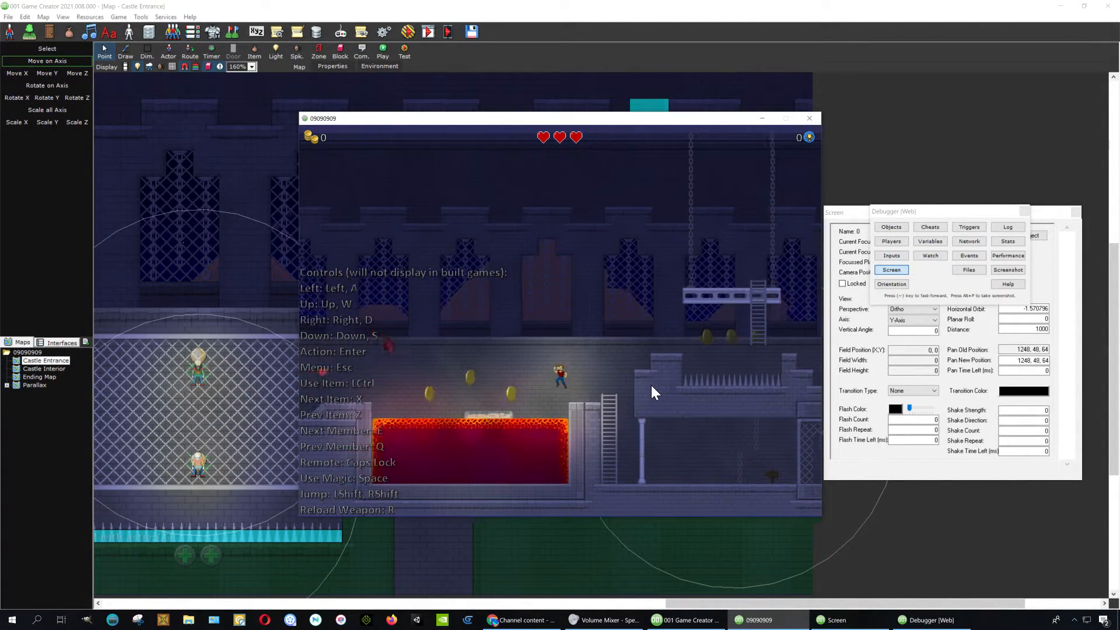
- Jump the player across the lava using the floating platform and go through the dark doorway beyond it
key("Left")
key("shift")
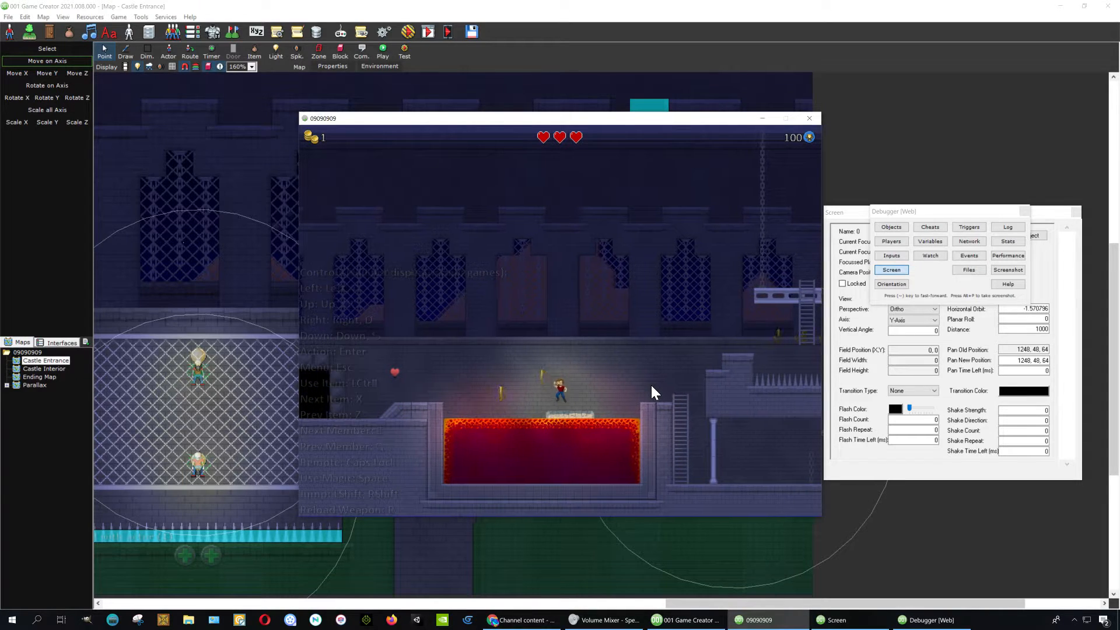
key("Left")
key("shift")
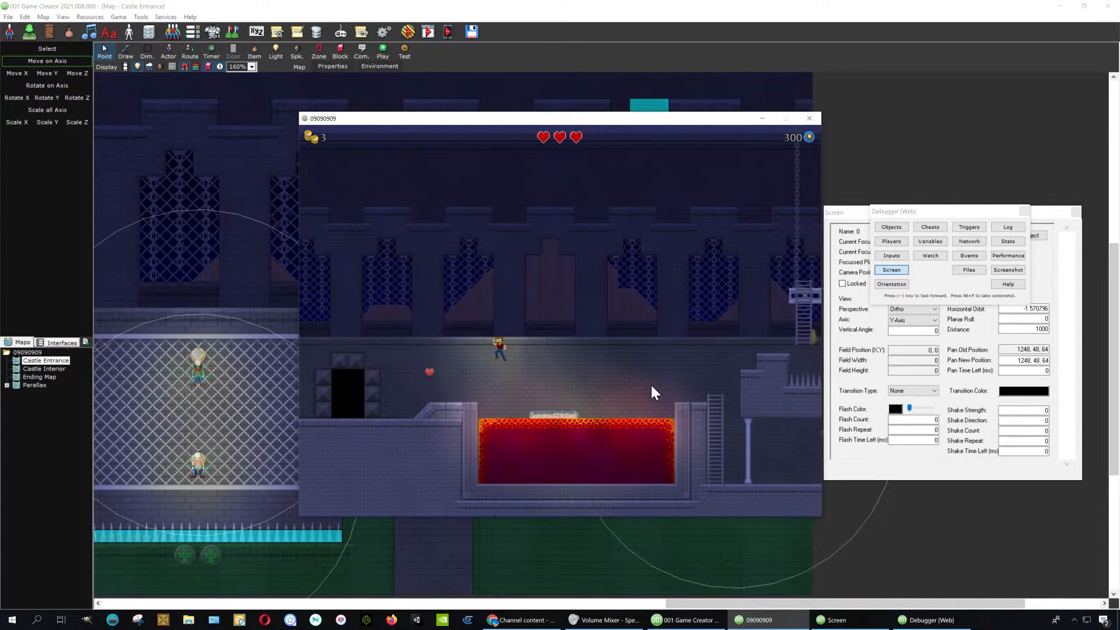
key("Left")
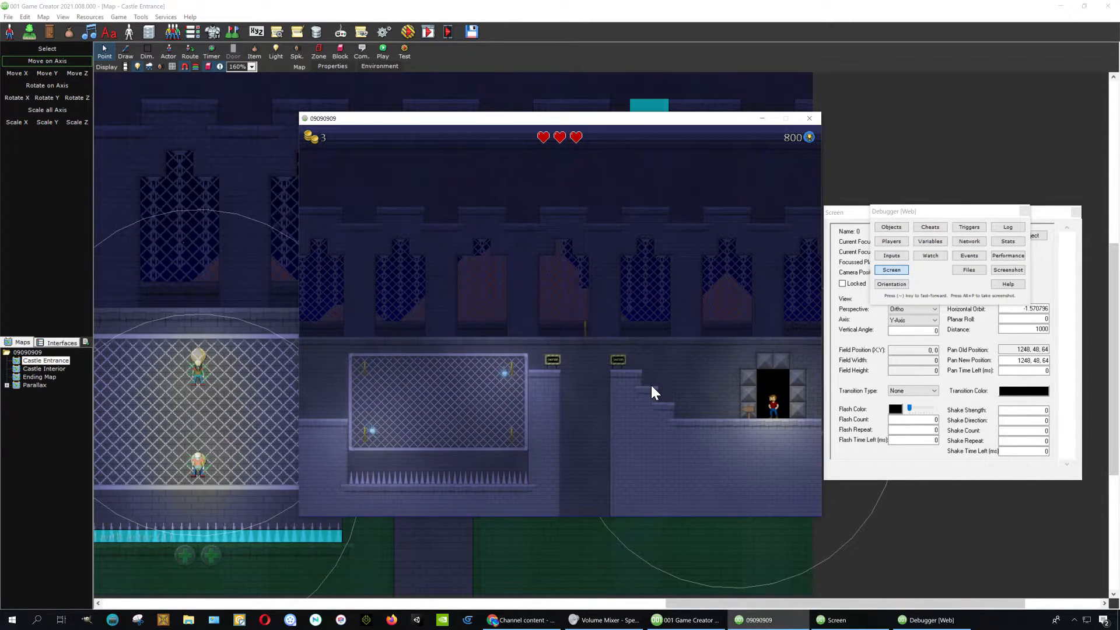
- Move the player left through the new music zone, up the steps, and jump the gap between the caution signs
key("Left")
key("Left")
key("space")
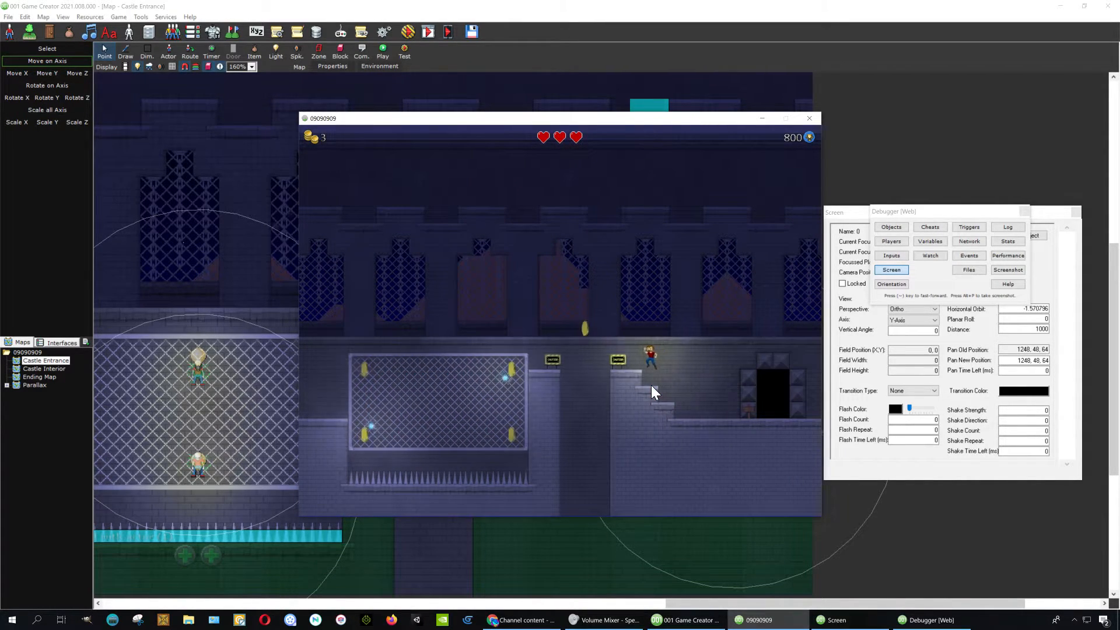
key("space")
key("Left")
key("Left")
key("space")
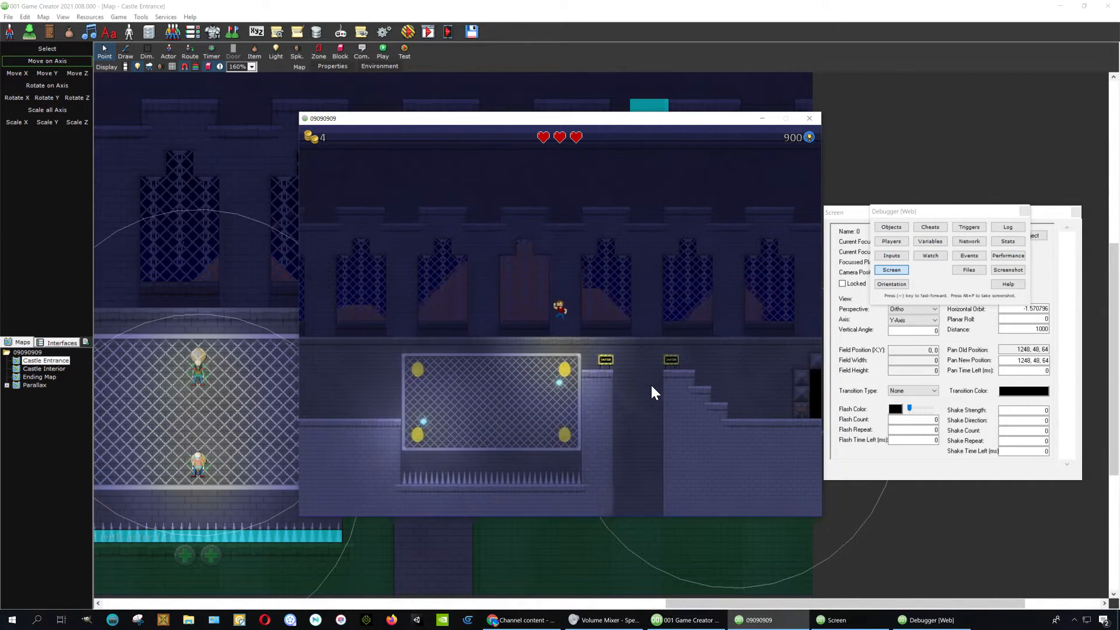
- Bring the player past the grate onto the floating platform and jump up to the ledge where the skeleton stands
key("Left")
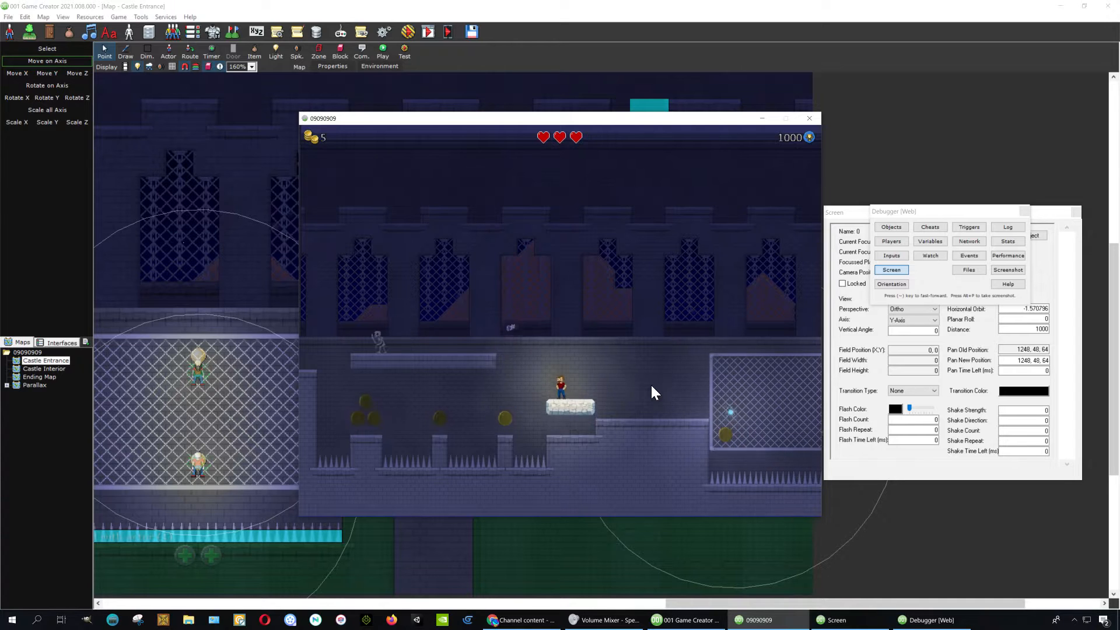
key("Left")
key("space")
key("Left")
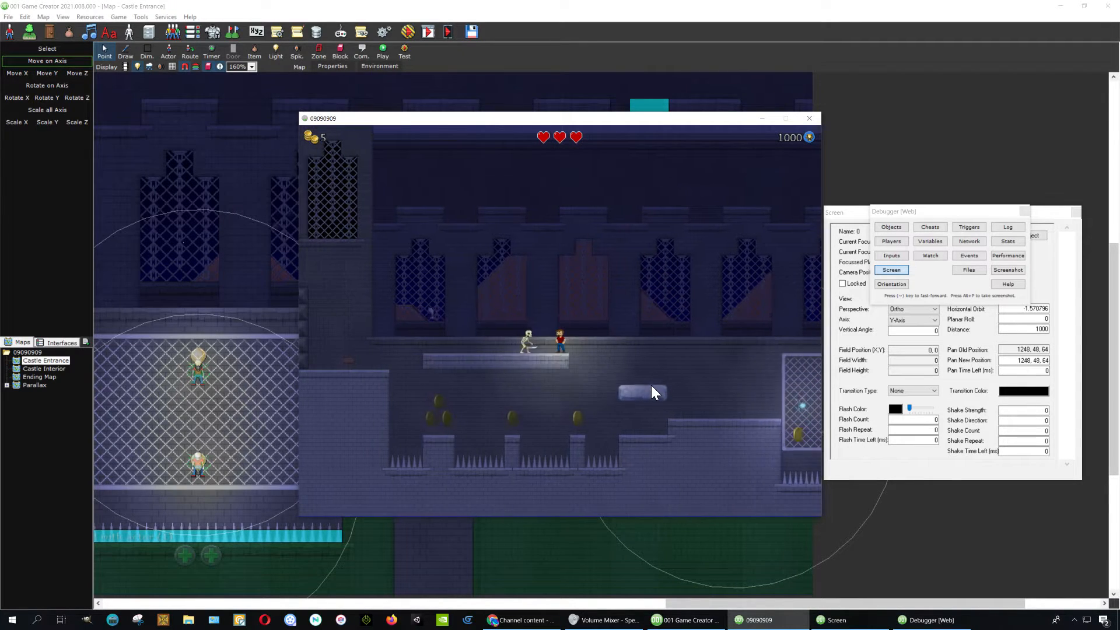
- Take the player past the skeleton and across to the wooden sign beside the large chained doorway
key("Left")
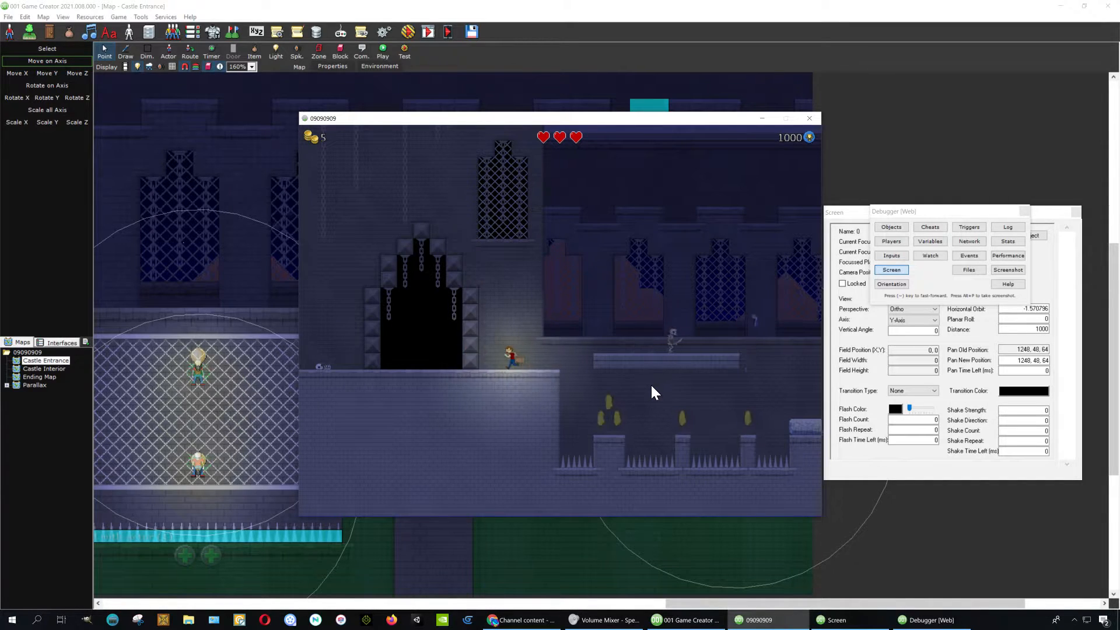
key("Right")
key("Left")
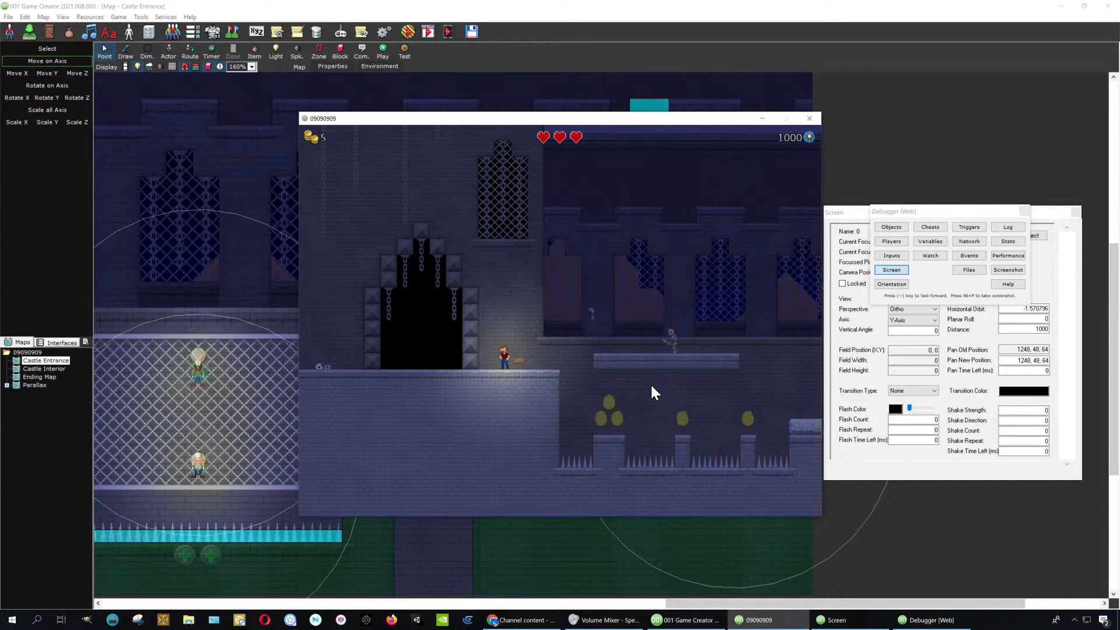
- End the test play and open the Castle Interior map
left_click(810, 119)
middle_click_drag(849, 351, 933, 327)
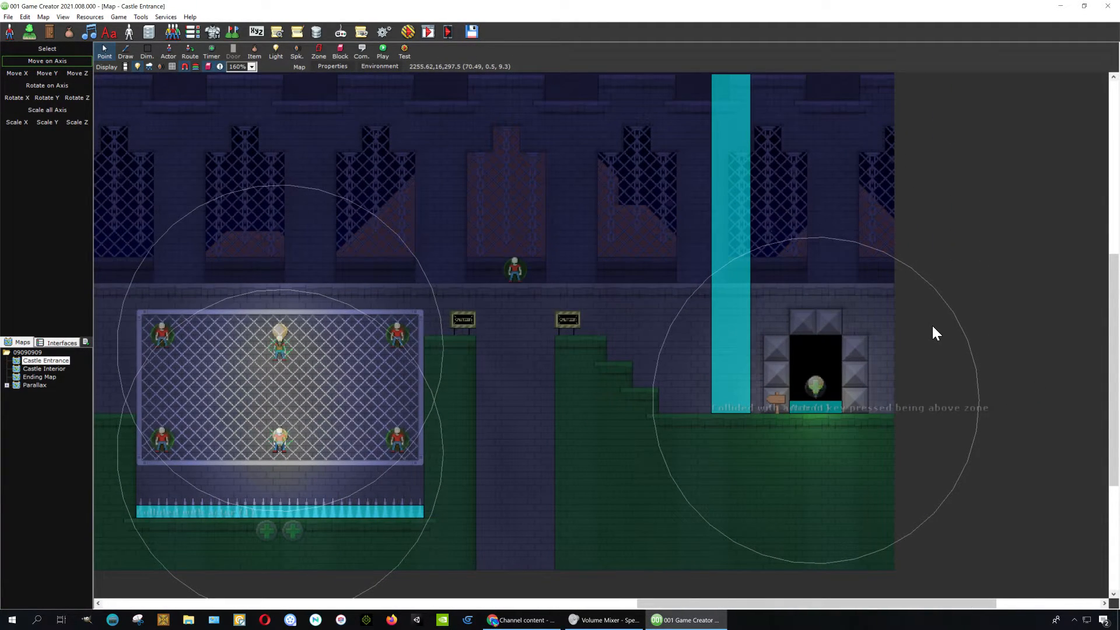
left_click(48, 368)
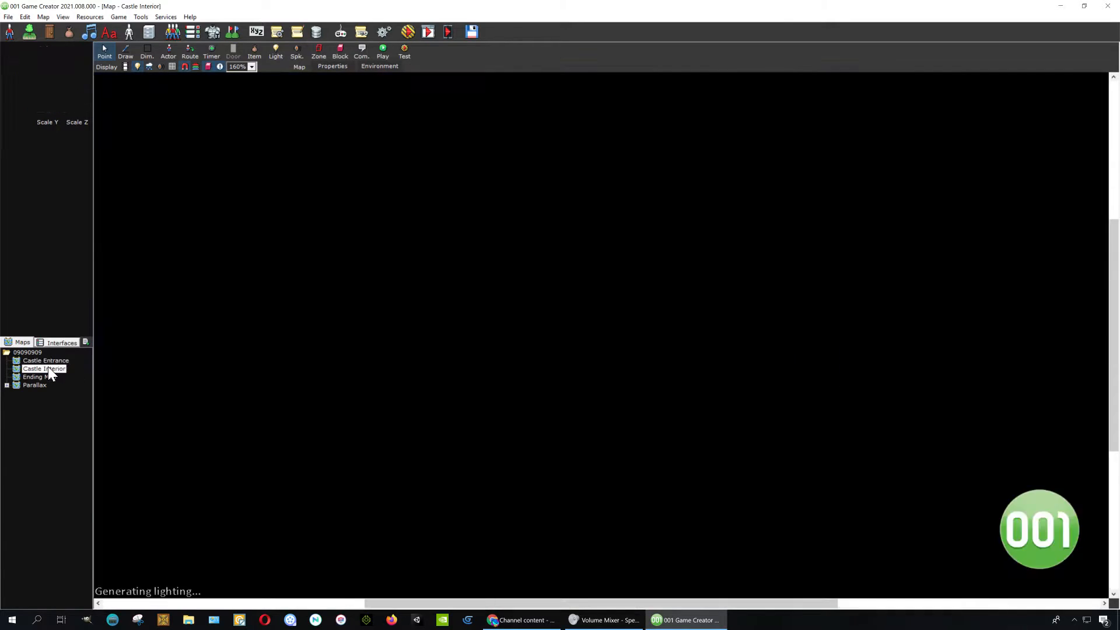
middle_click_drag(963, 527, 740, 424)
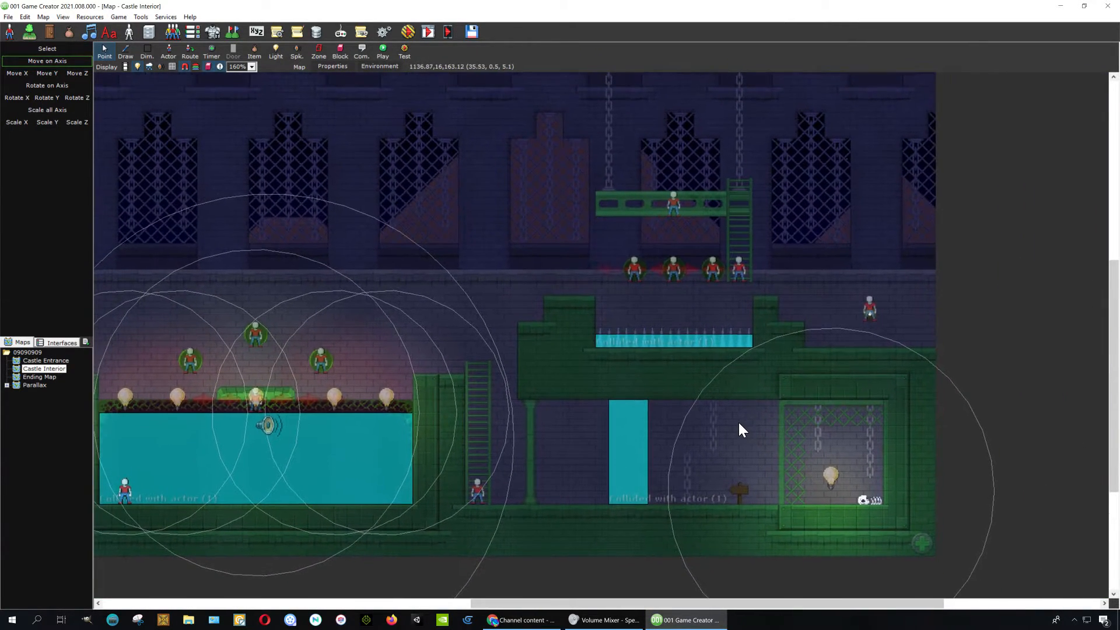
- Open the sprite resources and look through the Moving Platforms, Interfaces, Objects and Body folders
left_click(92, 17)
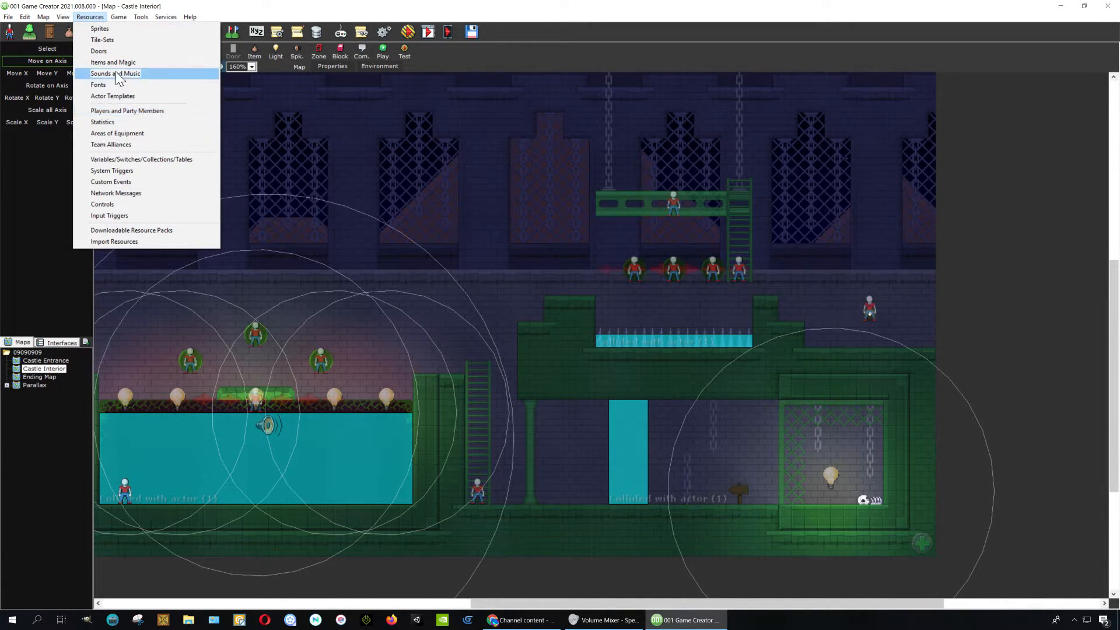
left_click(111, 28)
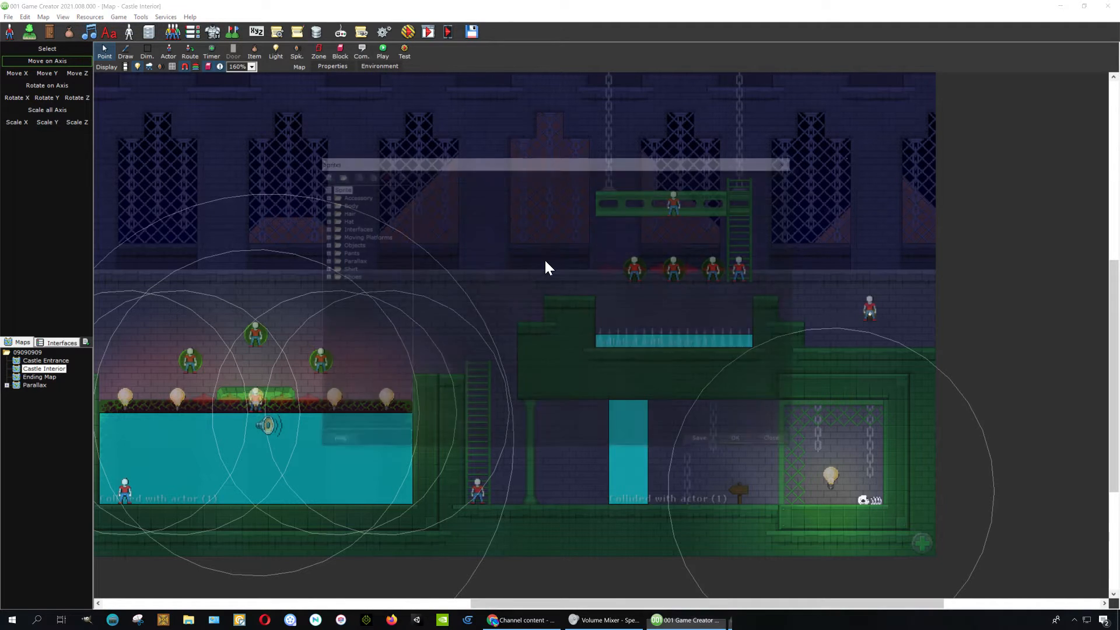
left_click_drag(510, 164, 666, 187)
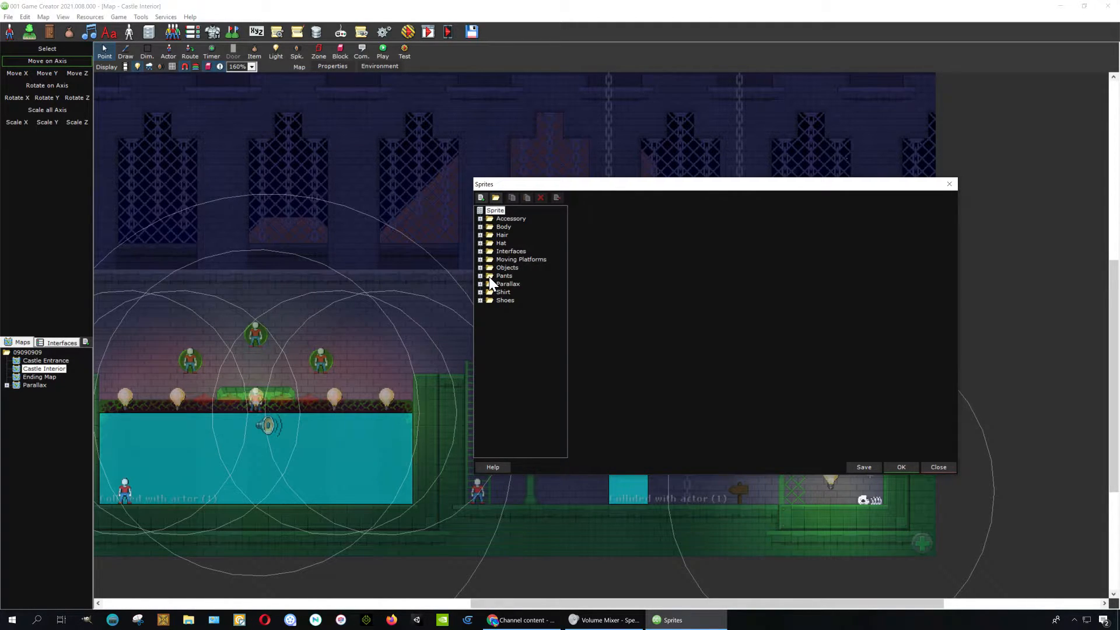
left_click(480, 259)
left_click(480, 259)
left_click(480, 251)
left_click(480, 252)
left_click(481, 267)
left_click(481, 267)
left_click(480, 227)
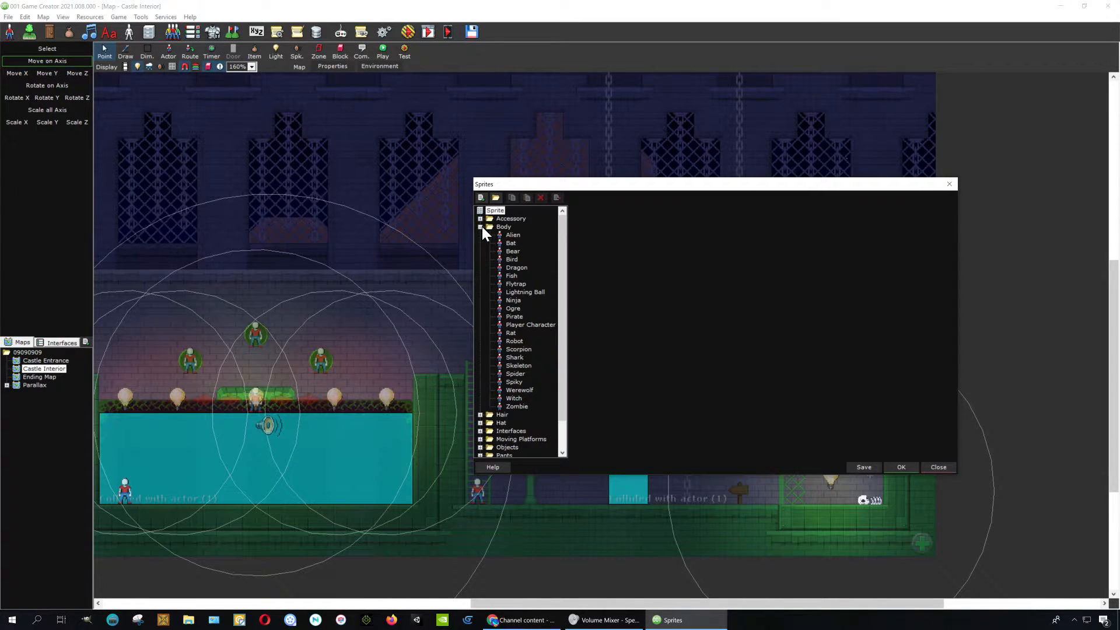
- Examine the Alien, Bear, Dragon and Flytrap body sprites with their animations, and close the sprite resources
left_click(512, 235)
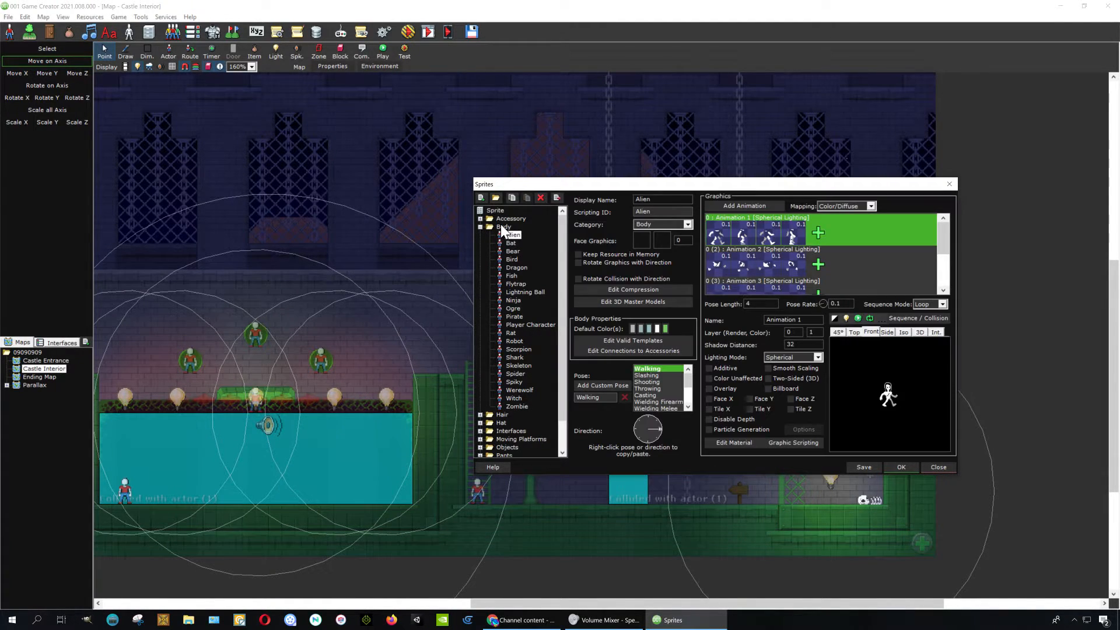
left_click_drag(620, 185, 489, 185)
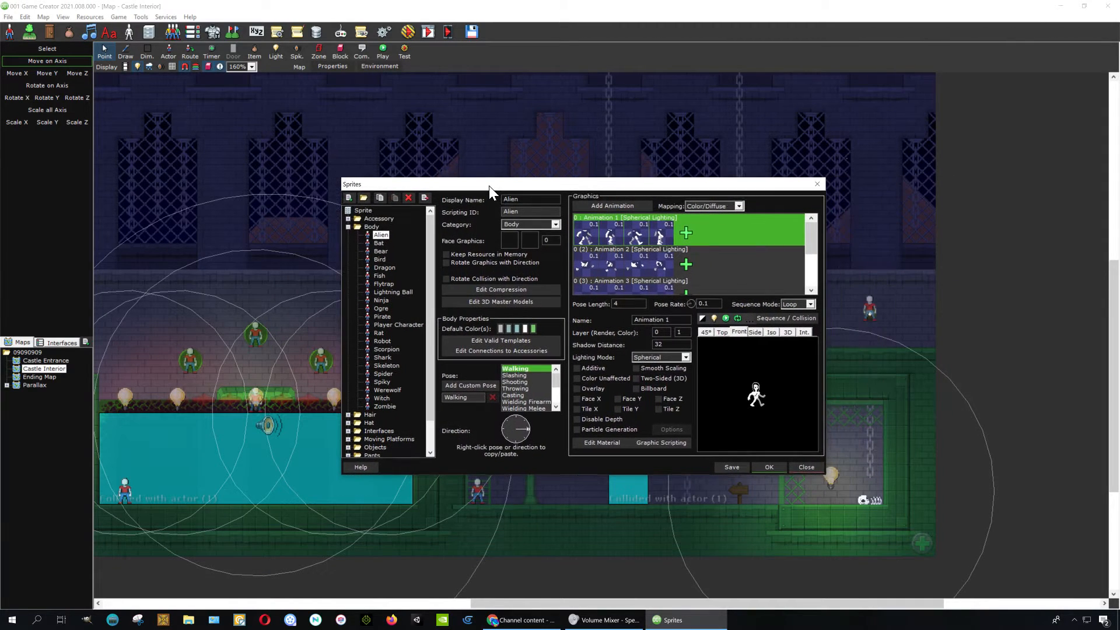
left_click(381, 251)
left_click(379, 268)
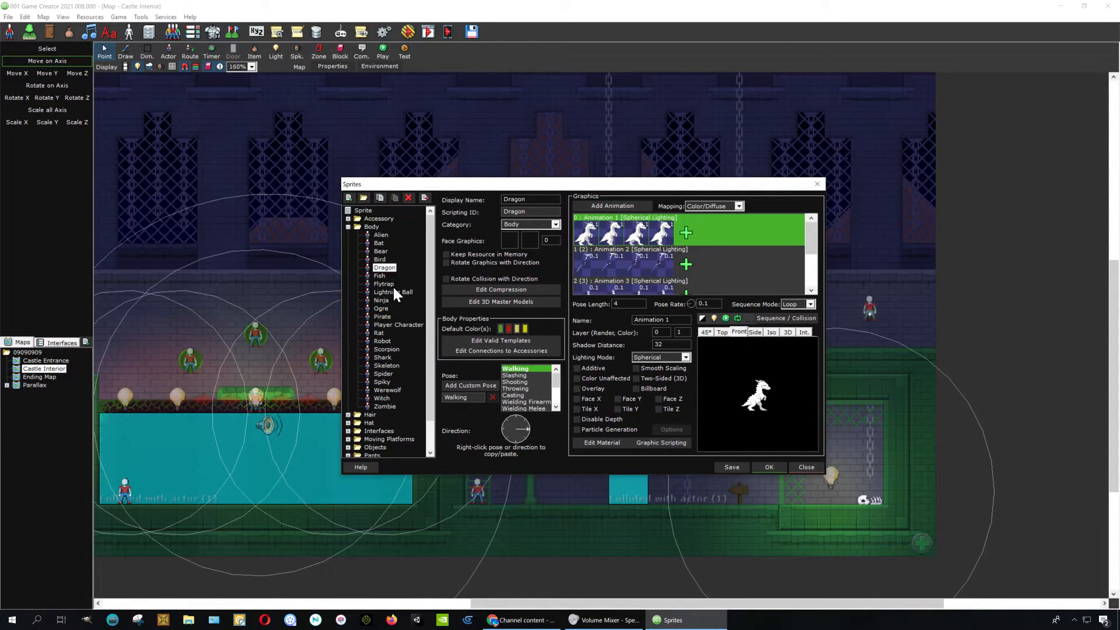
left_click(381, 283)
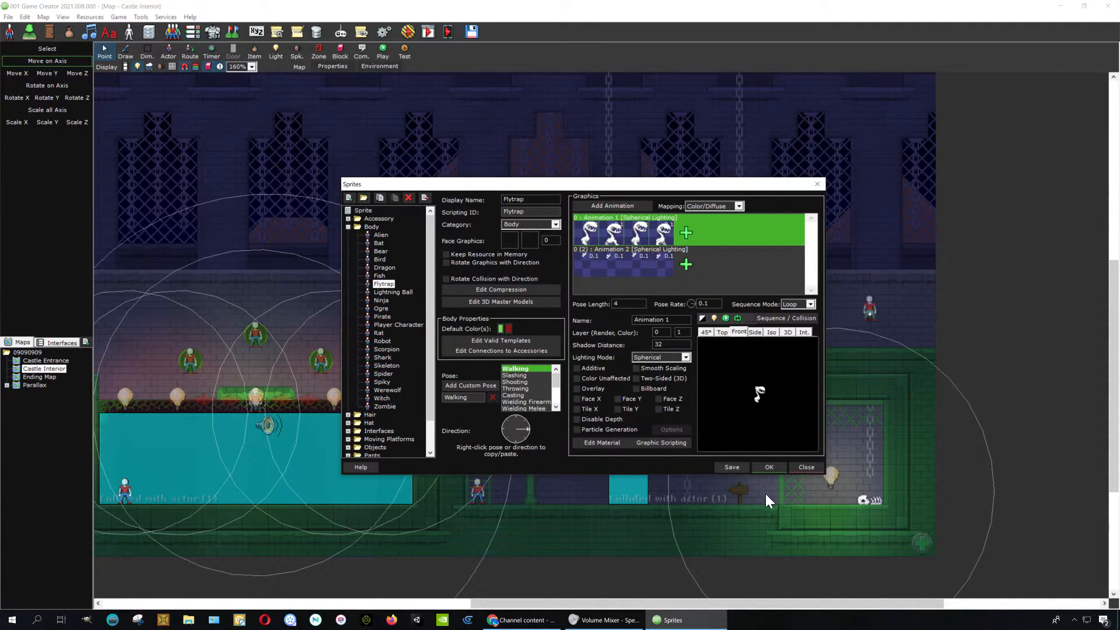
left_click(804, 466)
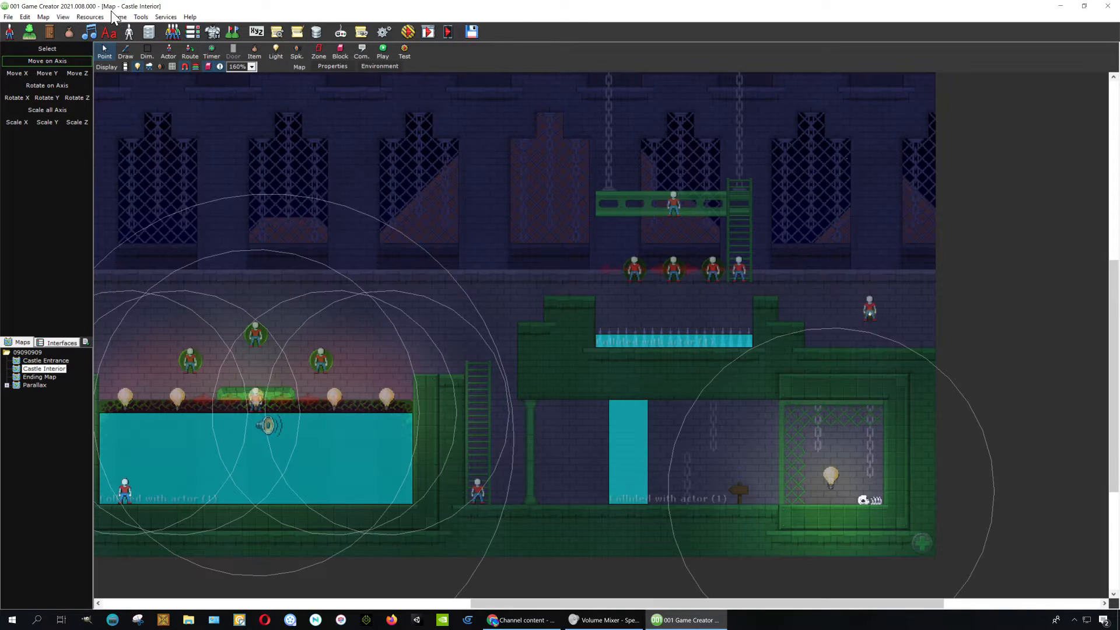
- Open the playable party member's actor for editing and set its accessory sprite to (None) to remove the moustache
left_click(90, 17)
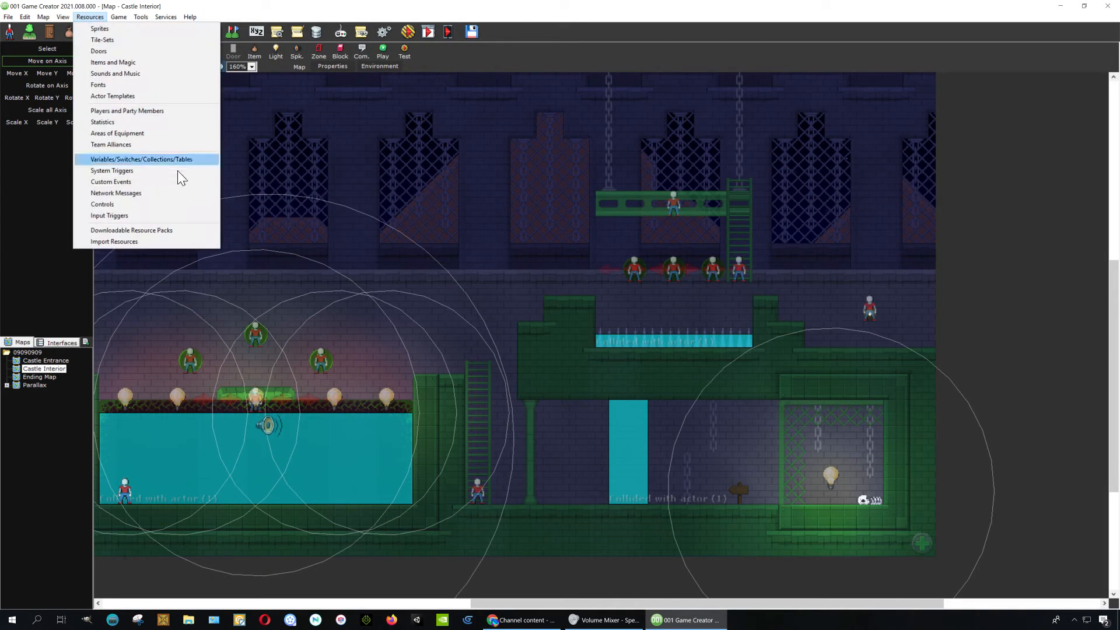
left_click(161, 113)
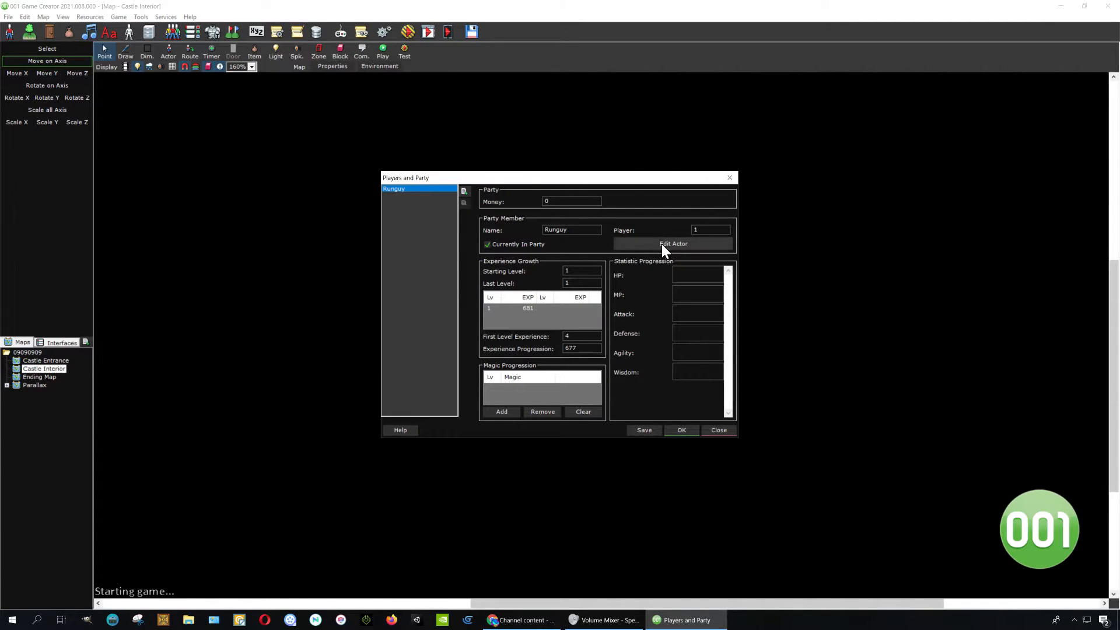
left_click(662, 244)
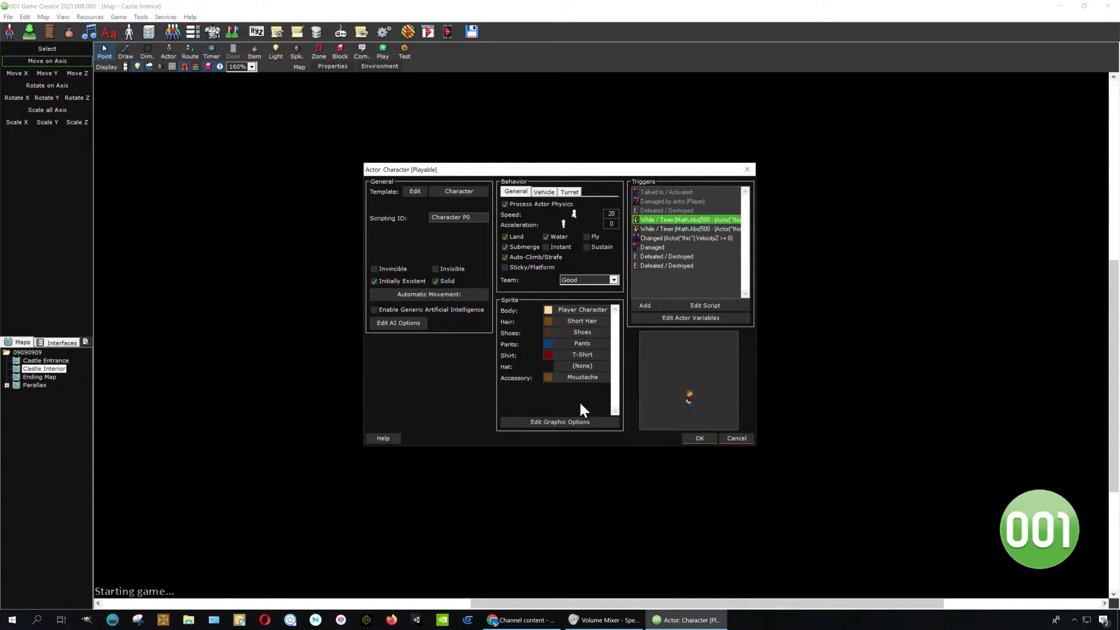
left_click(548, 377)
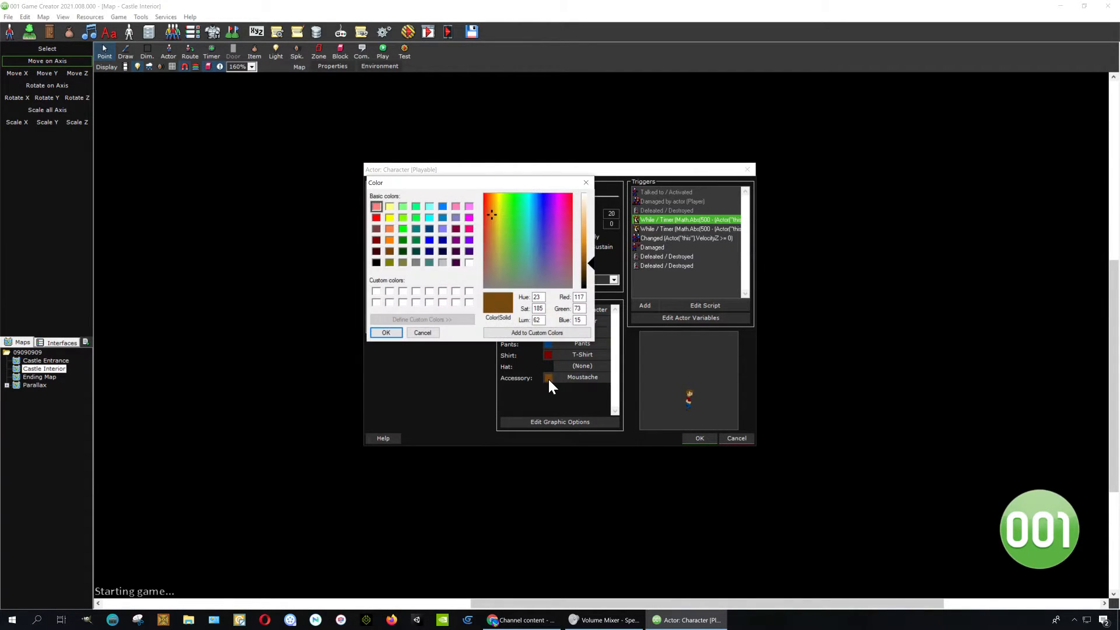
left_click(436, 330)
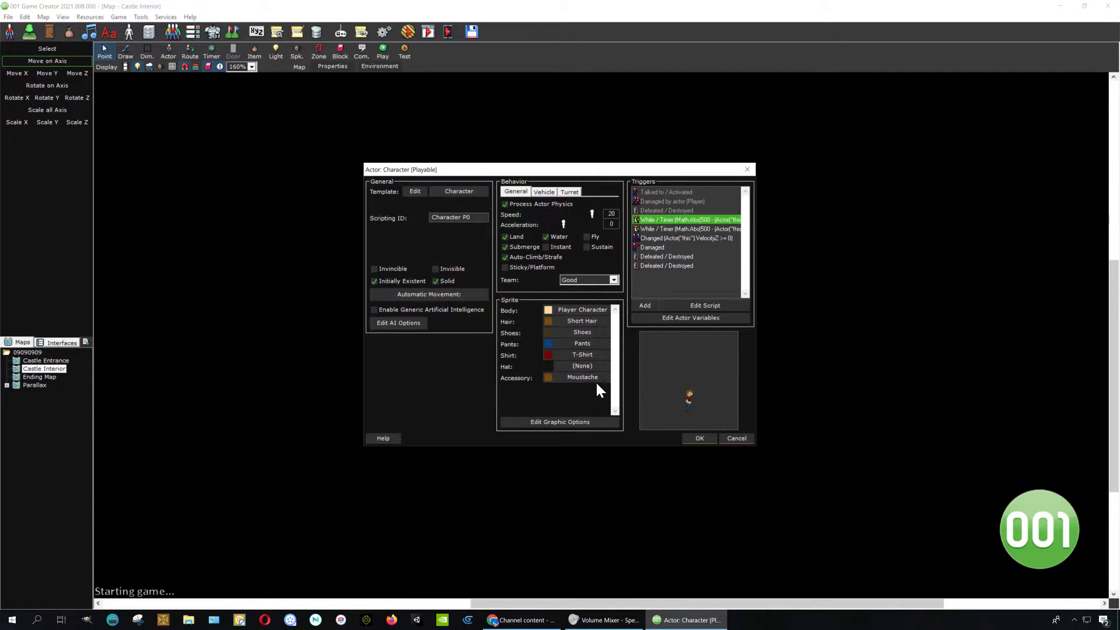
left_click(591, 378)
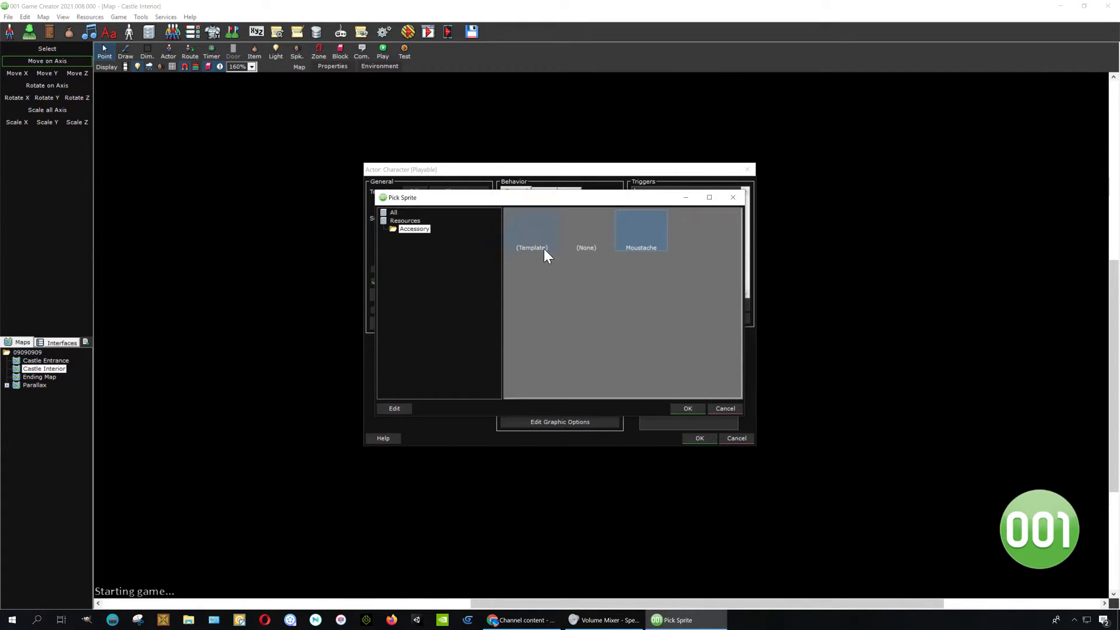
left_click(687, 408)
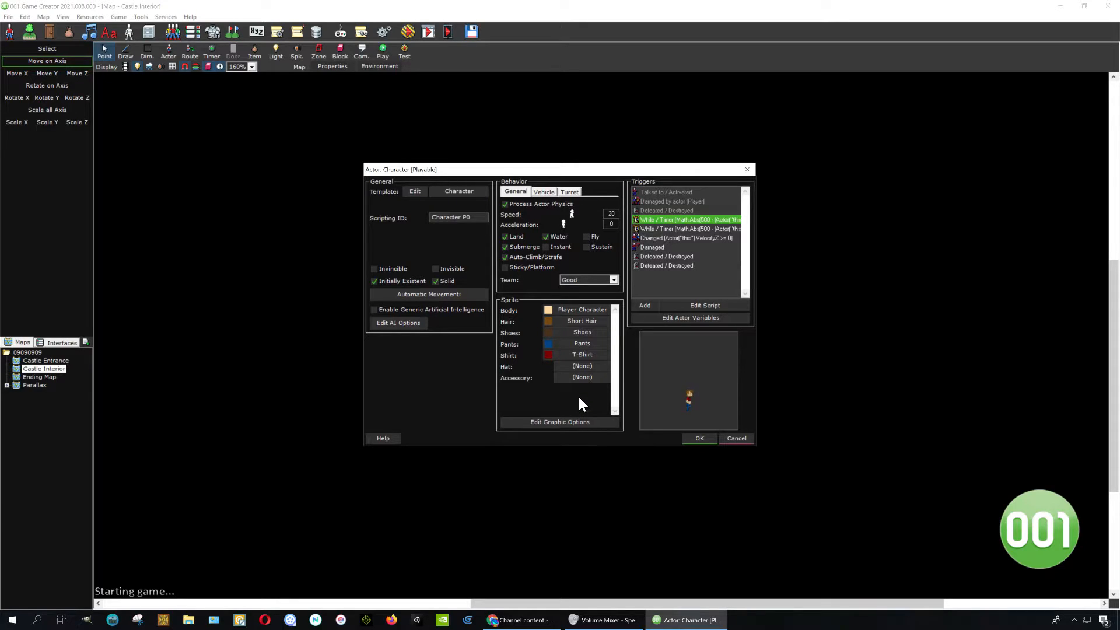
- Try Shorts as the player character's pants sprite and replace them with the Skirt
left_click(592, 322)
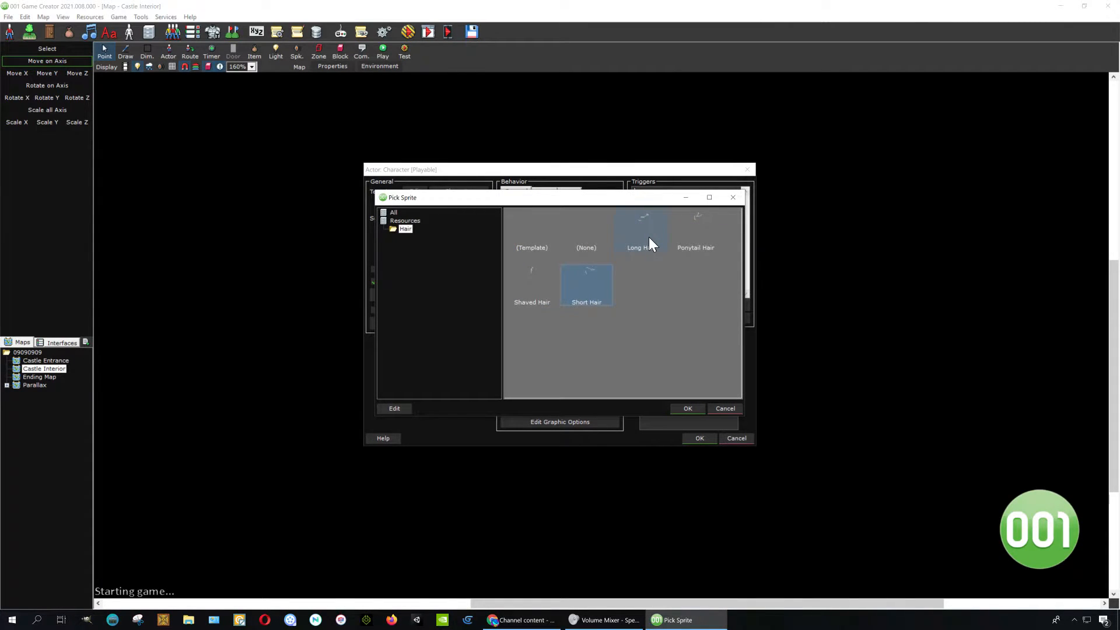
left_click(725, 408)
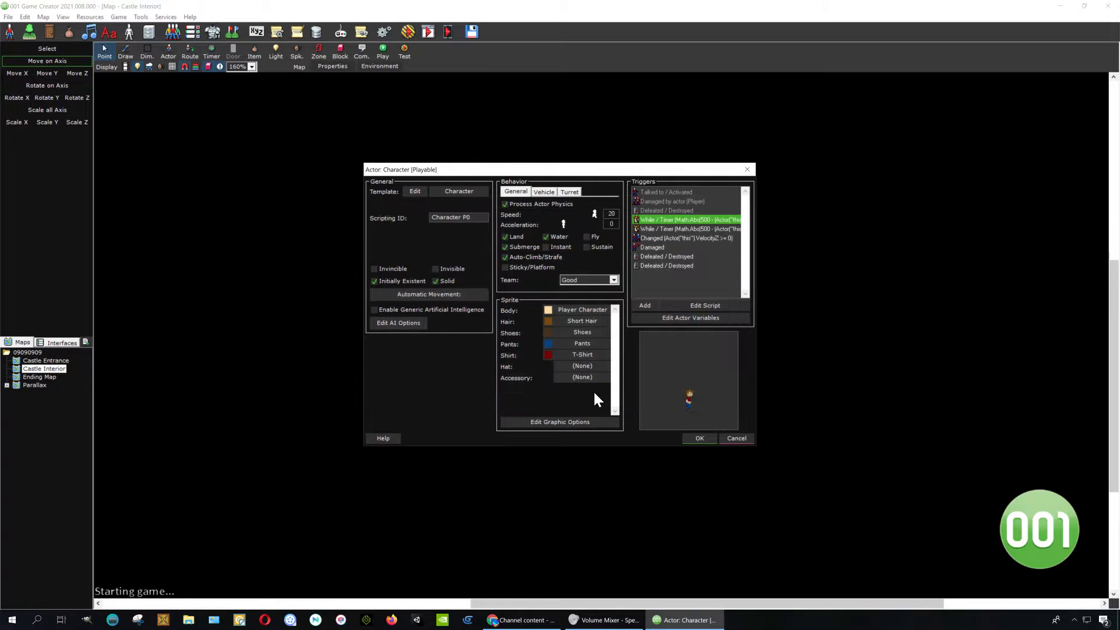
left_click(593, 345)
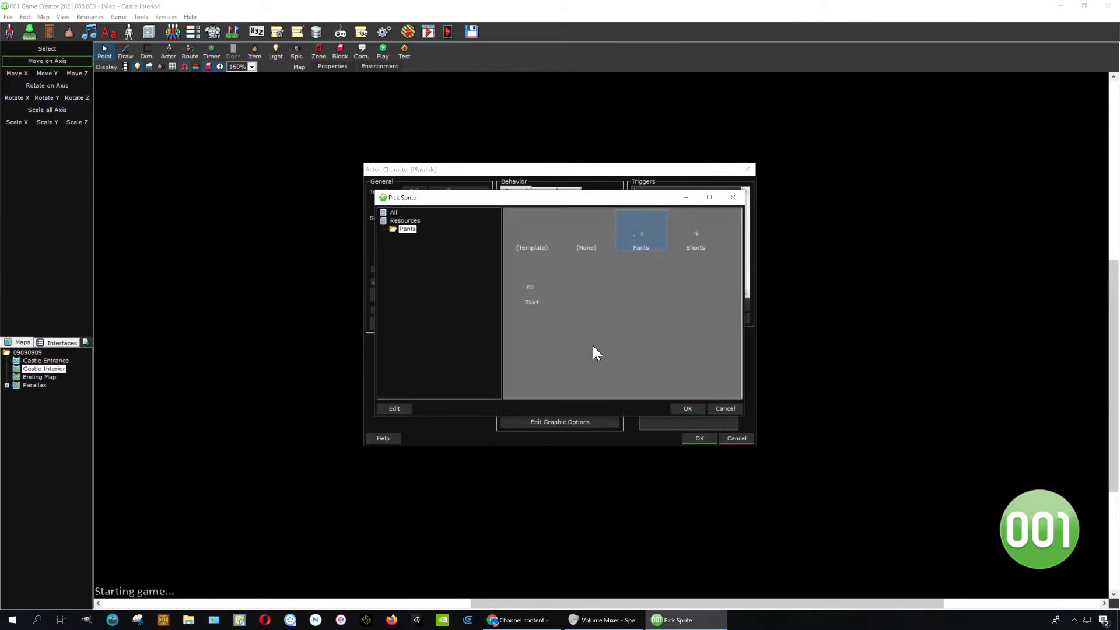
left_click(687, 409)
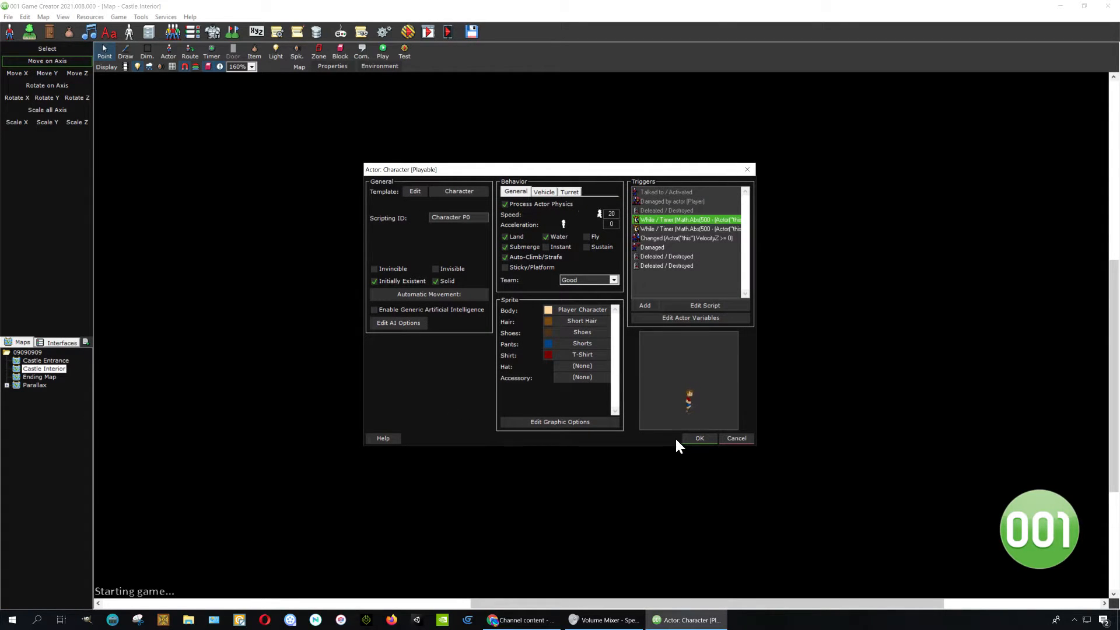
left_click(584, 344)
left_click(543, 288)
left_click(688, 408)
- Try Armor as the player character's shirt sprite and set the shirt to (None)
left_click(590, 356)
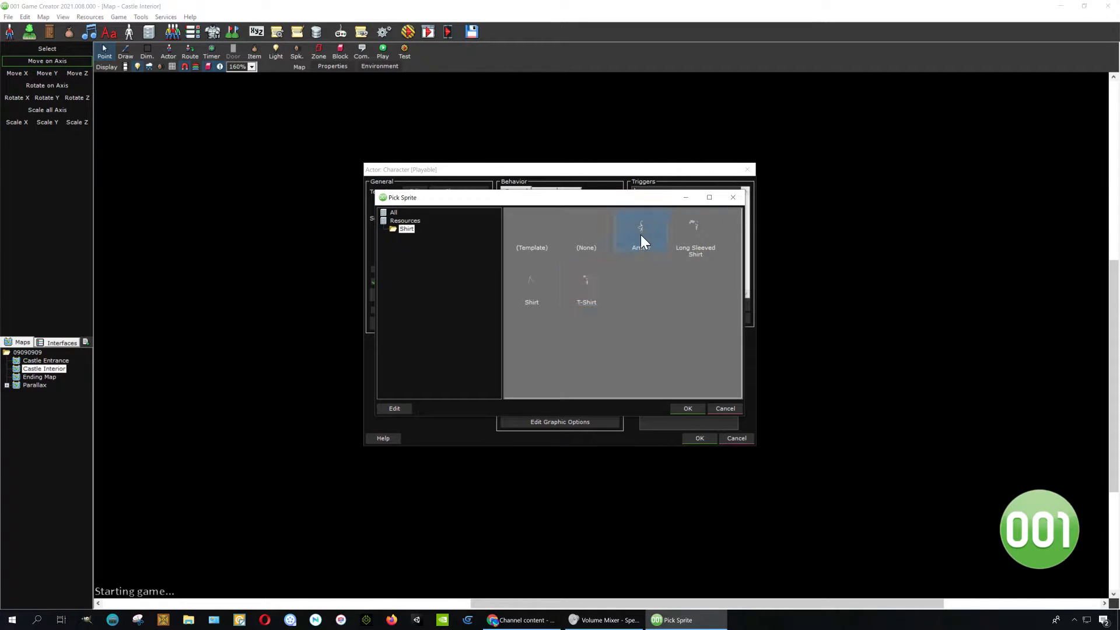
left_click(690, 410)
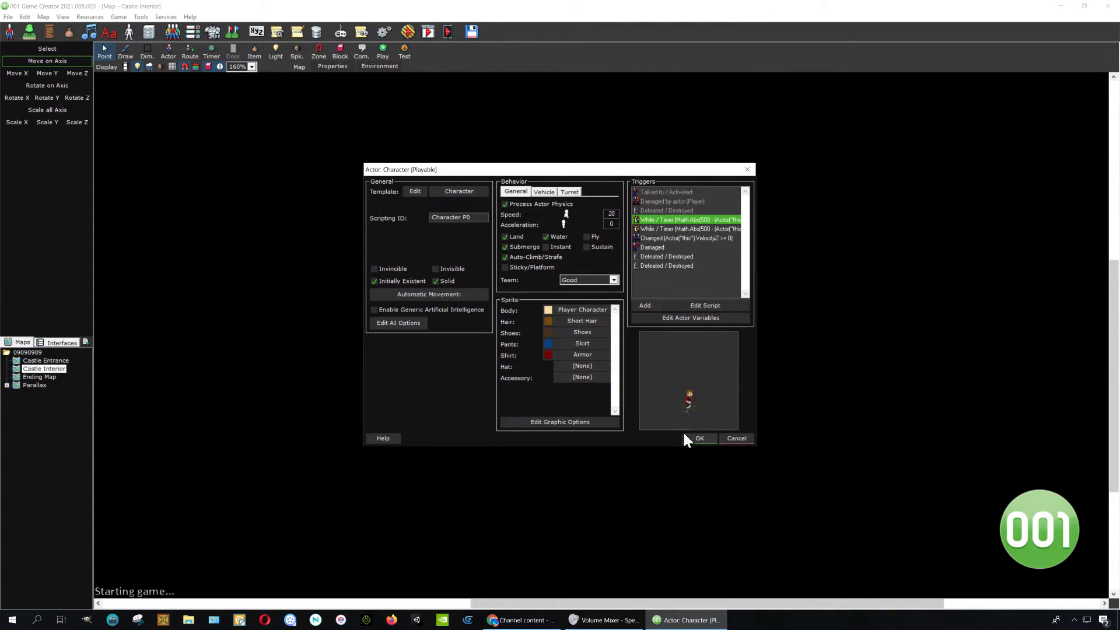
left_click(583, 354)
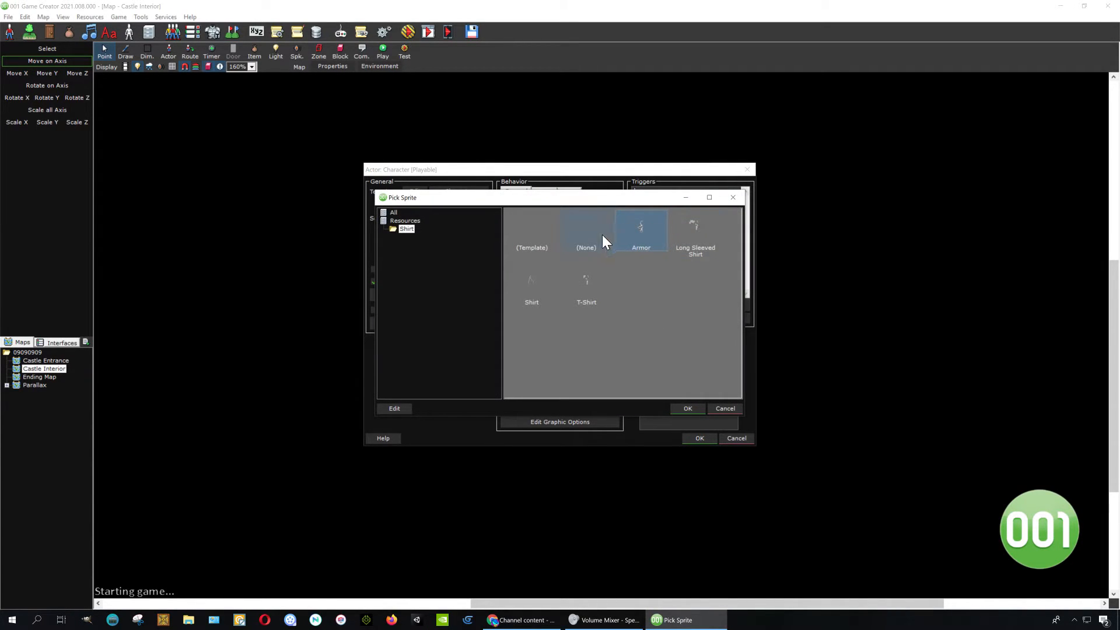
left_click(693, 407)
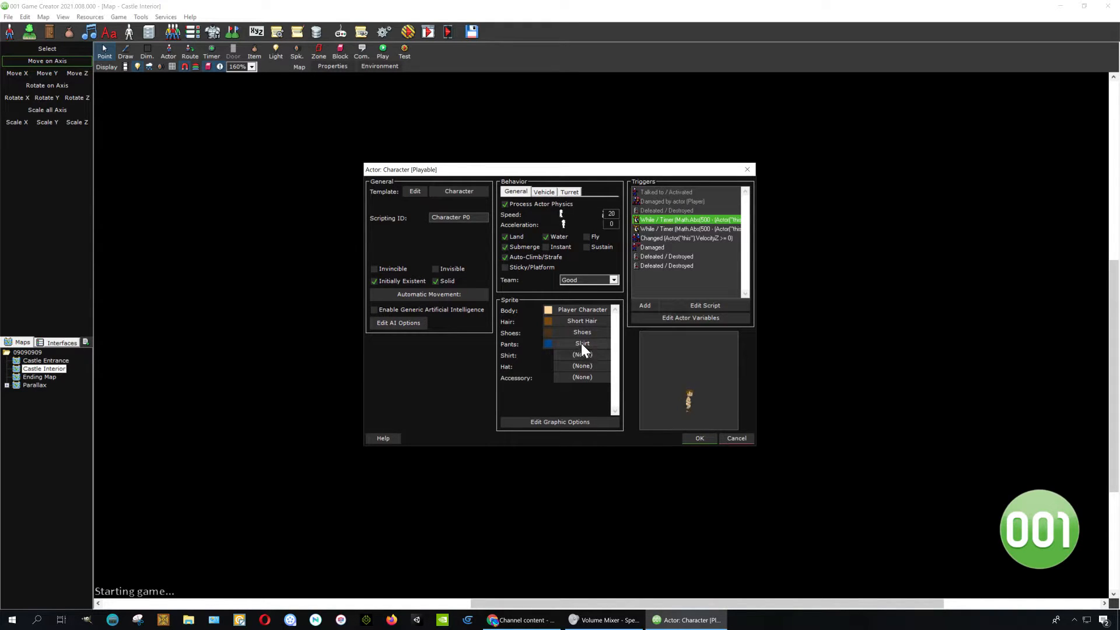
- Give the player character the Long Sleeved Shirt and the Long Hair sprite
left_click(592, 354)
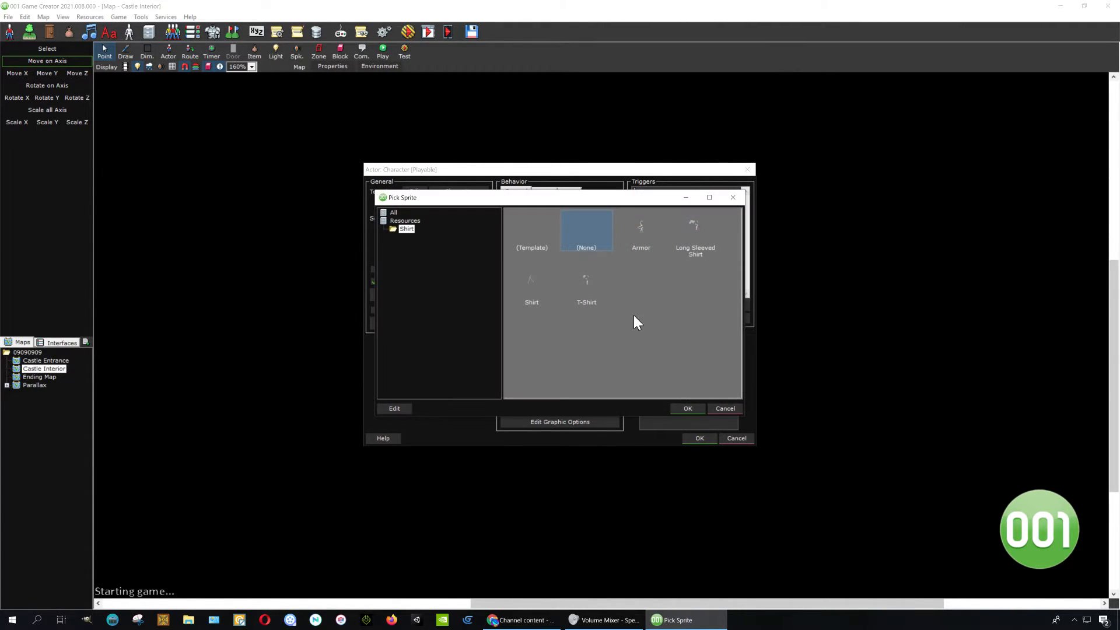
left_click(693, 233)
left_click(677, 408)
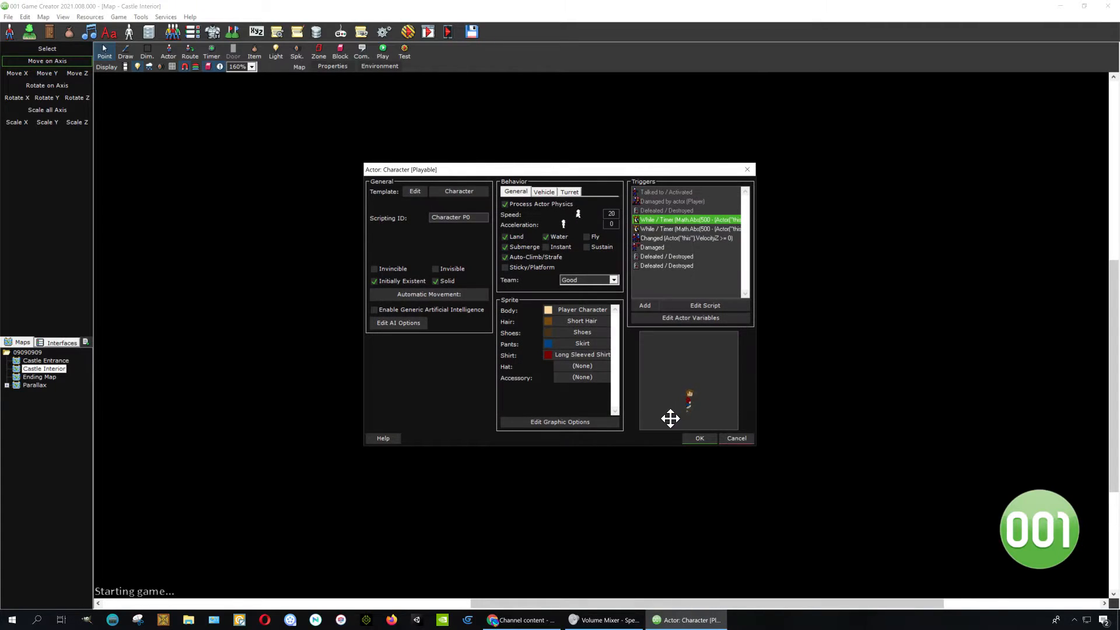
left_click(586, 322)
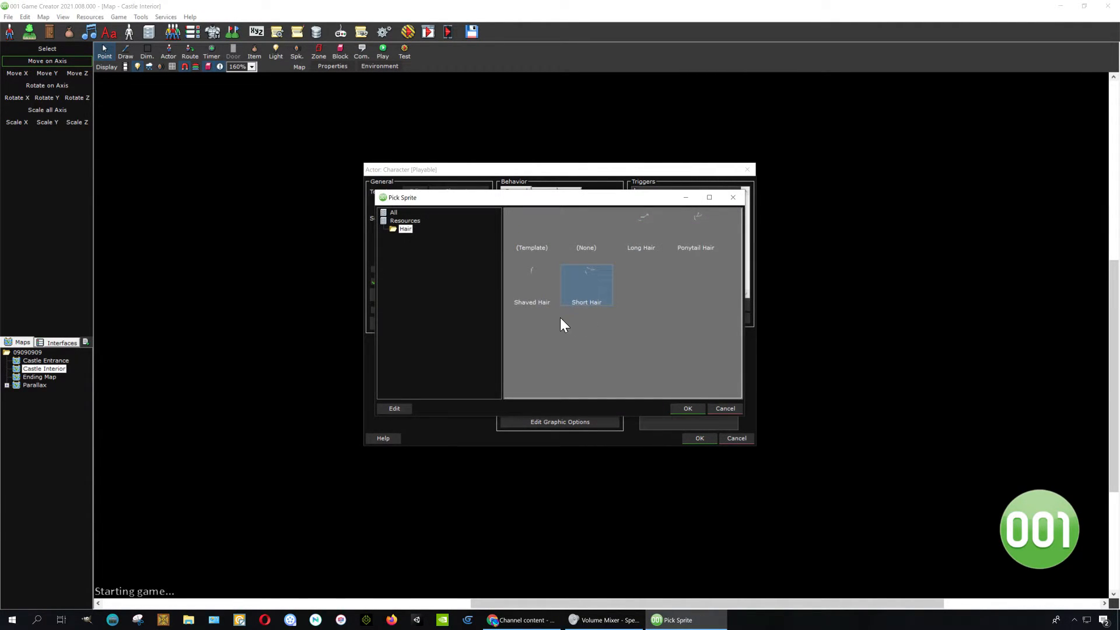
left_click(689, 410)
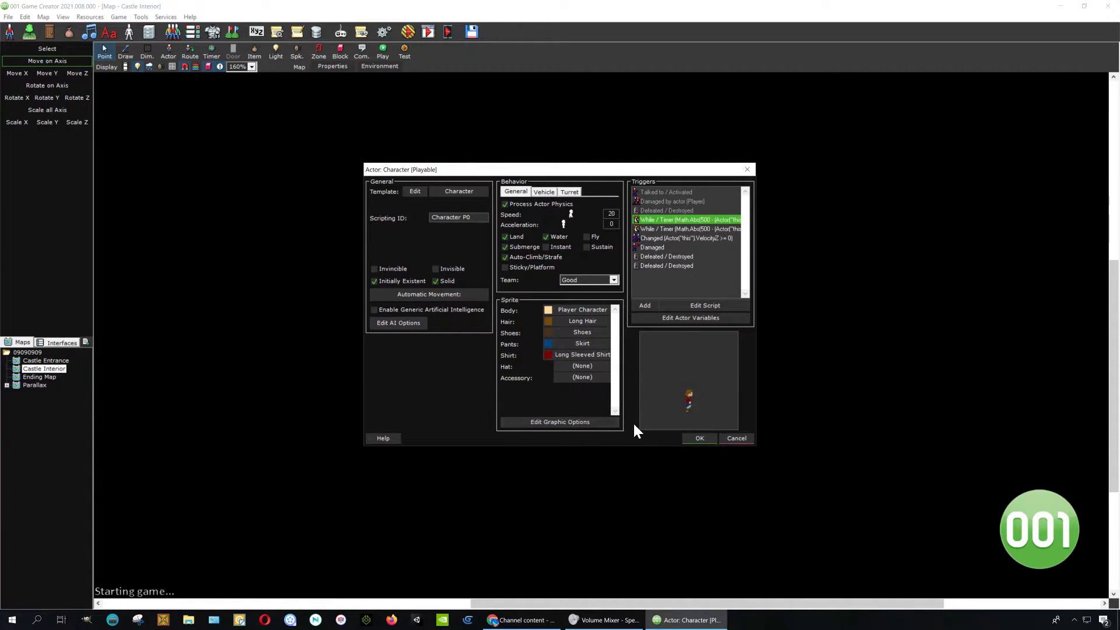
- Change the player character's body sprite to Robot
left_click(582, 309)
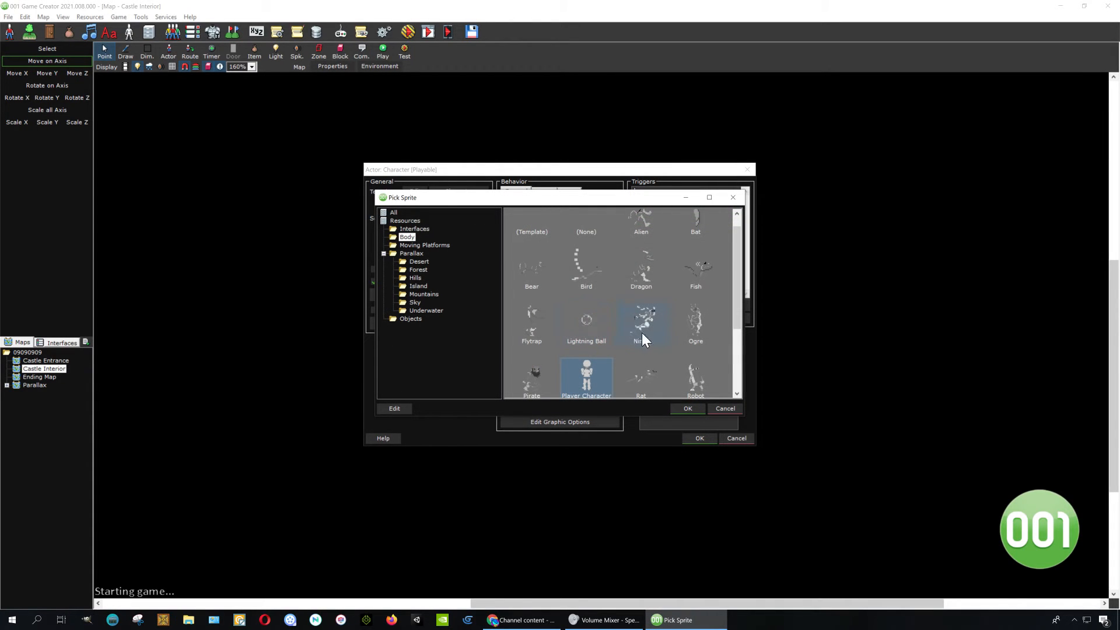
left_click_drag(738, 300, 739, 363)
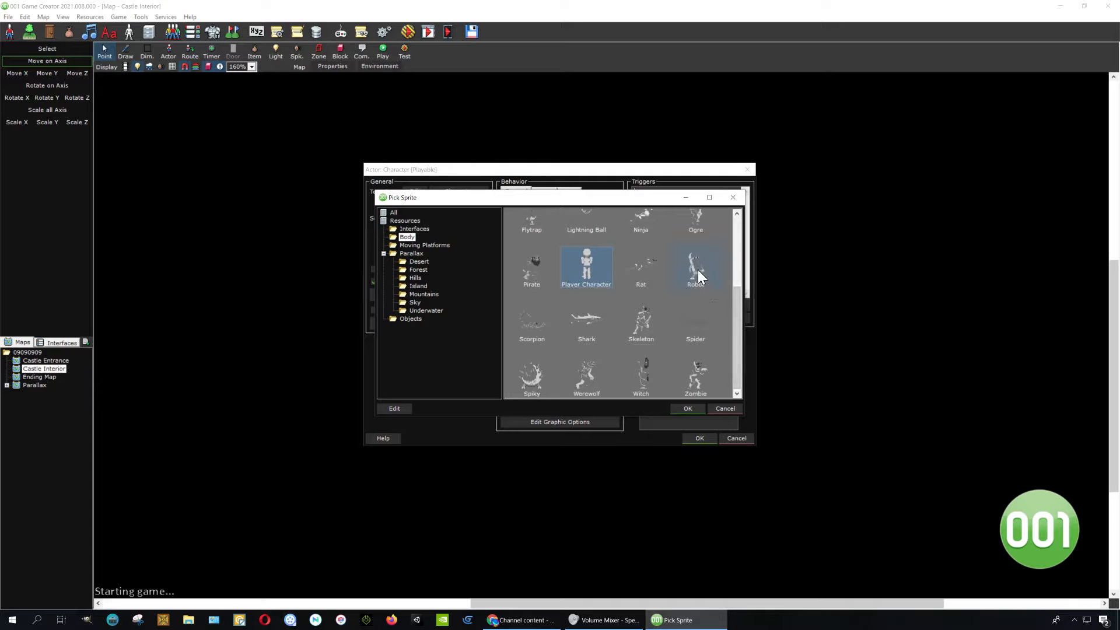
left_click(693, 408)
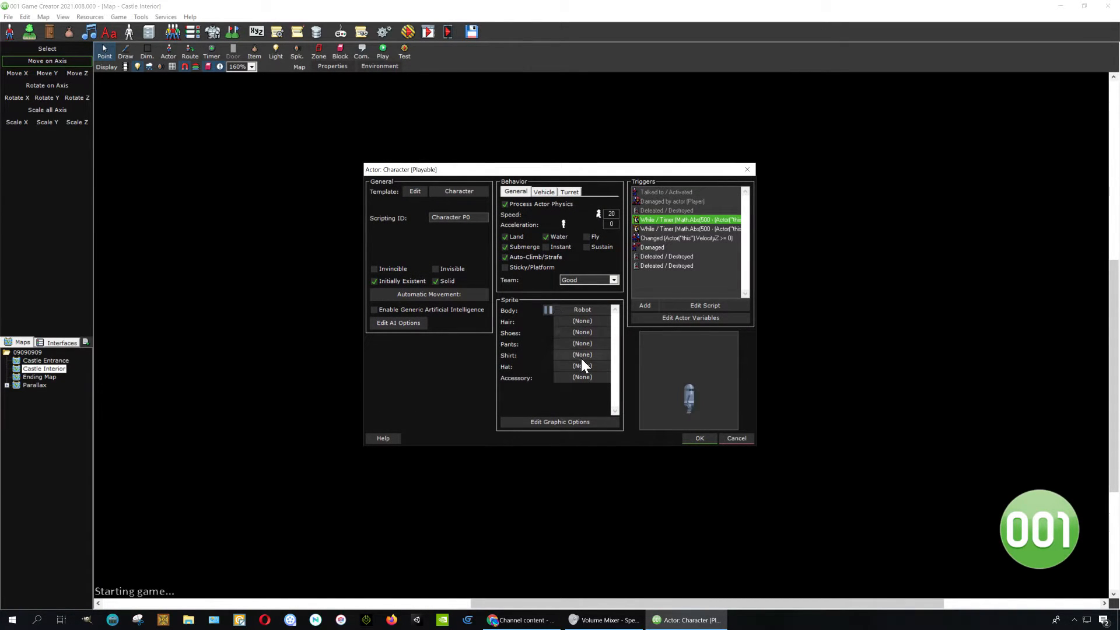
- Try orange with RGB 221, 121, 47 as the Robot body's first color and add it to the custom colors
left_click(547, 310)
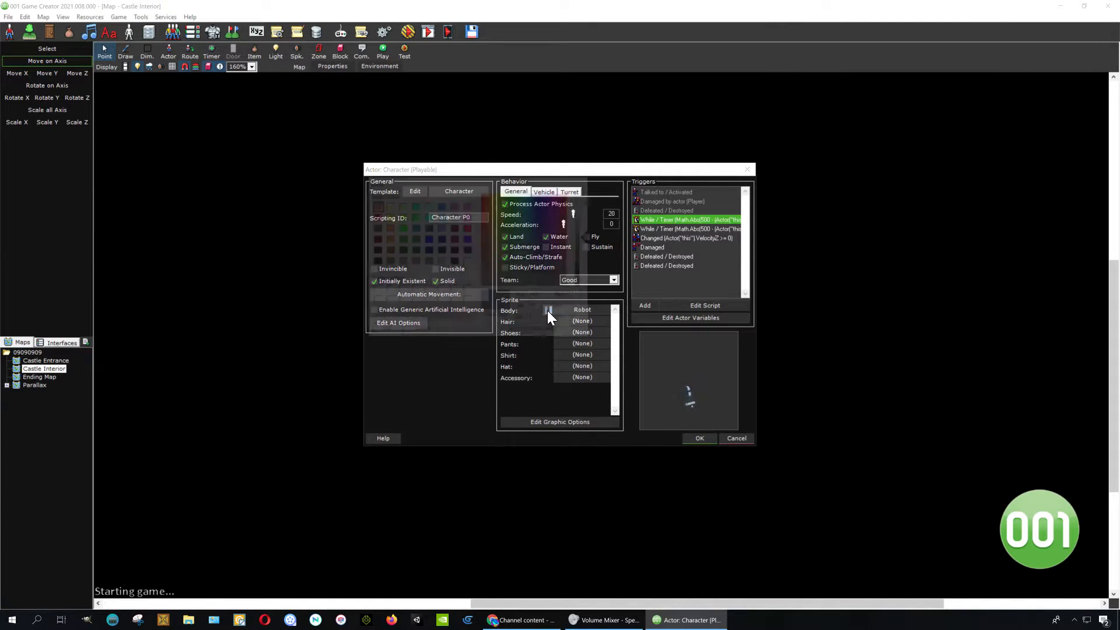
left_click_drag(498, 245, 490, 220)
left_click(547, 333)
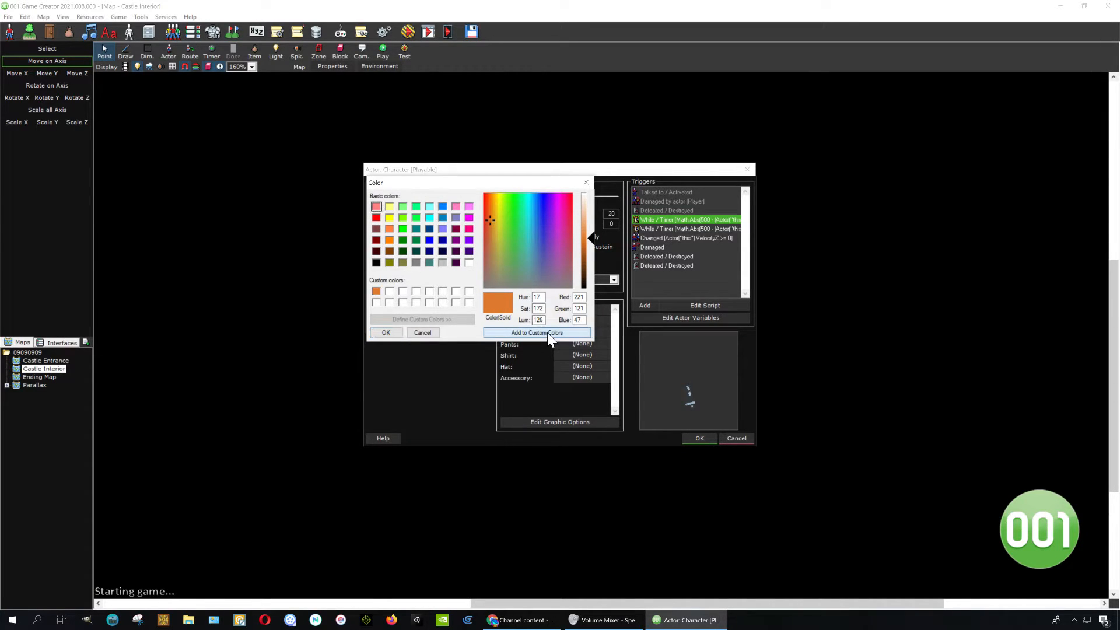
left_click(534, 334)
left_click(386, 332)
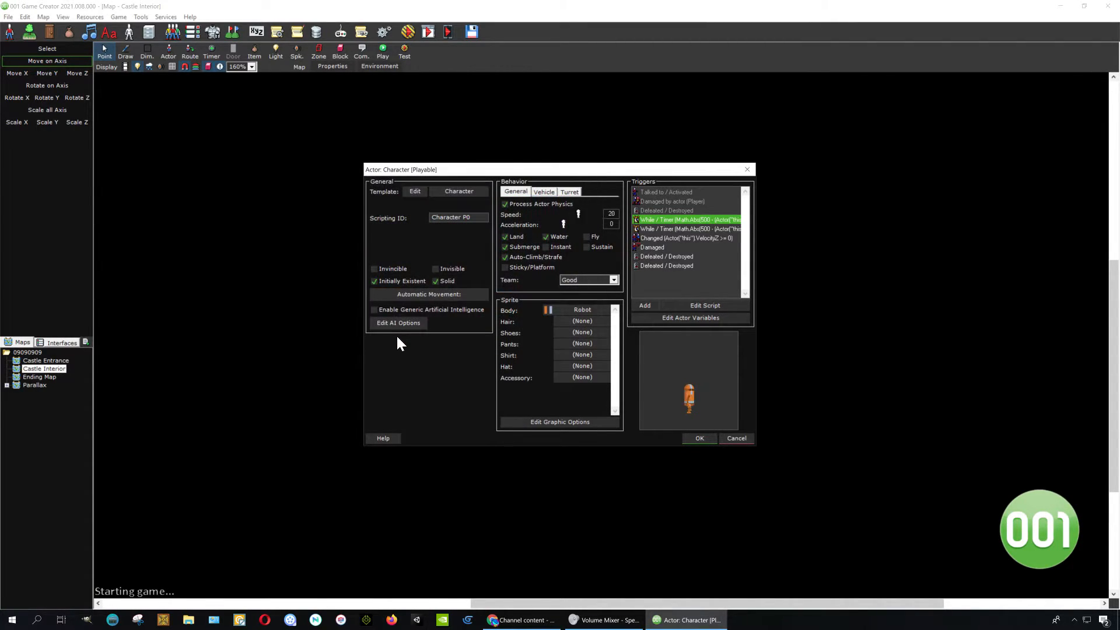
- Set the Robot body's first color to green with RGB 98, 193, 74 and add it to the custom colors
left_click(547, 310)
left_click(503, 241)
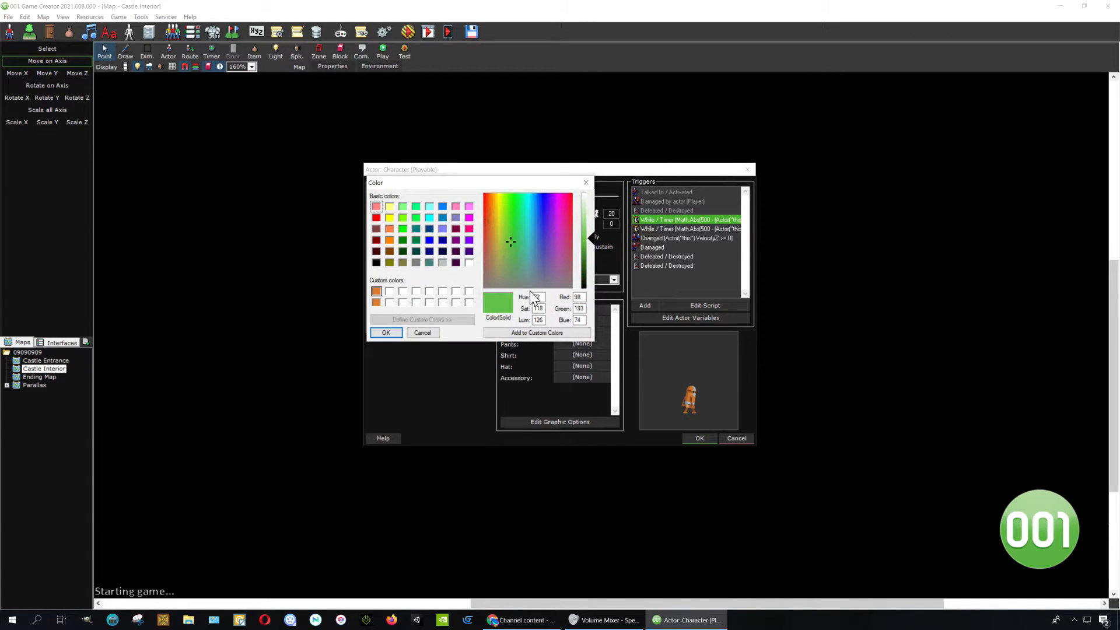
left_click(546, 333)
left_click(380, 333)
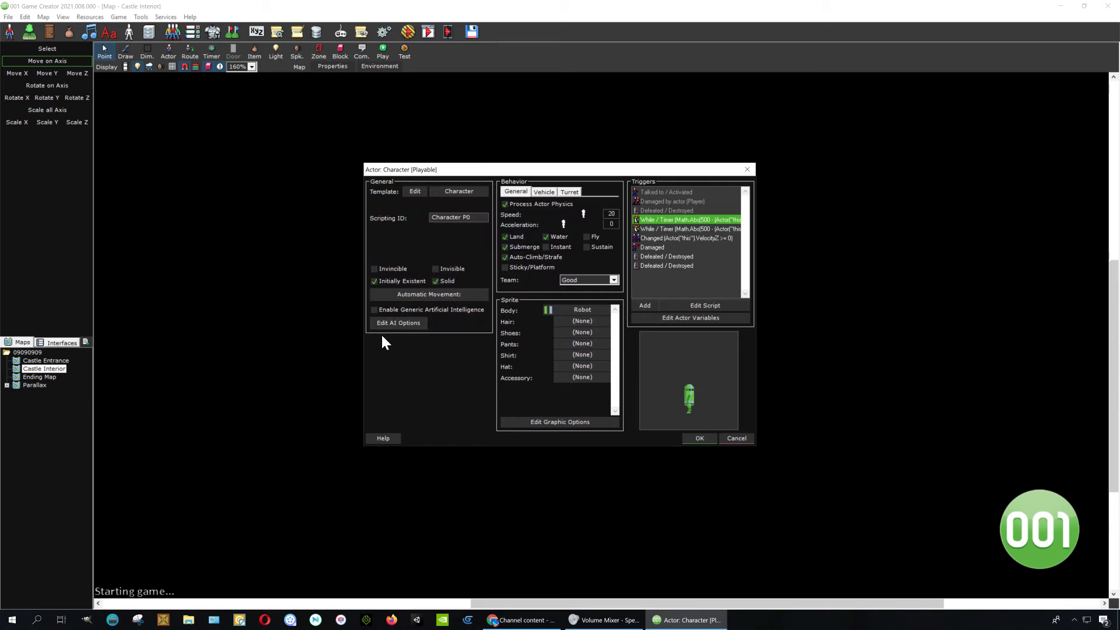
- Set the Robot body's second color to pale green with RGB 164, 210, 155 and accept the actor and party changes
left_click(551, 310)
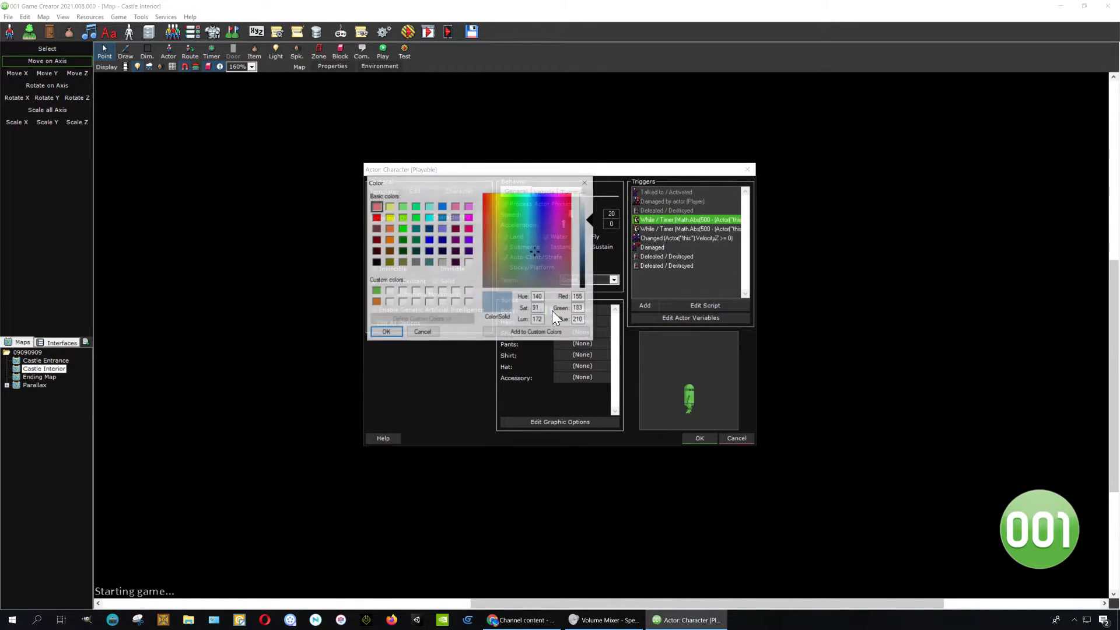
left_click(511, 251)
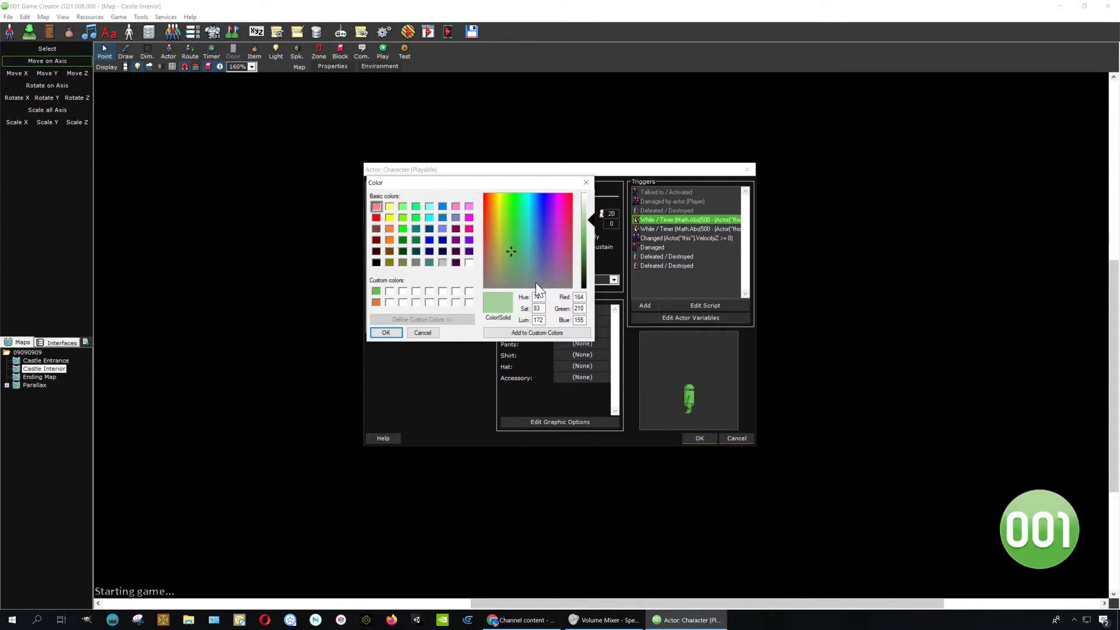
left_click(549, 334)
left_click(385, 333)
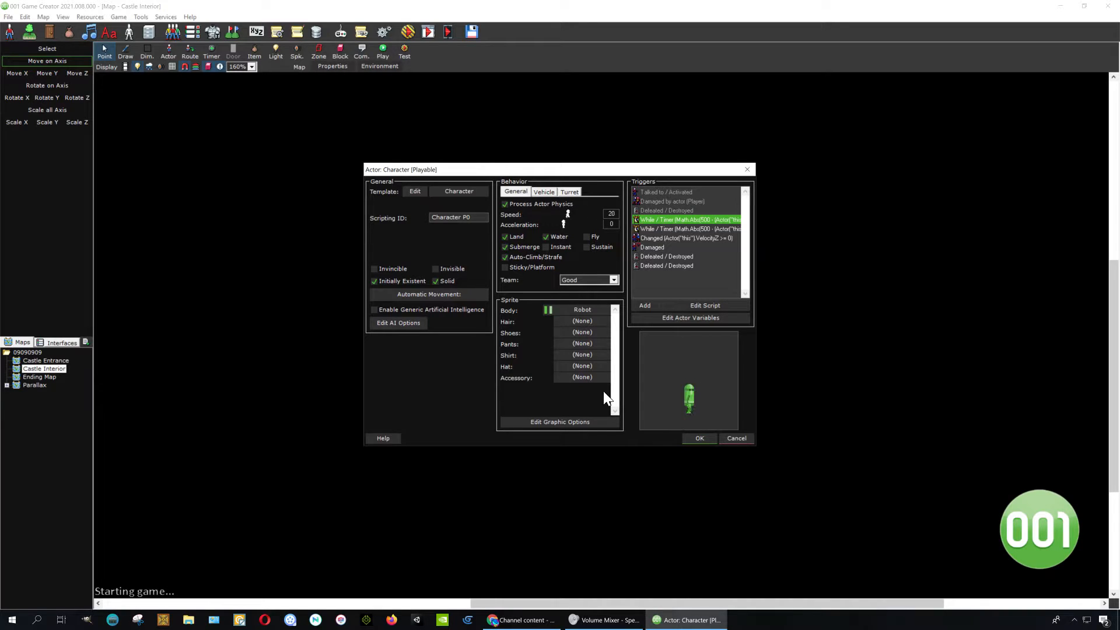
left_click(704, 439)
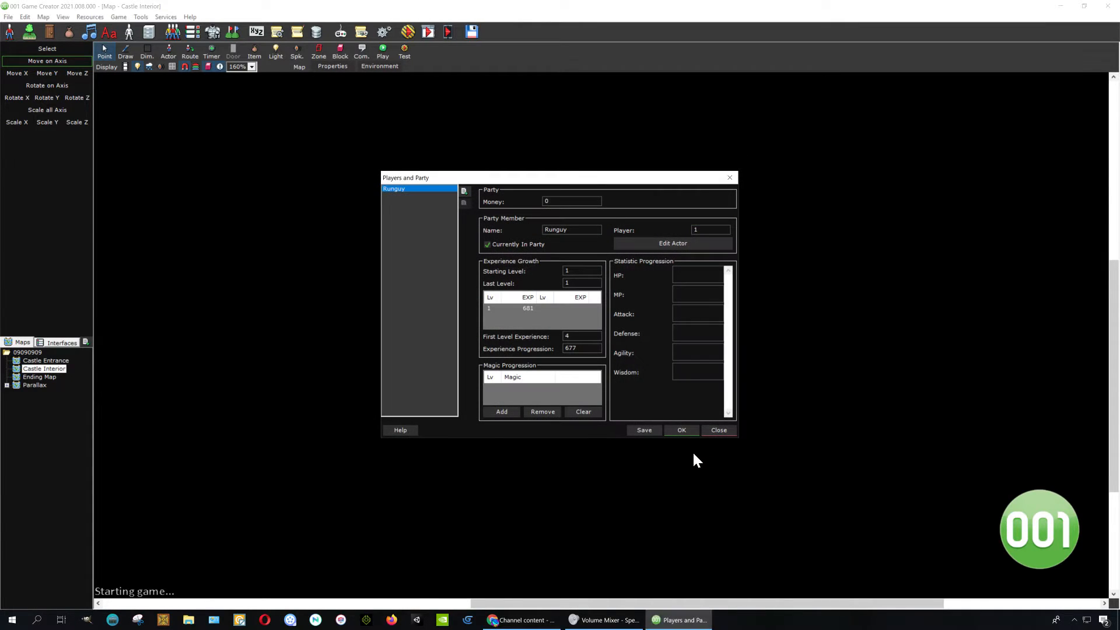
left_click(681, 430)
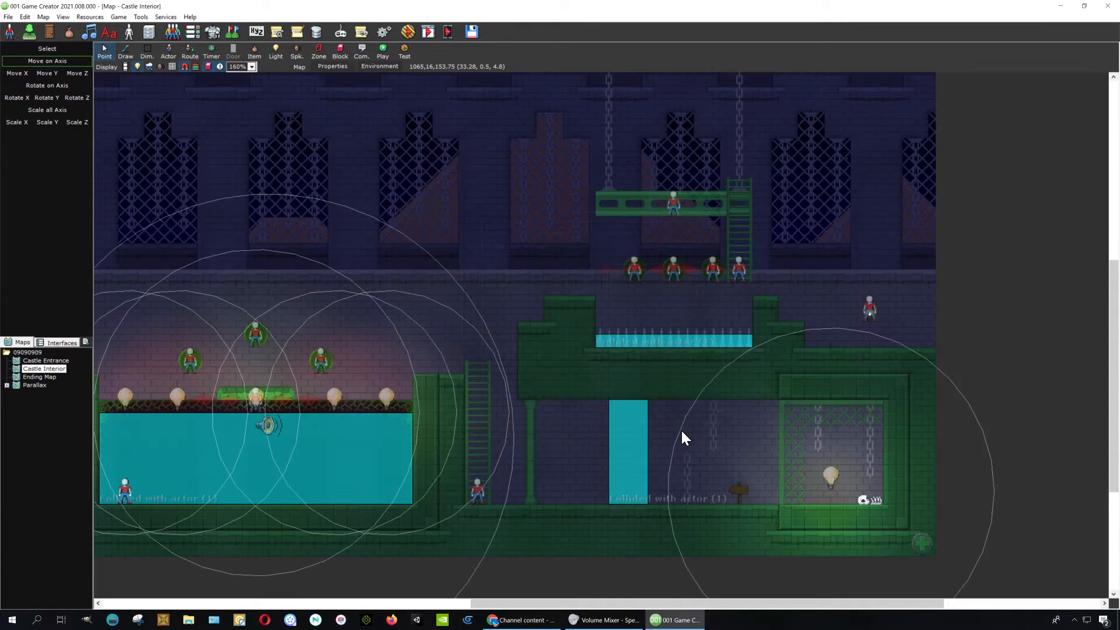
- Start a test of the game with Web emulation and move the robot up the ladder beside the lava pit
left_click(404, 34)
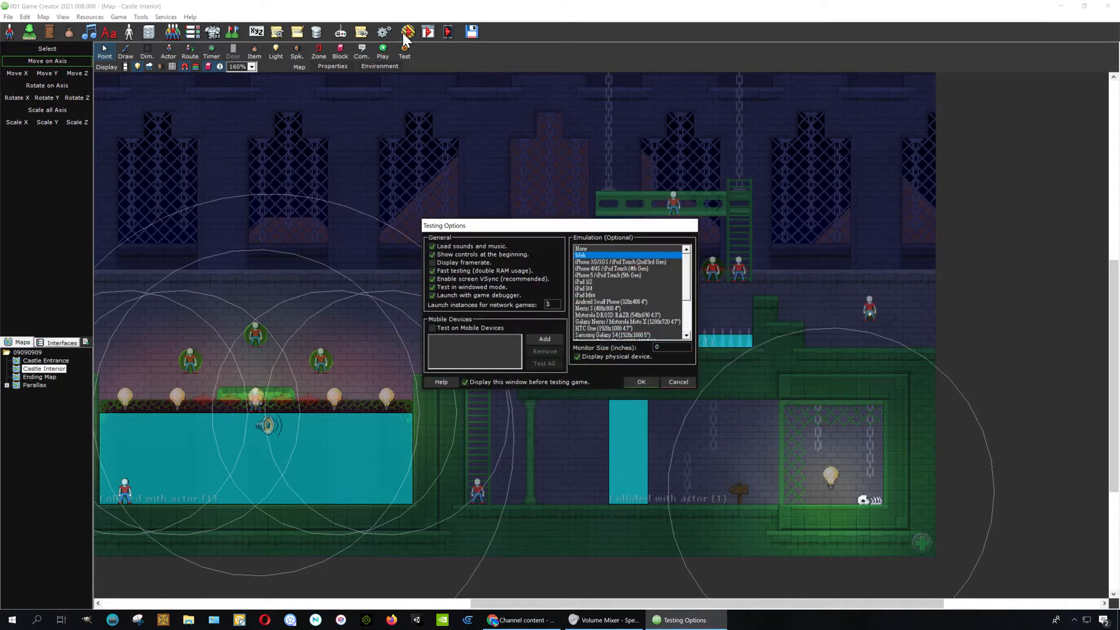
left_click(650, 381)
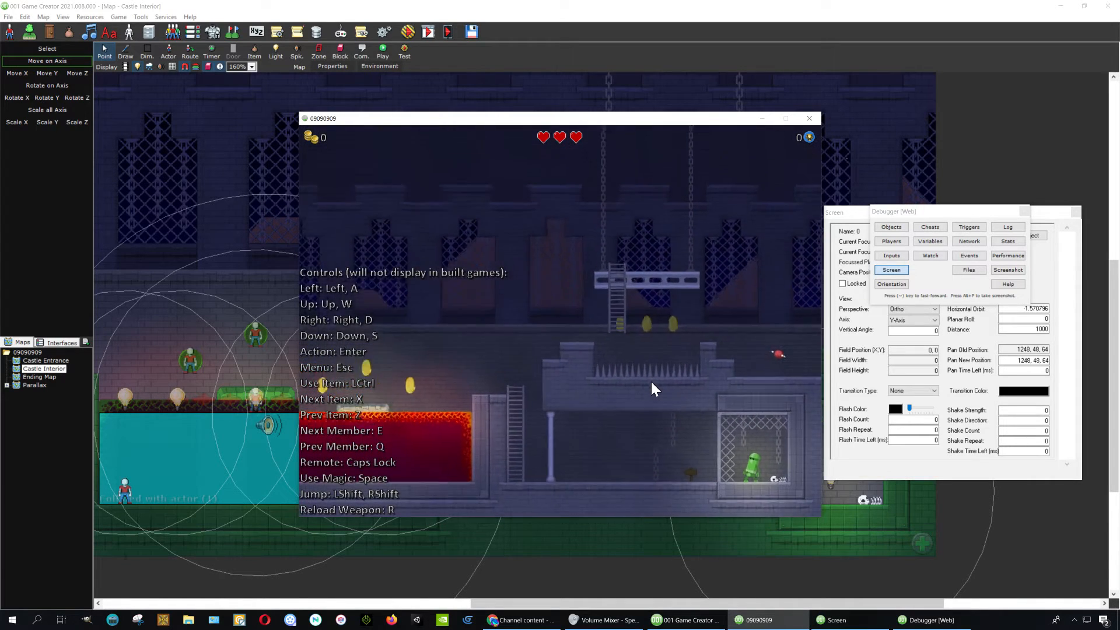
key("Left")
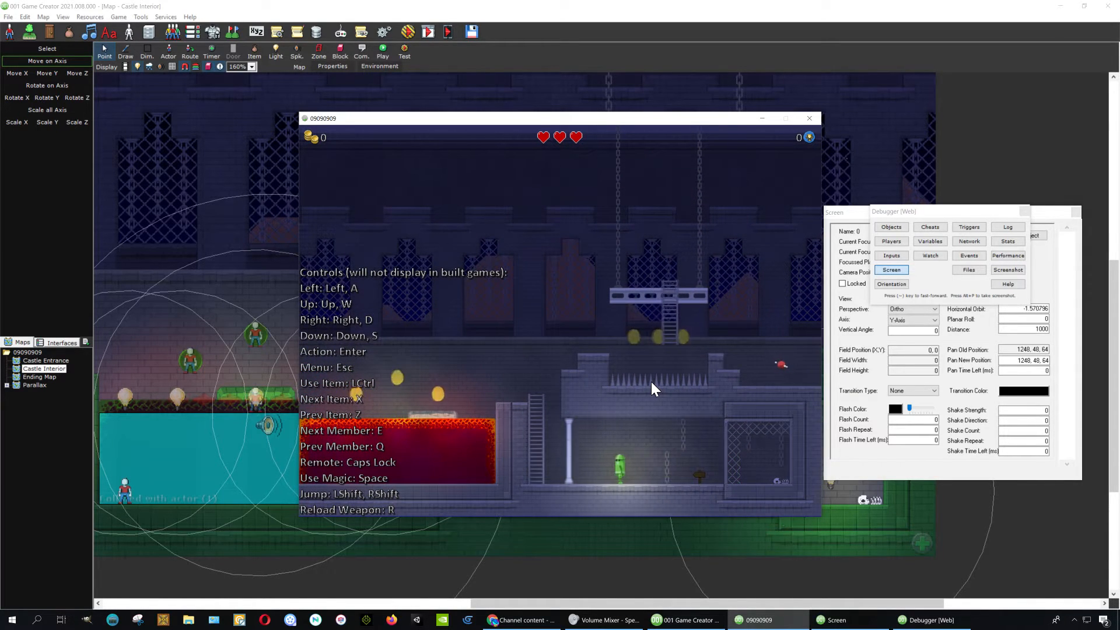
key("Up")
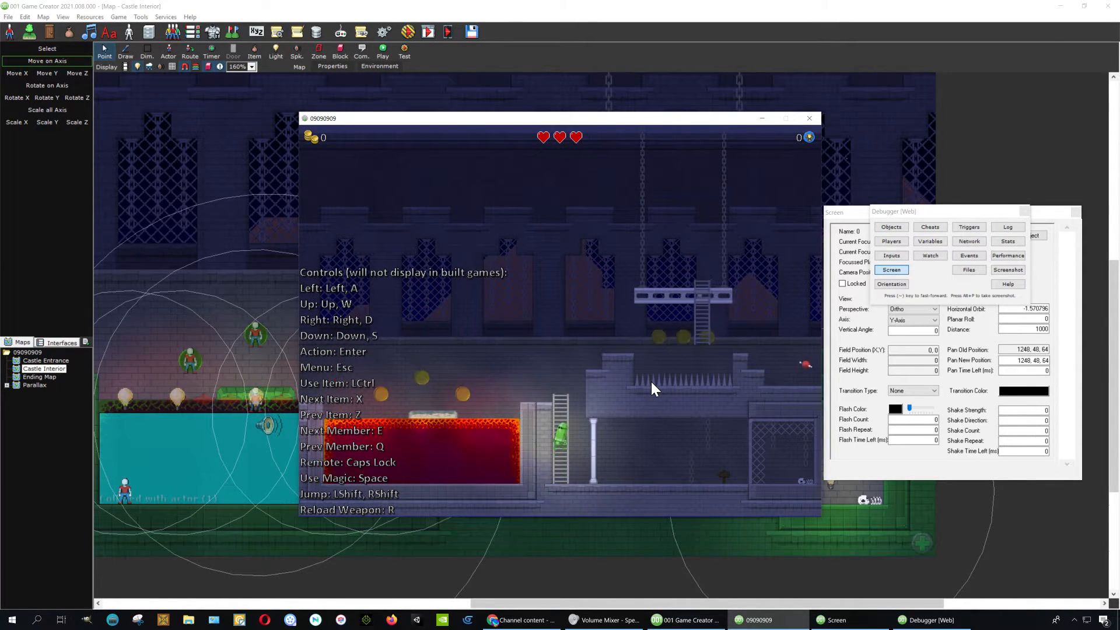
key("Left")
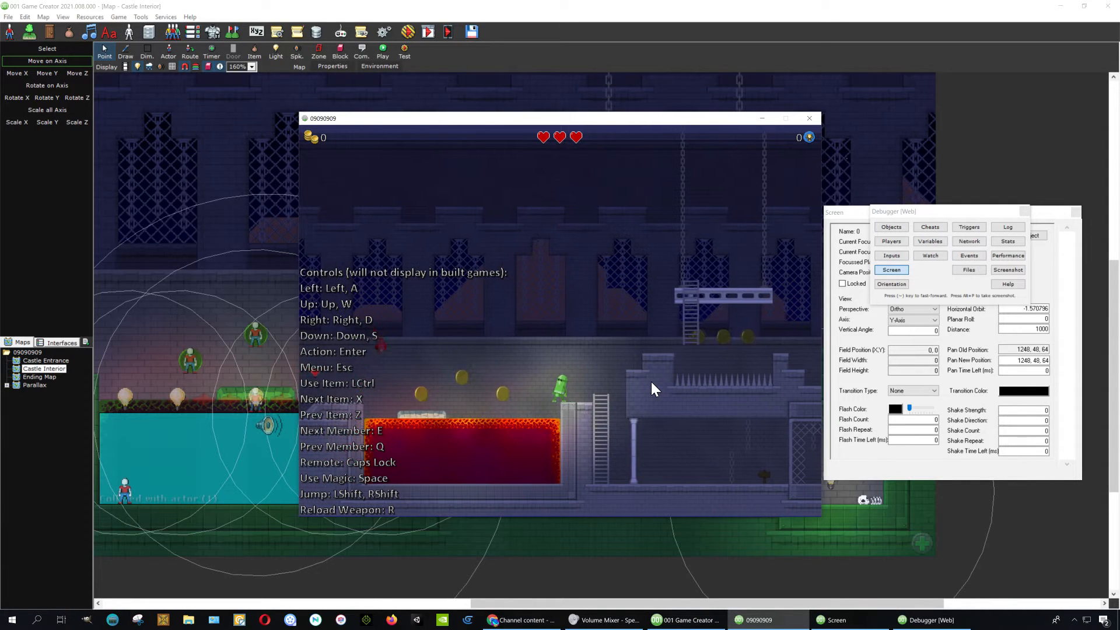
- Cross the lava pit on the moving platform, collecting the coins, and take the robot through the dark doorway
key("Left")
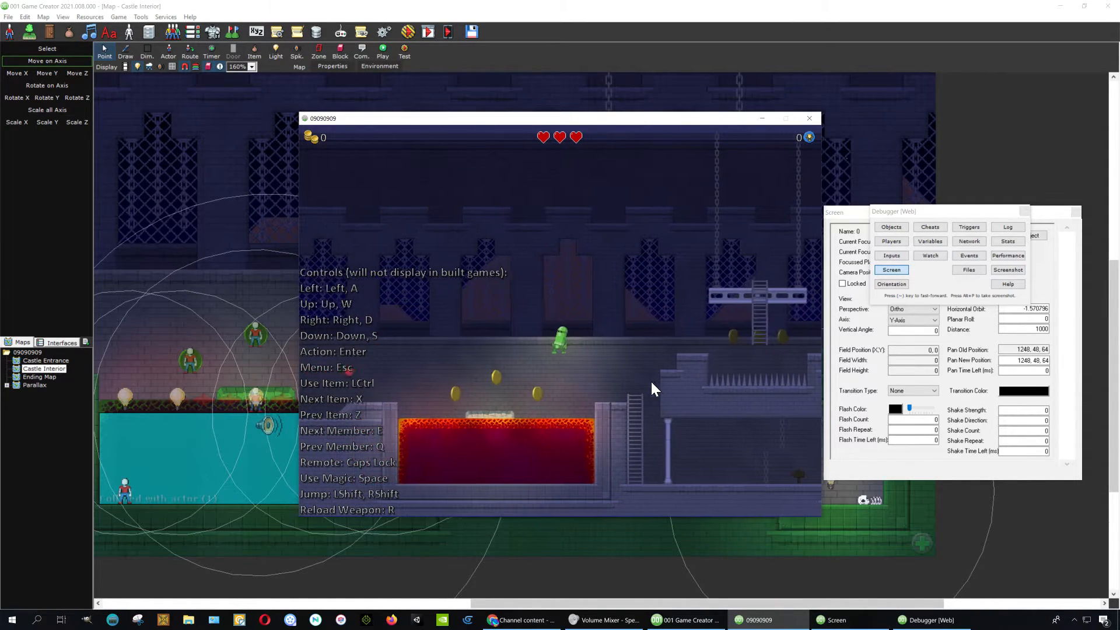
key("Right")
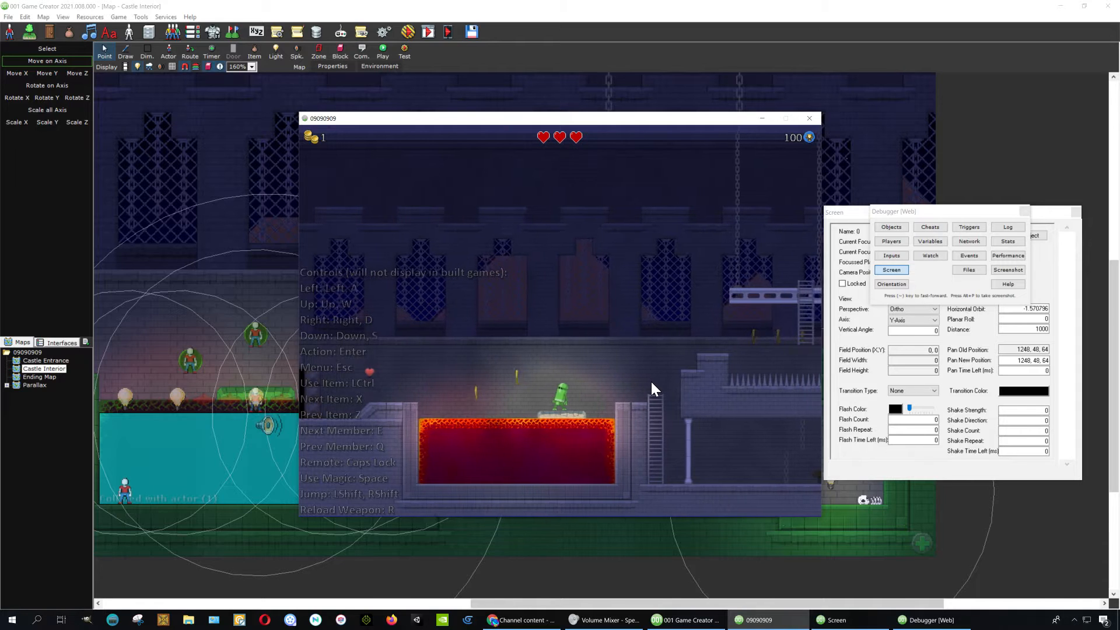
key("Left")
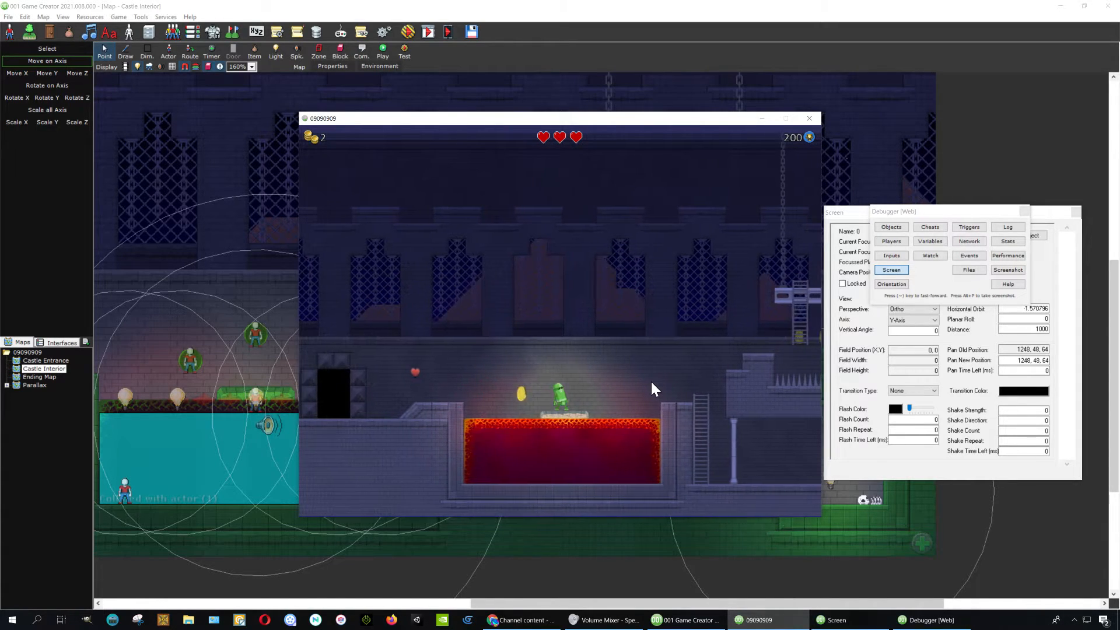
key("Left")
key("space")
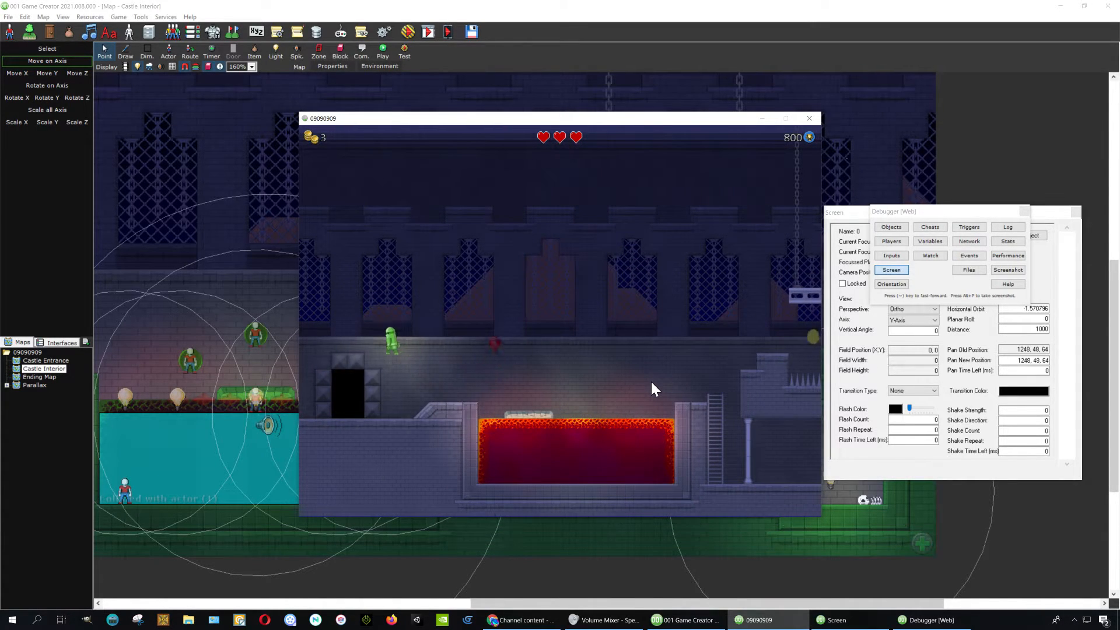
key("Left")
key("Up")
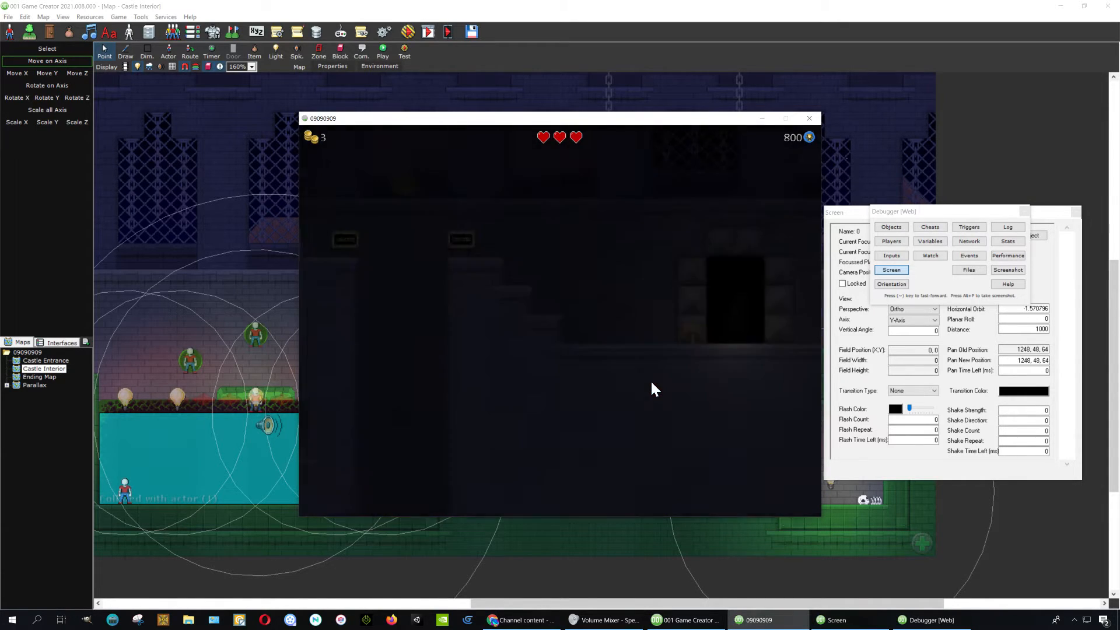
- Guide the robot over the gap, the spiked grate and the skeleton's ledge to the large castle gateway, and end the test
key("Left")
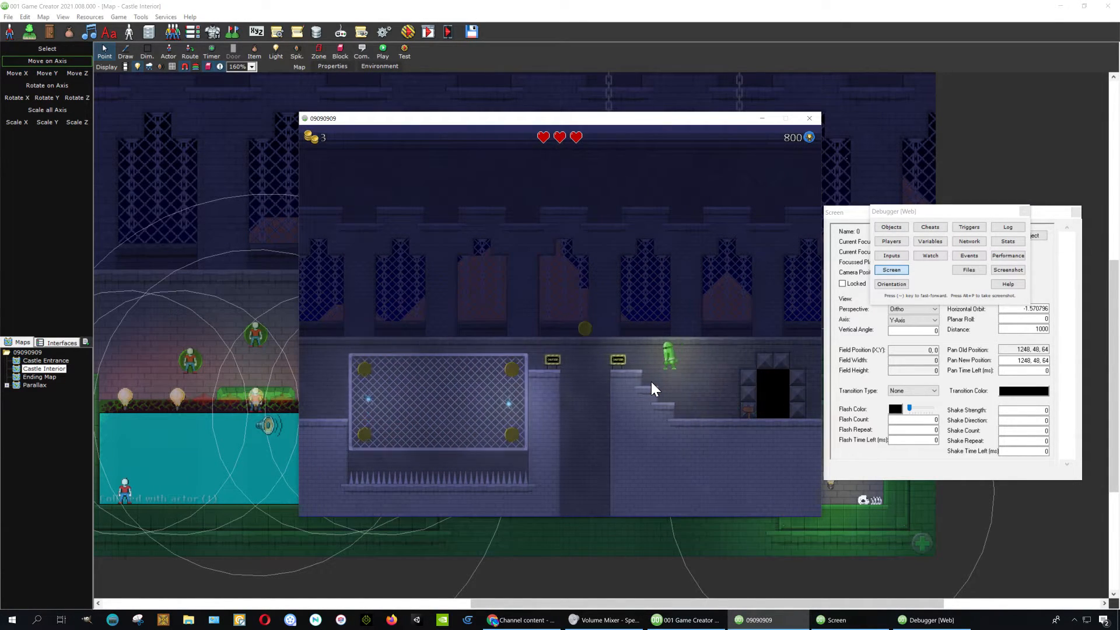
key("Left")
key("space")
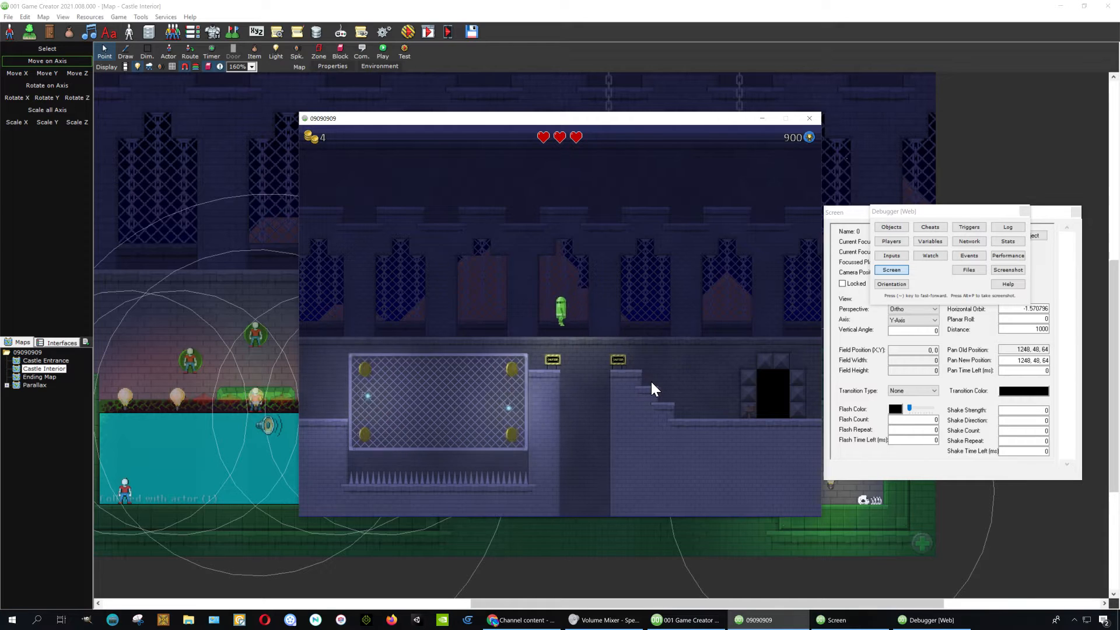
key("Left")
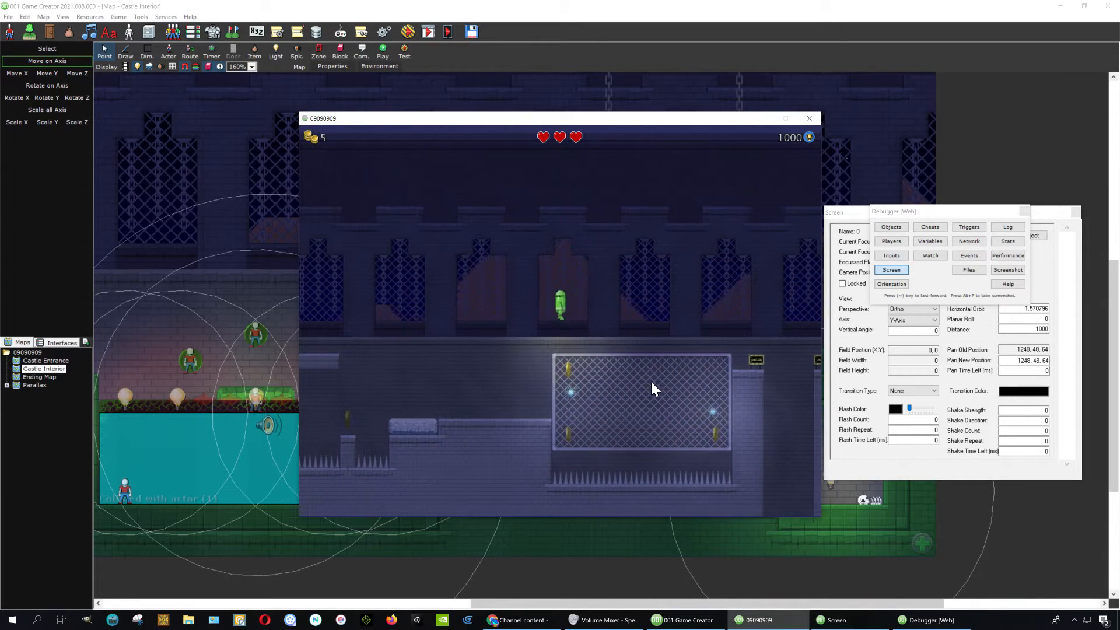
key("Left")
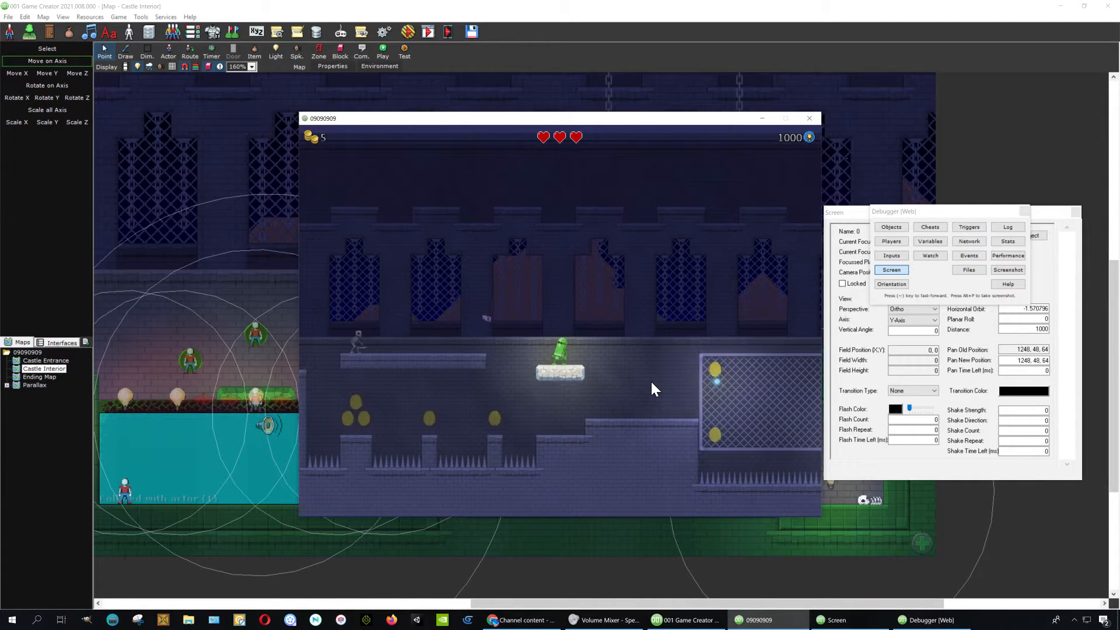
key("space")
key("Left")
key("space")
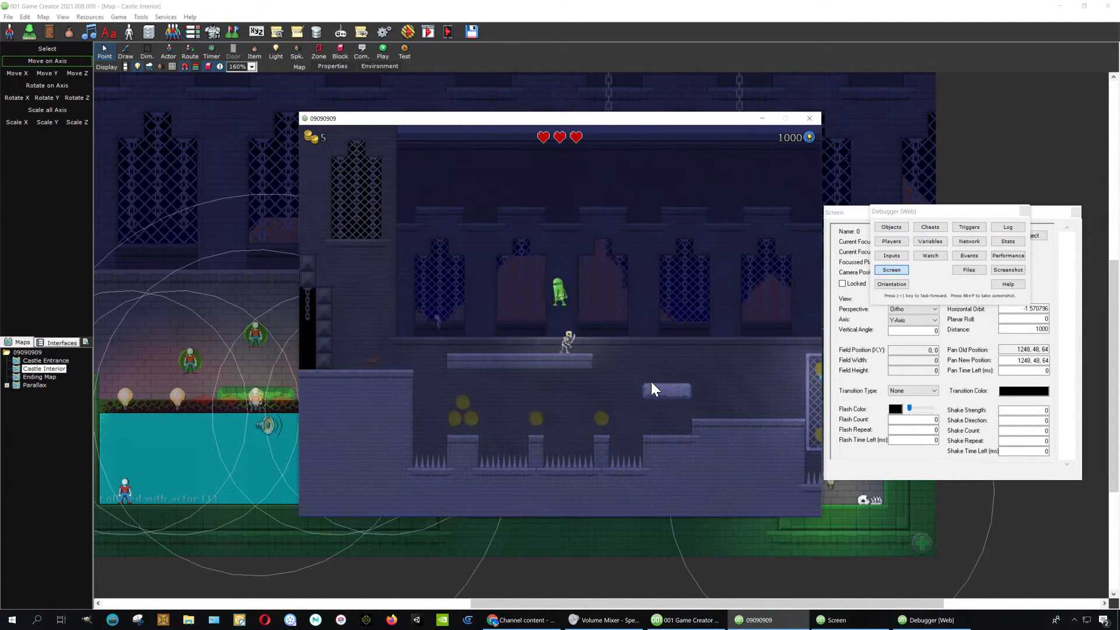
key("Left")
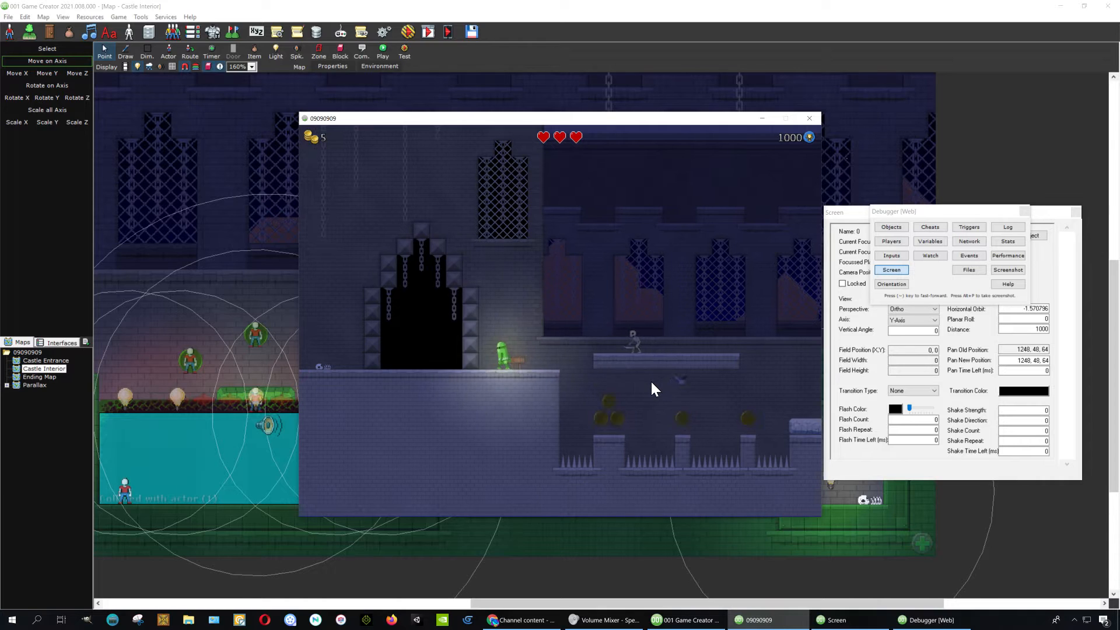
left_click(810, 118)
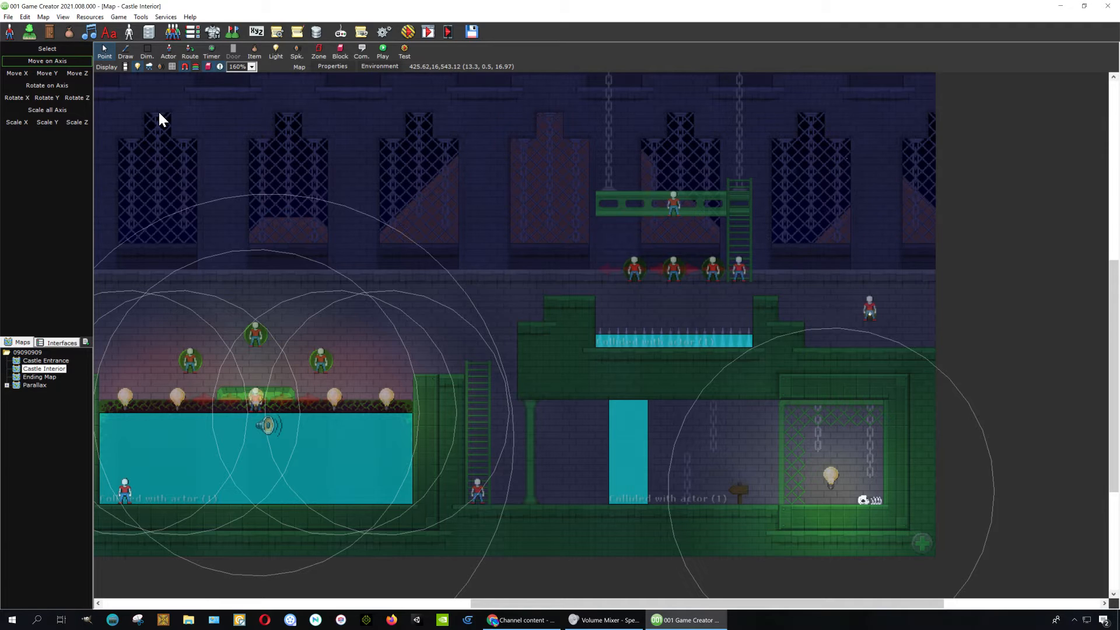
- Open the game's sprite resources and duplicate the Player Character body sprite
left_click(94, 17)
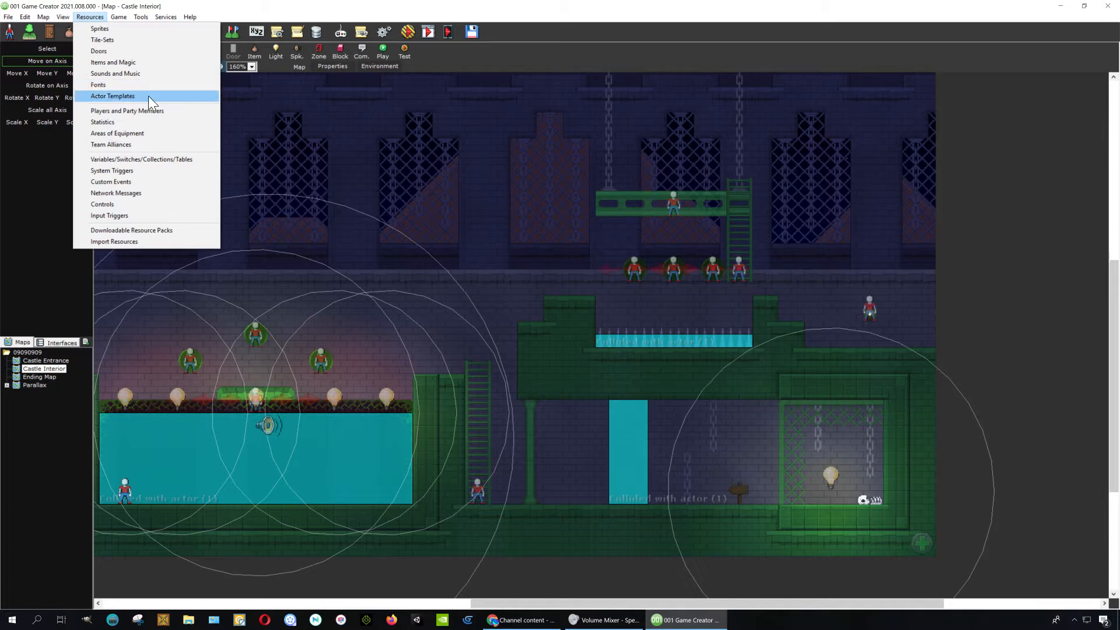
left_click(137, 29)
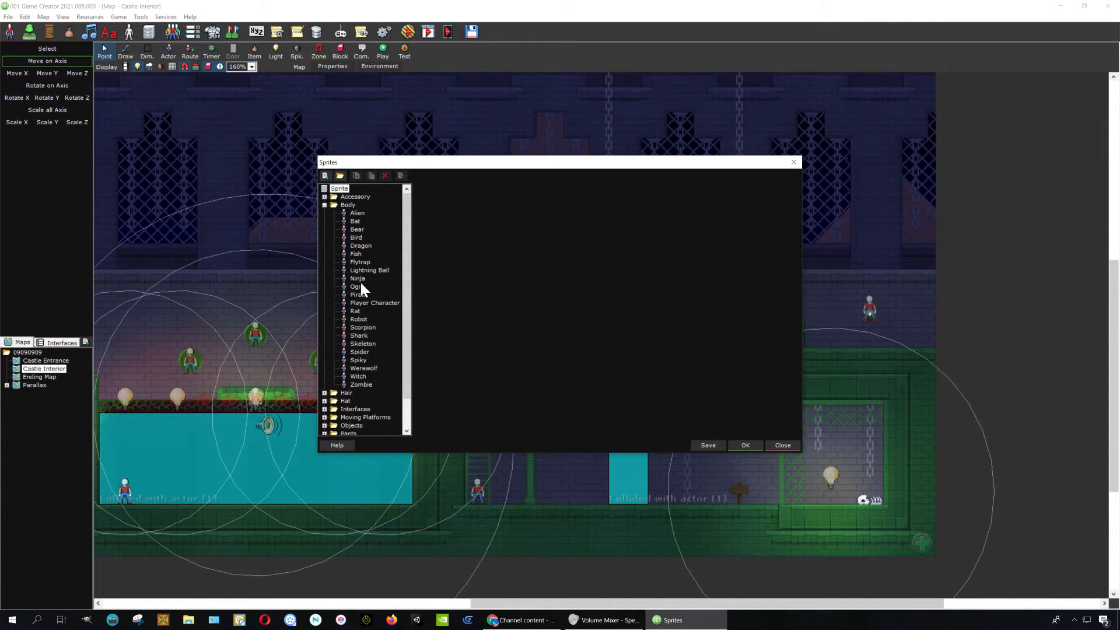
left_click(374, 303)
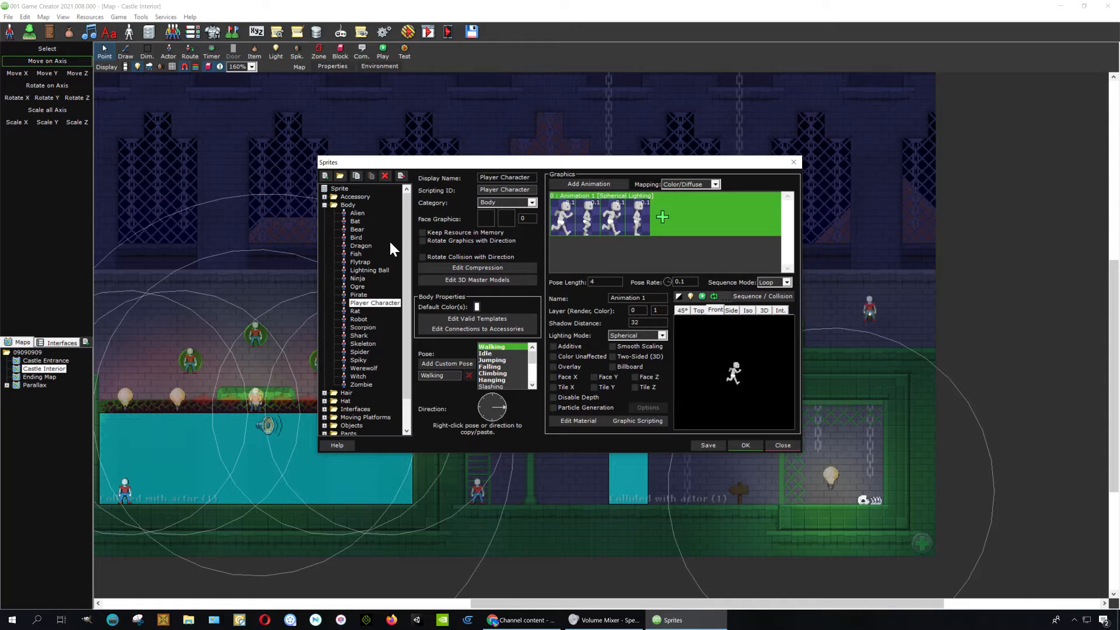
left_click(355, 175)
left_click(371, 176)
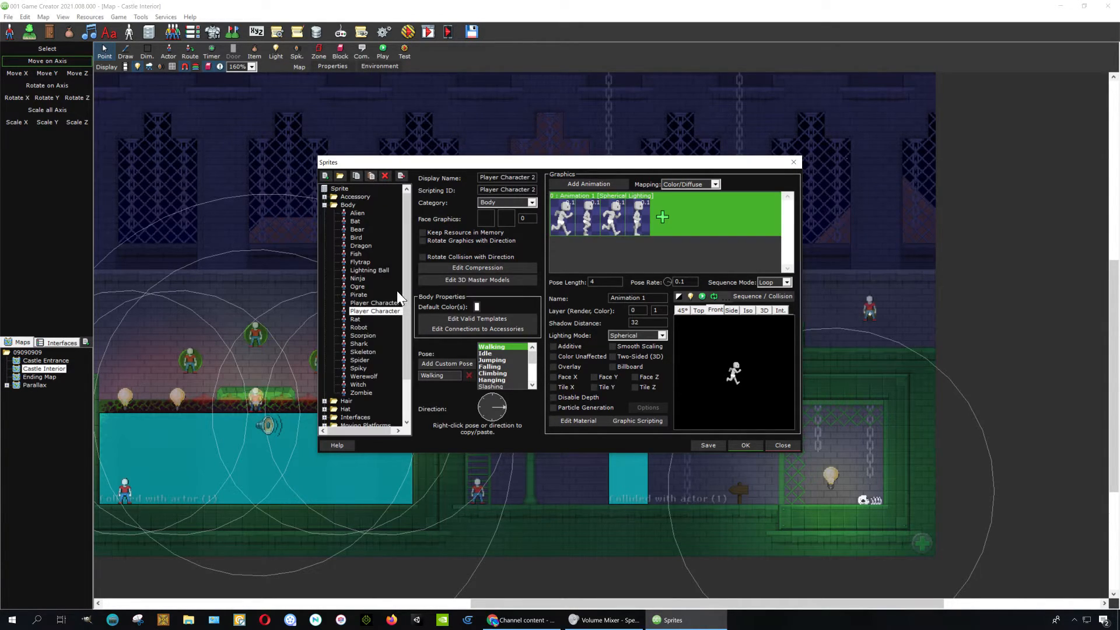
- Rename the duplicated body sprite to Super Player X and choose Body as its category
left_click_drag(534, 177, 453, 176)
type("Super Player X")
left_click(532, 202)
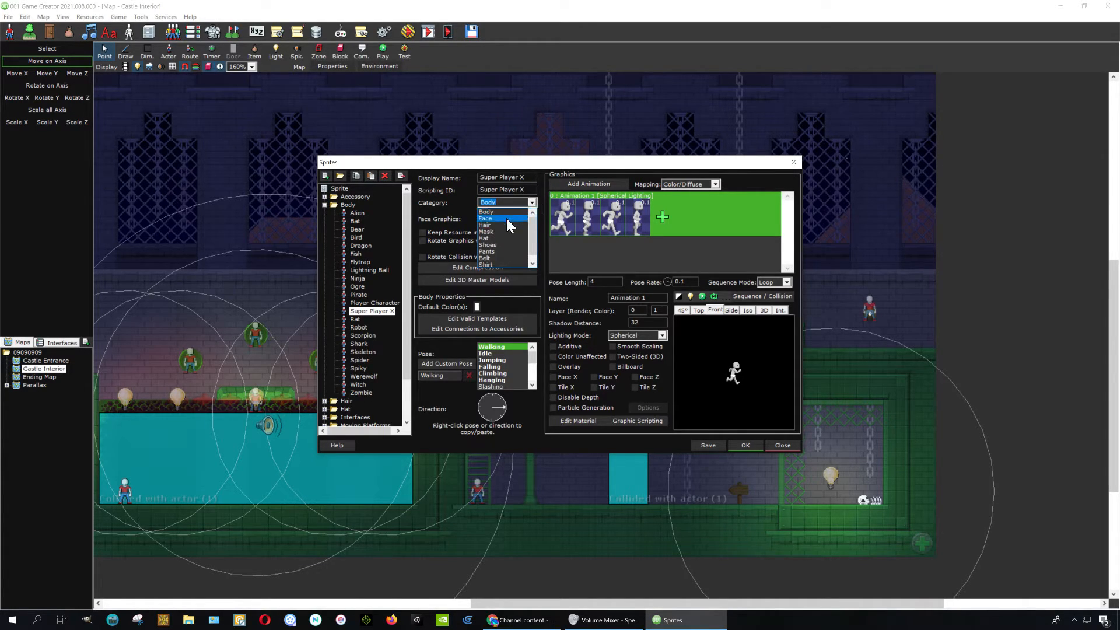
left_click(498, 211)
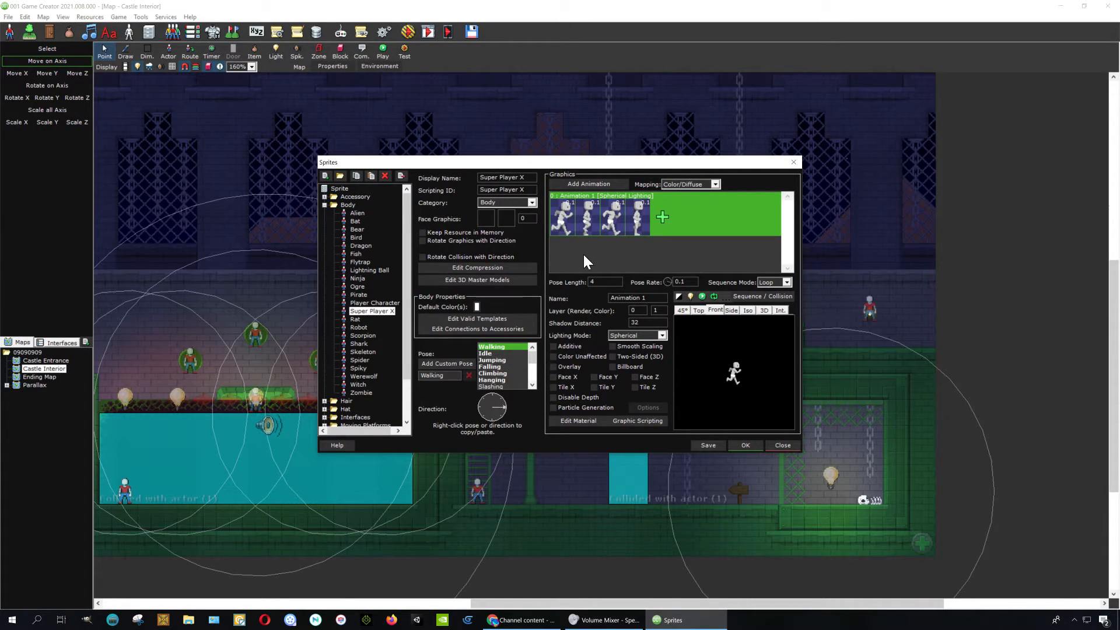
- Look through the Jumping, Falling, Climbing and Slashing poses of the Super Player X sprite
left_click(493, 359)
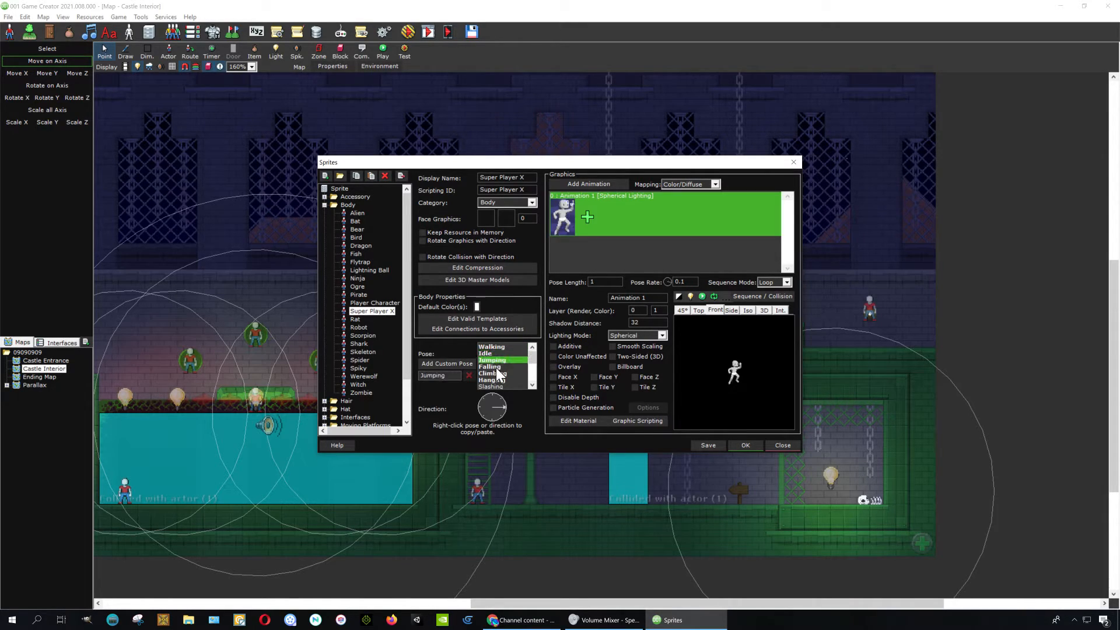
left_click(496, 368)
left_click(497, 374)
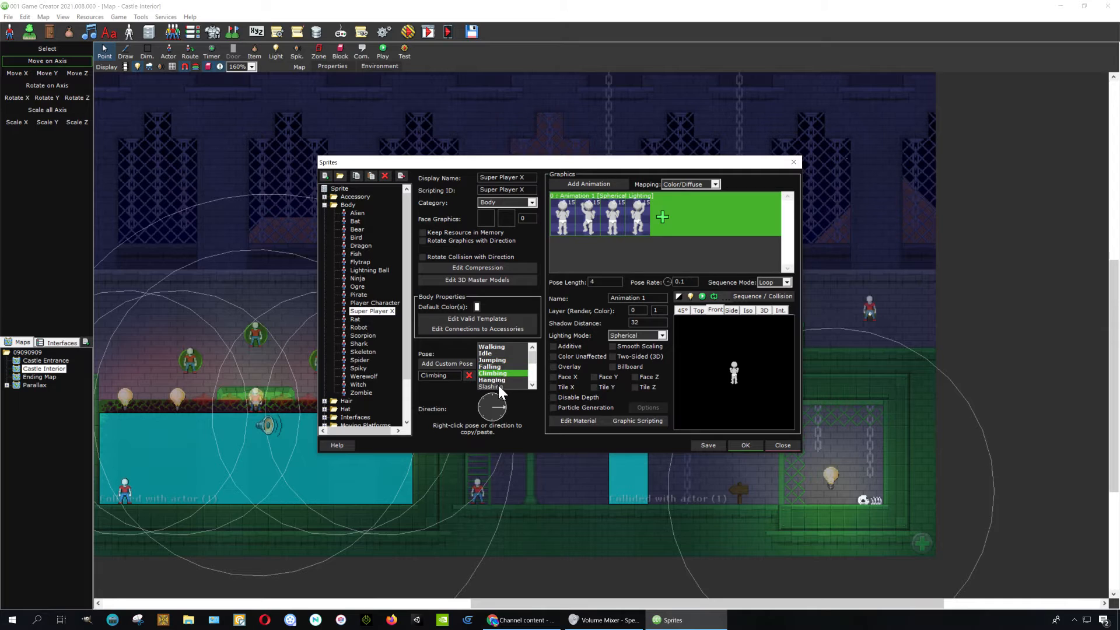
left_click(499, 385)
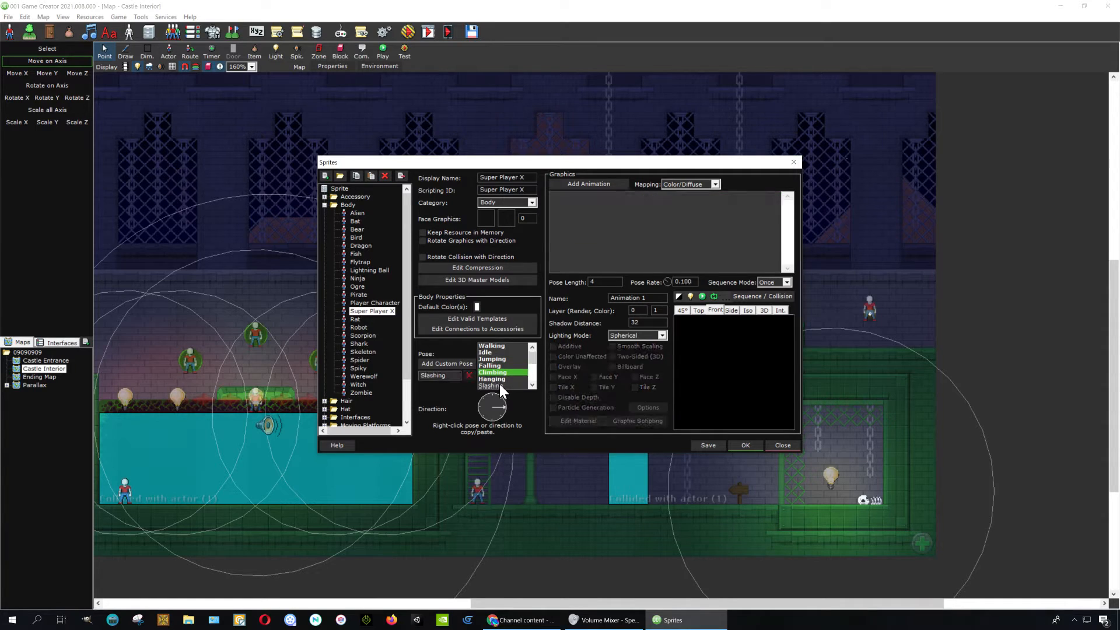
- Open the first Walking frame for editing, erase its entire figure and switch to the pencil
left_click(494, 347)
left_click(564, 212)
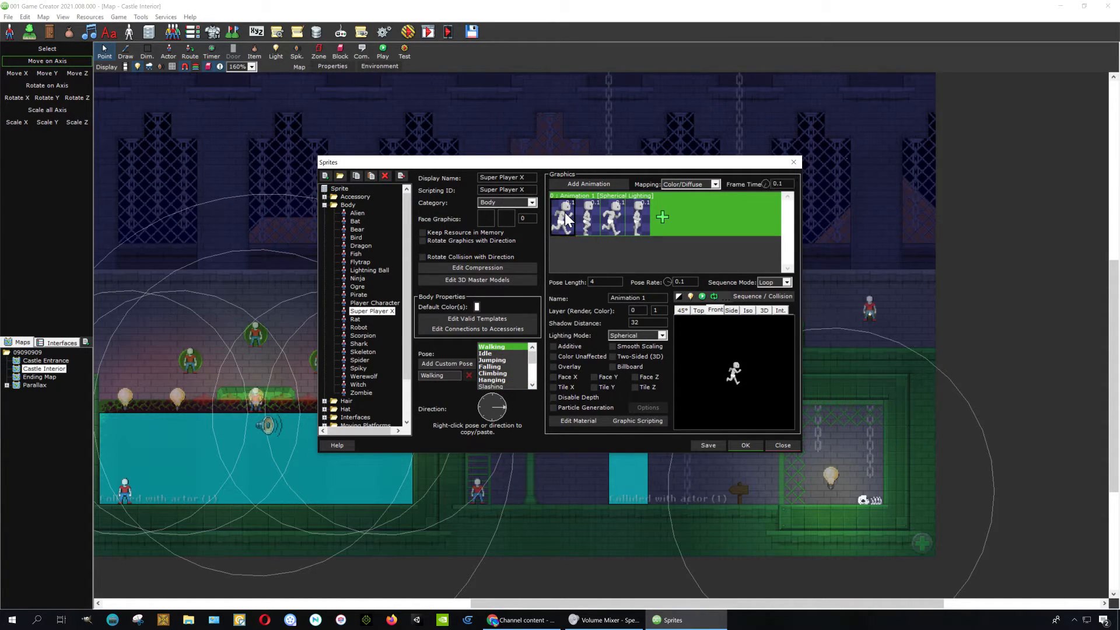
right_click(565, 212)
left_click(589, 249)
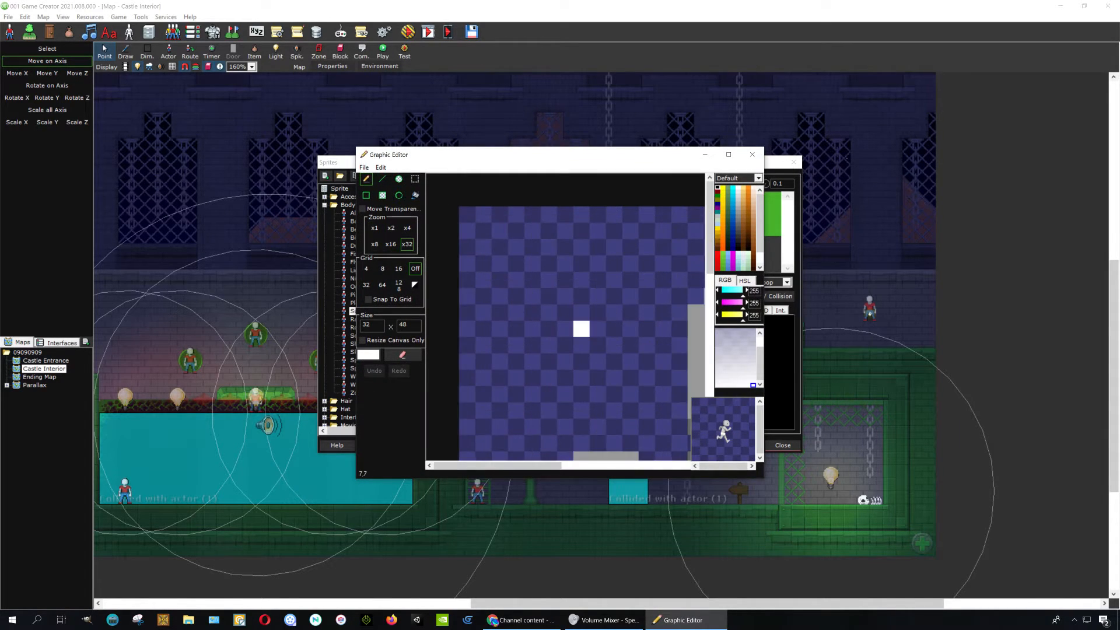
scroll(577, 329, "down", 2)
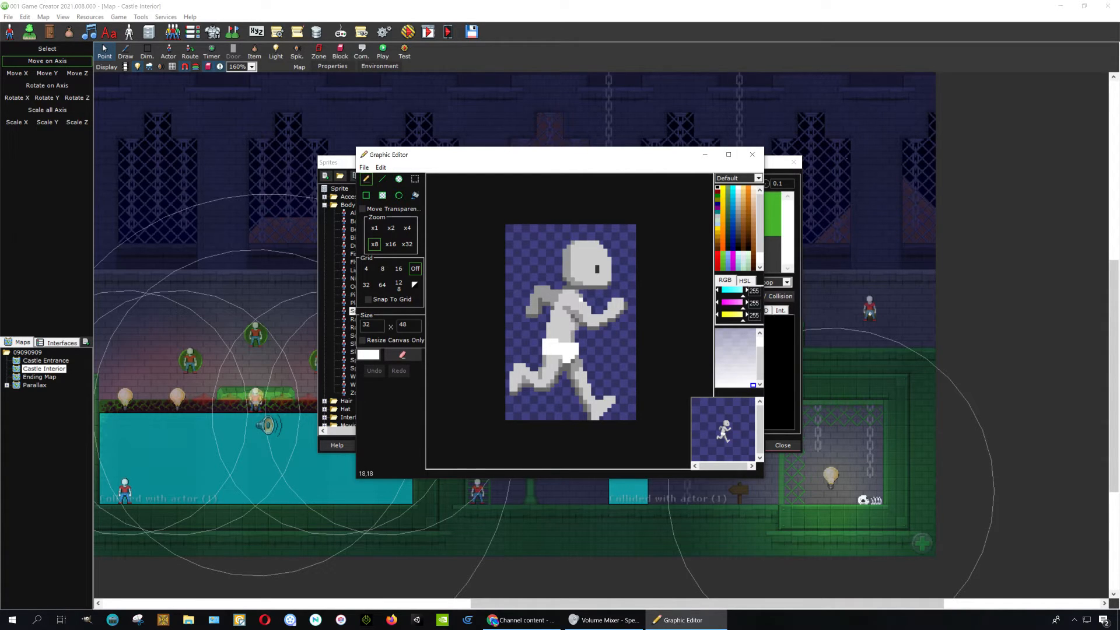
left_click(414, 179)
left_click_drag(515, 230, 645, 457)
key("Delete")
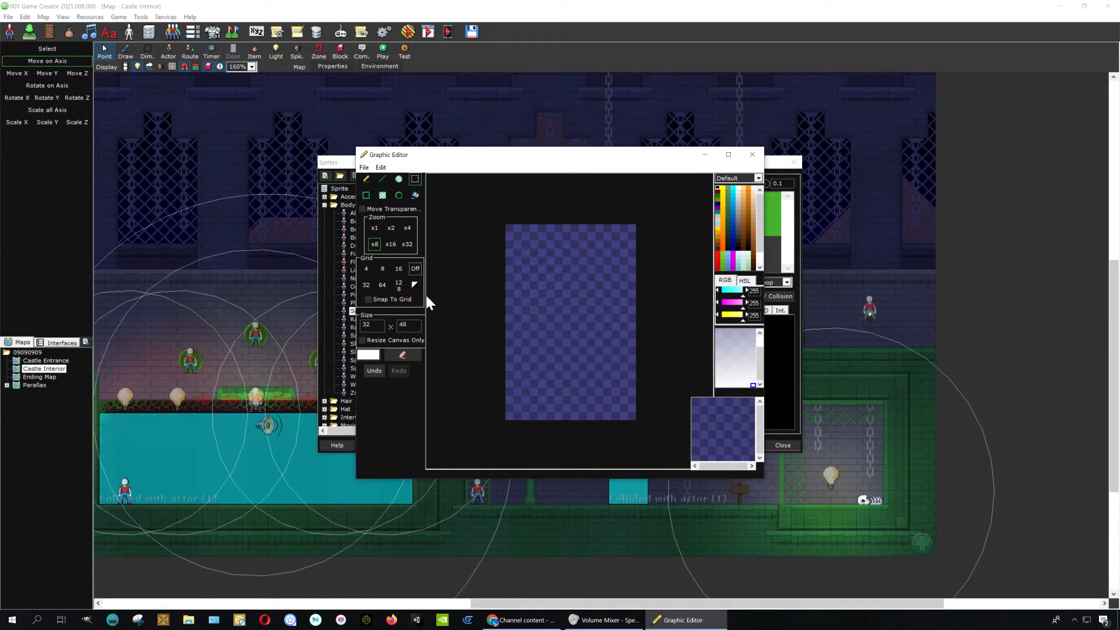
left_click(367, 178)
left_click(556, 284)
mouse_move(568, 291)
left_mouse_down()
mouse_move(611, 312)
mouse_move(631, 270)
mouse_move(577, 248)
mouse_move(564, 266)
left_mouse_up()
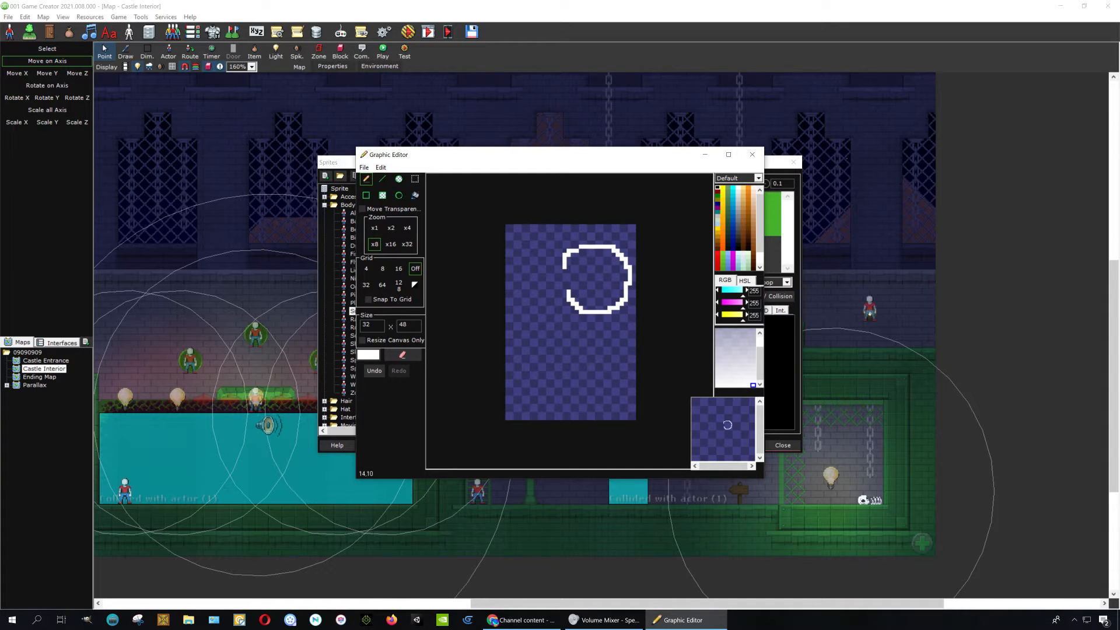
key("ctrl+z")
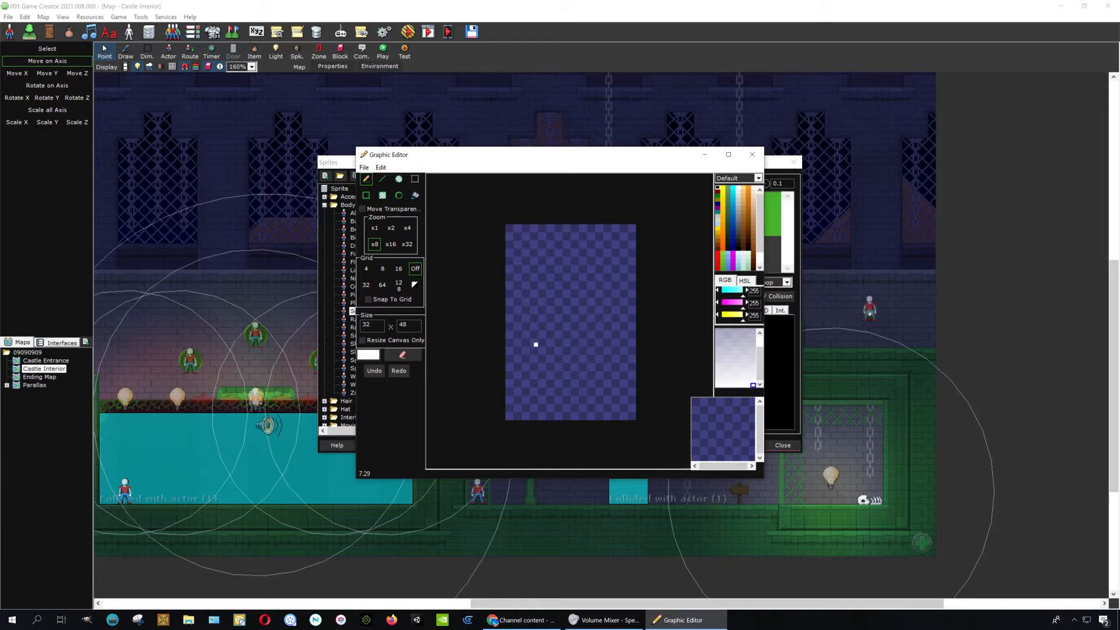
- Draw a closed white outline of a large-headed figure with two spread legs on the empty frame and fill it white
mouse_move(539, 340)
left_mouse_down()
mouse_move(522, 294)
mouse_move(552, 229)
mouse_move(622, 257)
mouse_move(589, 387)
mouse_move(613, 405)
mouse_move(604, 416)
mouse_move(554, 389)
mouse_move(531, 414)
mouse_move(512, 398)
mouse_move(543, 348)
left_mouse_up()
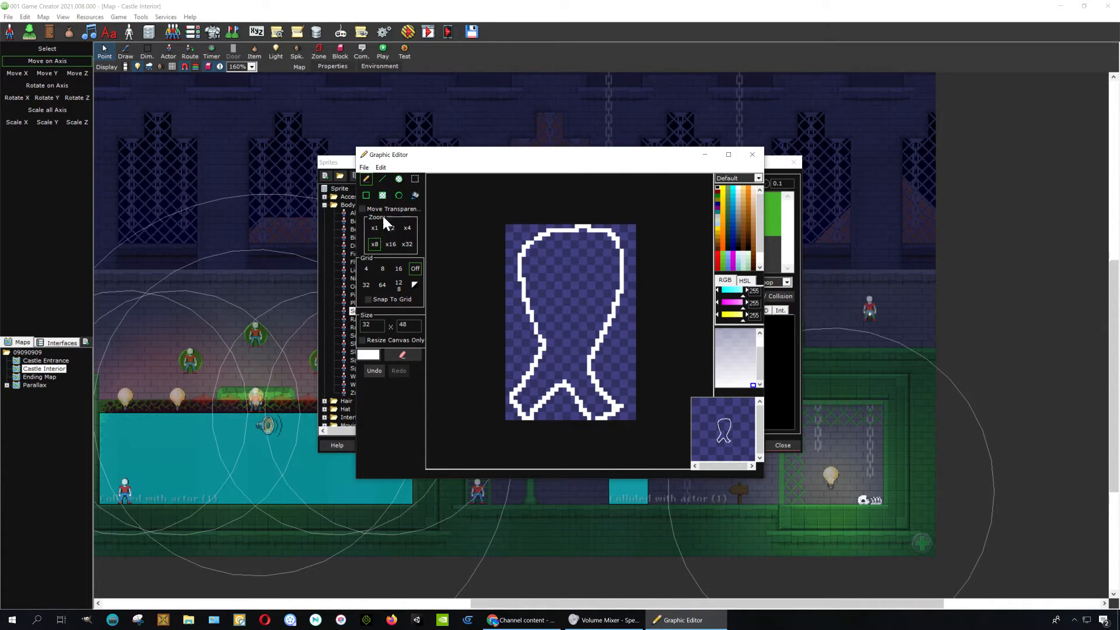
left_click(414, 195)
left_click(579, 277)
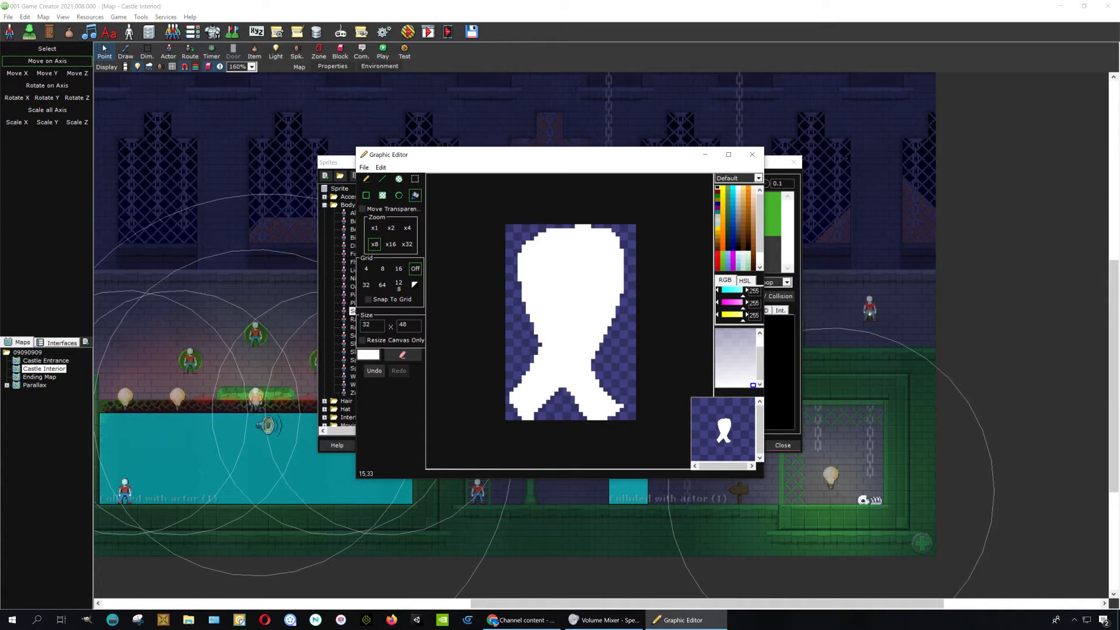
- Set the drawing colour to grey (RGB 145, 145, 145) and draw a curved face outline with a small square eye
left_click(367, 179)
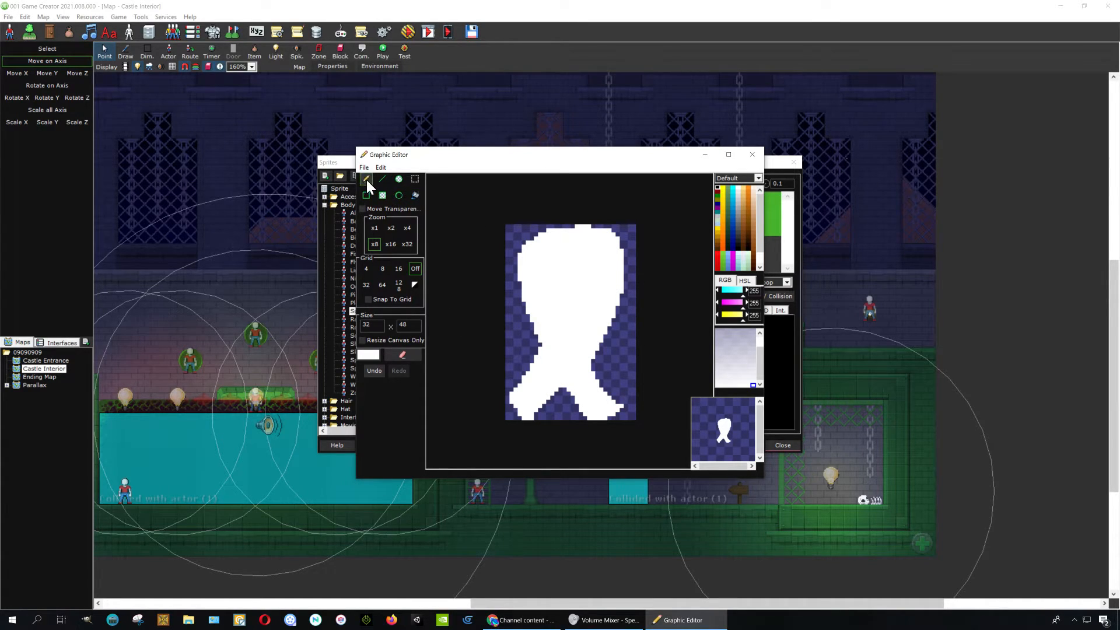
left_click(372, 356)
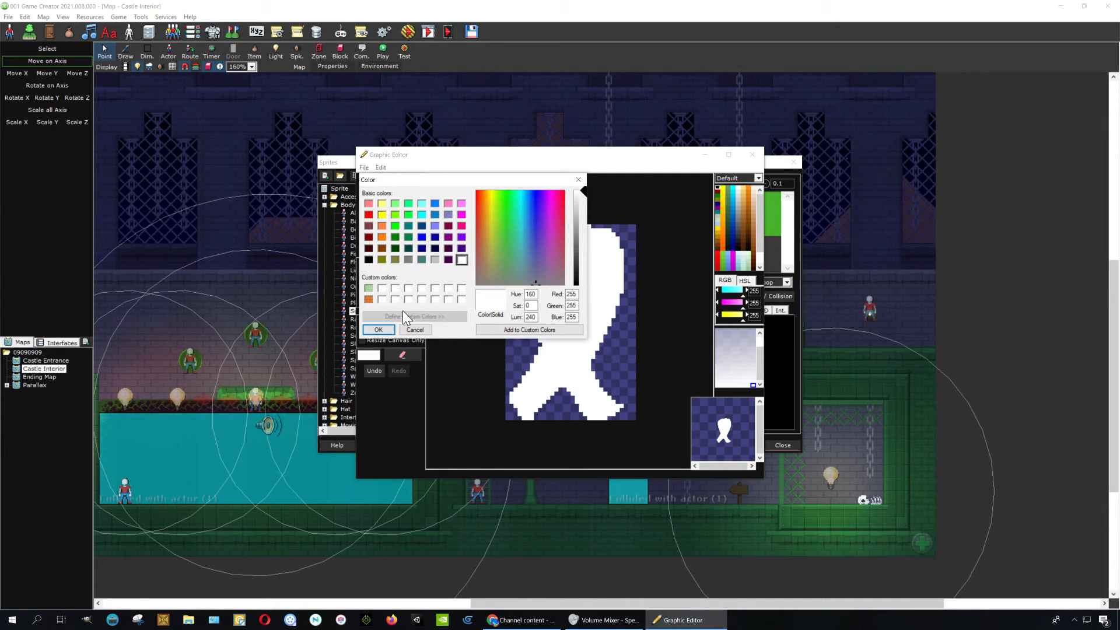
left_click(576, 231)
left_click(495, 330)
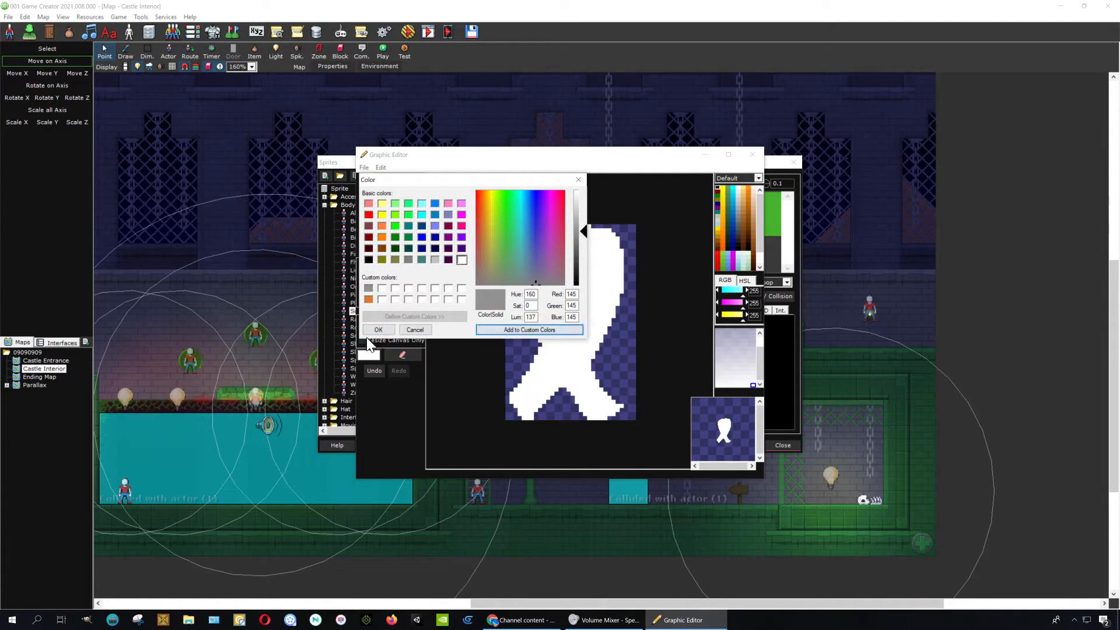
left_click(385, 330)
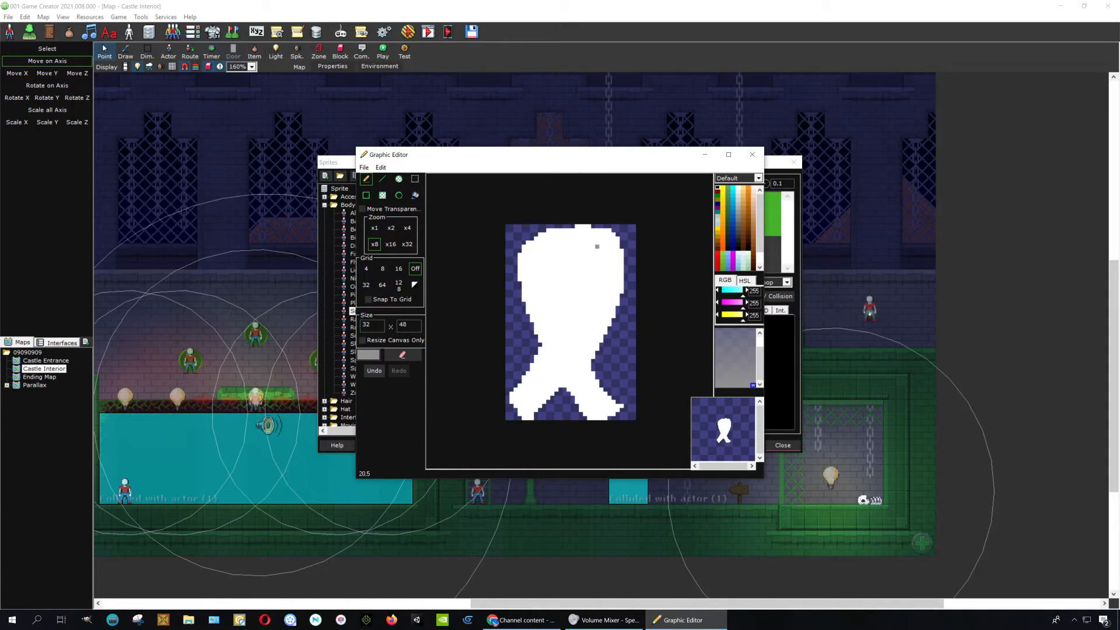
mouse_move(618, 251)
left_mouse_down()
mouse_move(590, 251)
mouse_move(557, 304)
mouse_move(609, 327)
left_mouse_up()
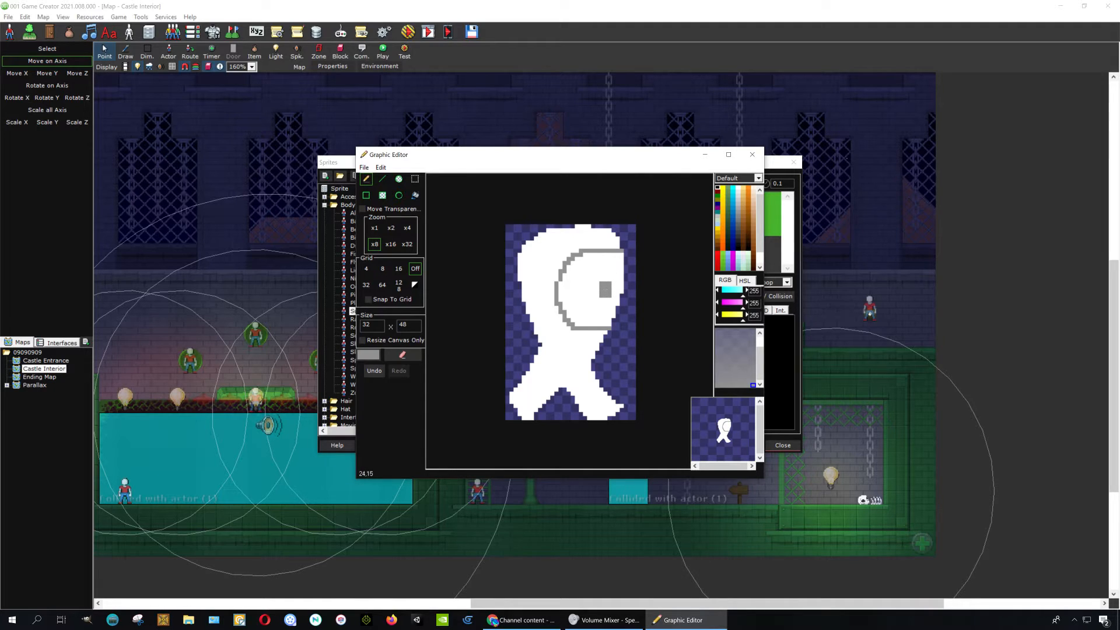
- Fill the face area with light grey (RGB 195, 195, 195), save the frame and close the graphic editor
left_click(370, 354)
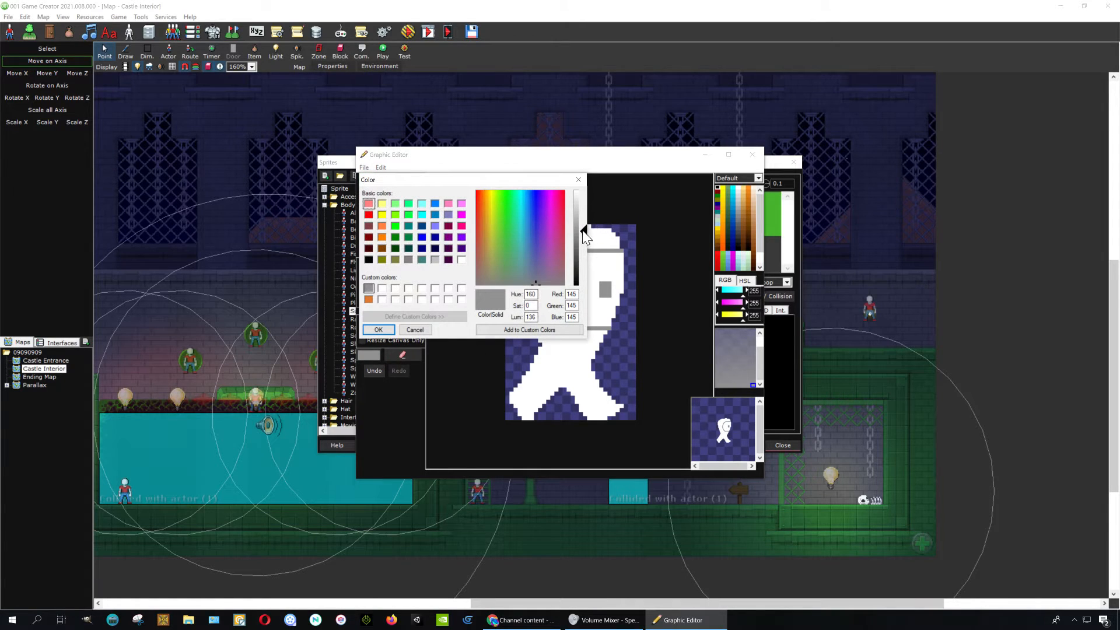
left_click_drag(582, 232, 584, 214)
left_click(526, 330)
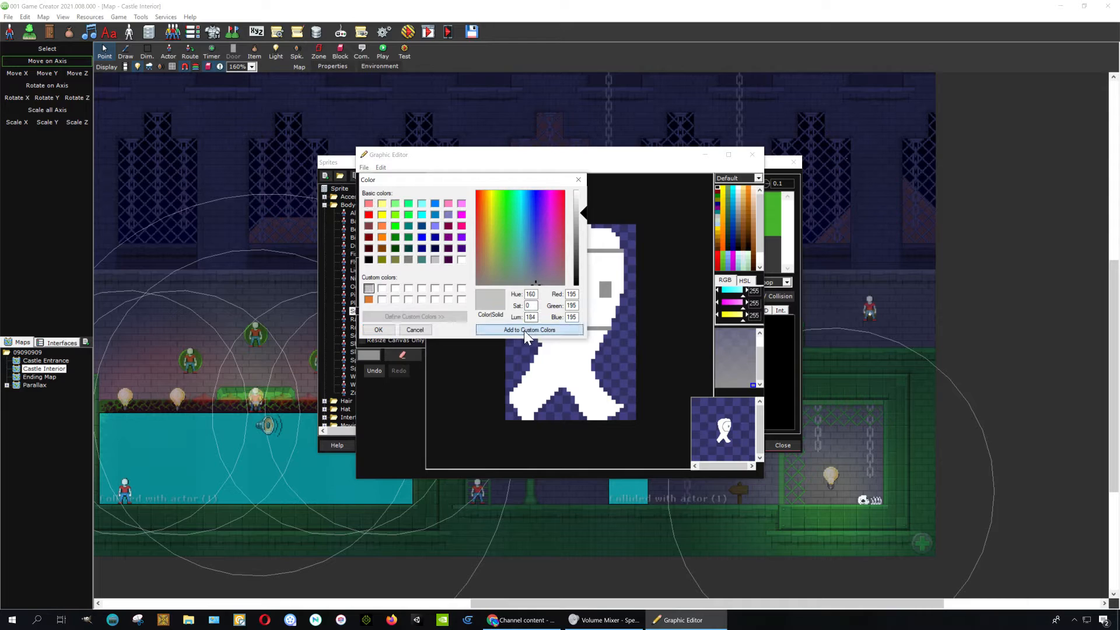
left_click(388, 333)
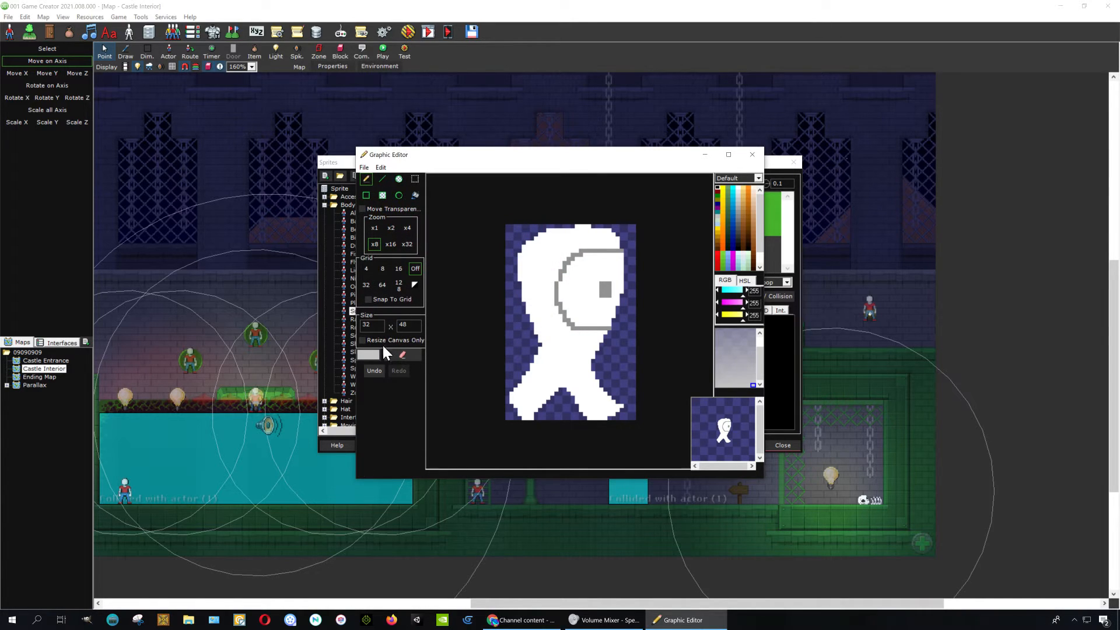
left_click(417, 194)
left_click(587, 315)
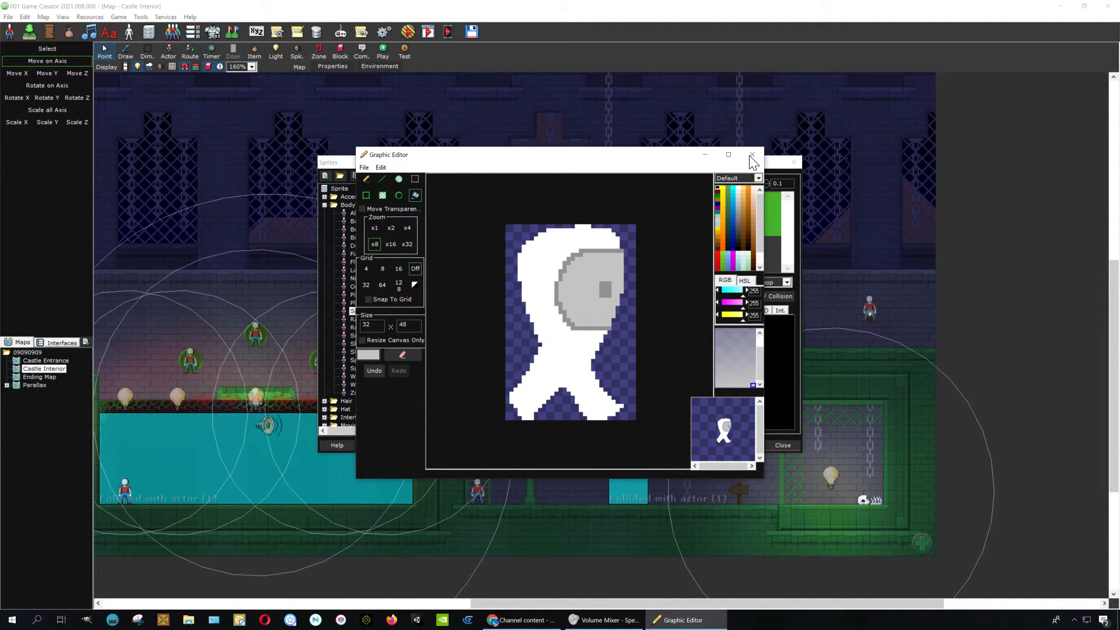
left_click(364, 168)
left_click(379, 190)
left_click(752, 154)
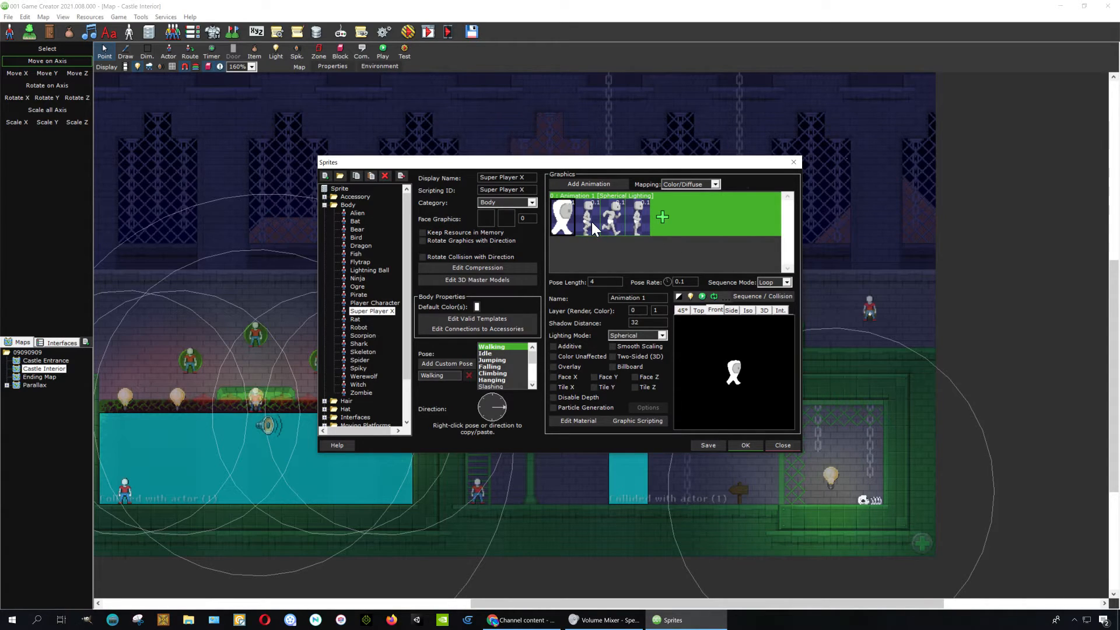
- Try to save the second Walking frame with a version of the white figure whose legs are together
double_click(592, 221)
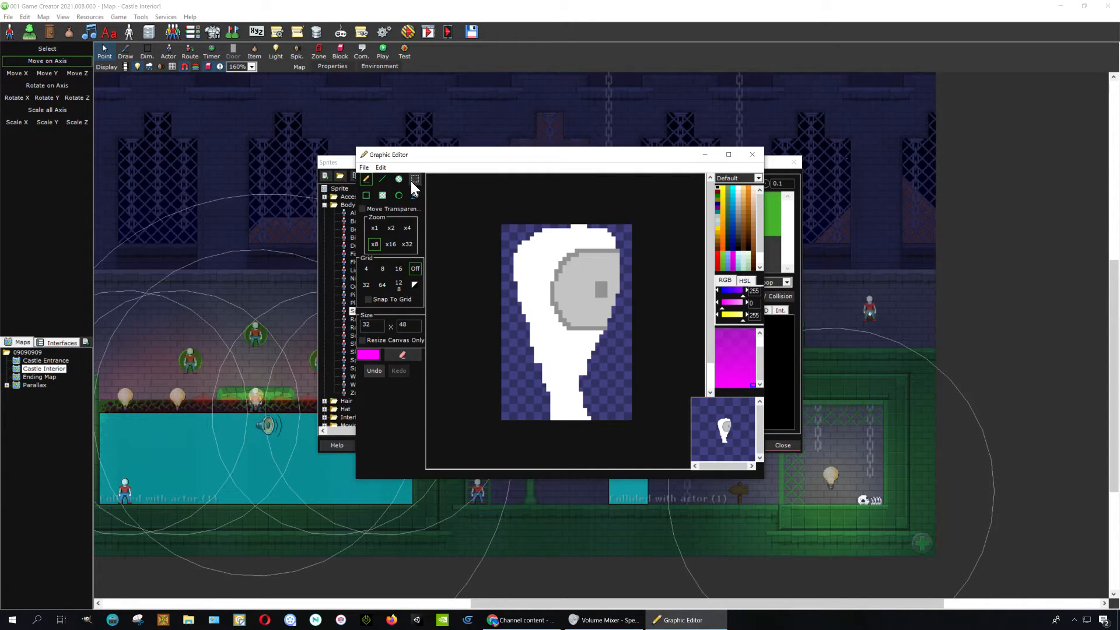
left_click(413, 180)
left_click(752, 155)
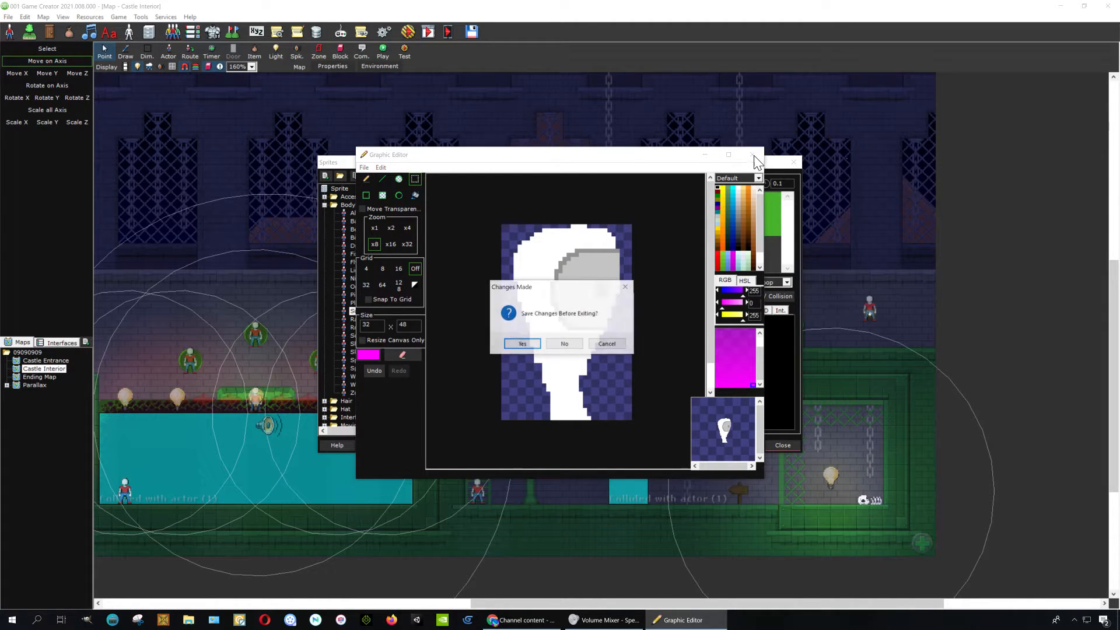
left_click(528, 349)
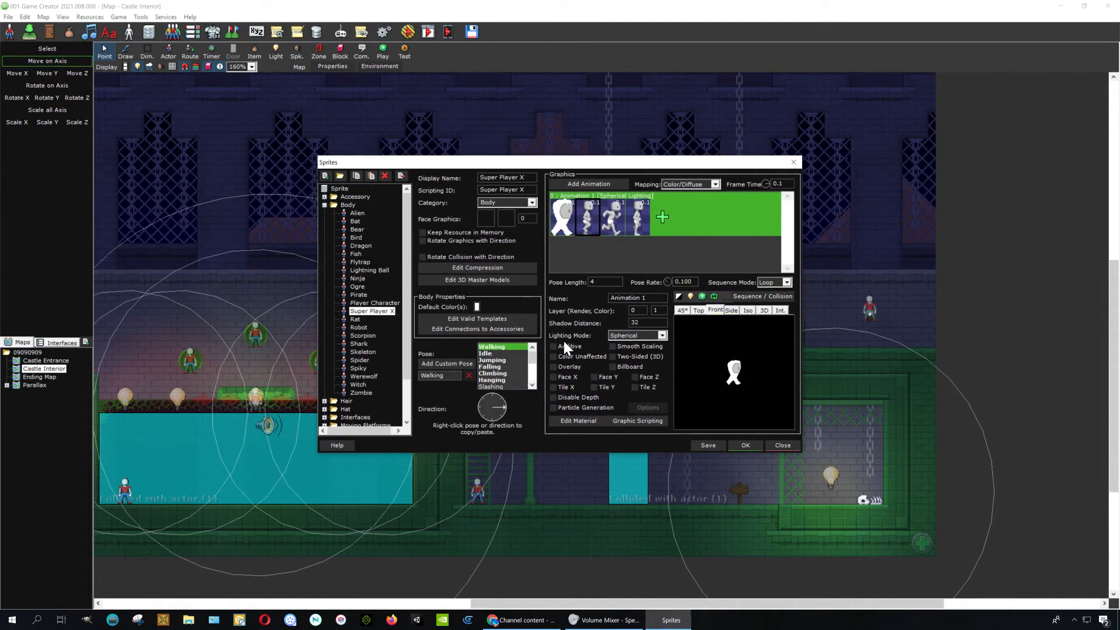
- Copy the first Walking frame over the second one and open the copy in the graphic editor
right_click(563, 223)
left_click(586, 256)
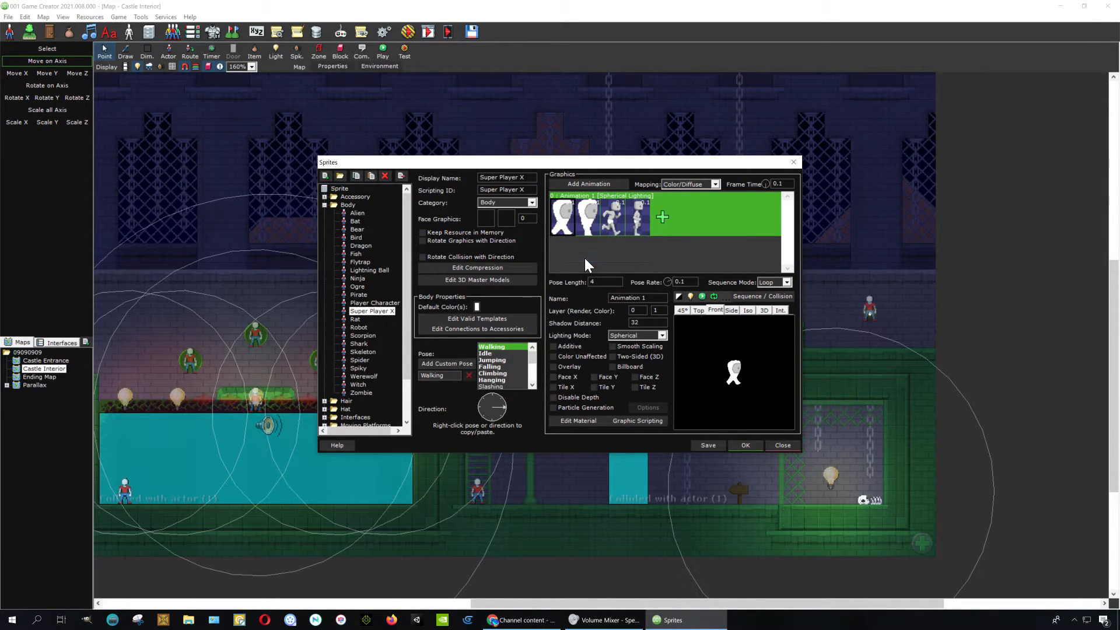
scroll(561, 318, "up", 4)
scroll(560, 323, "down", 2)
- Replace the copied figure's spread legs with closed legs, fill them white and save the second Walking frame
left_click(413, 179)
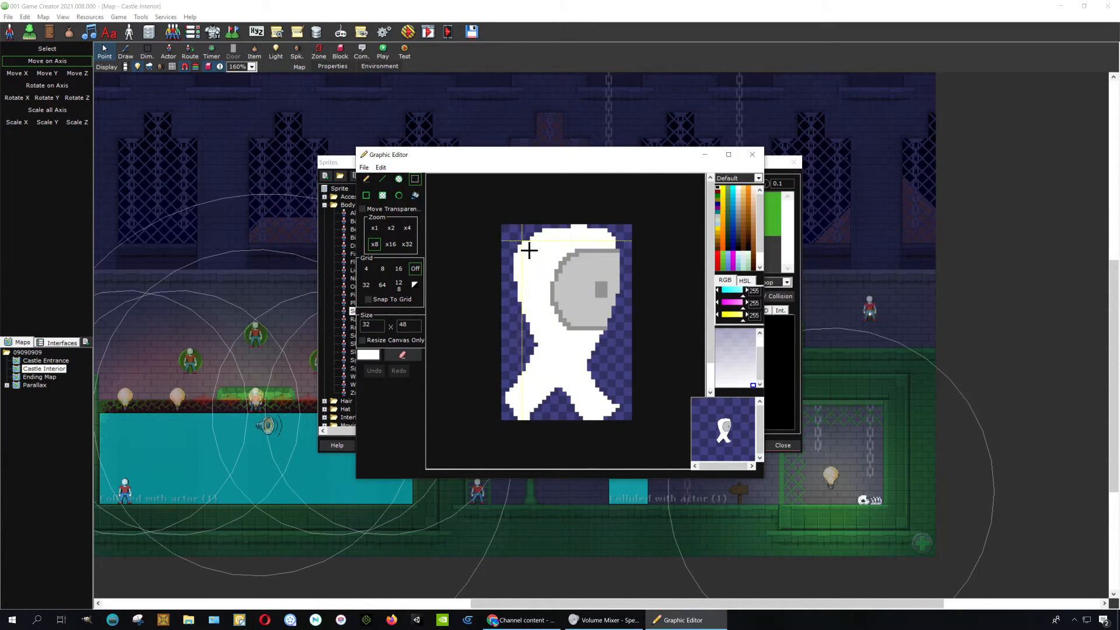
mouse_move(504, 227)
left_mouse_down()
mouse_move(629, 338)
mouse_move(572, 312)
left_mouse_up()
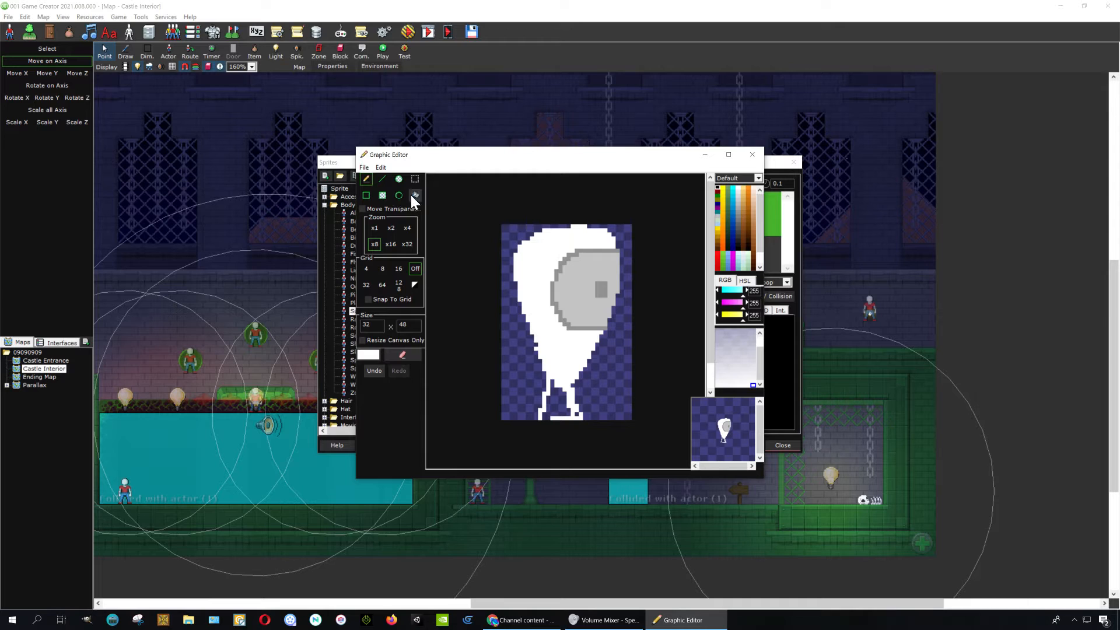
left_click(413, 195)
left_click(560, 409)
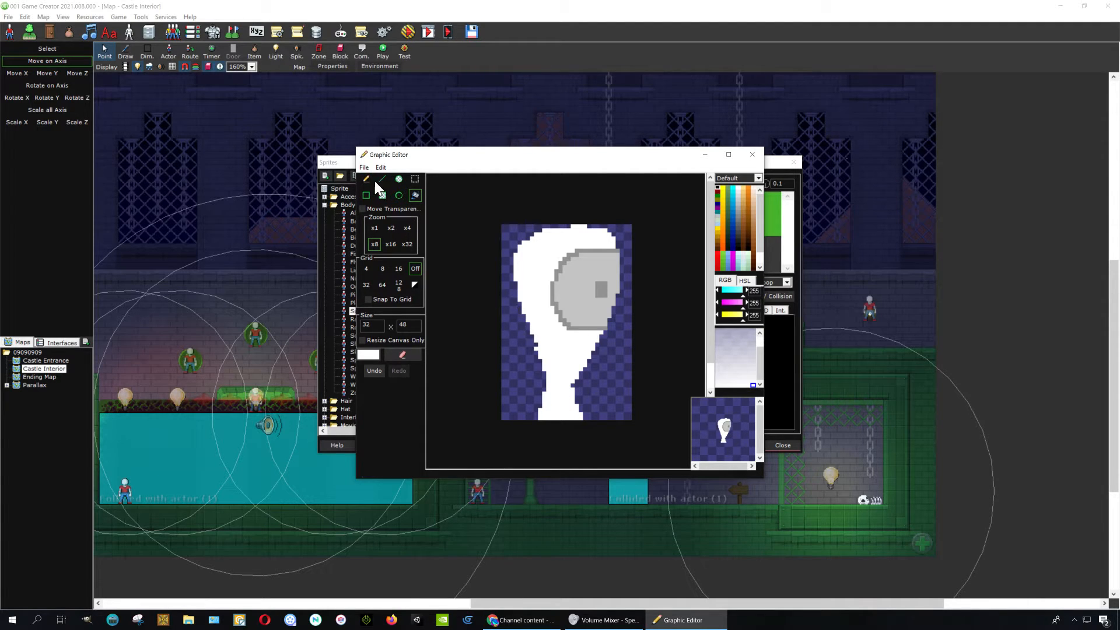
left_click(748, 158)
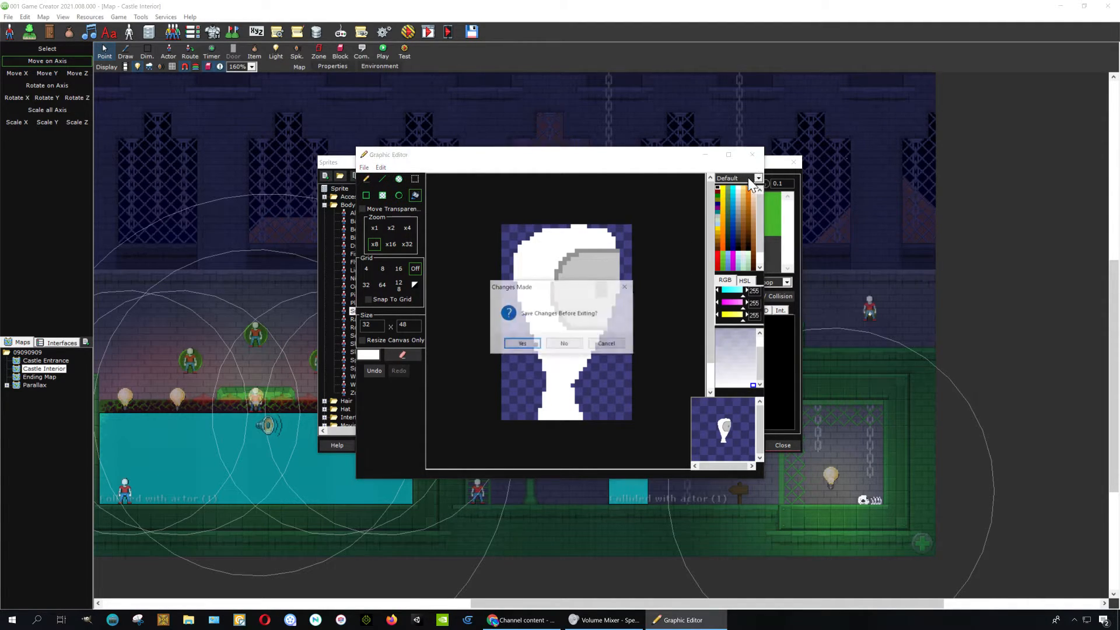
left_click(525, 343)
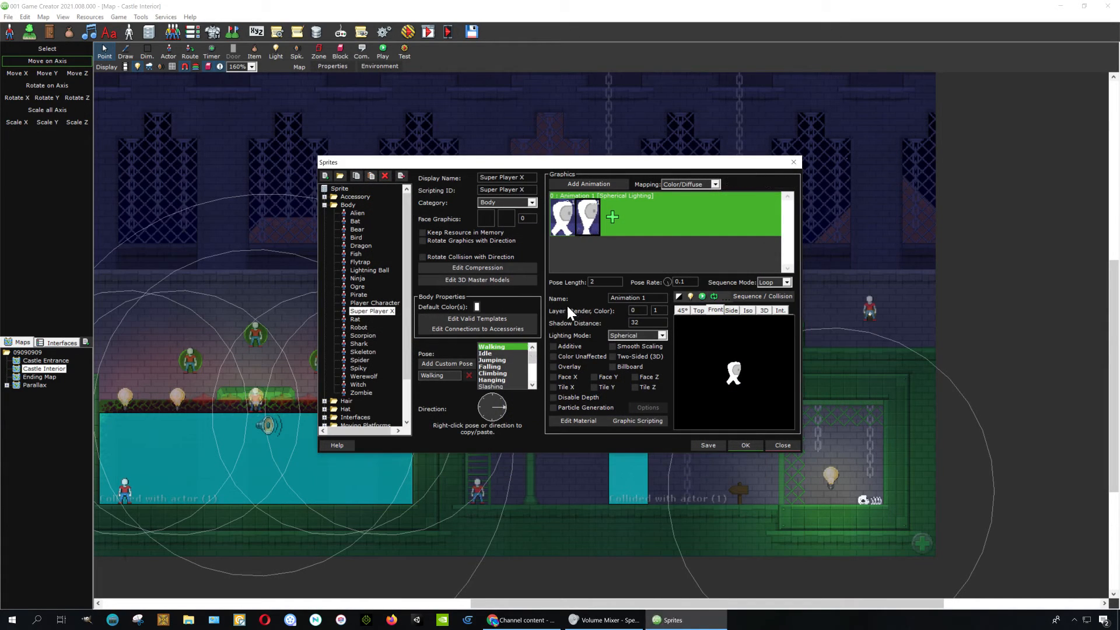
- Play the preview of the two-frame Walking animation
left_click(588, 219)
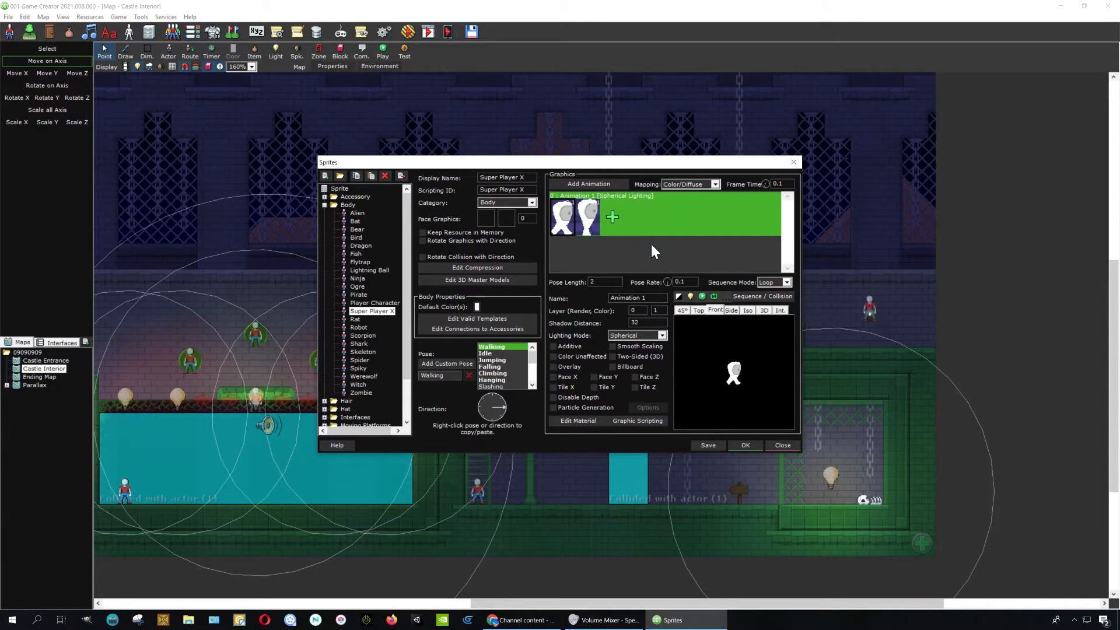
left_click(713, 297)
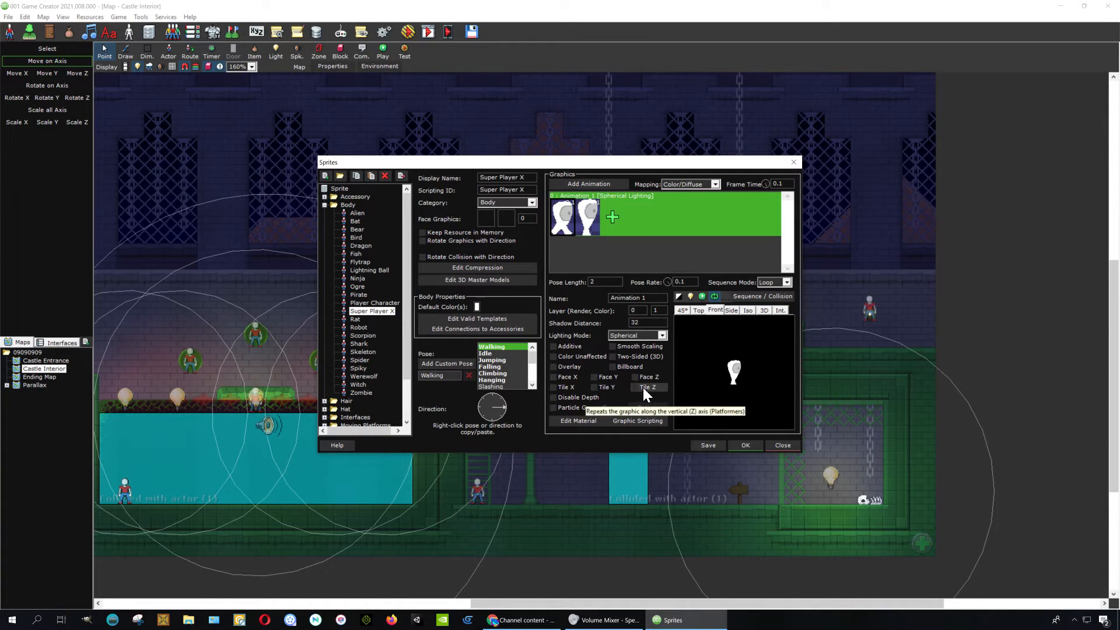
- Try a different hue for Super Player X's default body colour, then save the sprite and close the Sprites editor
left_click(478, 307)
left_click_drag(453, 256, 463, 229)
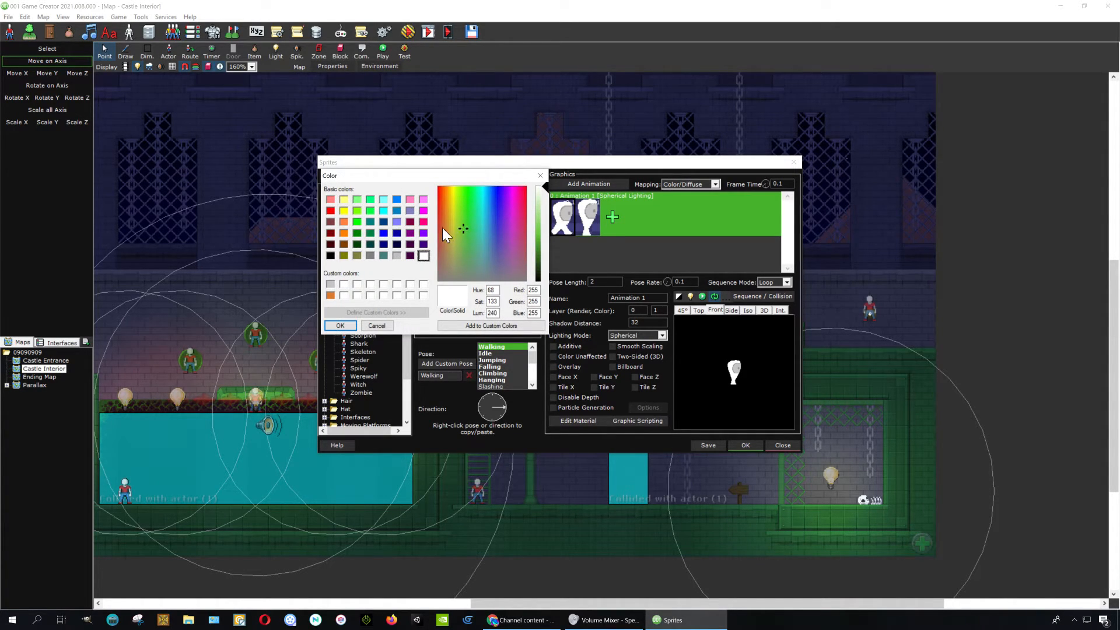
key("Return")
left_click(748, 445)
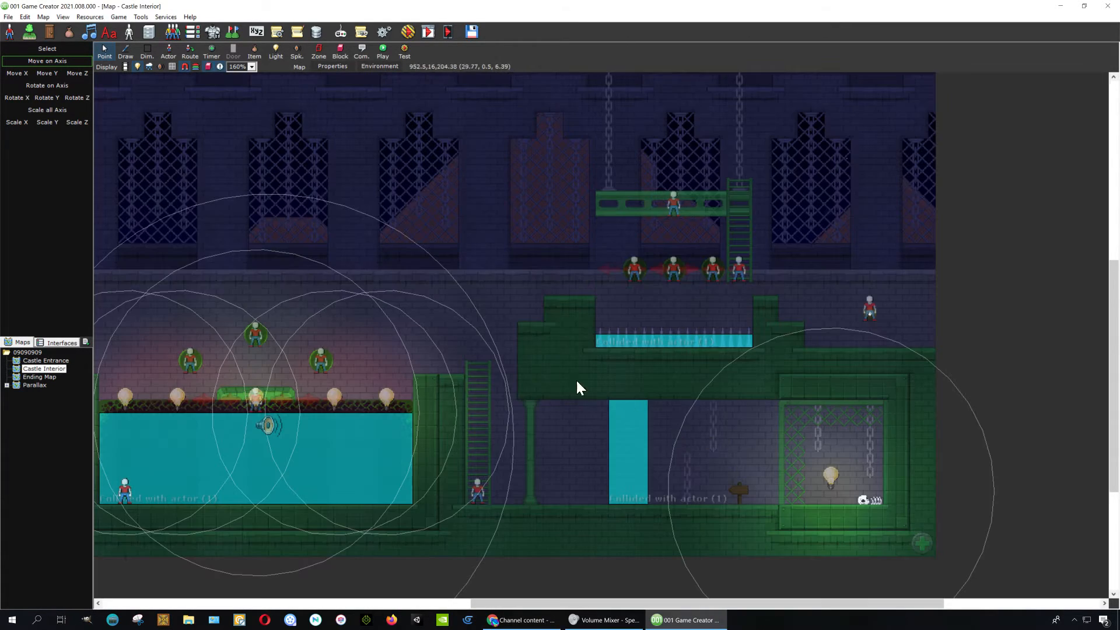
- Edit the actor of party member Runguy and choose Super Player X as its body sprite
left_click(89, 17)
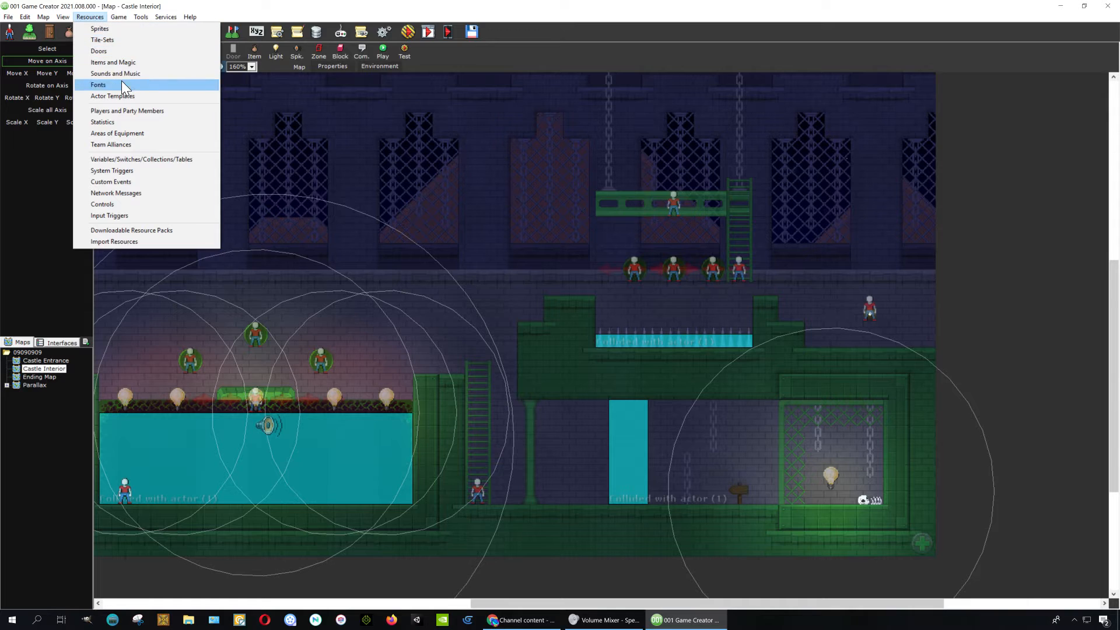
left_click(148, 111)
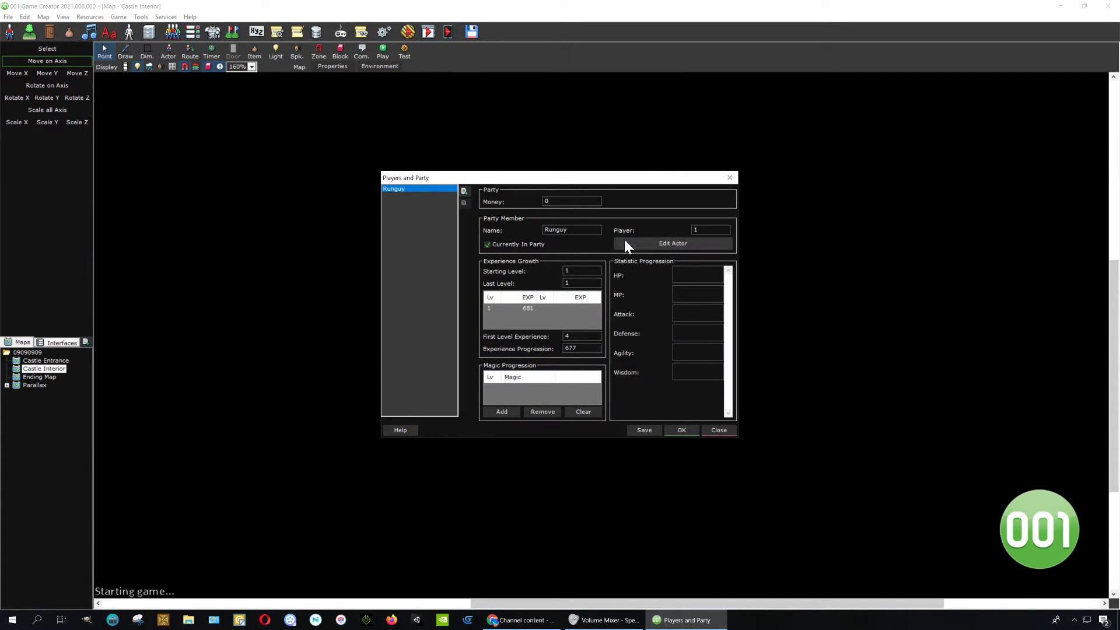
left_click(647, 247)
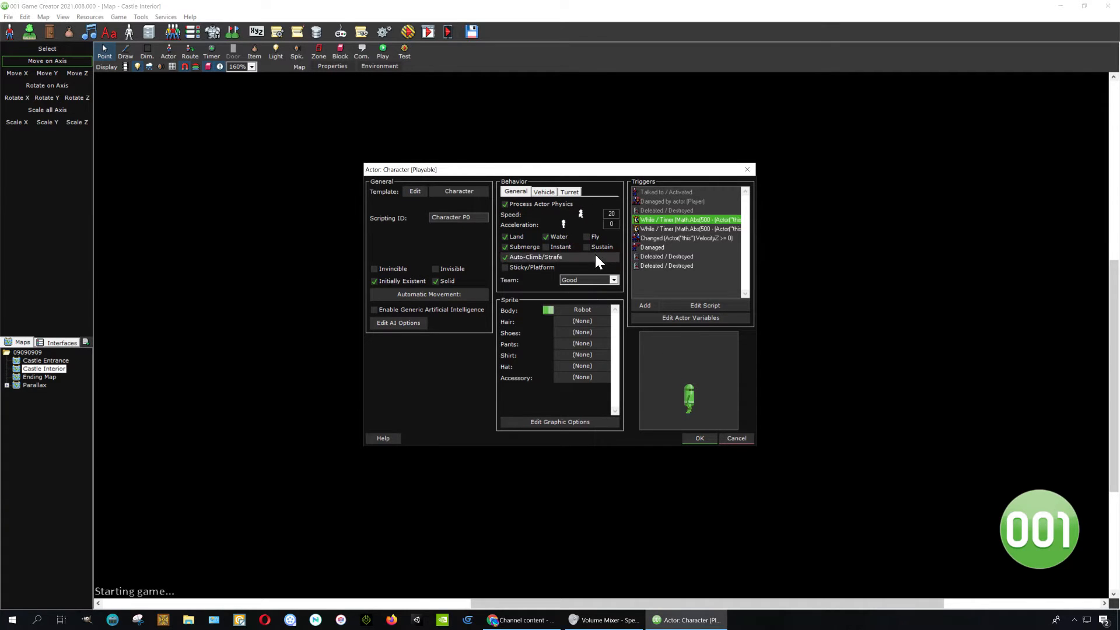
left_click(589, 309)
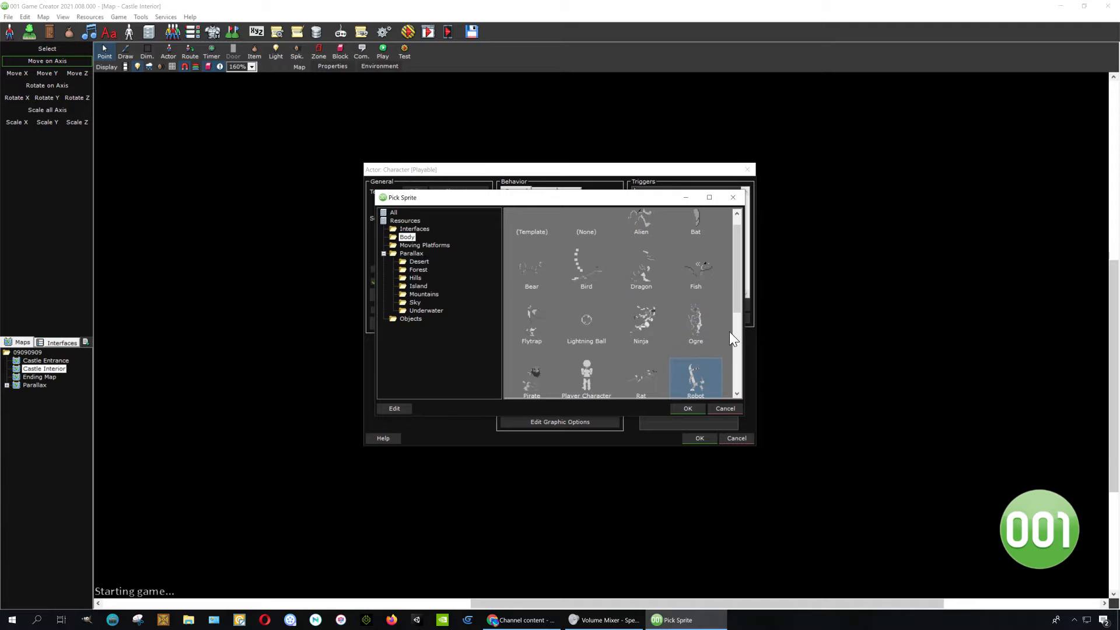
left_click_drag(732, 308, 731, 376)
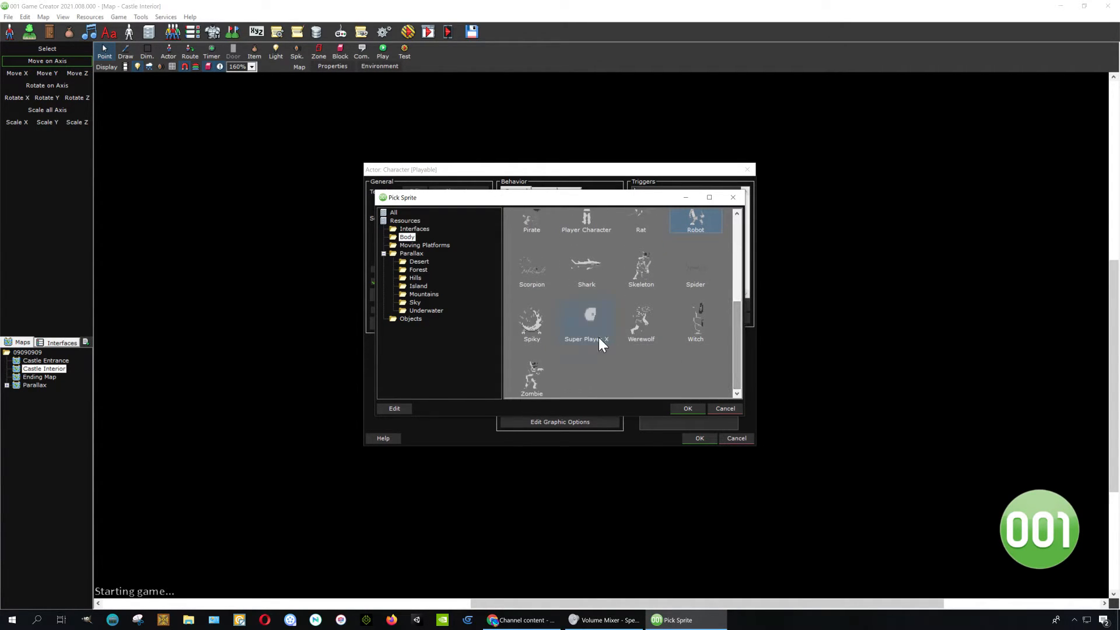
left_click(687, 408)
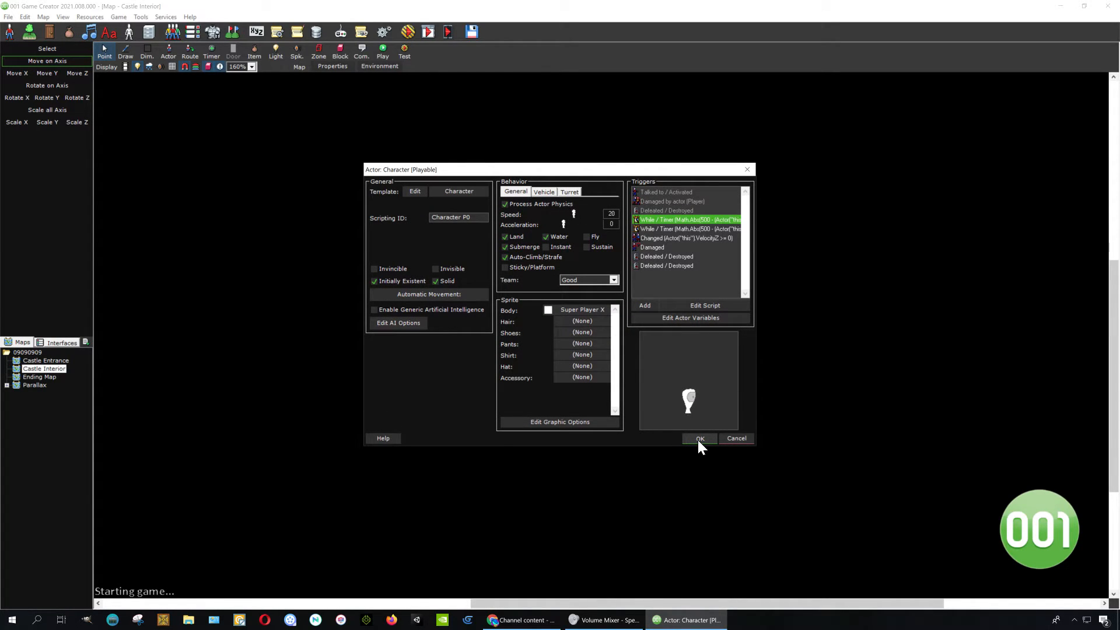
- Tint the playable character's body pink (RGB 234, 151, 221) and save the actor and party settings
left_click(547, 309)
left_click_drag(511, 261, 589, 217)
left_click(551, 333)
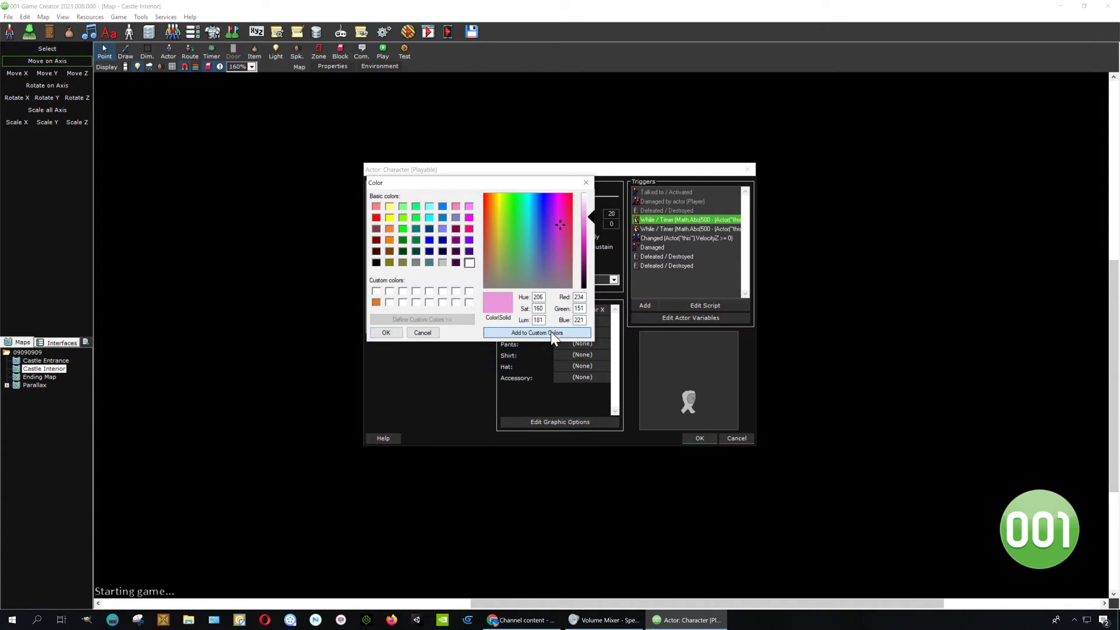
left_click(386, 332)
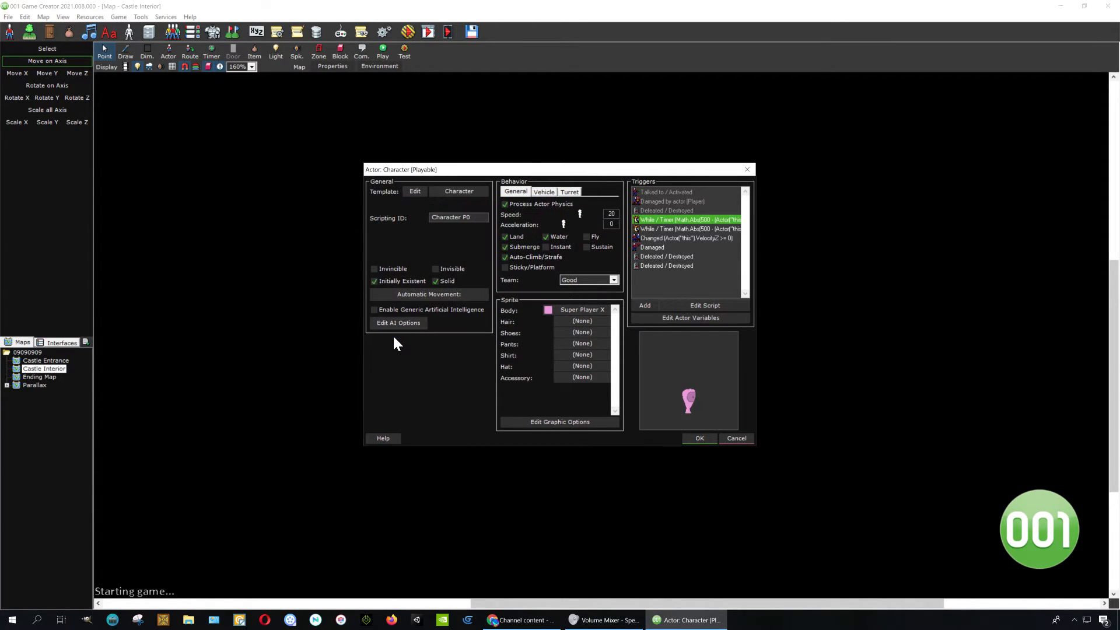
left_click(699, 438)
left_click(680, 432)
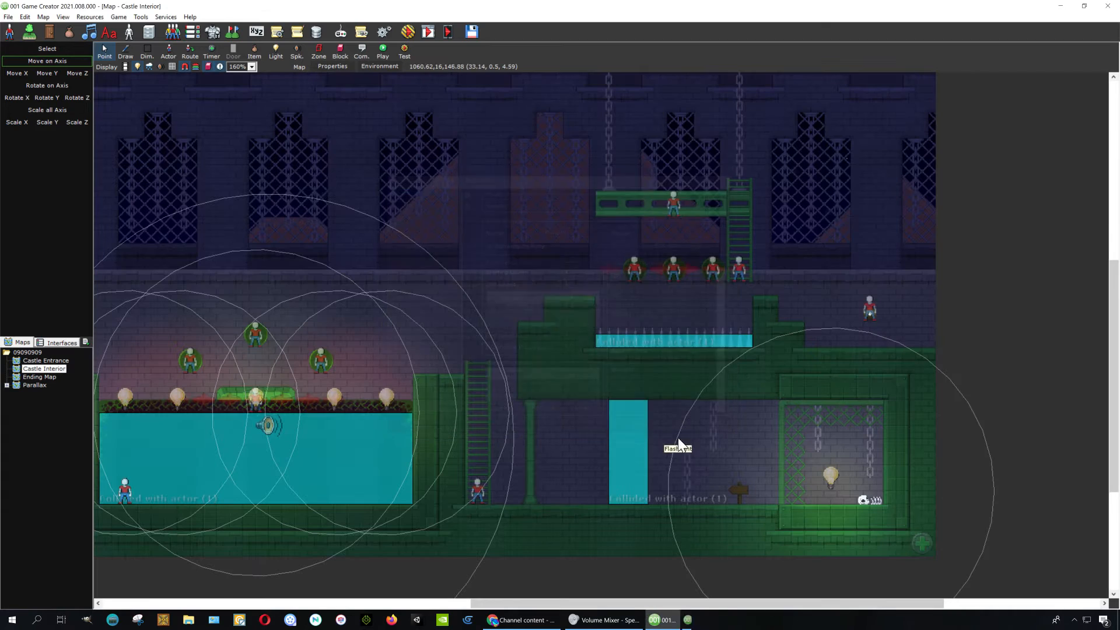
- Test-run the game with the debugger closed to check the player character's look, then quit the test
left_click(407, 31)
left_click(648, 381)
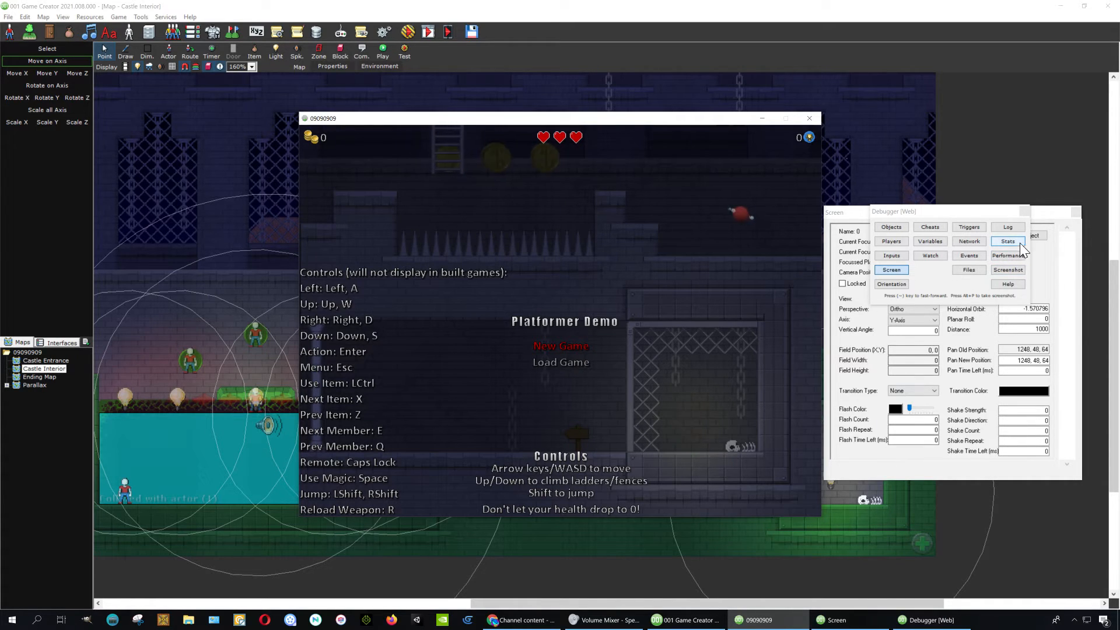
left_click(1025, 210)
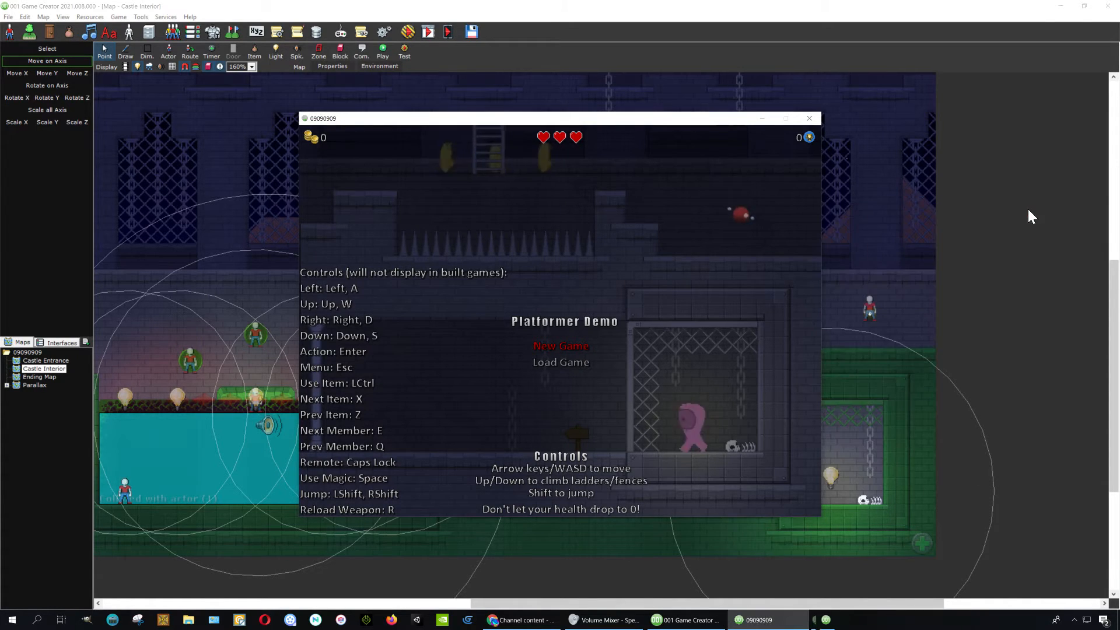
left_click(809, 117)
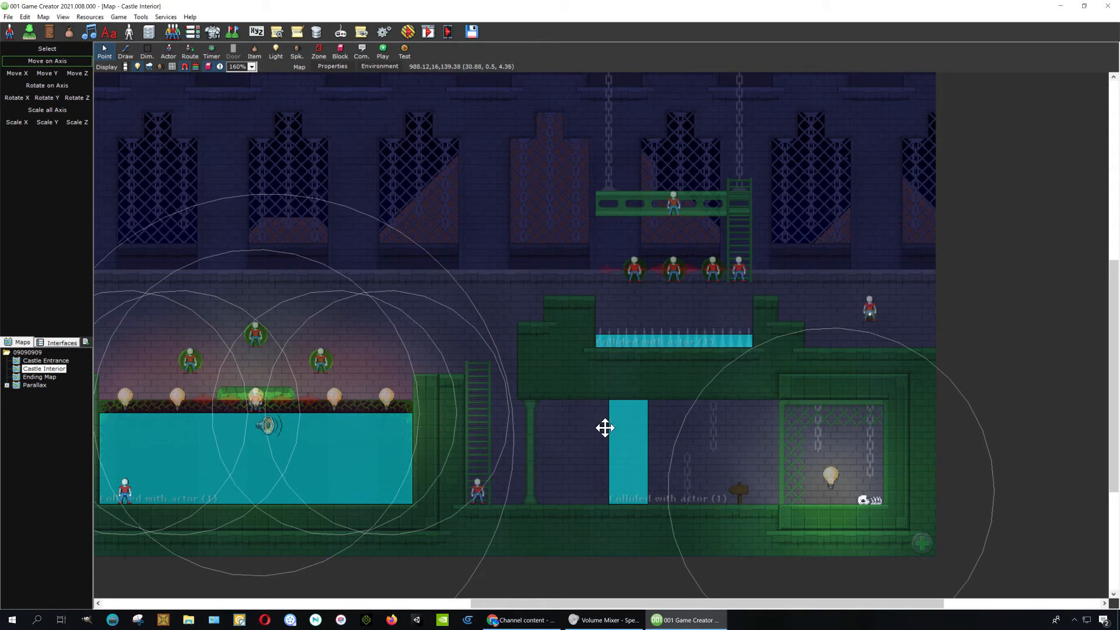
- In the Super Player X sprite's Idle pose, clear the original first frame and the blank frame, keeping only the white figure
left_click(88, 17)
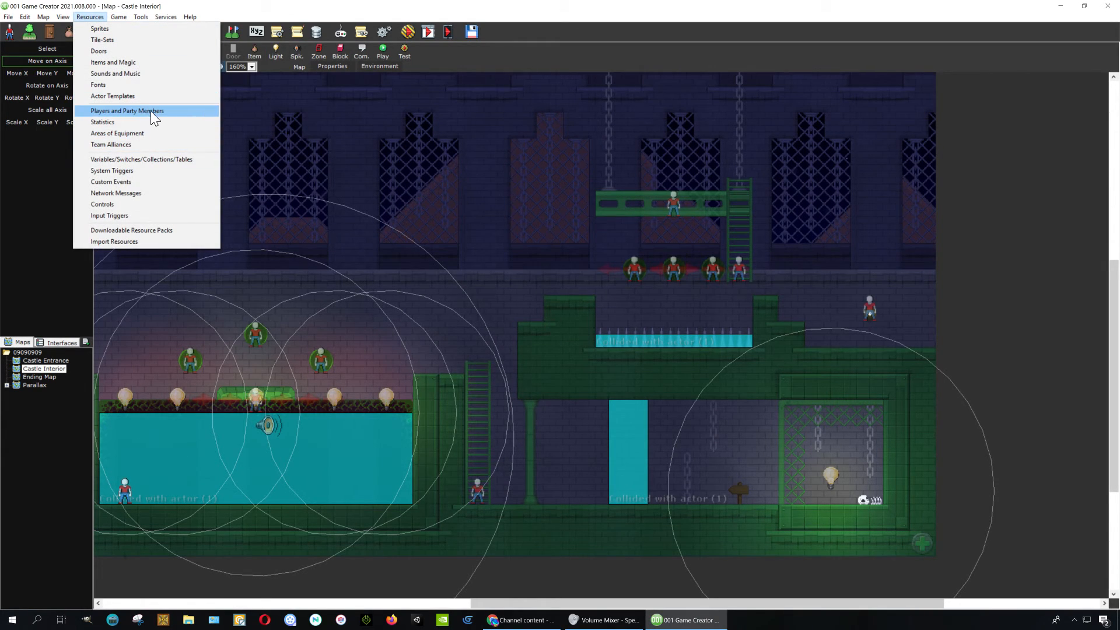
left_click(122, 28)
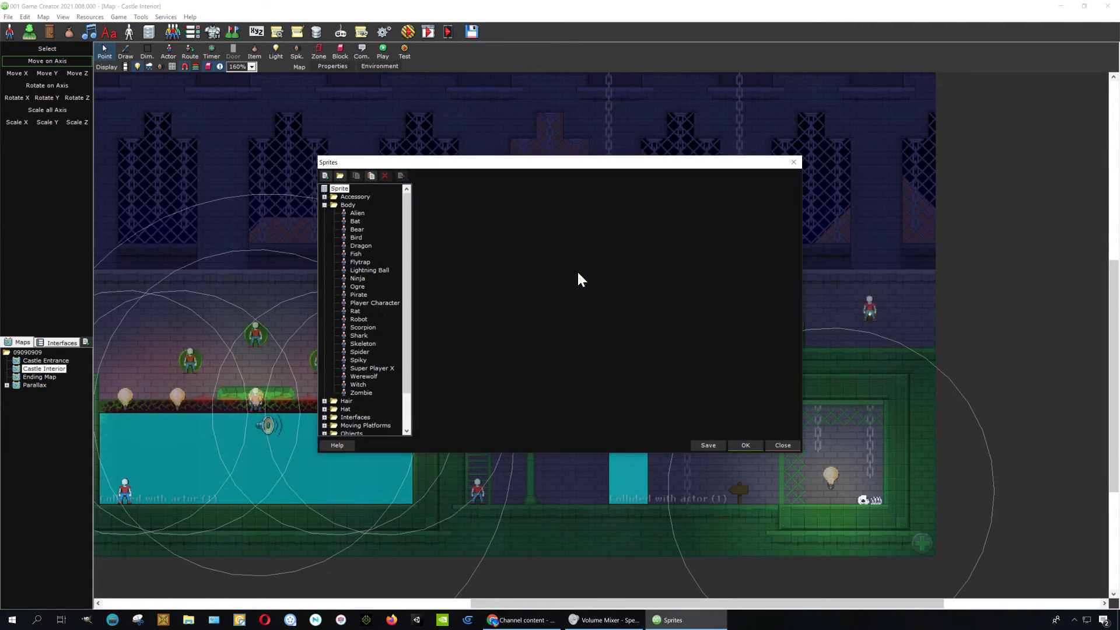
left_click(374, 368)
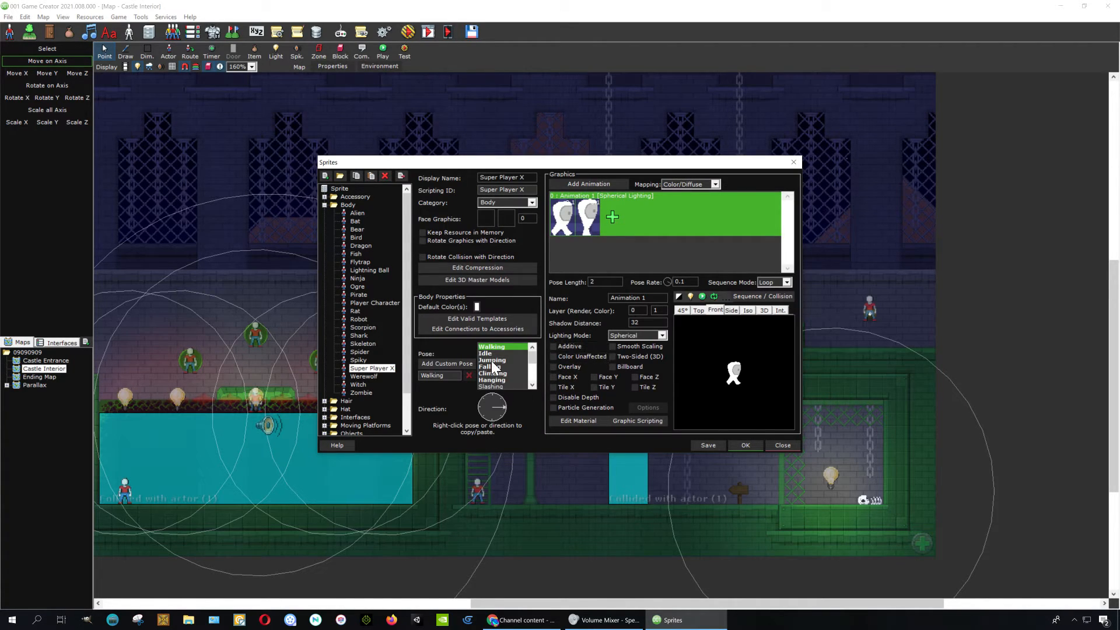
left_click(492, 353)
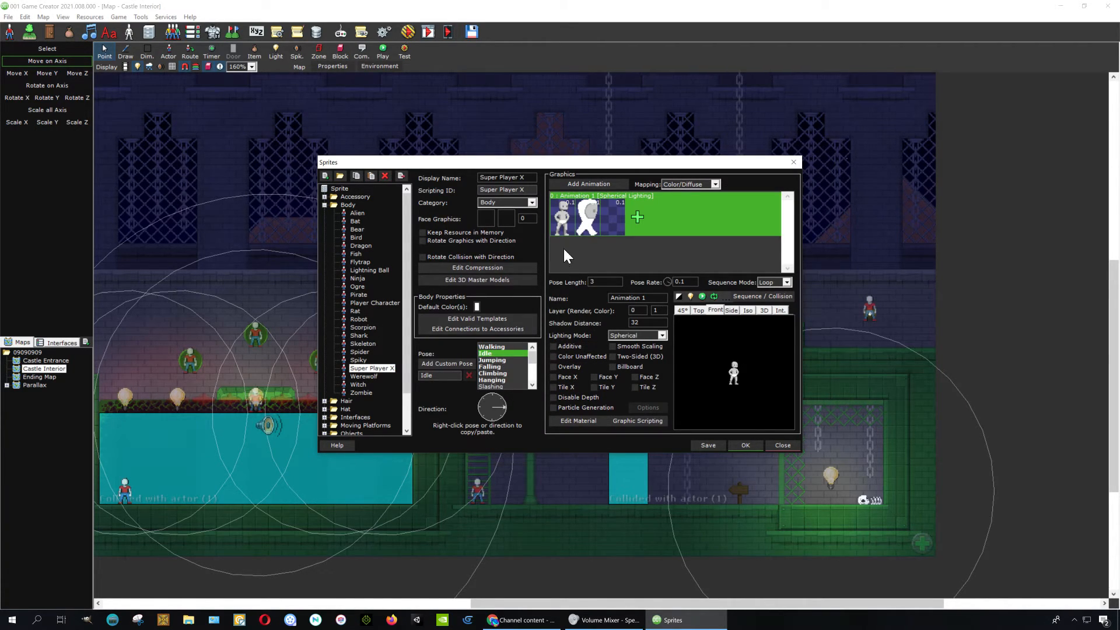
right_click(572, 230)
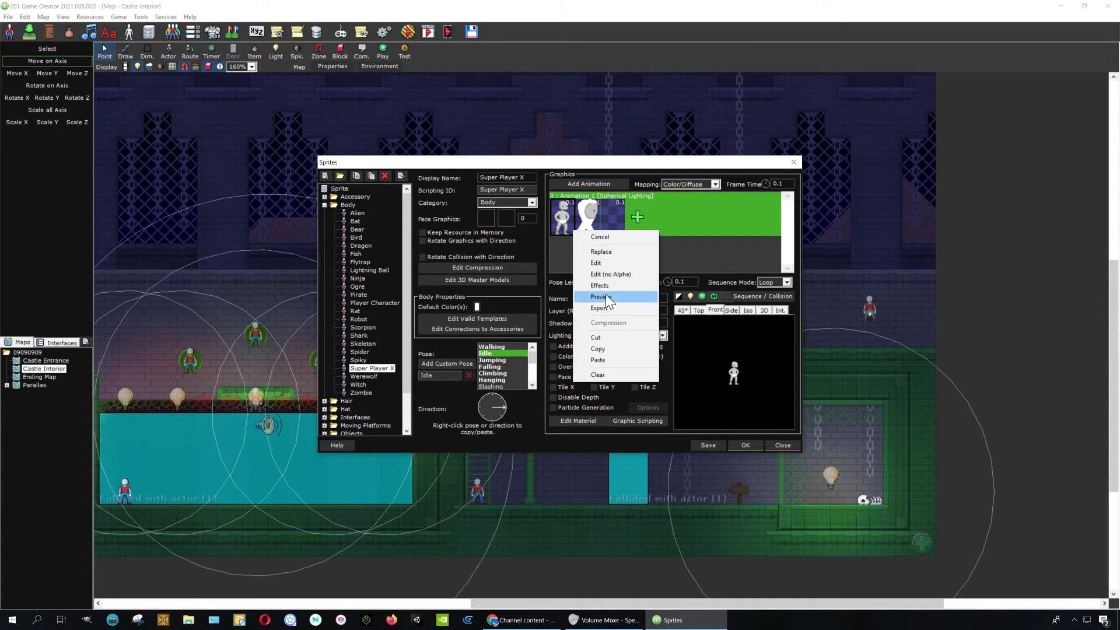
left_click(601, 375)
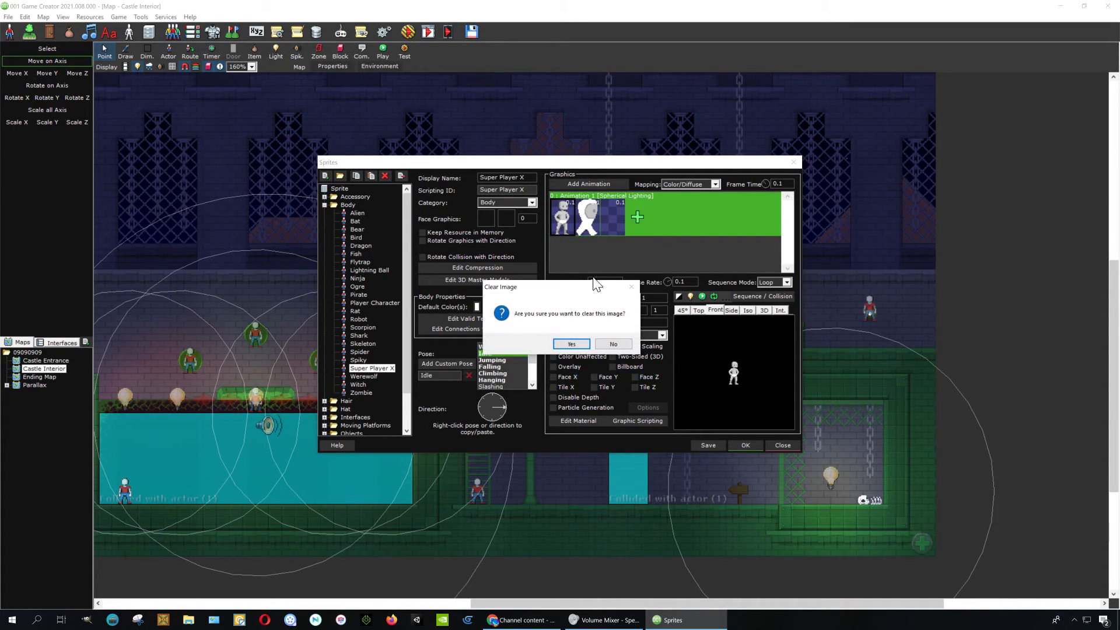
left_click(583, 345)
right_click(589, 220)
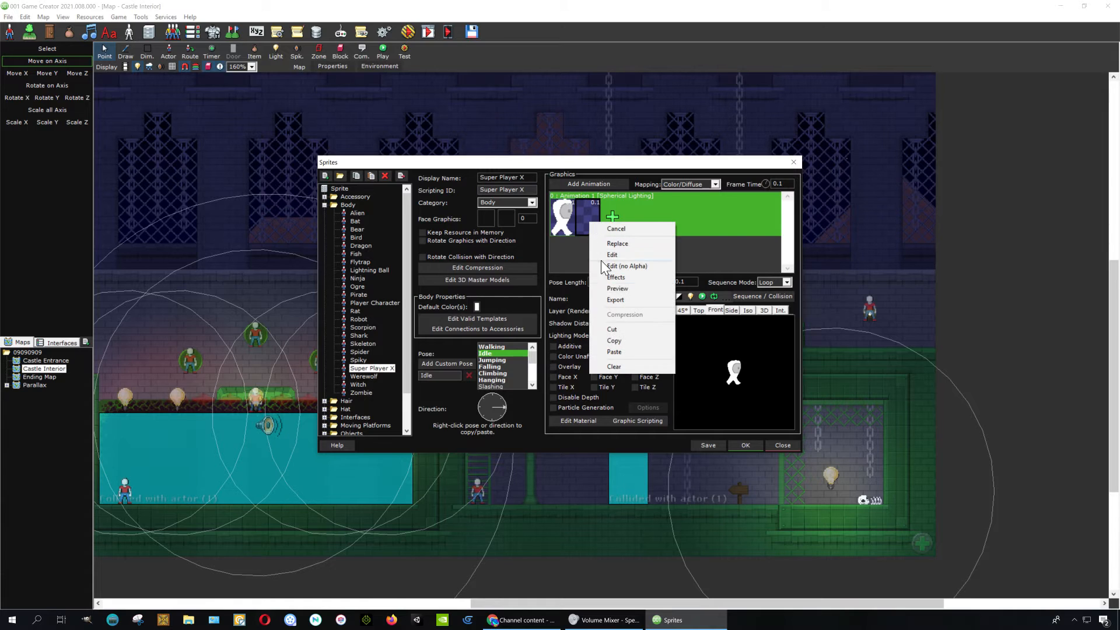
left_click(624, 367)
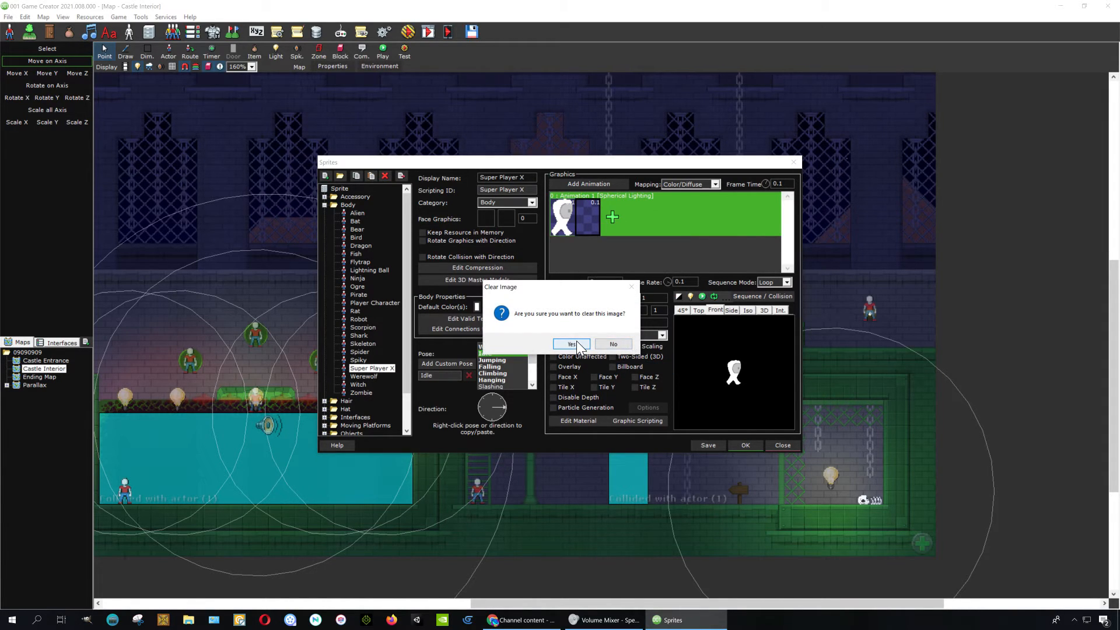
left_click(576, 341)
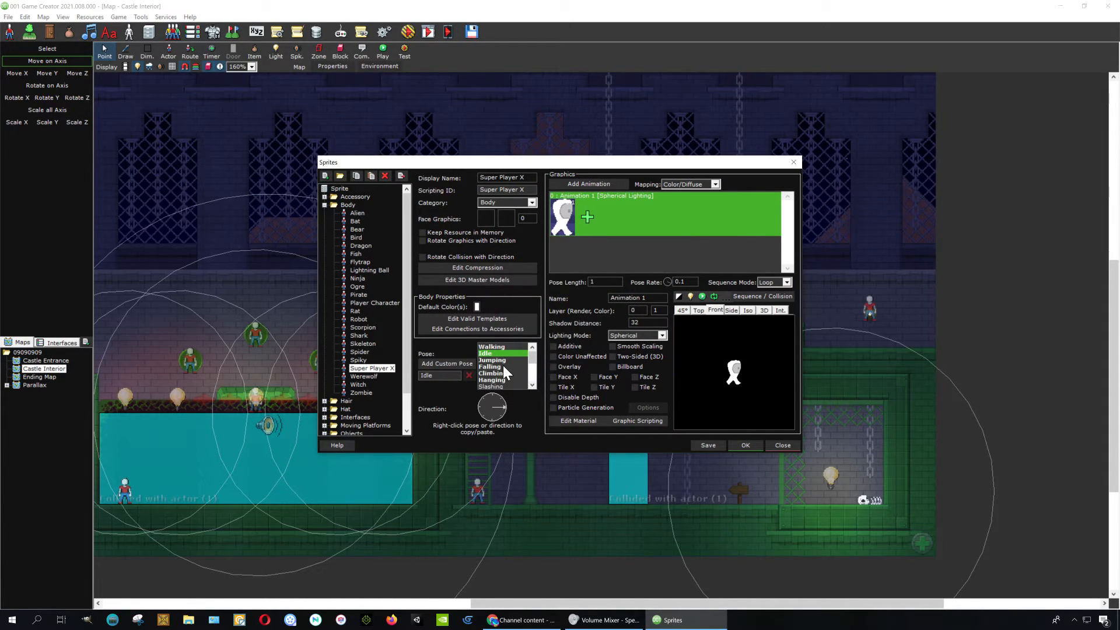
- Copy the Idle pose's white figure frame and paste the clipboard's pose over the Jumping pose
right_click(563, 226)
left_click(599, 348)
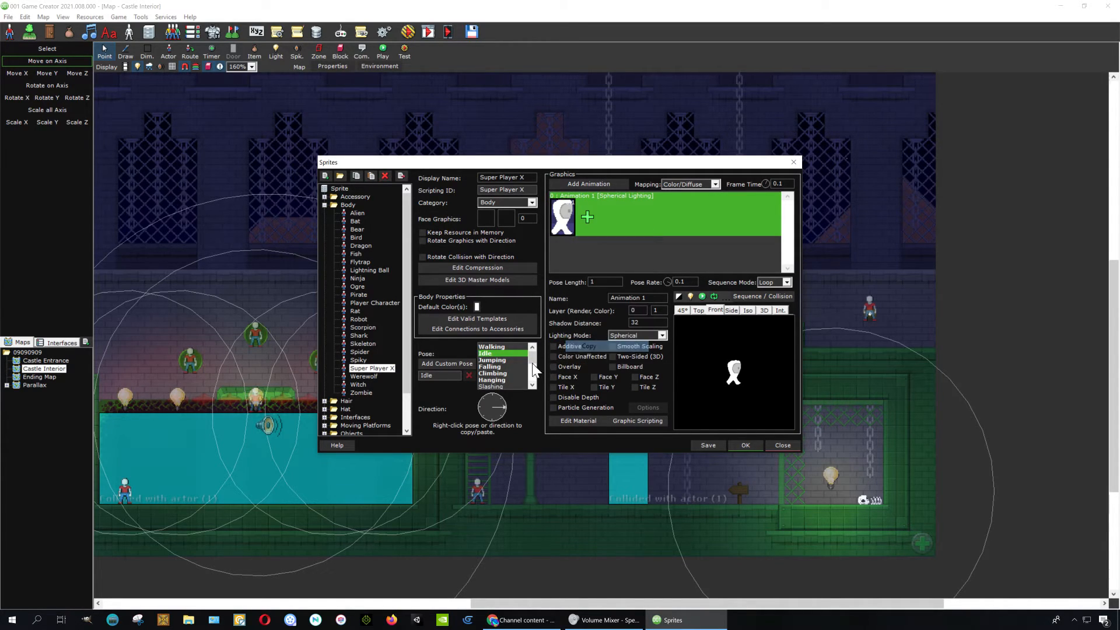
left_click(504, 362)
right_click(504, 362)
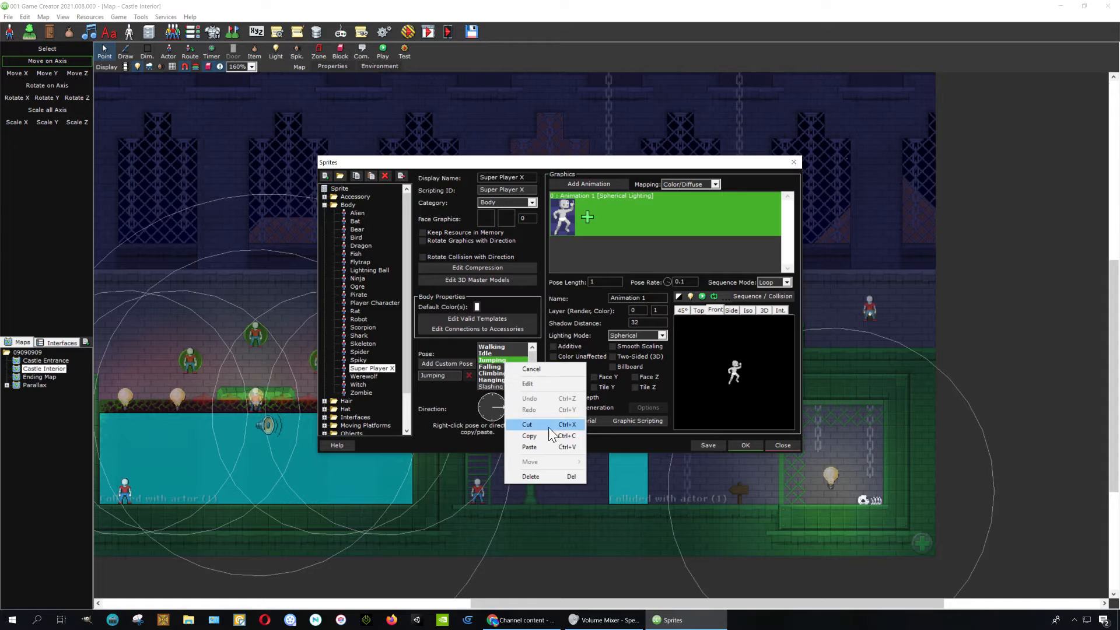
left_click(541, 447)
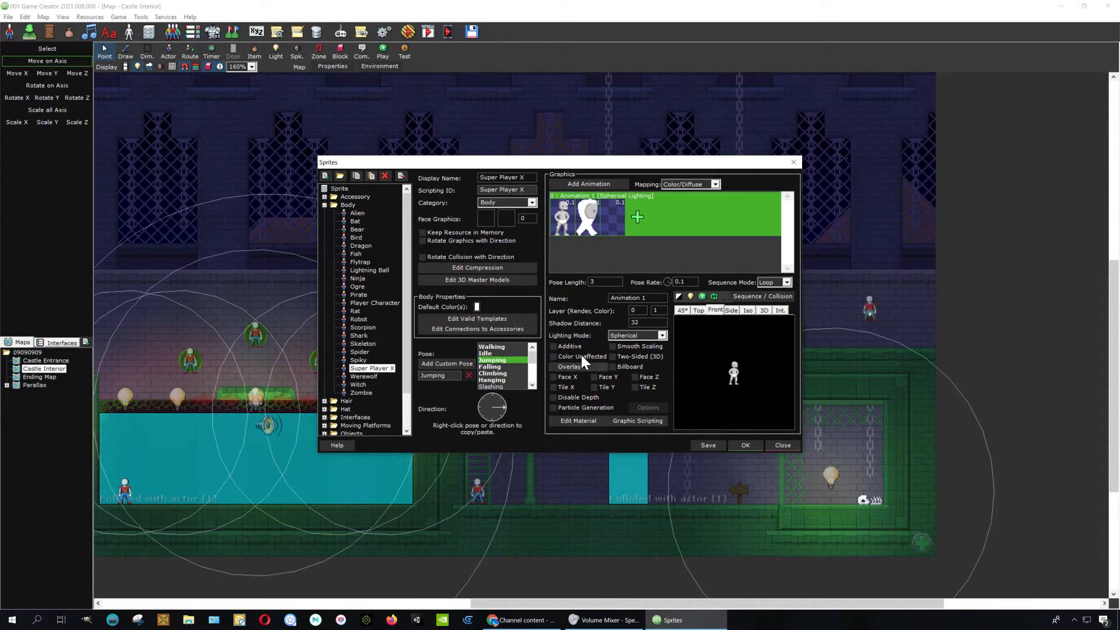
- Clear the original figure frame and the blank frame from the Jumping pose, keeping only the white figure
right_click(562, 229)
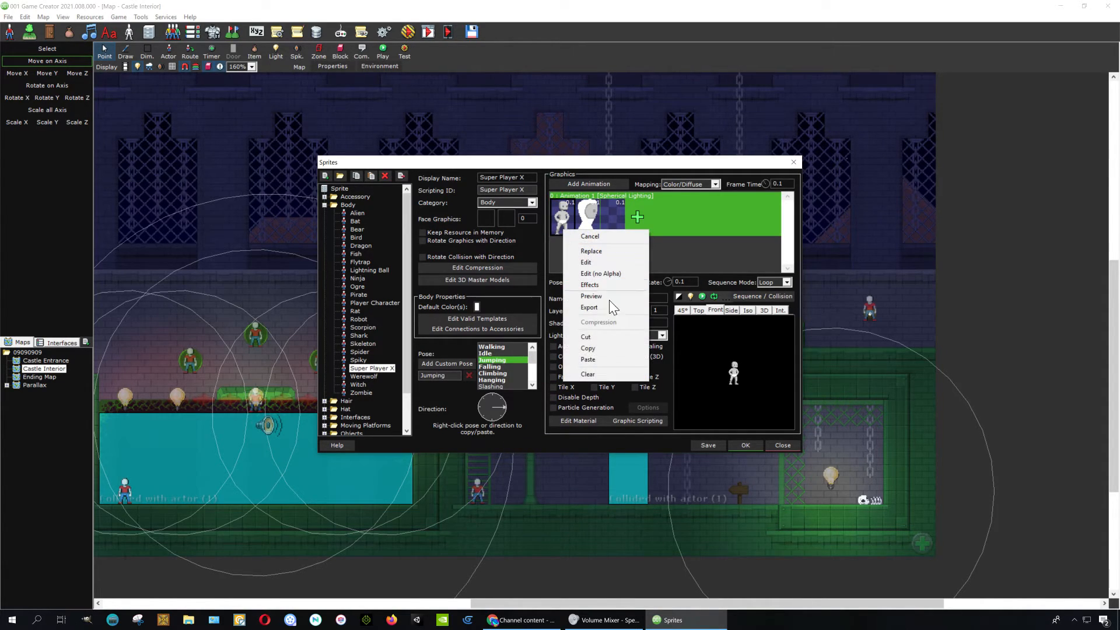
left_click(606, 373)
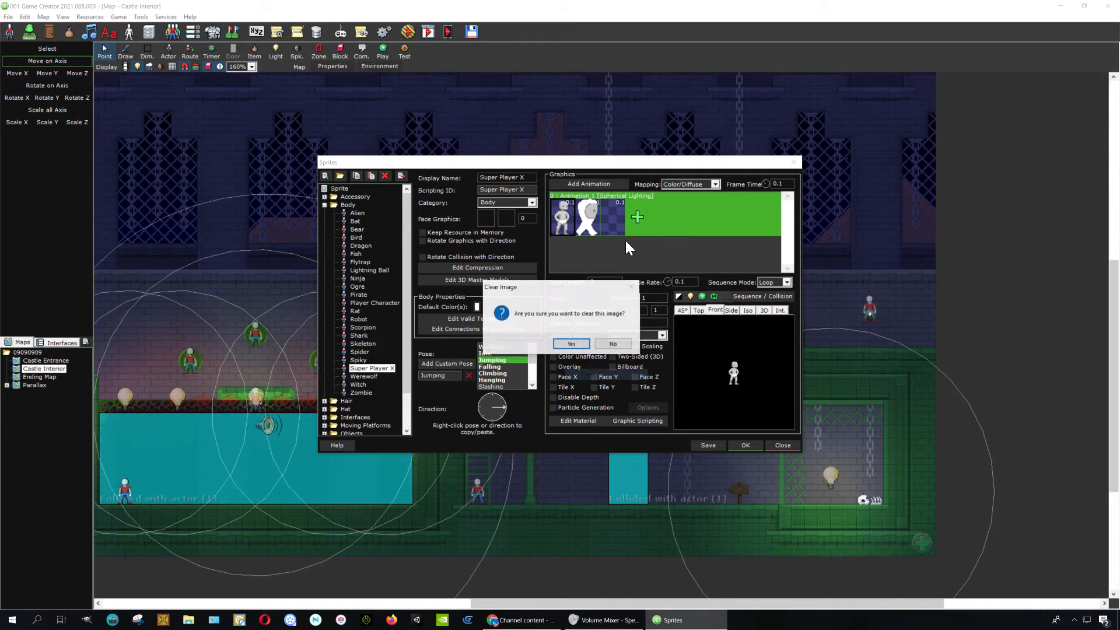
left_click(580, 346)
left_click(593, 226)
right_click(593, 226)
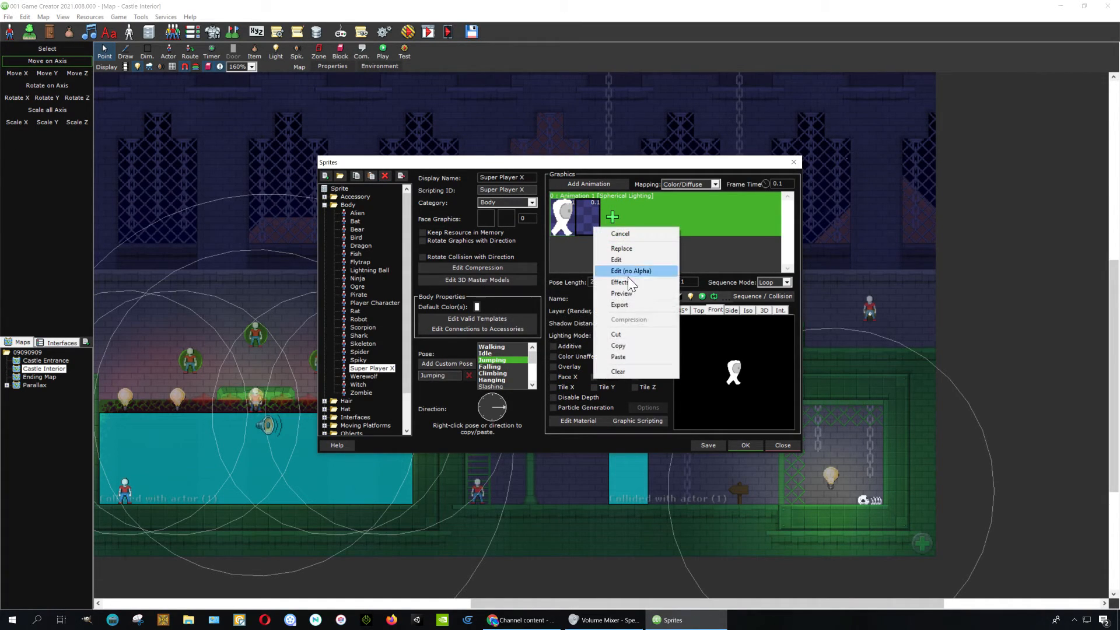
left_click(630, 369)
left_click(579, 348)
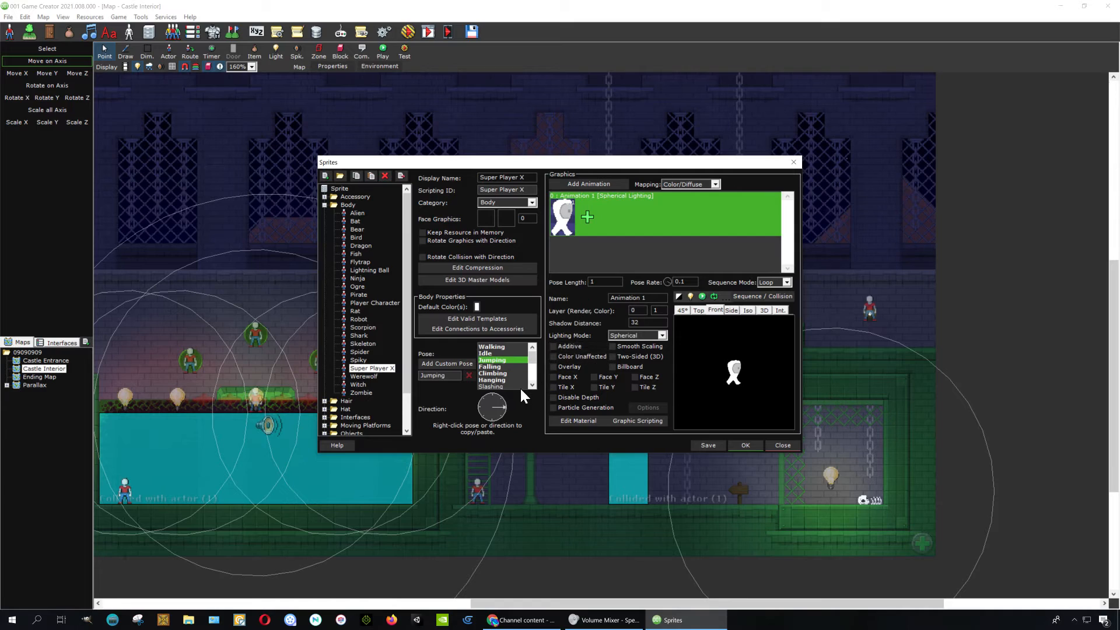
- Copy the Jumping pose and paste it over the Falling pose
left_click(493, 368)
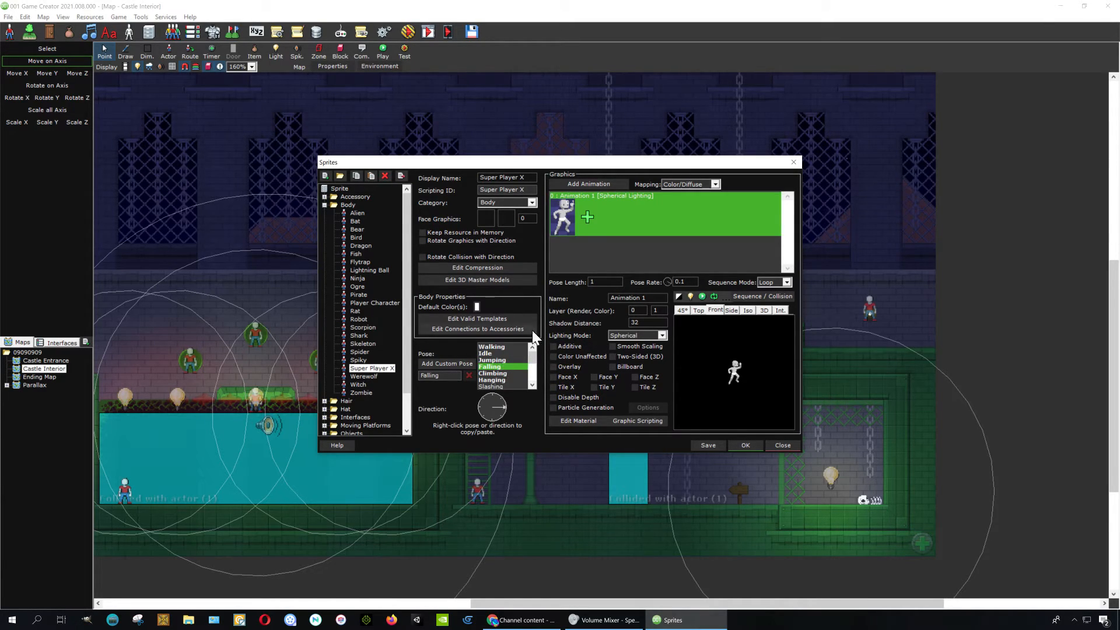
left_click(499, 360)
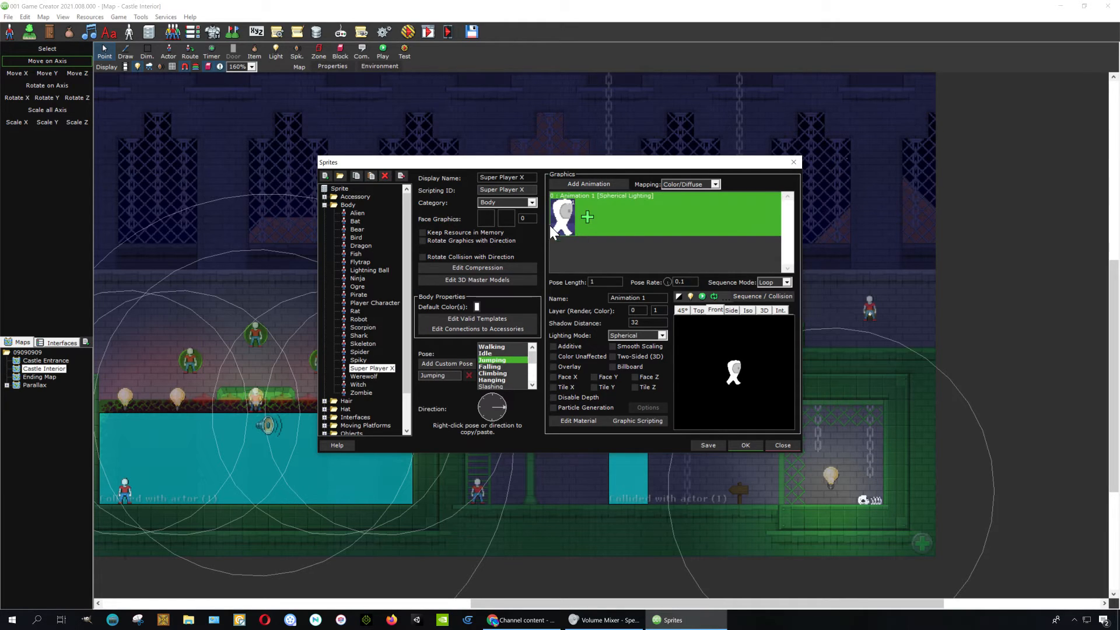
right_click(513, 359)
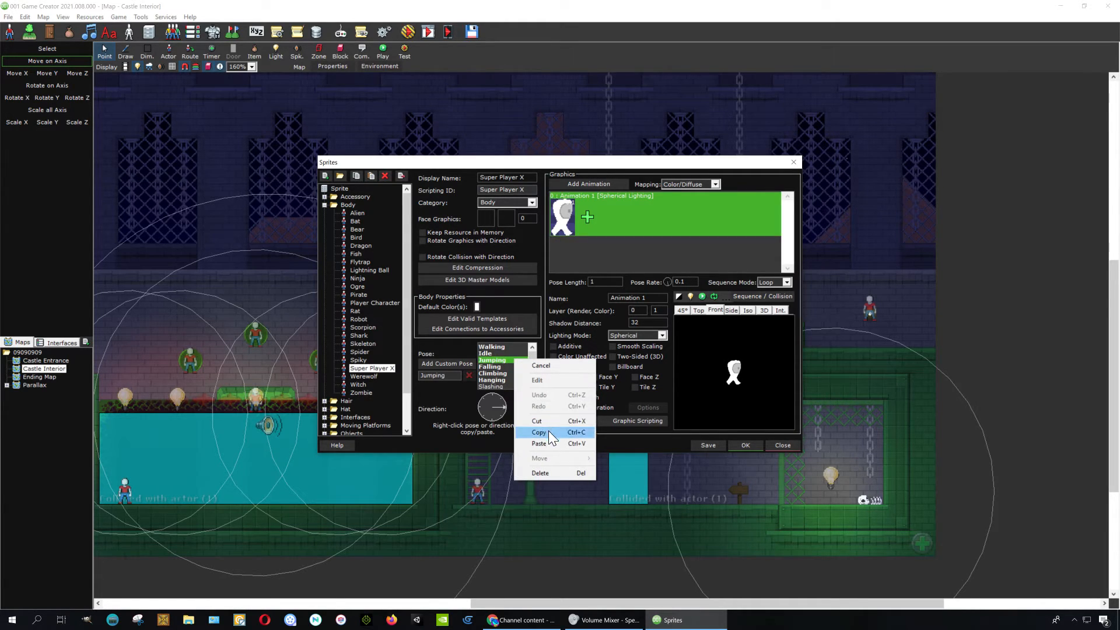
left_click(549, 431)
left_click(495, 367)
right_click(495, 367)
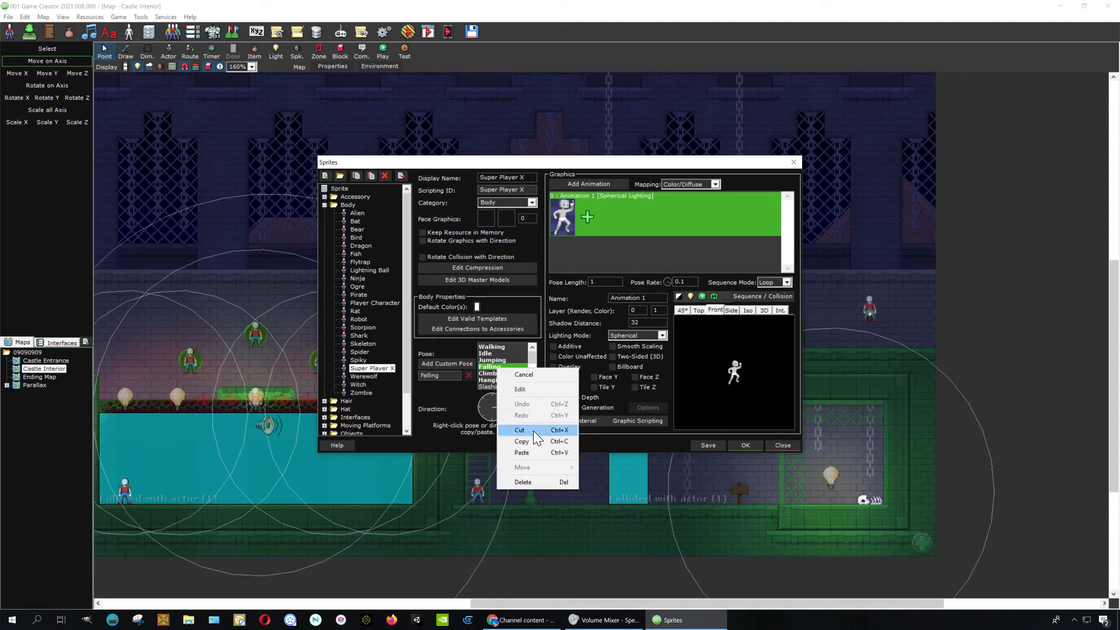
left_click(533, 452)
- Paste the copied white figure pose over the Climbing pose
left_click(503, 373)
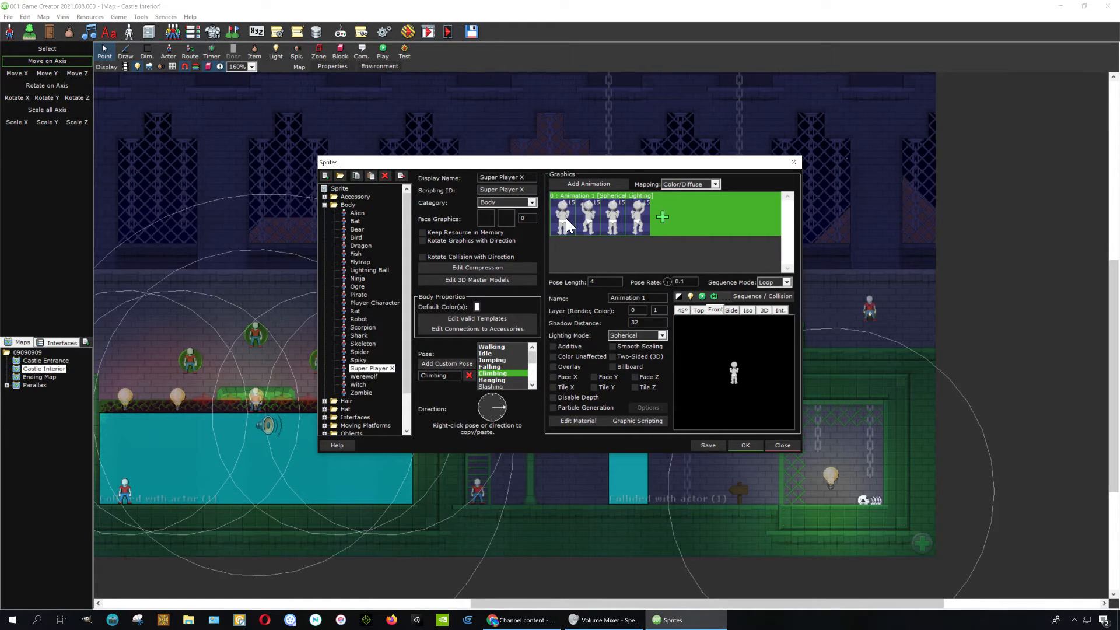
right_click(511, 373)
left_click(540, 459)
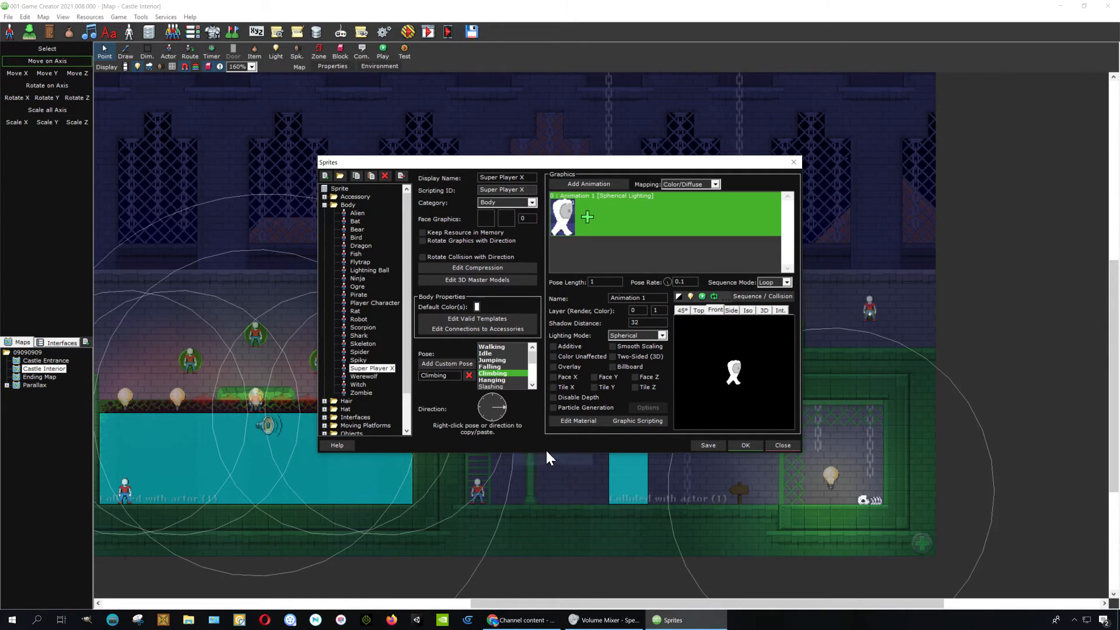
- Paint over the grey face and eye on the Climbing pose's figure with white so it appears from behind
right_click(567, 224)
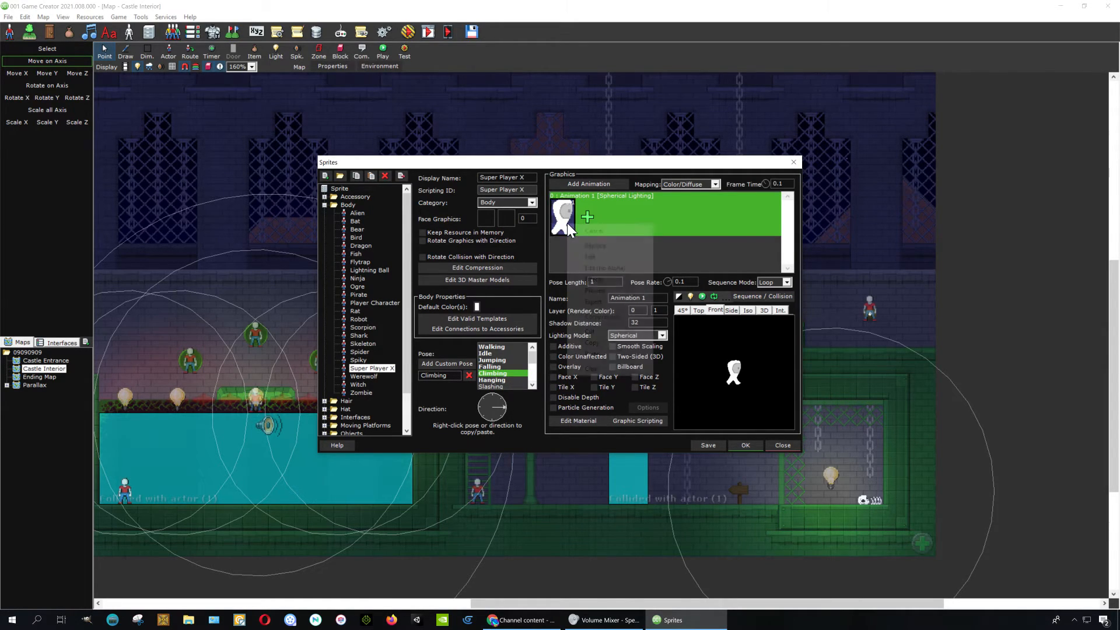
left_click(597, 259)
scroll(568, 333, "up", 3)
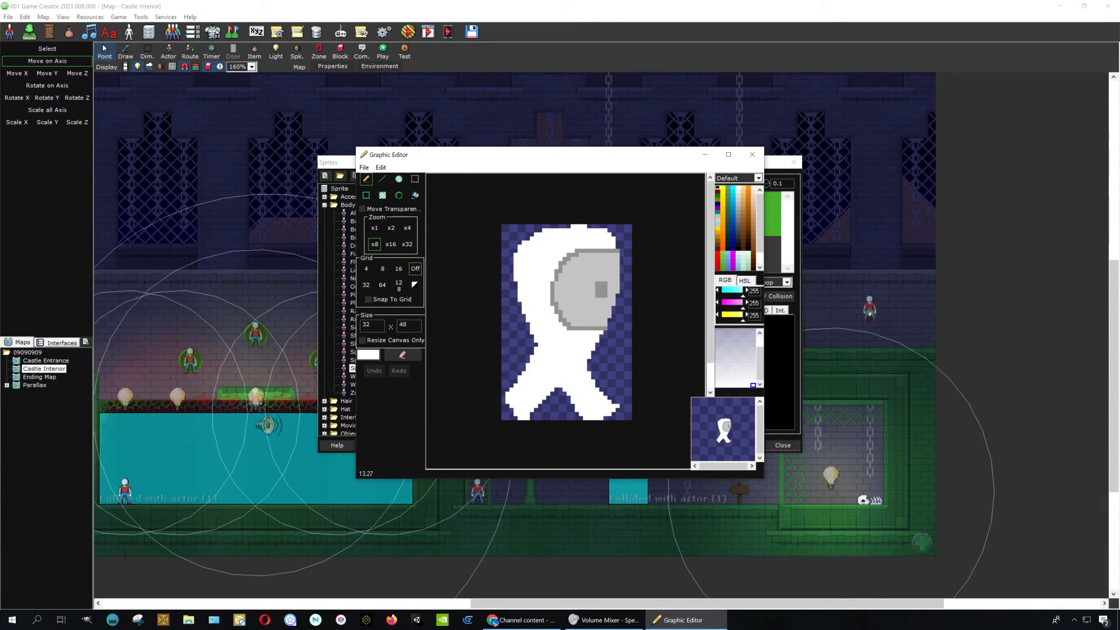
left_click_drag(584, 331, 564, 315)
left_click(588, 266)
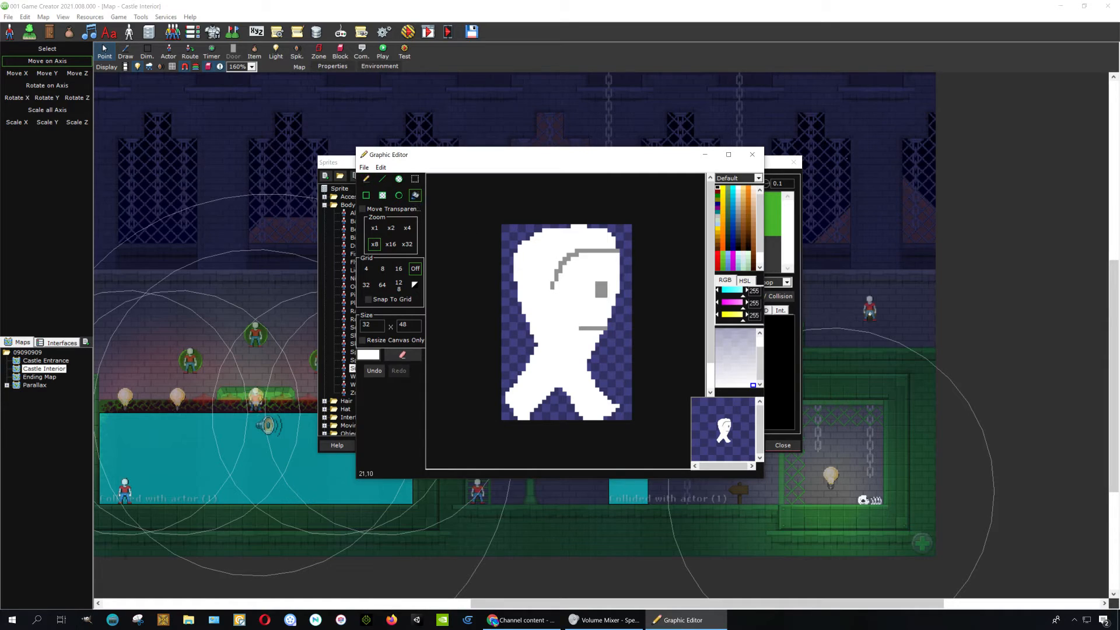
left_click(588, 251)
left_click(601, 292)
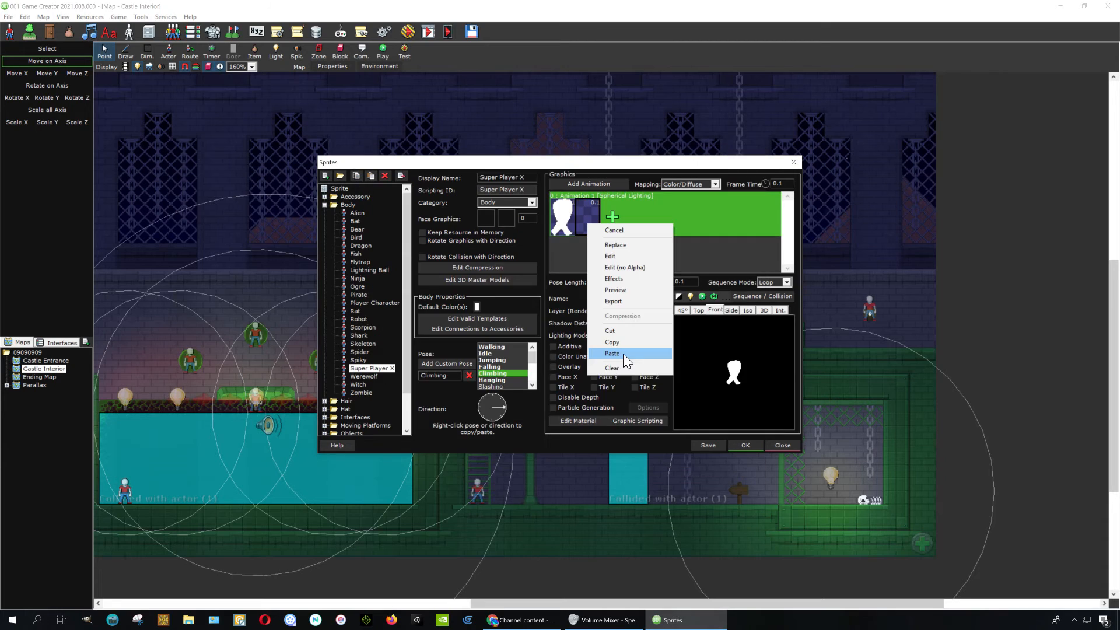
- Paste the faceless figure into the Climbing pose's second frame and outline bent legs on both sides in white
left_click(623, 353)
right_click(589, 225)
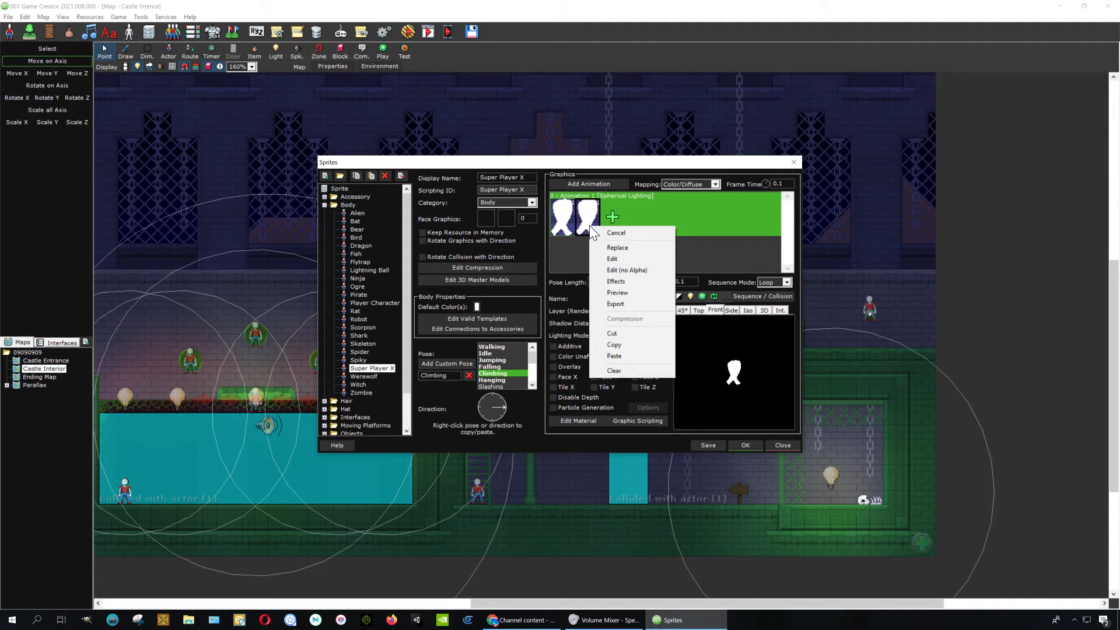
left_click(618, 259)
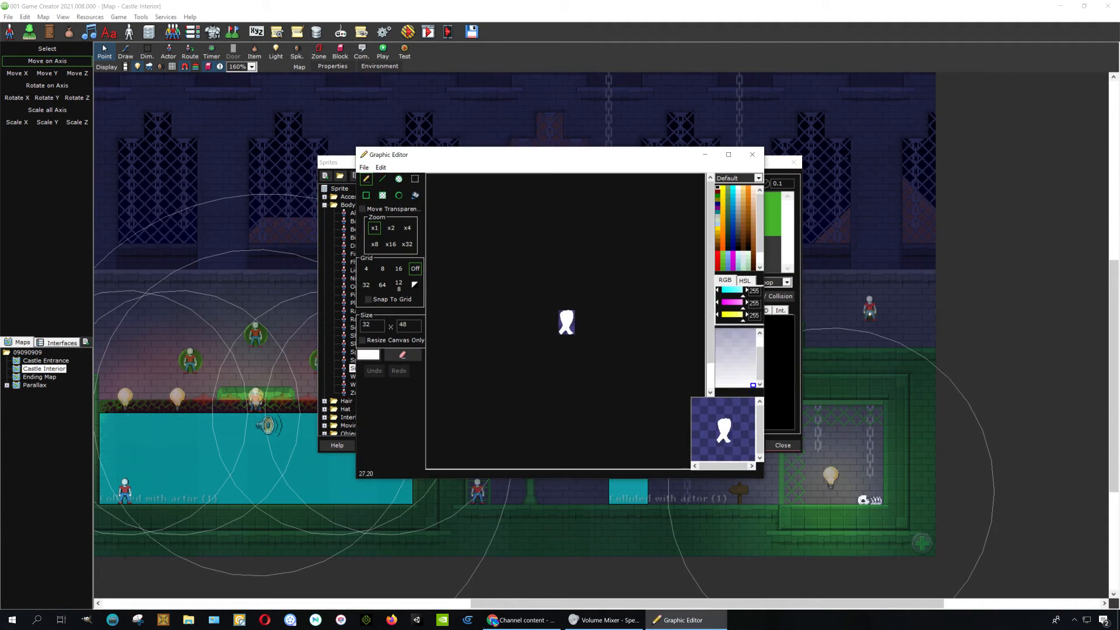
scroll(566, 324, "up", 3)
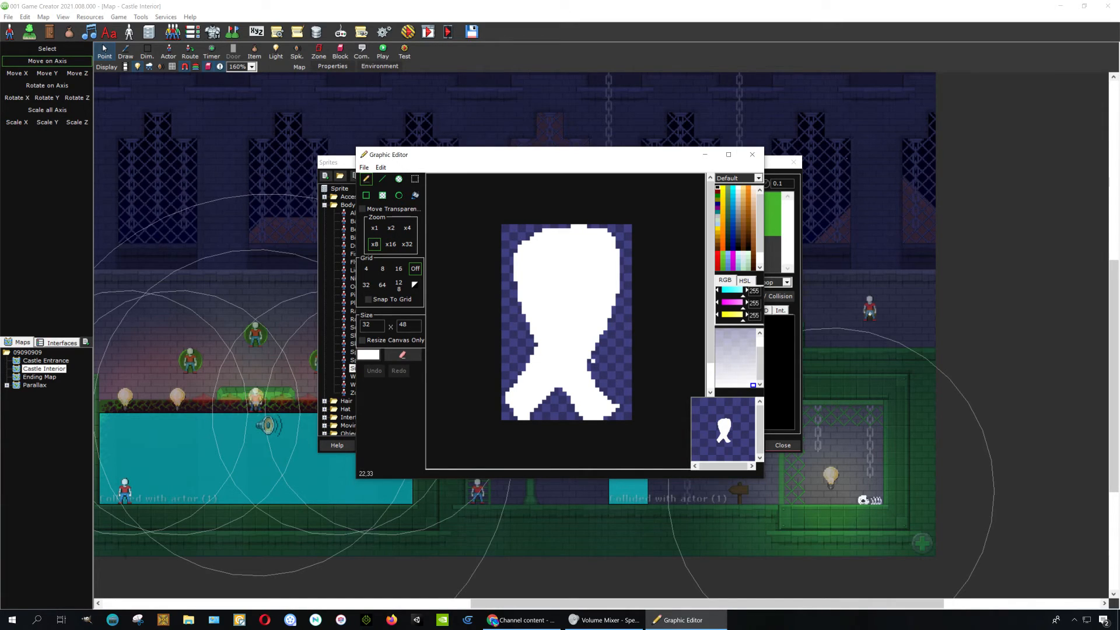
left_click_drag(589, 357, 587, 378)
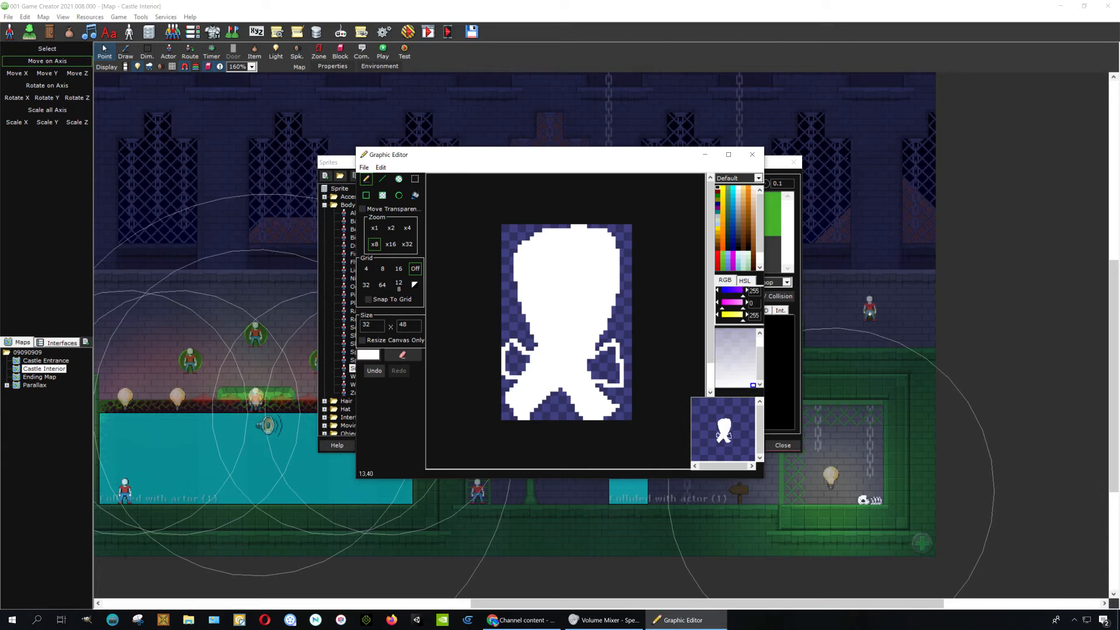
- Erase the second climbing frame's original lower legs and feet with the transparent colour
right_click(515, 383)
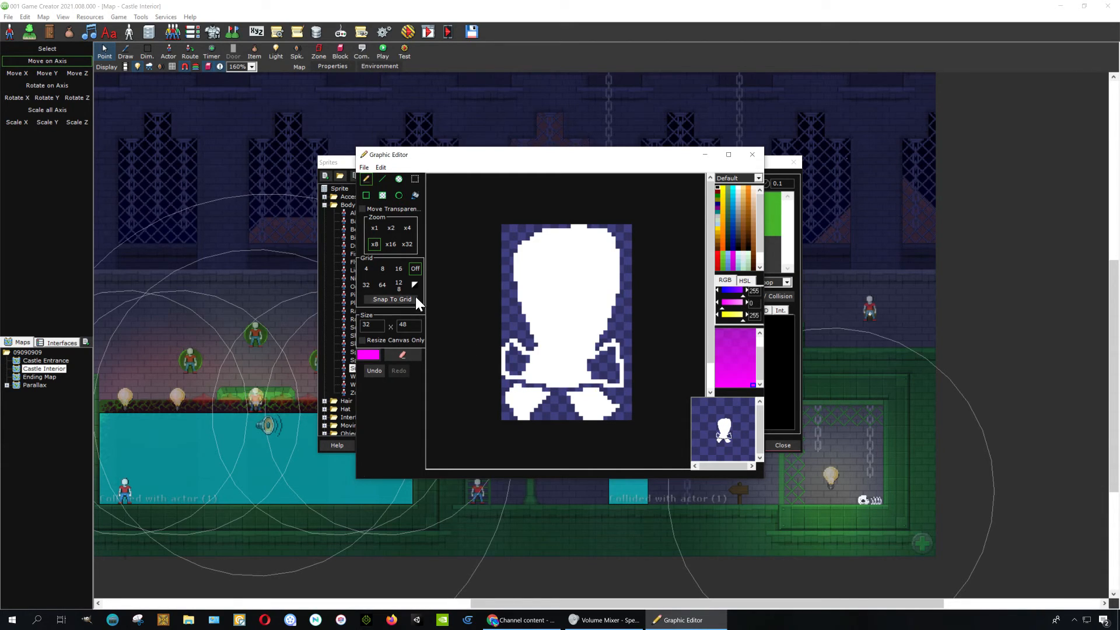
left_click(414, 195)
left_click(522, 368)
left_click(532, 406)
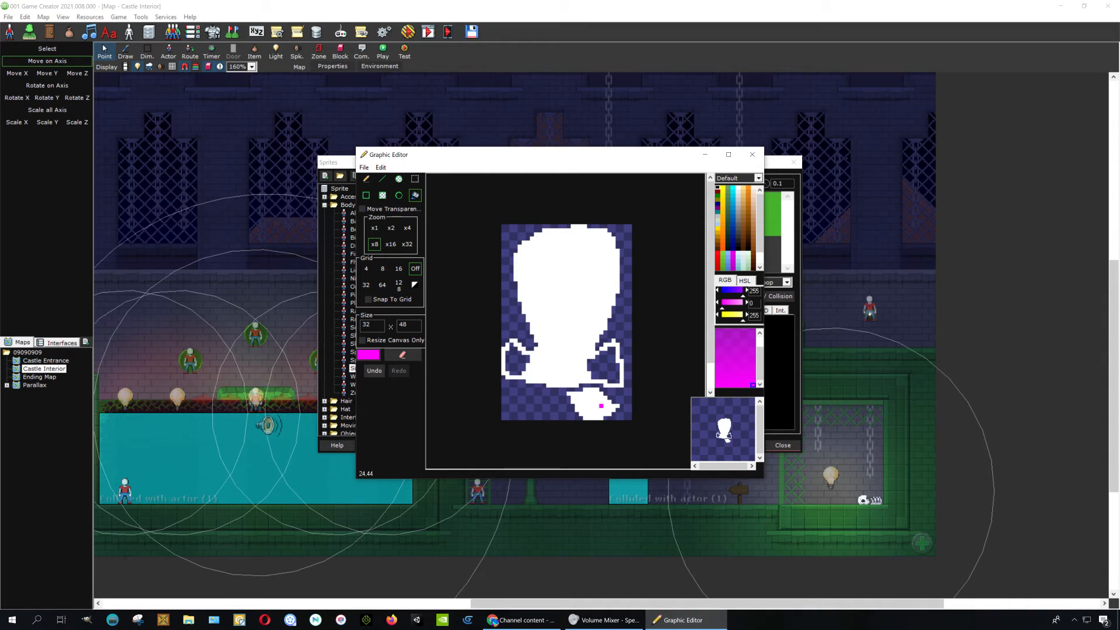
left_click(601, 405)
- Fill both outlined bent legs with white and save the second climbing frame
right_click(543, 331)
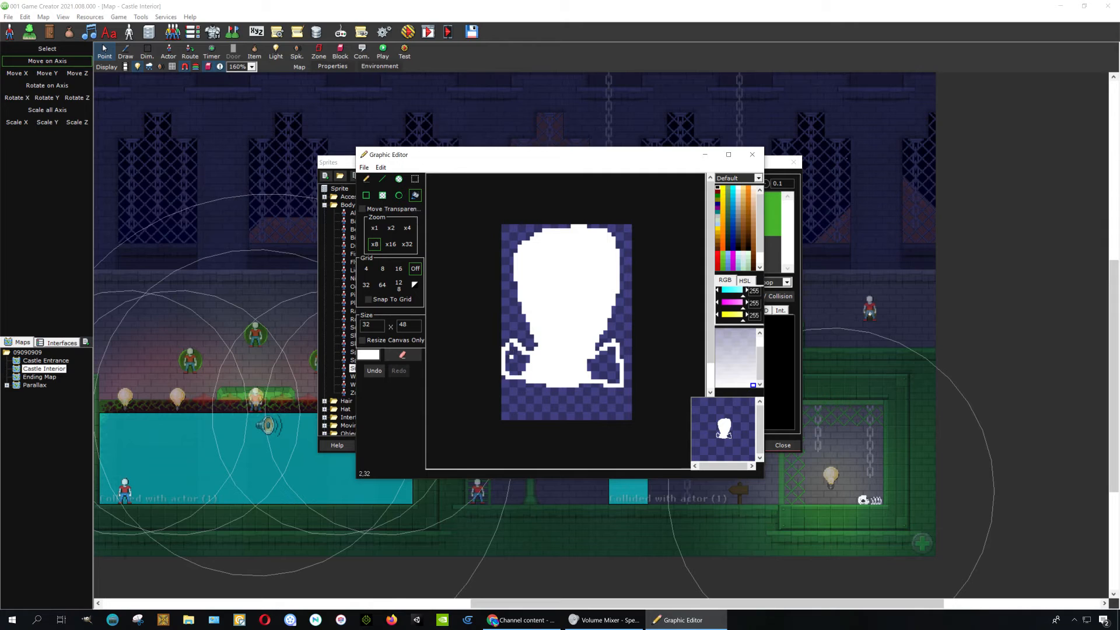
left_click(511, 352)
left_click(604, 366)
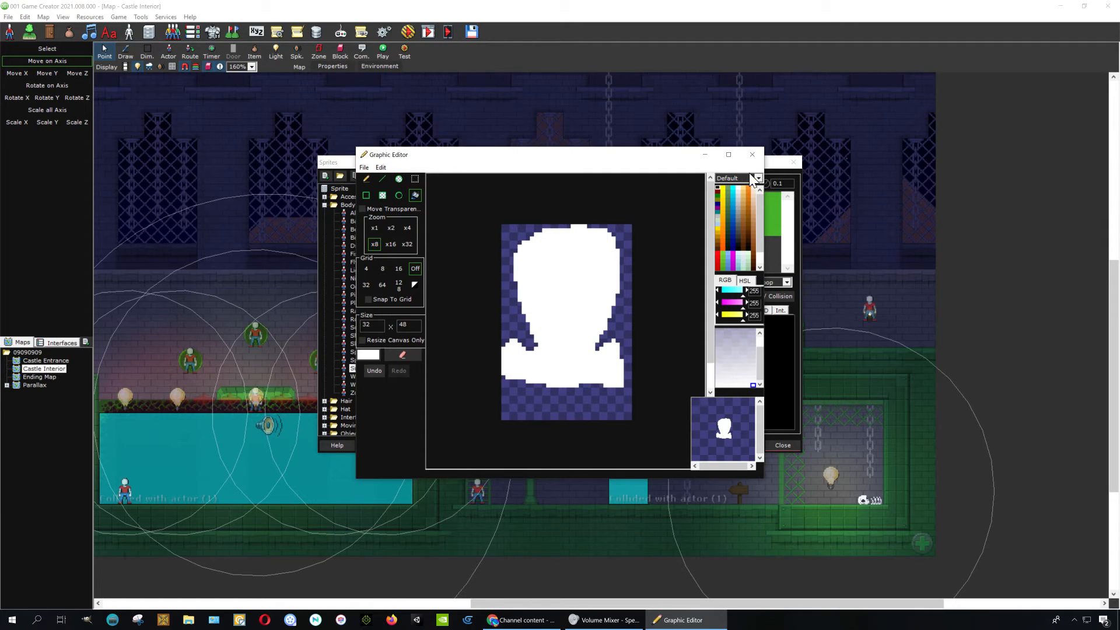
left_click(753, 155)
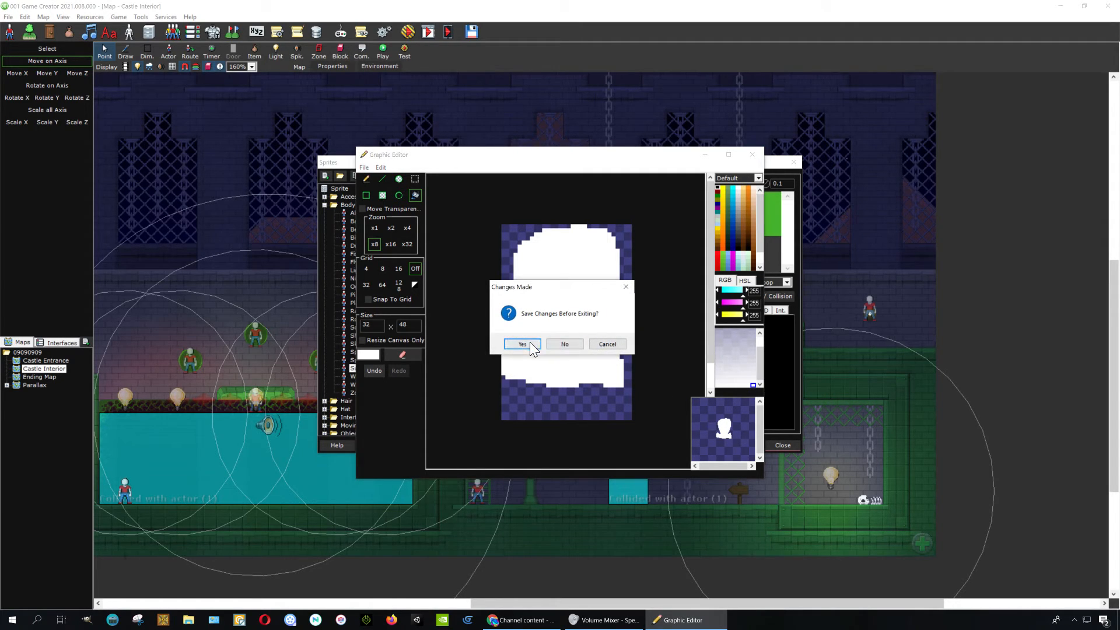
left_click(530, 343)
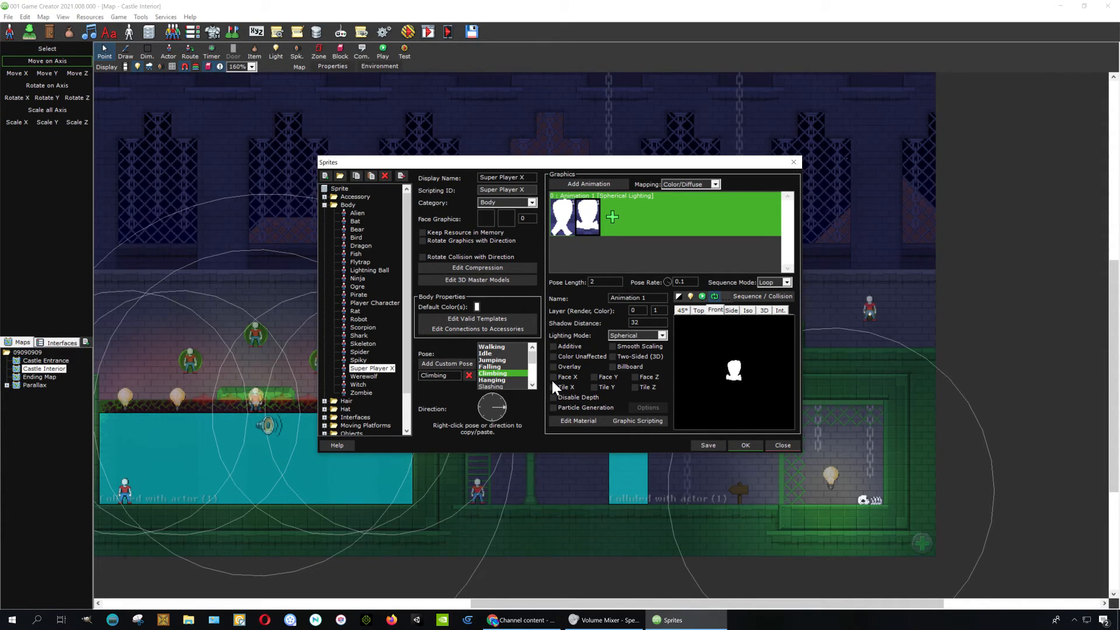
- Copy the Climbing pose and paste it over the Hanging pose
left_click_drag(532, 357, 534, 371)
scroll(534, 371, "up", 2)
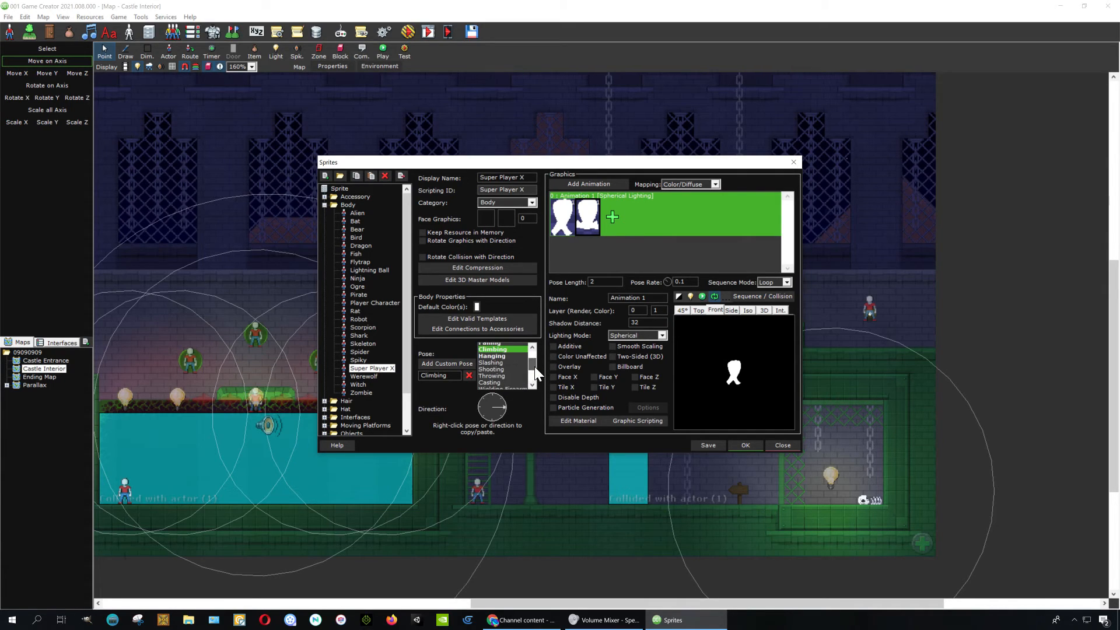
left_click(501, 354)
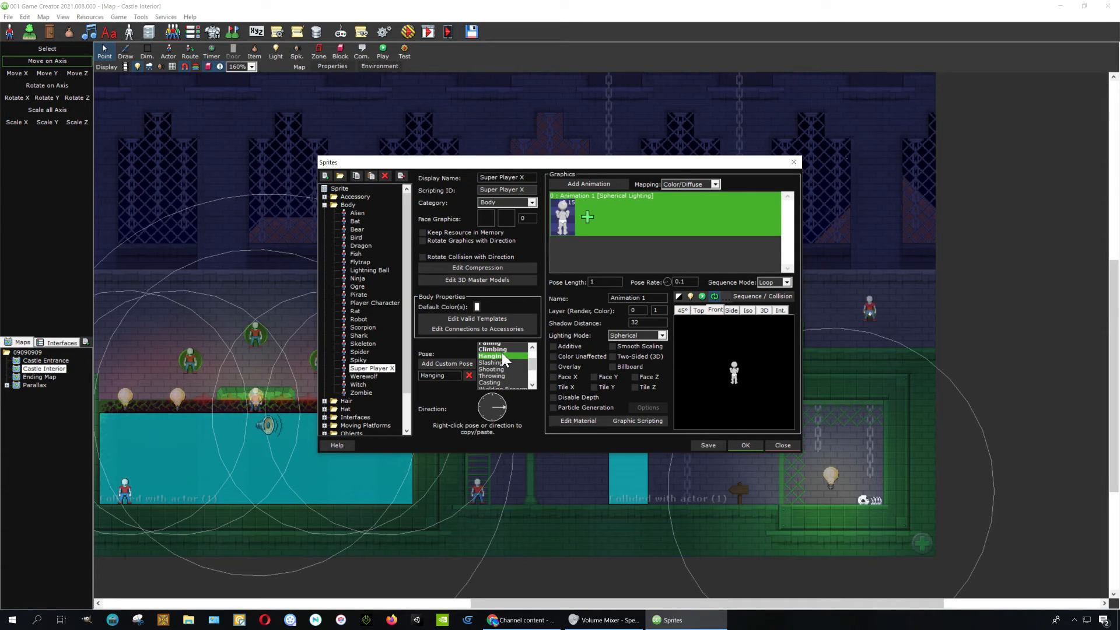
left_click(502, 350)
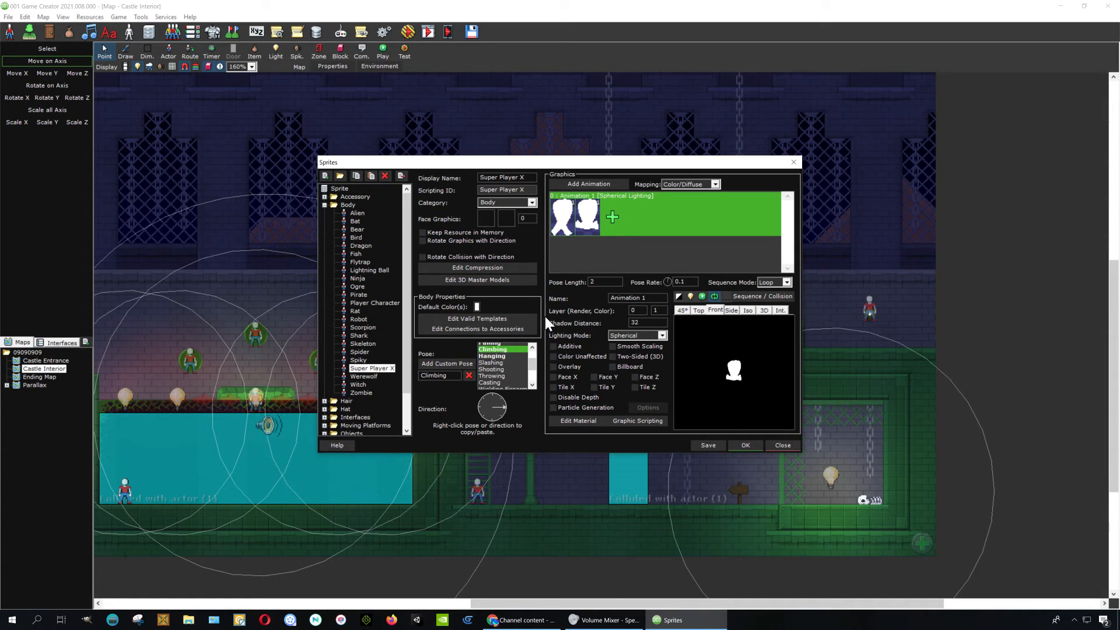
right_click(504, 349)
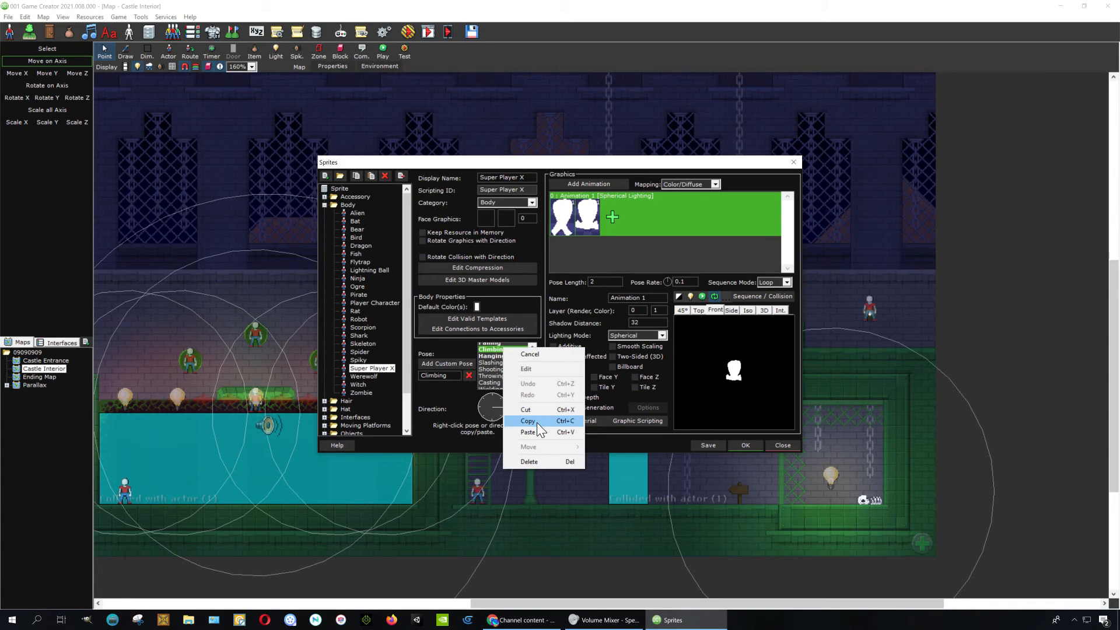
left_click(535, 421)
left_click(503, 356)
right_click(502, 354)
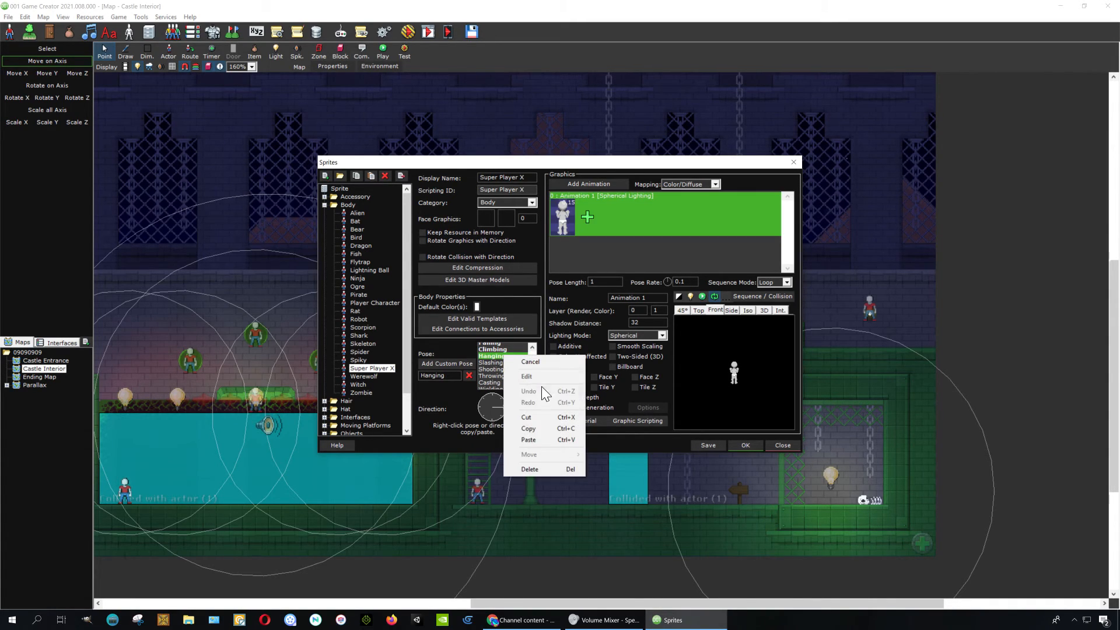
left_click(538, 439)
- Clear the second frame from the Hanging pose, keeping only the first faceless figure
right_click(589, 219)
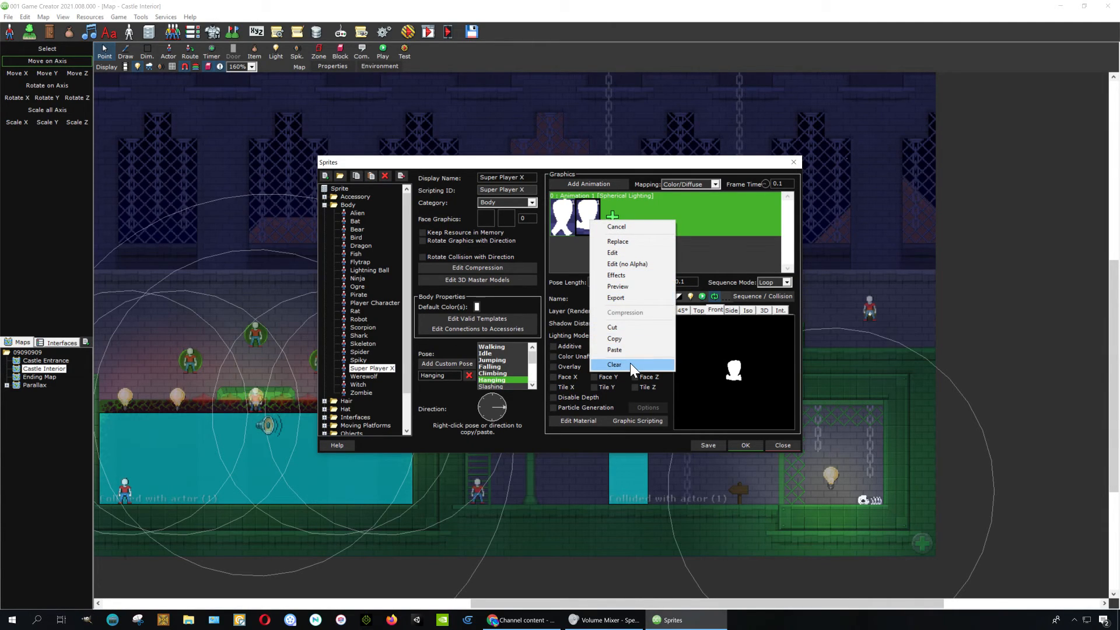
left_click(630, 363)
left_click(580, 341)
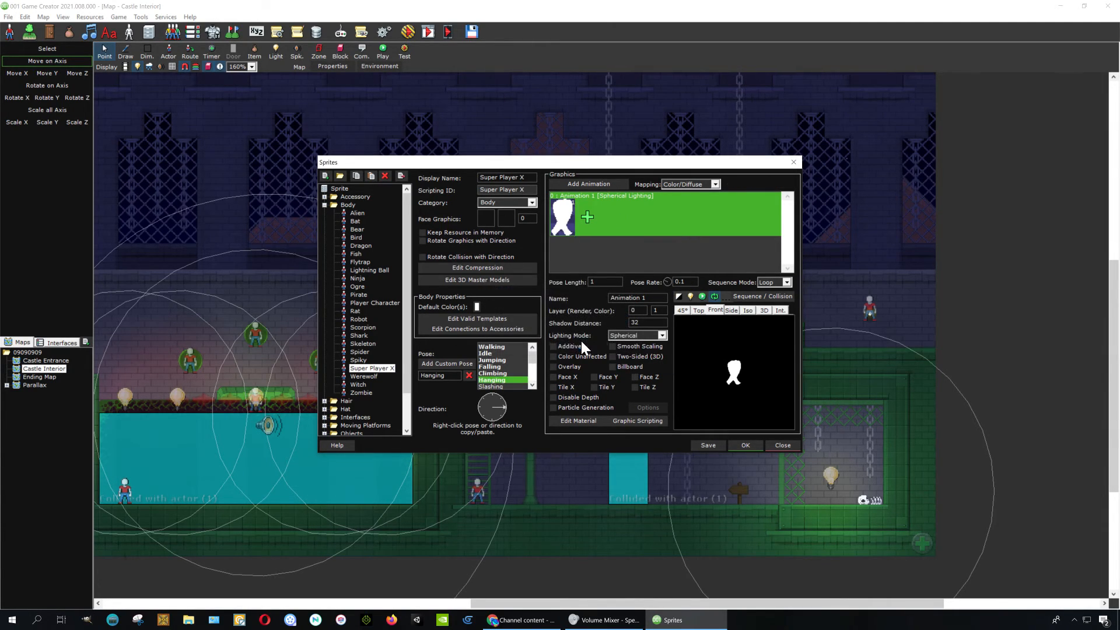
- Accept the sprite changes, run the game and start a new game
left_click(755, 447)
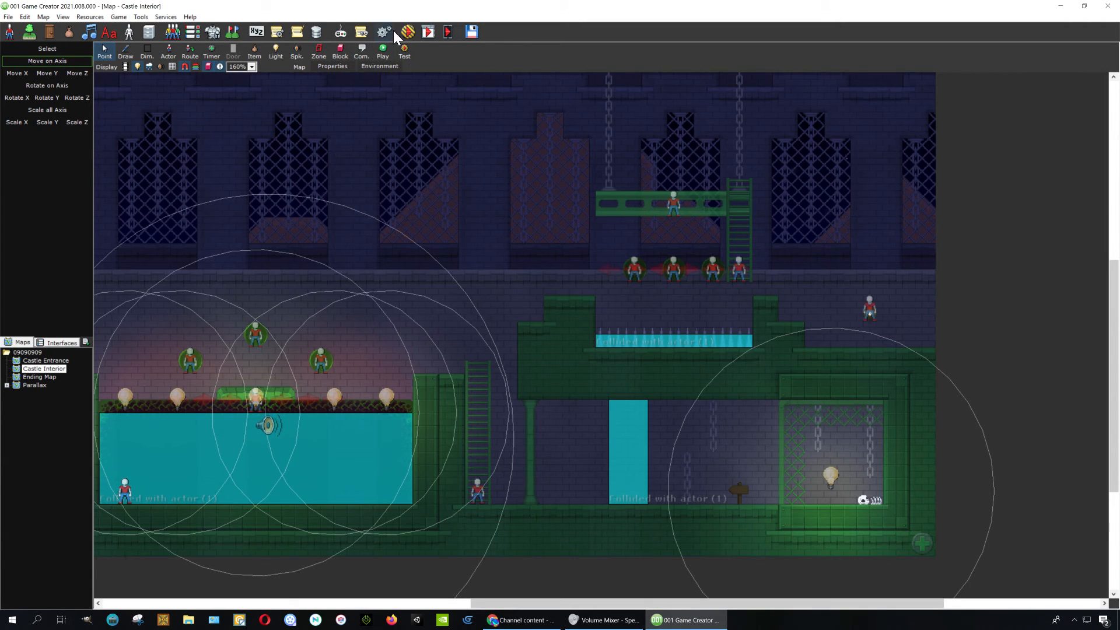
left_click(407, 34)
left_click(641, 381)
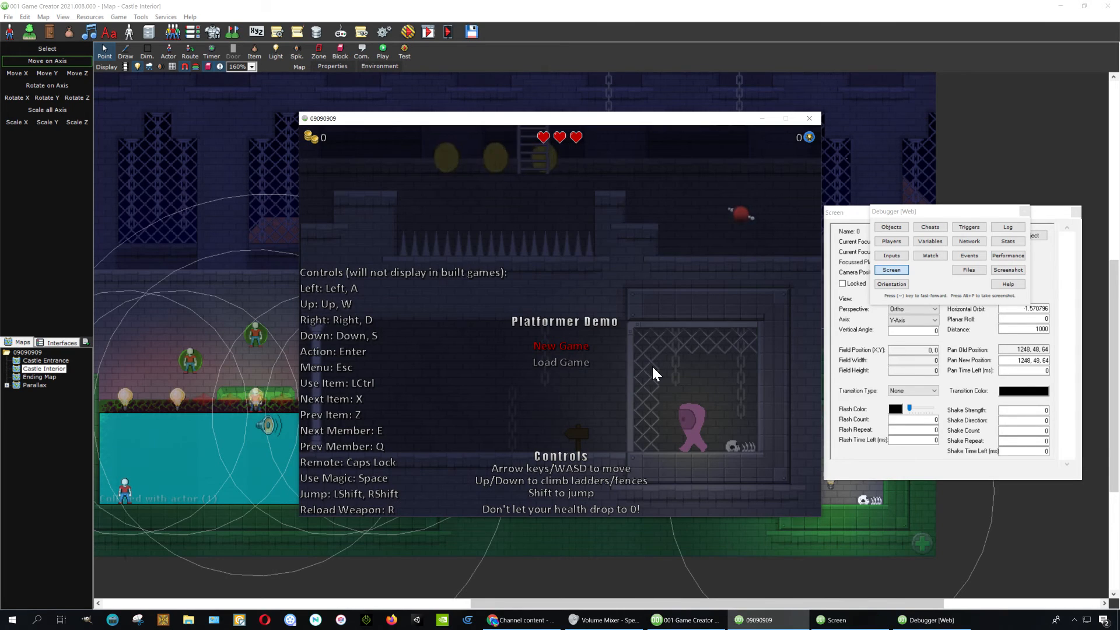
key("Return")
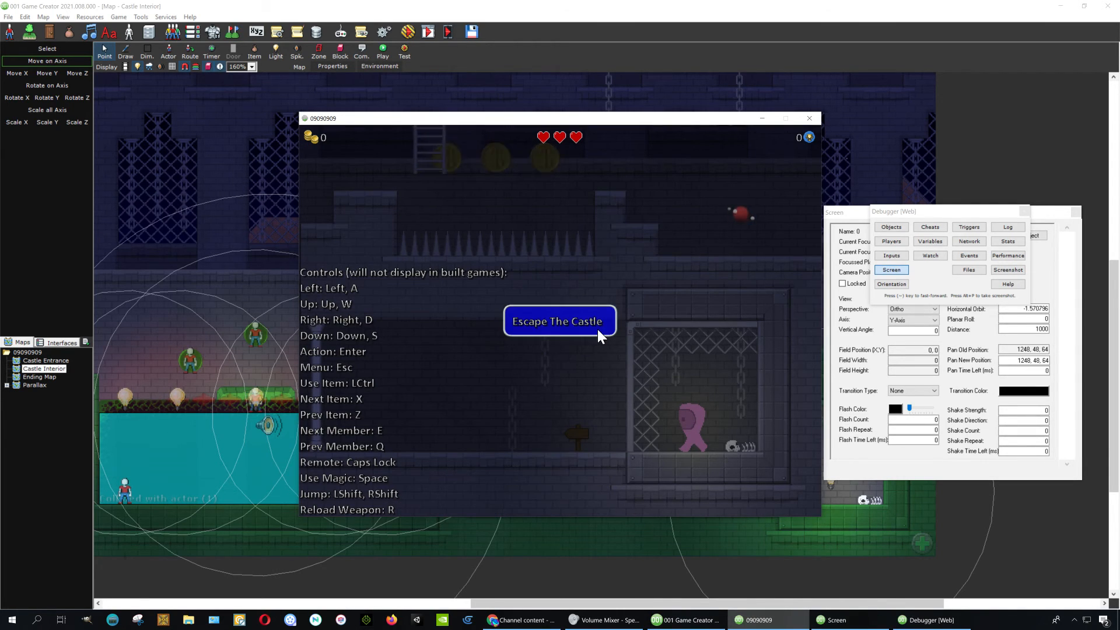
- Play-test the character's walking, jumping and climbing poses from the cell up the ladder to the lava pit's edge
key("Left")
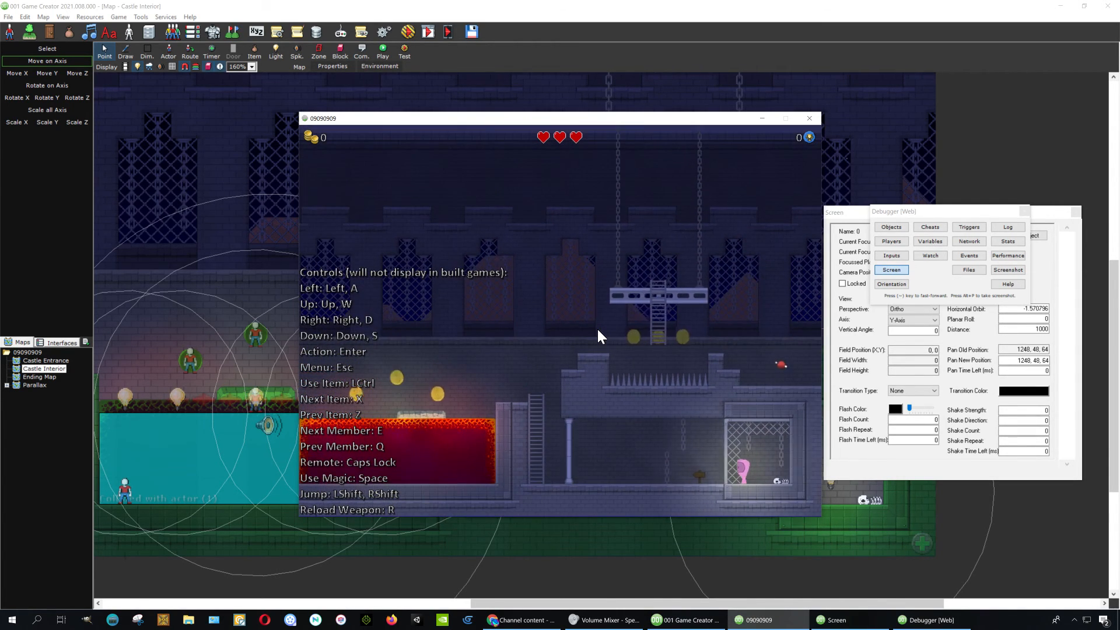
key("Right")
key("Left")
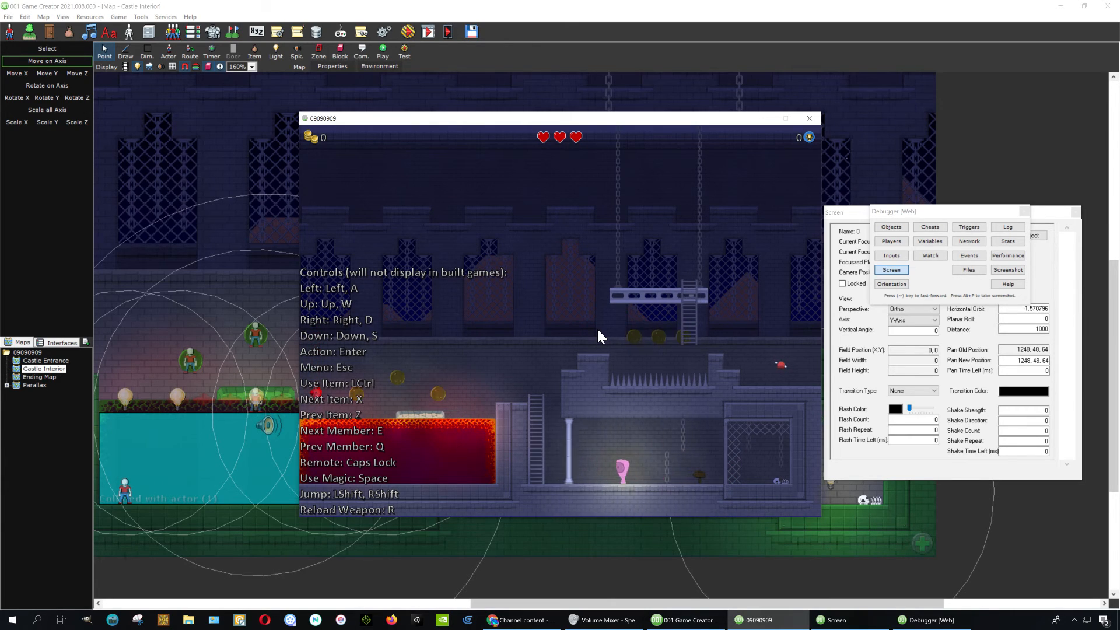
key("shift")
key("Left")
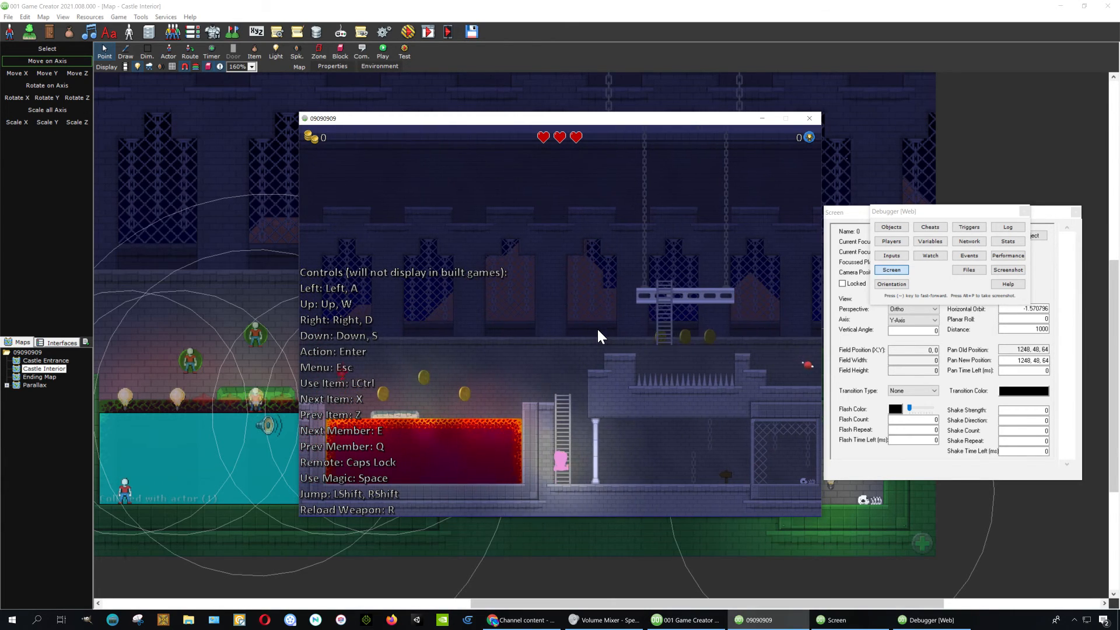
key("Up")
key("Left")
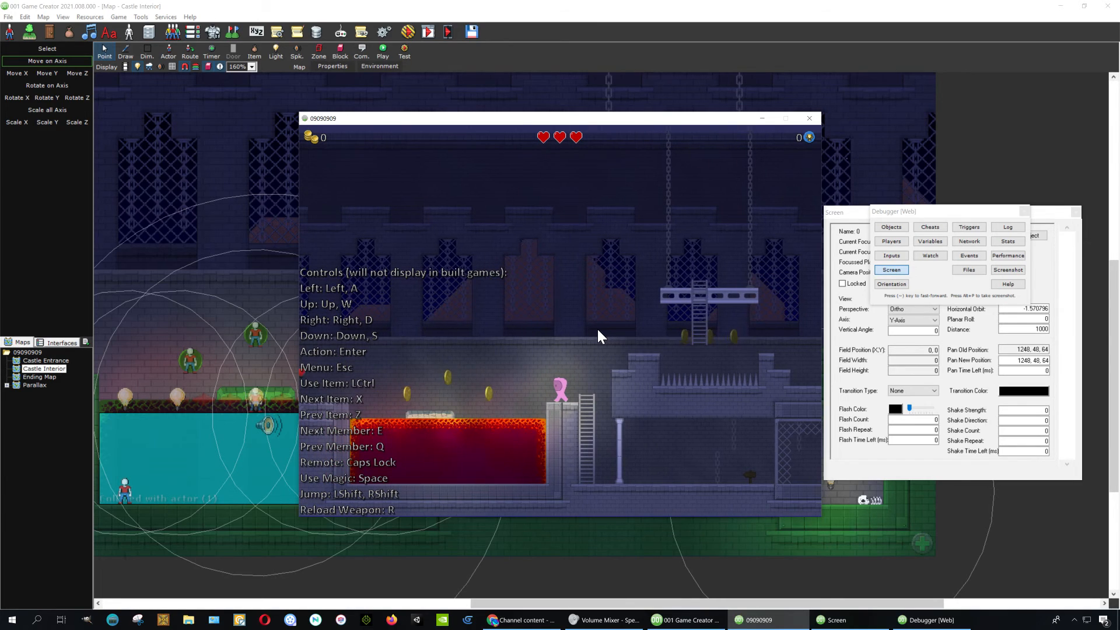
- Play-test jumping across the lava pit, going through the doorway and leaping over the gap to the climbable fence
key("shift")
key("Left")
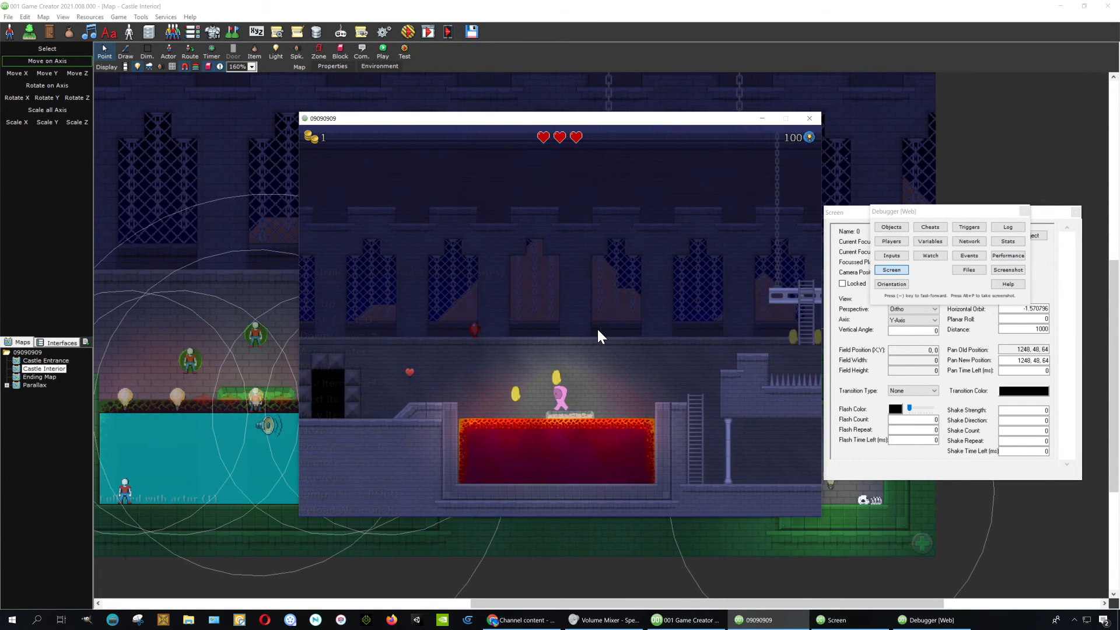
key("Left")
key("shift")
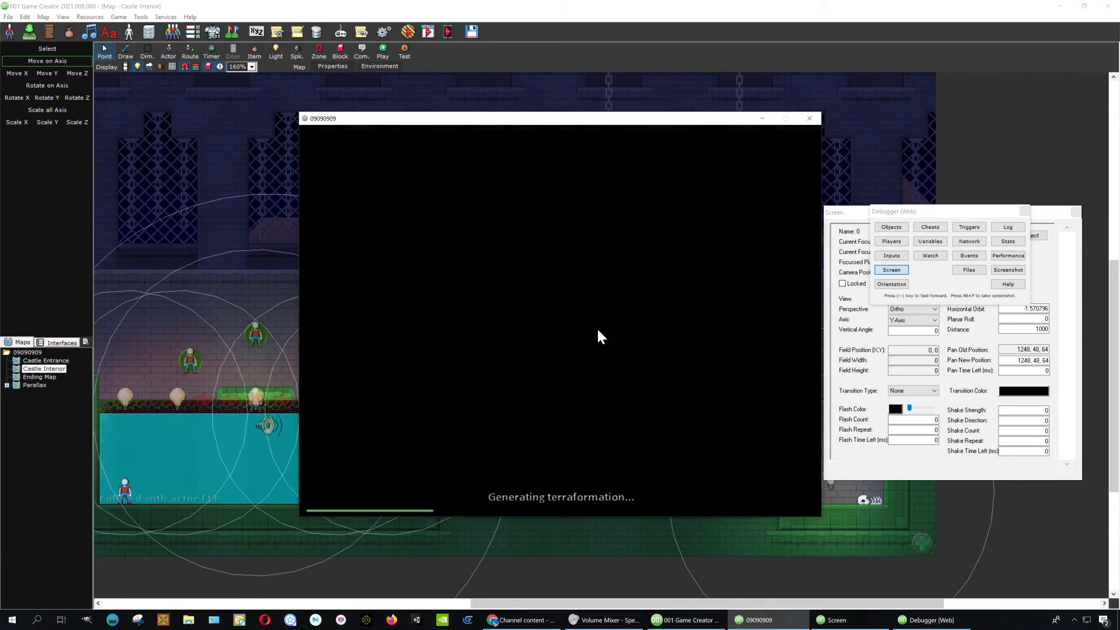
key("Left")
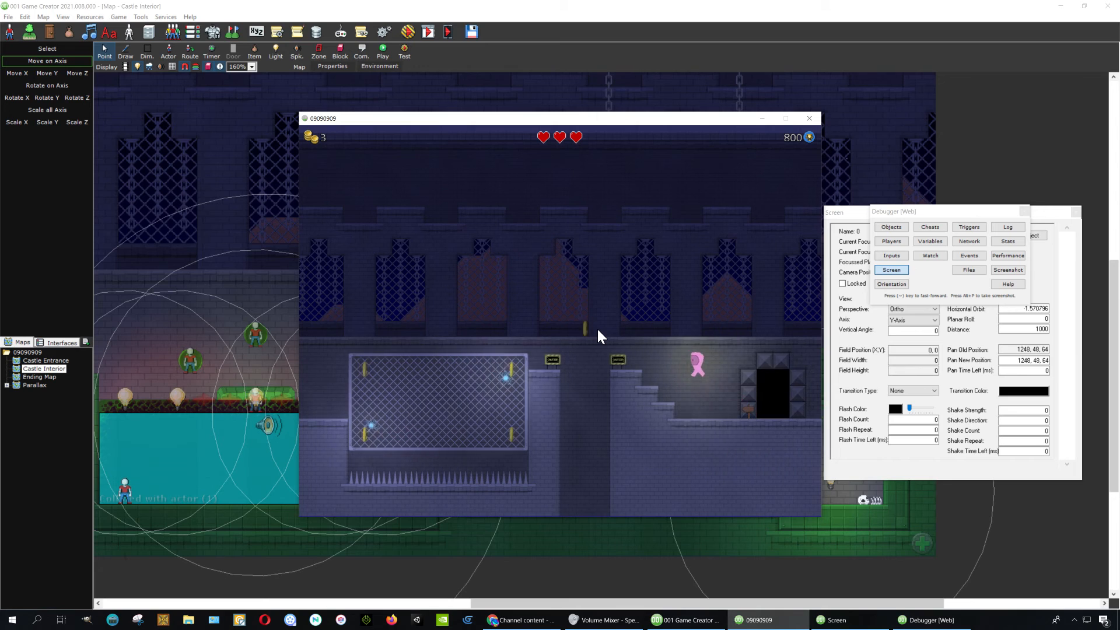
key("shift")
key("Left")
key("shift")
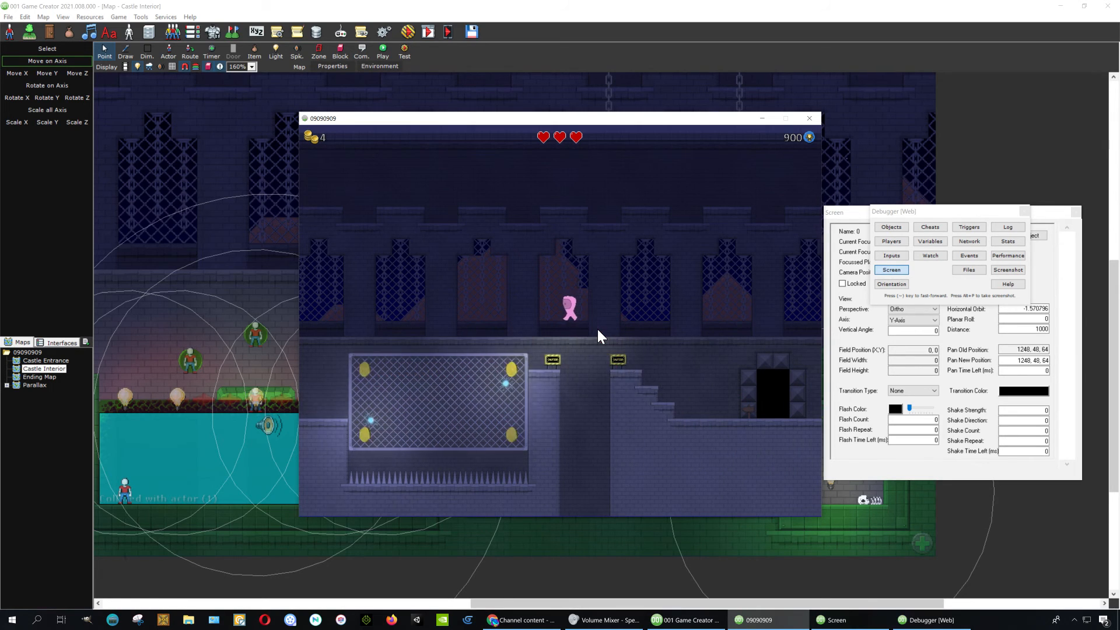
key("Left")
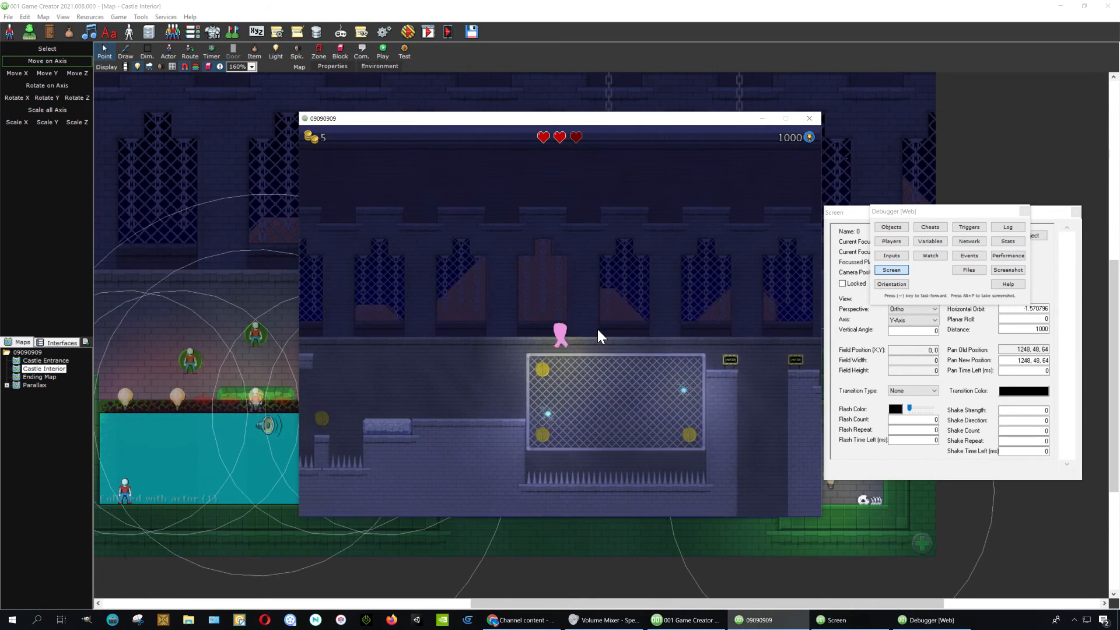
- Play-test leaping past the climbable fence onto the floating platform and jumping towards the skeleton's ledge
key("Left")
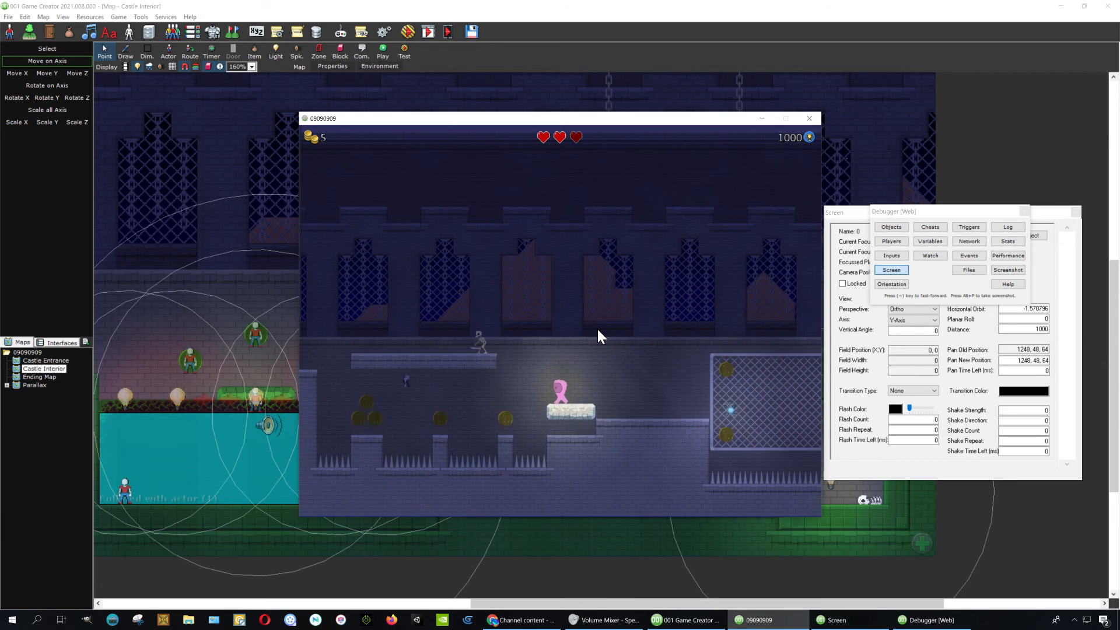
key("Left")
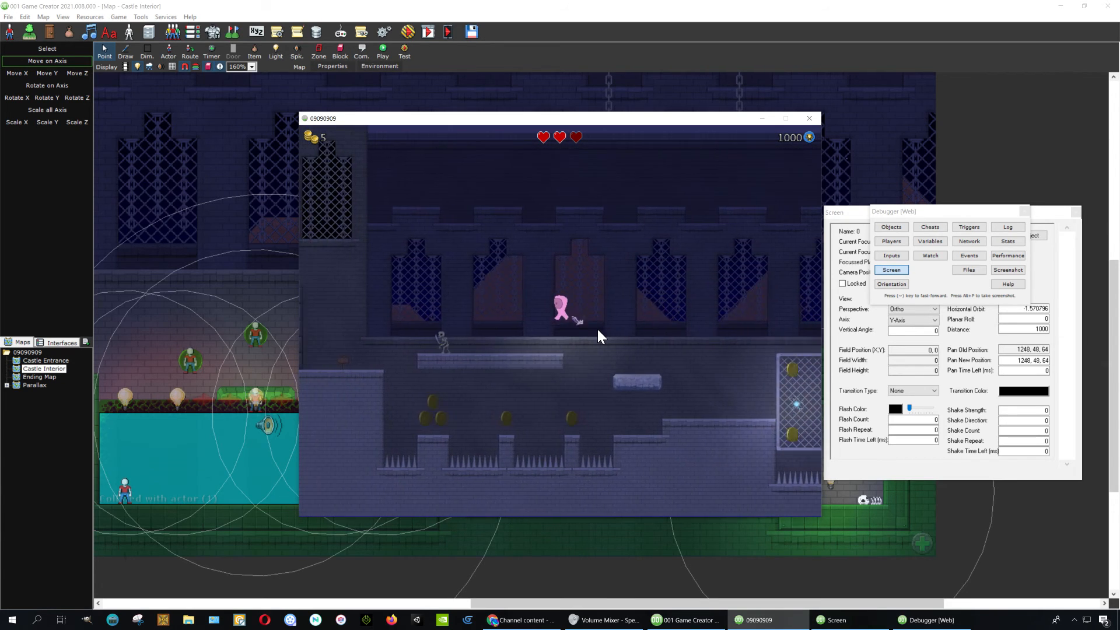
key("Left")
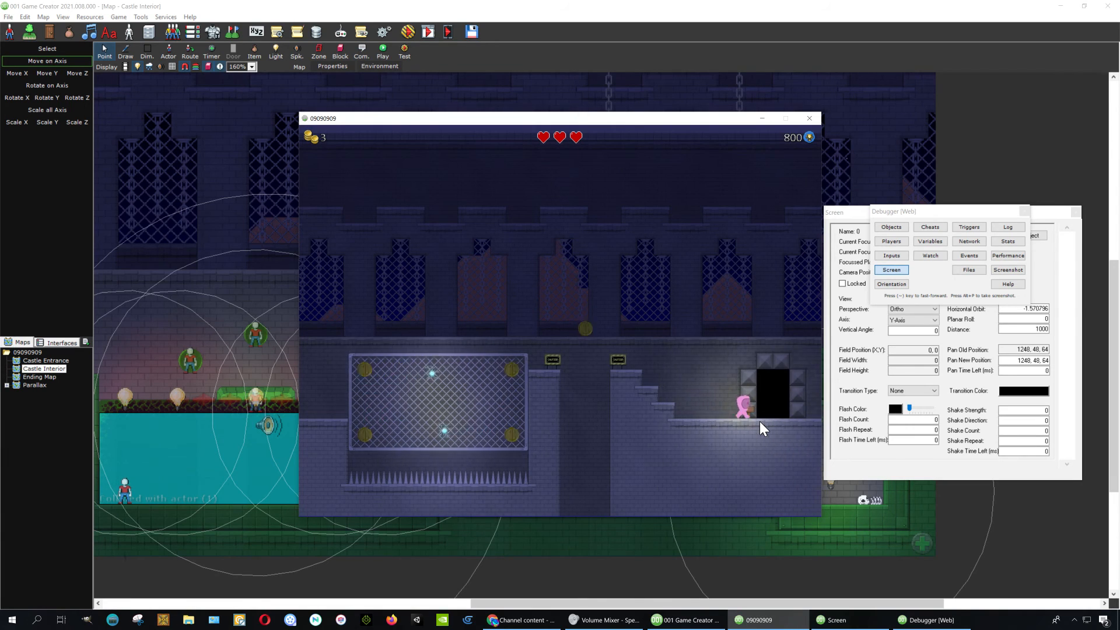
- Play-test walking from the doorway up the steps, over the gap and across the climbable fence again
key("Left")
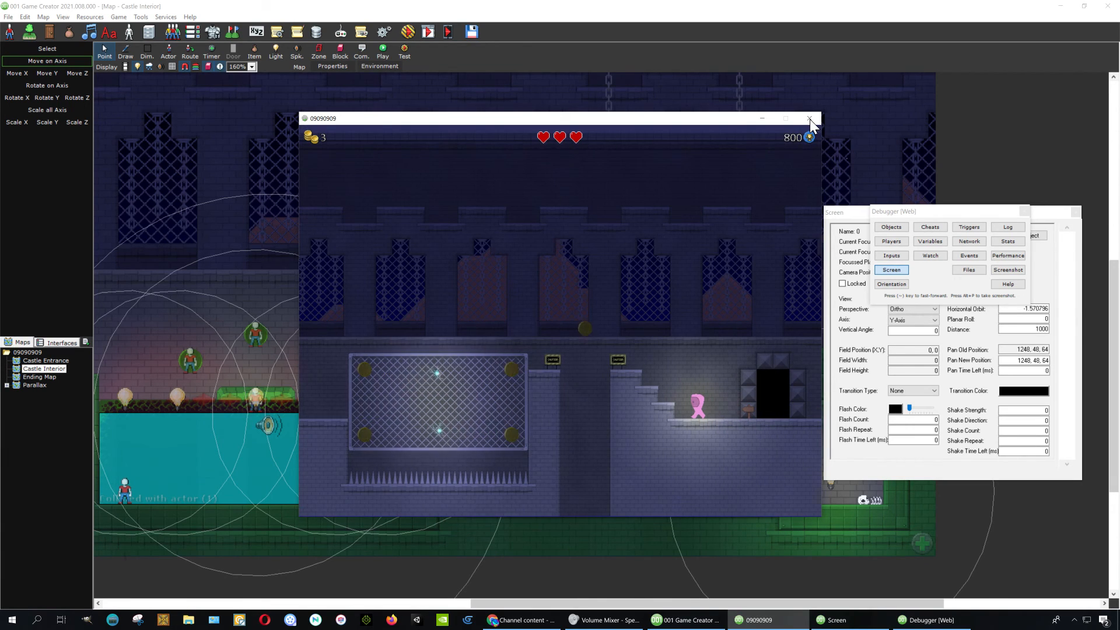
key("Left")
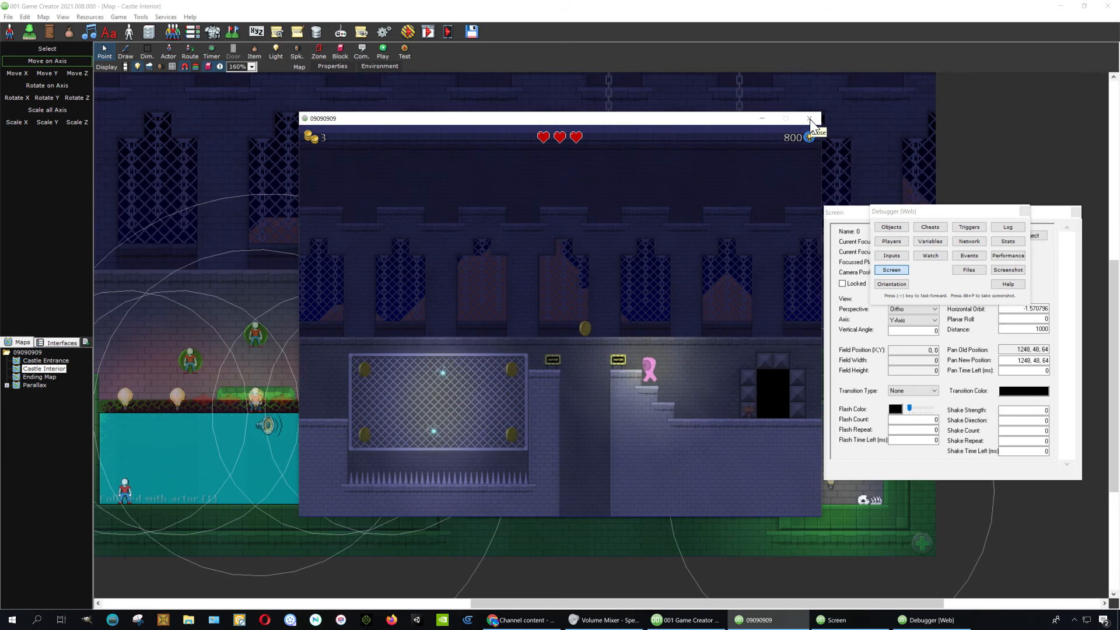
key("Left")
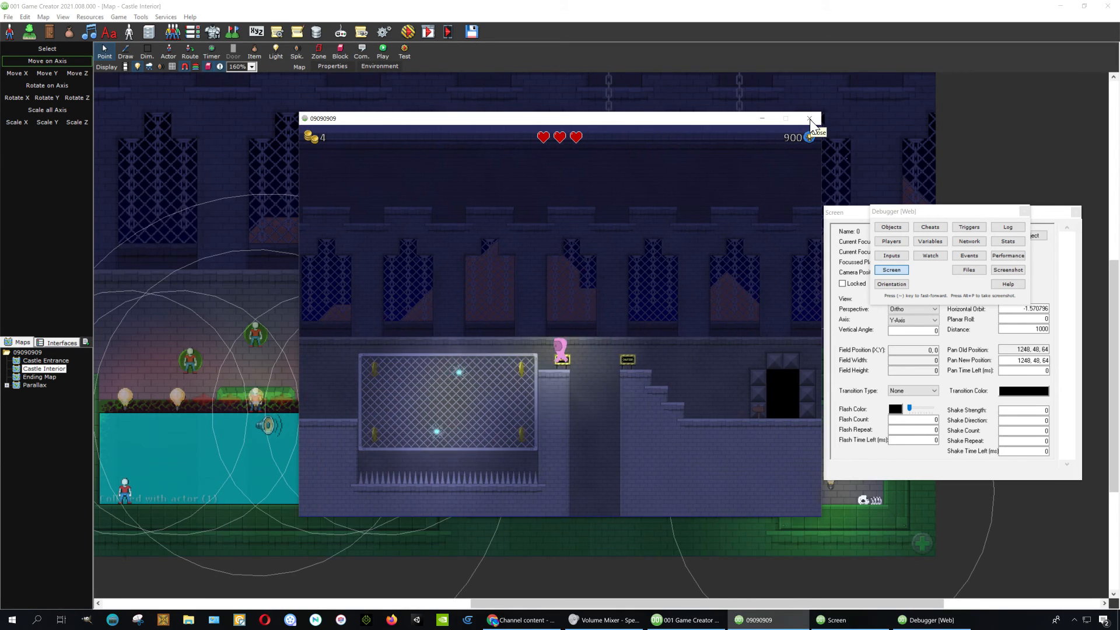
key("Left")
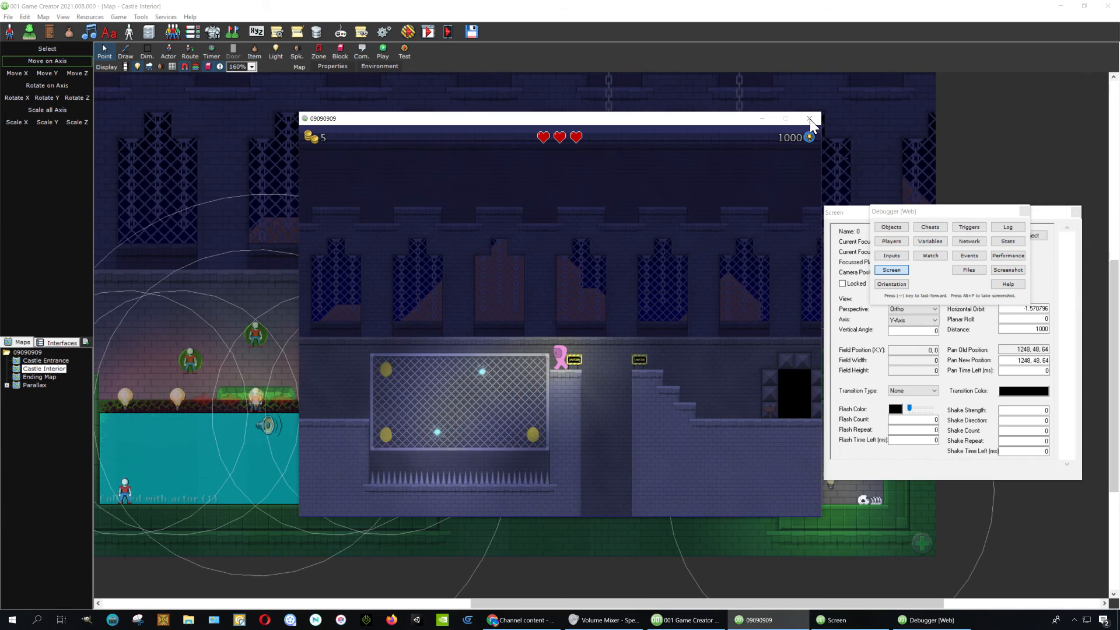
key("Left")
key("space")
key("space")
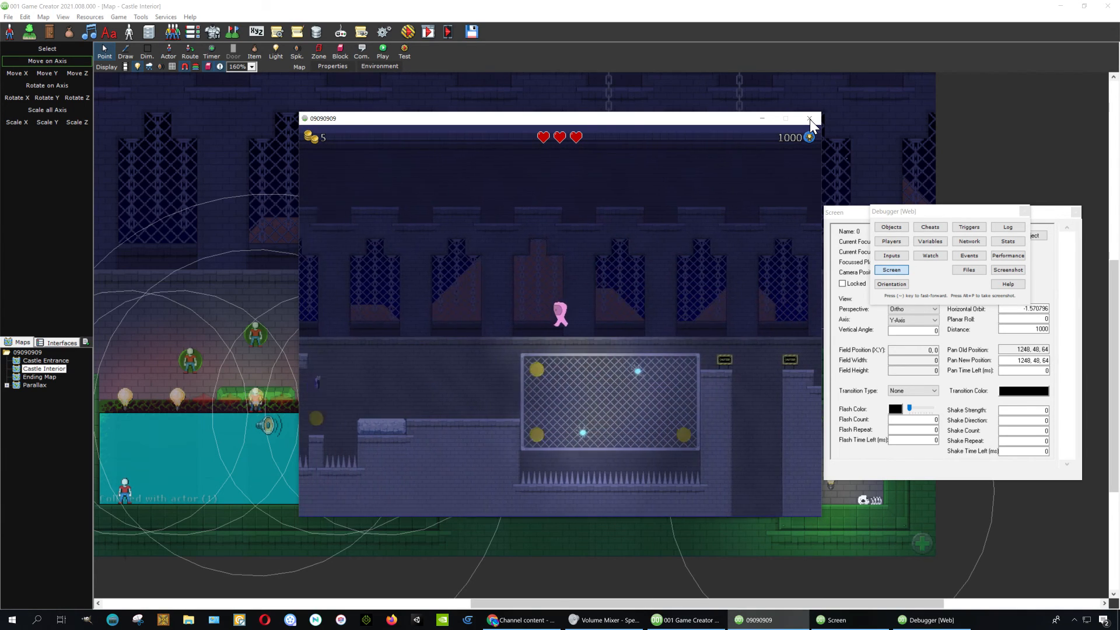
- Play-test the route from the floating platform over the skeleton's ledge to the ending scene, and close the game
key("Left")
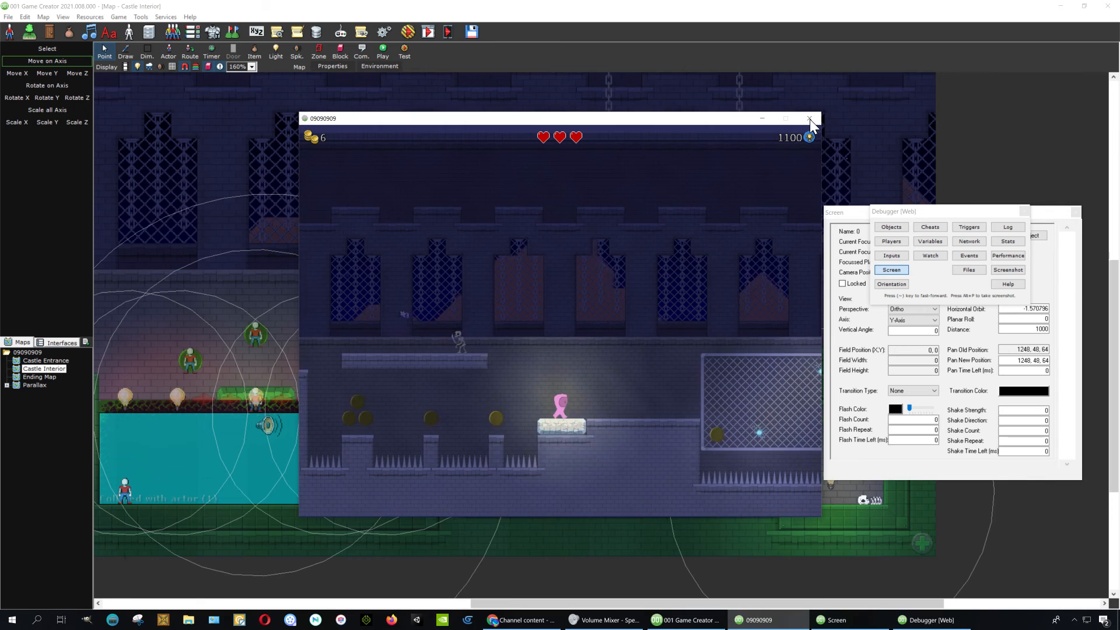
key("space")
key("Left")
key("Left")
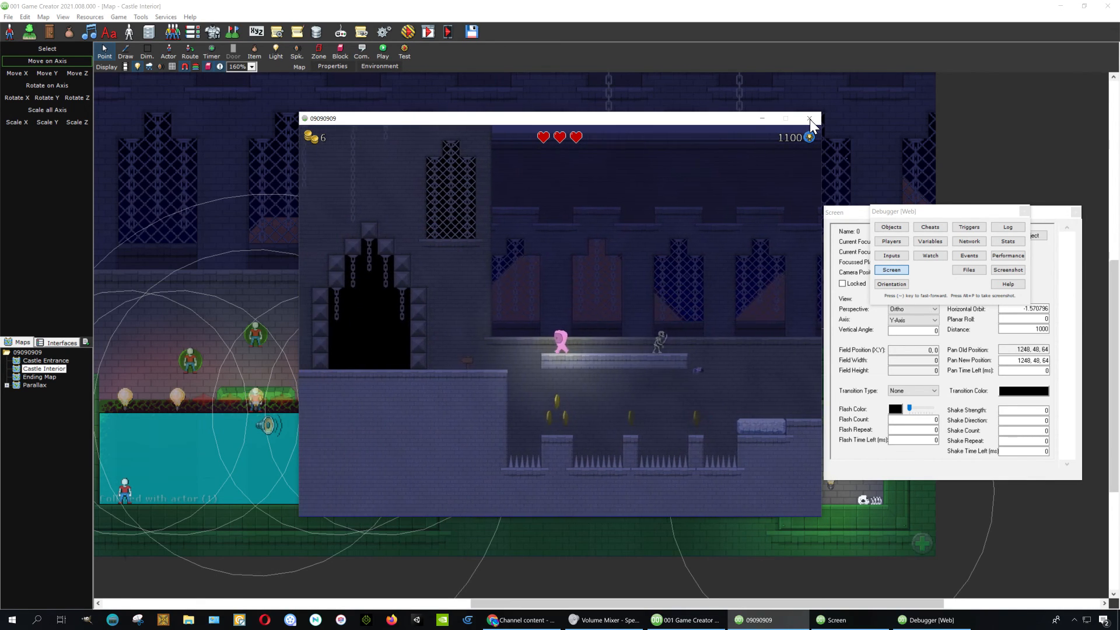
key("Left")
key("Left")
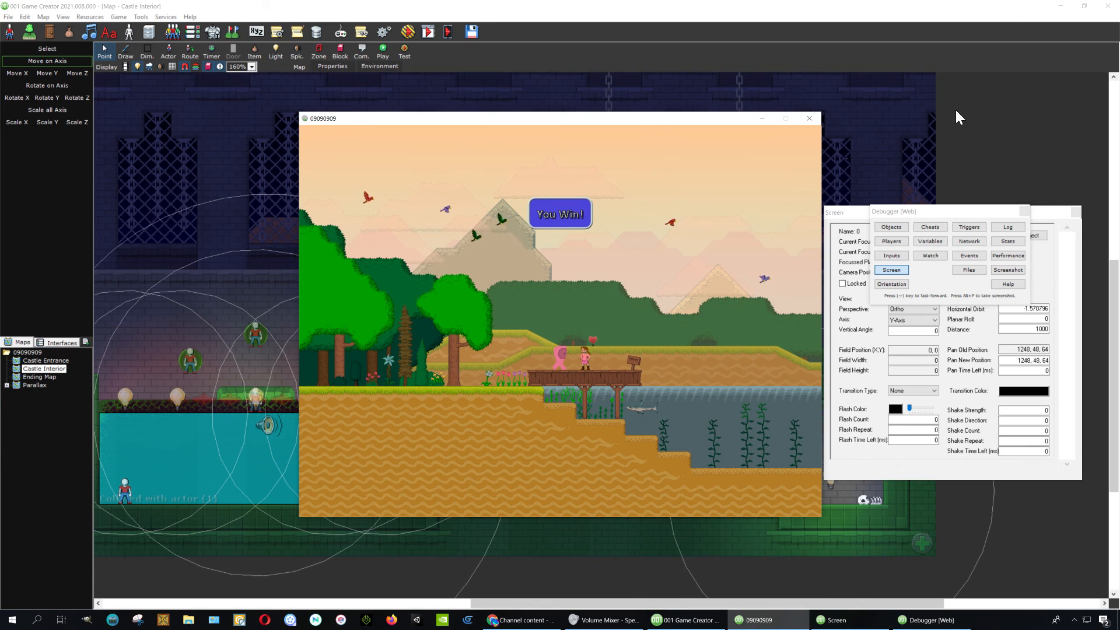
left_click(809, 118)
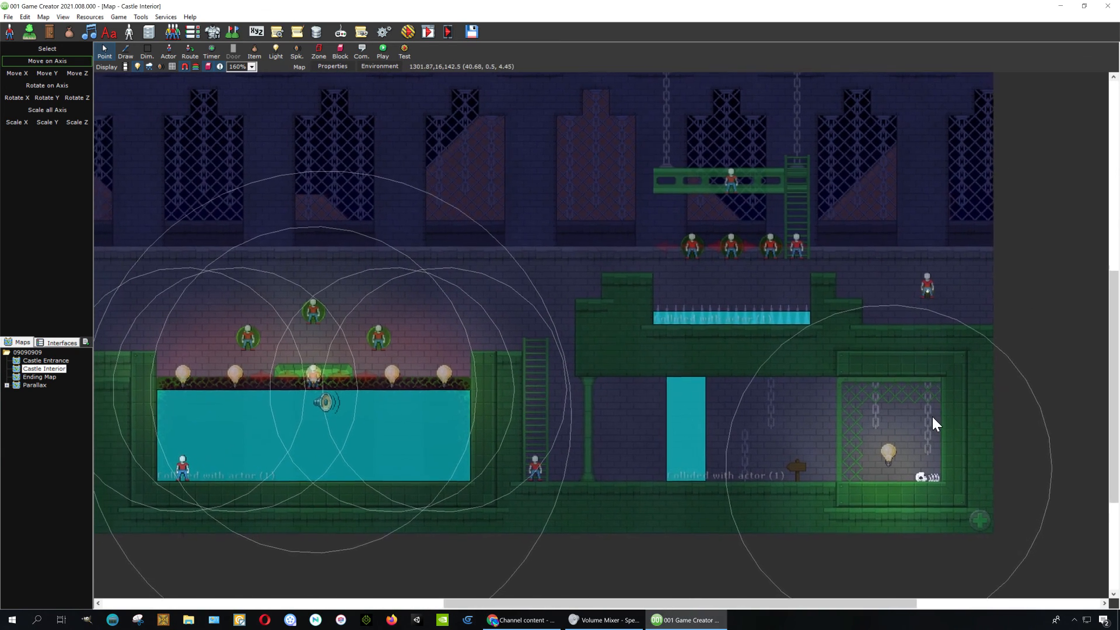
middle_click_drag(629, 370, 508, 397)
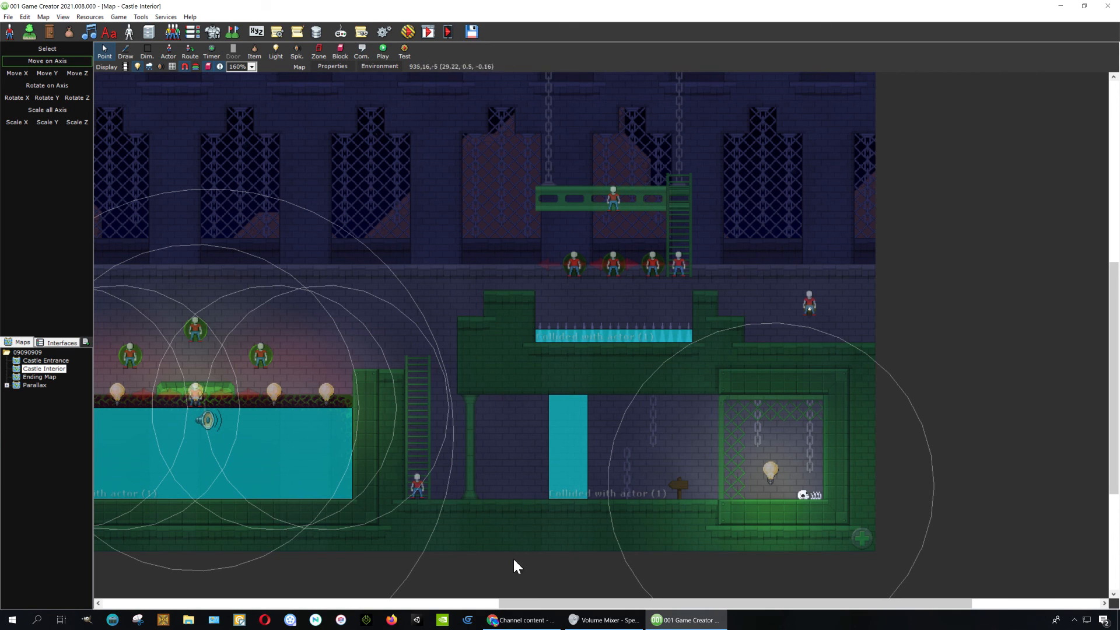
middle_click_drag(474, 590, 729, 563)
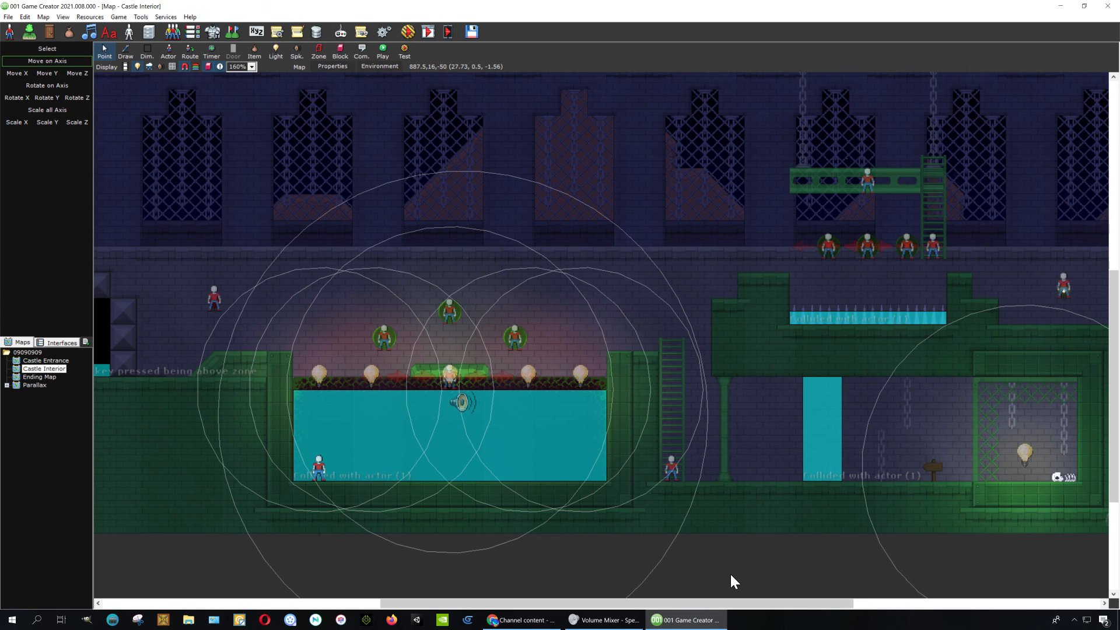
middle_click_drag(880, 417, 806, 450)
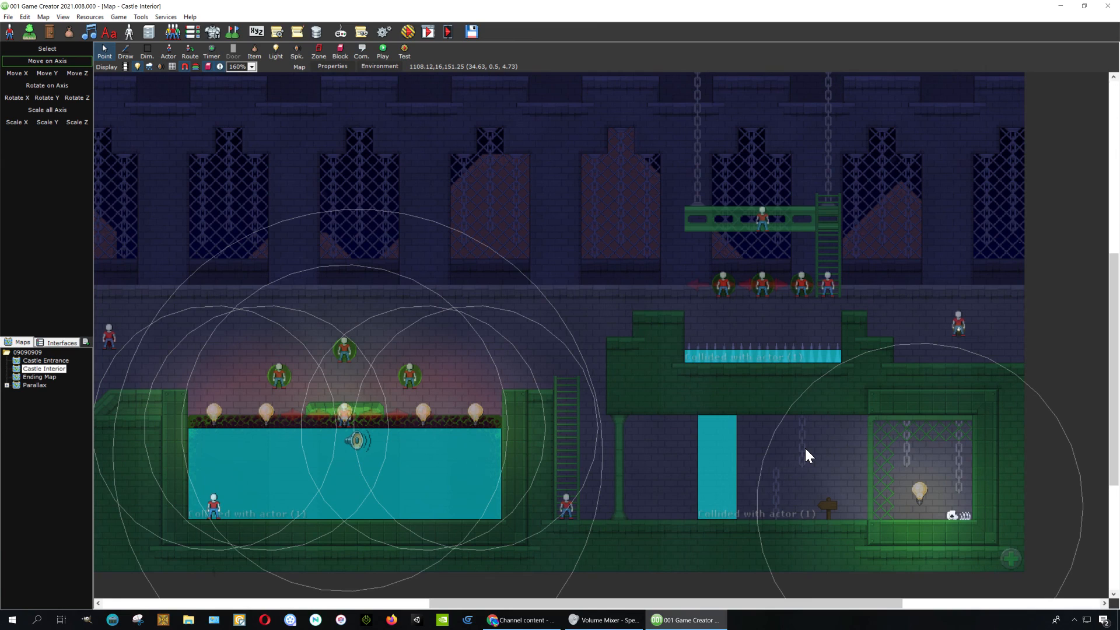